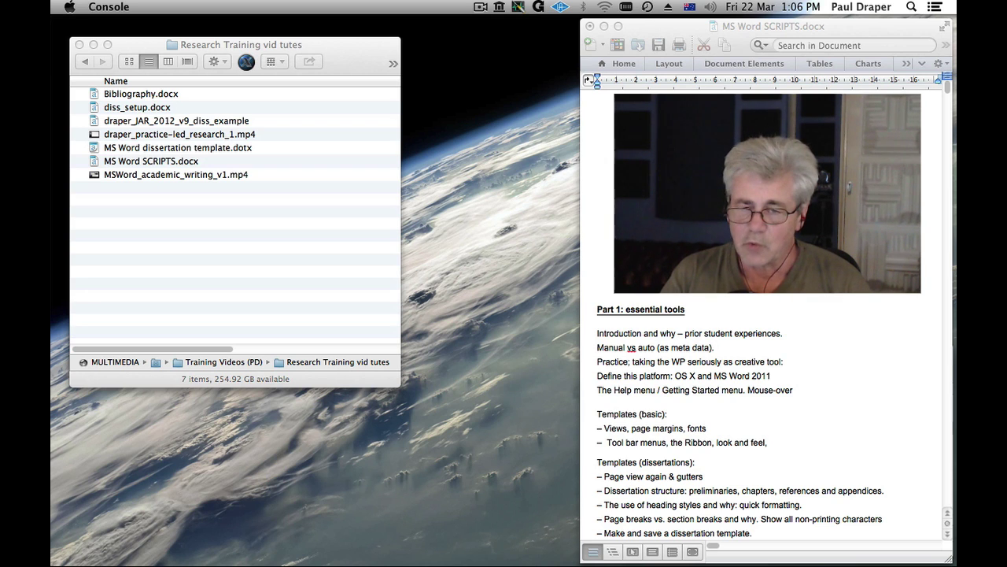
- Check the installed Word version information, then dismiss it
{"action": "left_click", "coordinate": [835, 118]}
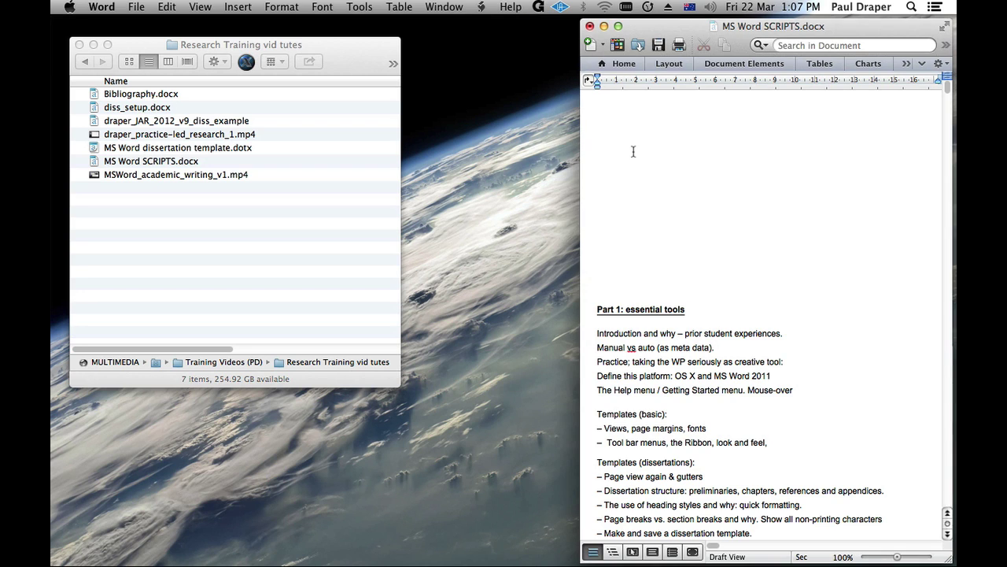
{"action": "left_click", "coordinate": [102, 8]}
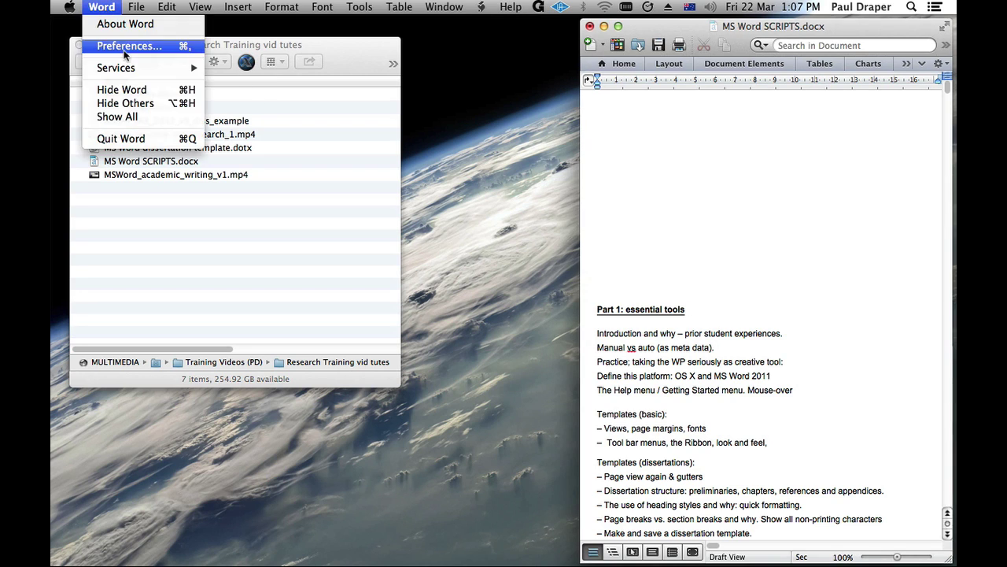
{"action": "left_click", "coordinate": [126, 26]}
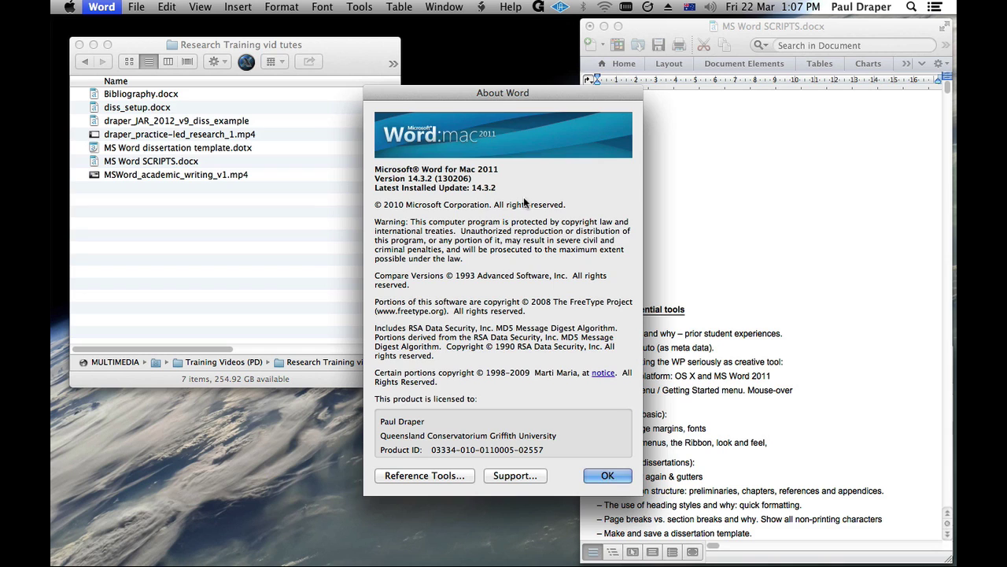
{"action": "left_click_drag", "start_coordinate": [510, 92], "coordinate": [554, 92]}
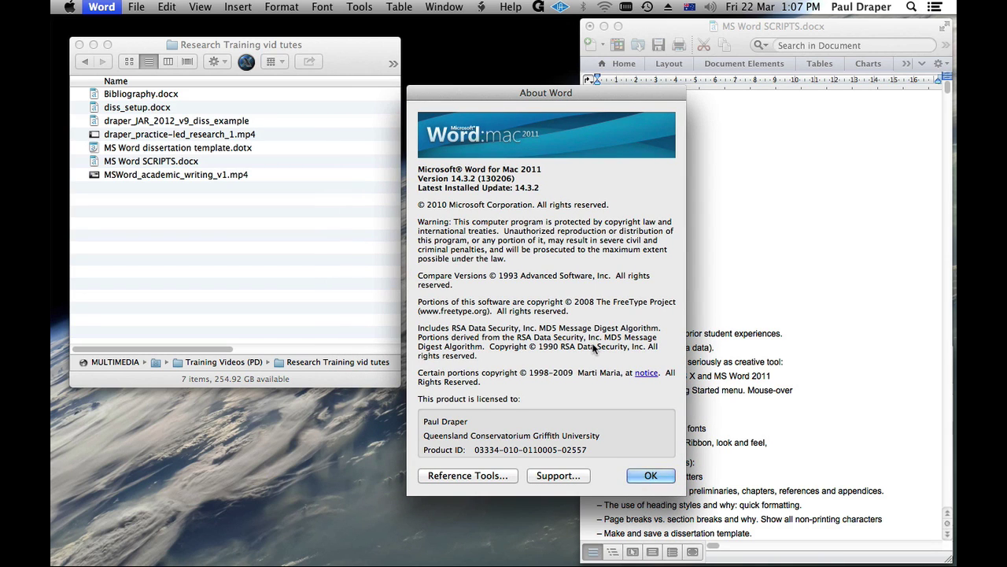
{"action": "left_click", "coordinate": [650, 476]}
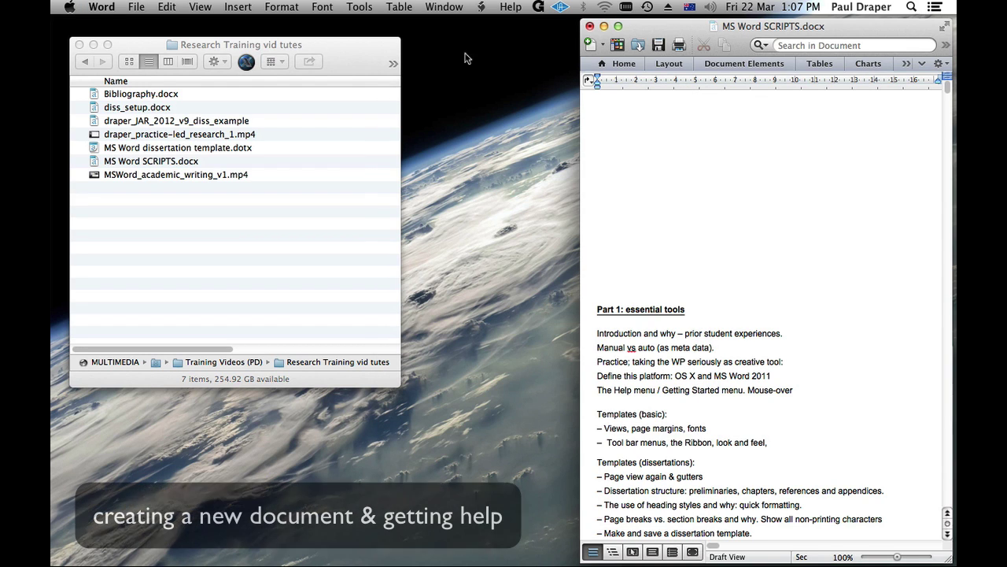
- Bring the blank Document8 window to the front
{"action": "left_click", "coordinate": [453, 10]}
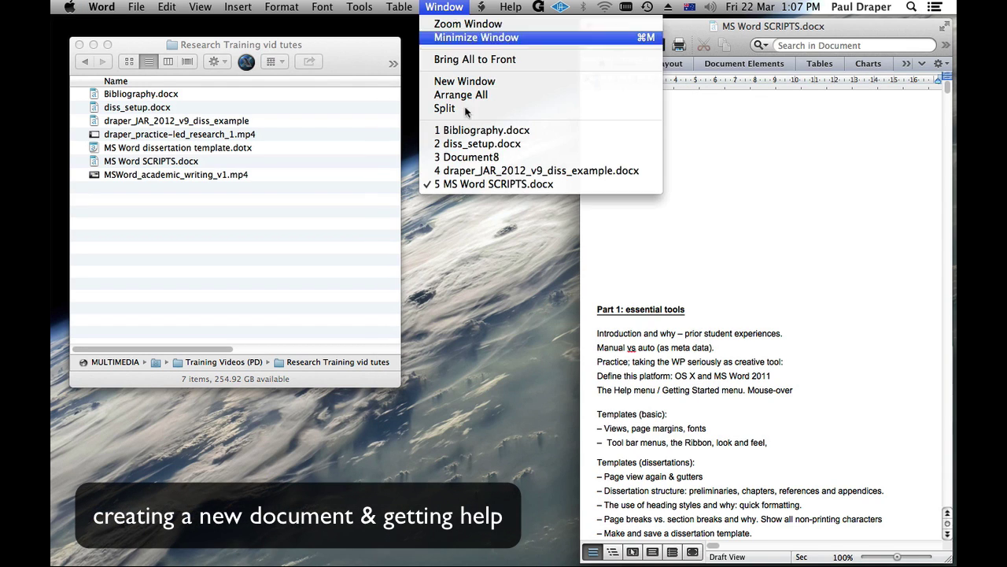
{"action": "left_click", "coordinate": [465, 159]}
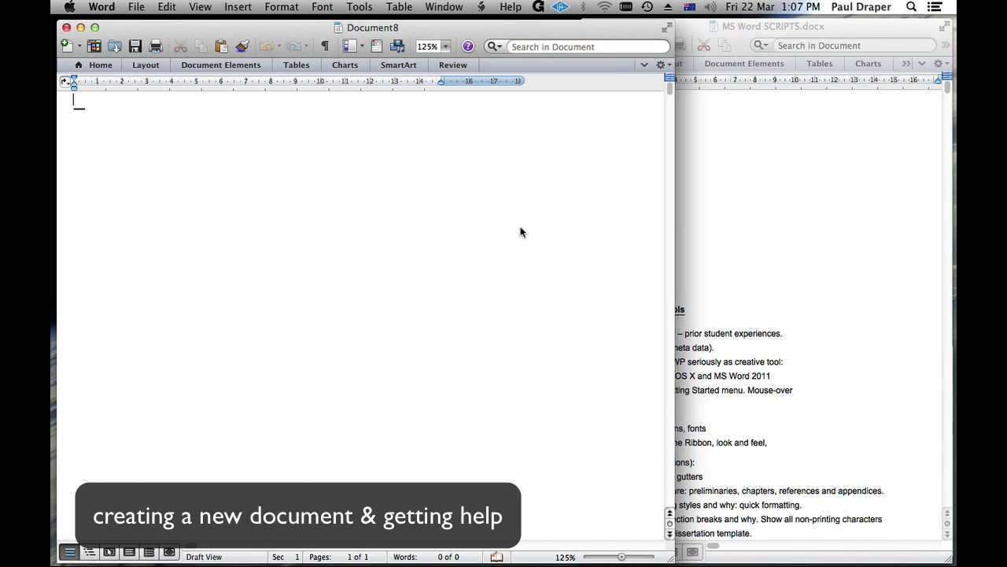
{"action": "left_click", "coordinate": [137, 7]}
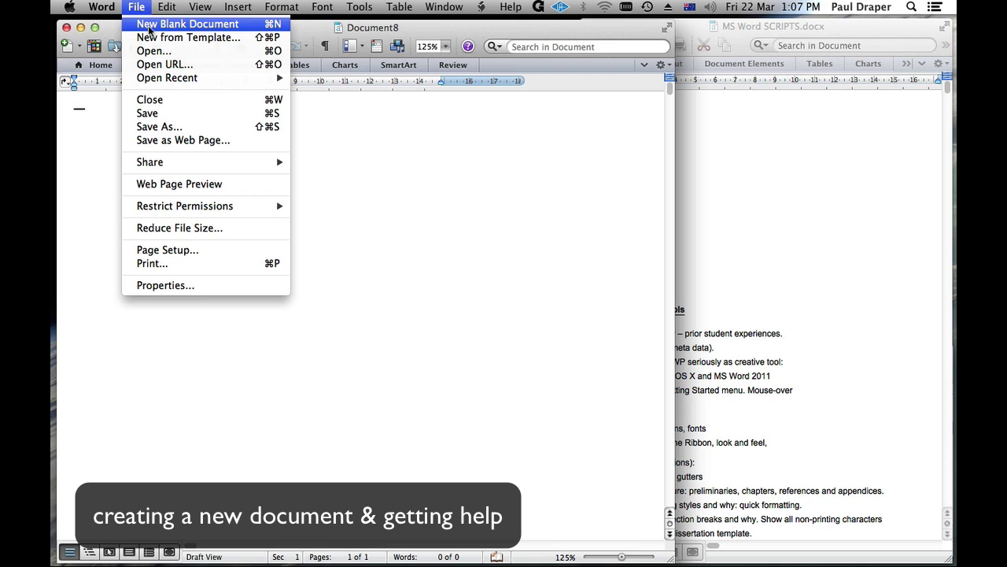
{"action": "left_click", "coordinate": [433, 156]}
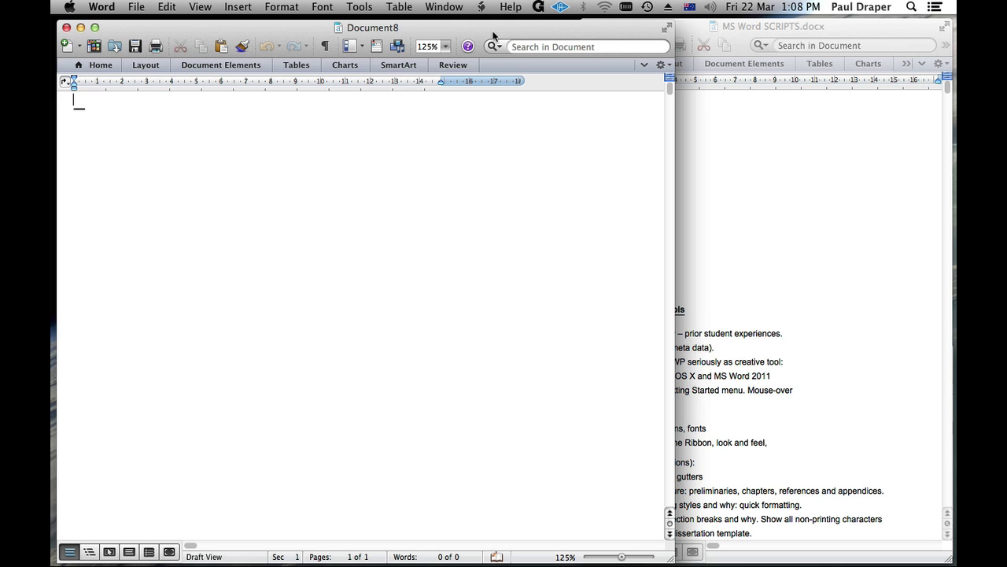
- Look over the built-in Word Help topics and close the Help Center
{"action": "left_click", "coordinate": [511, 9]}
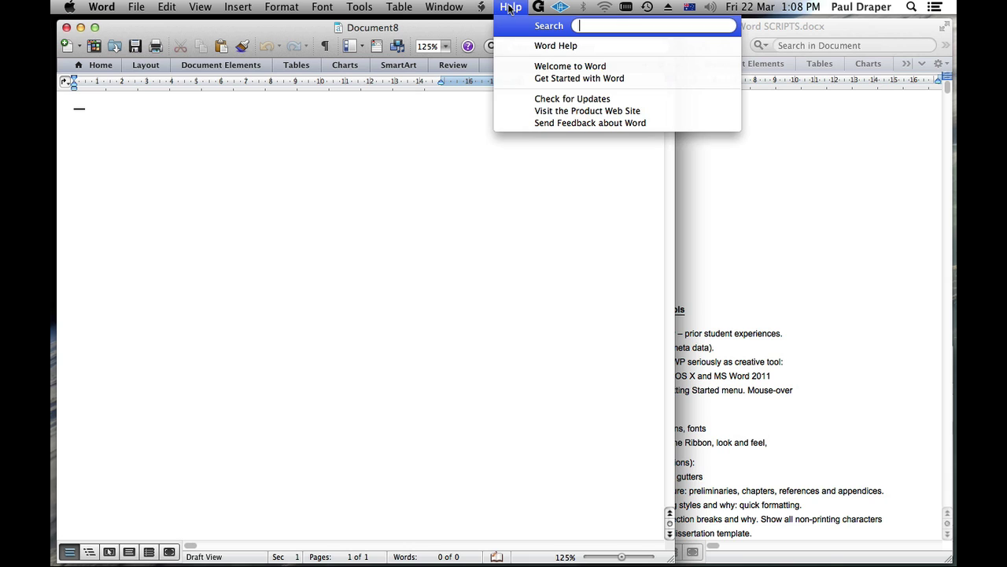
{"action": "left_click", "coordinate": [552, 50]}
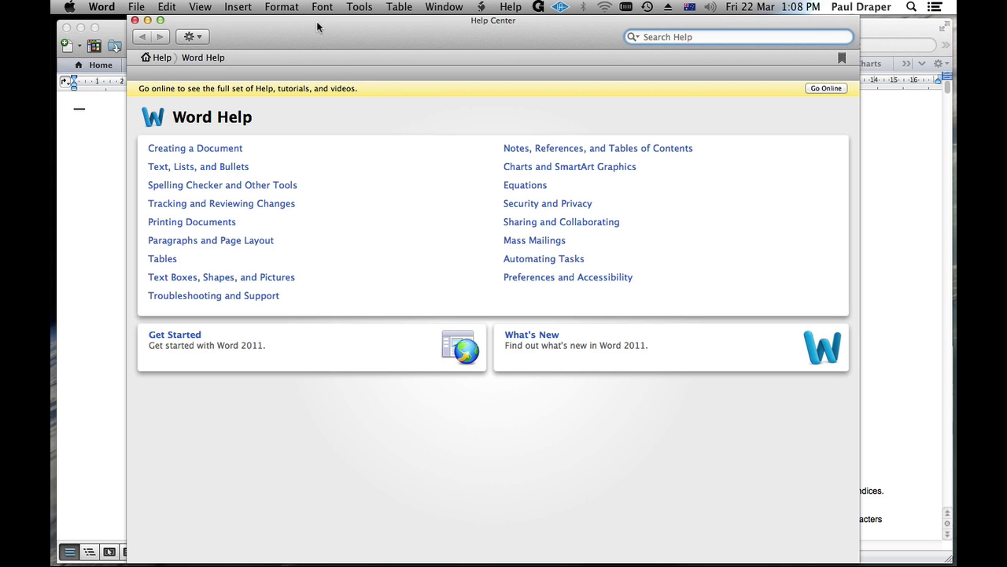
{"action": "left_click_drag", "start_coordinate": [317, 26], "coordinate": [293, 21]}
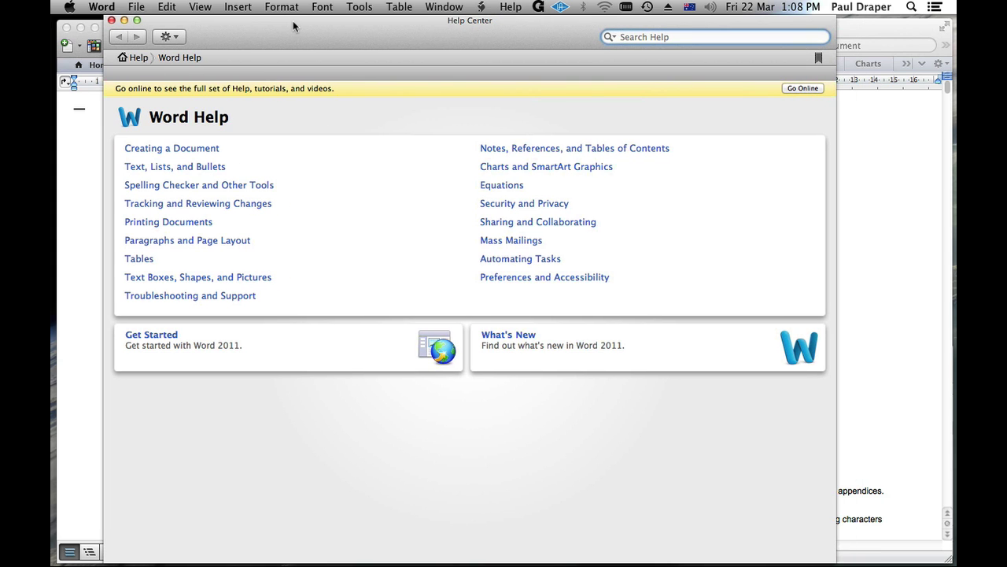
{"action": "left_click", "coordinate": [111, 21]}
- Open the online Get Started with Word page in the browser and look through its learning resources
{"action": "left_click", "coordinate": [509, 13]}
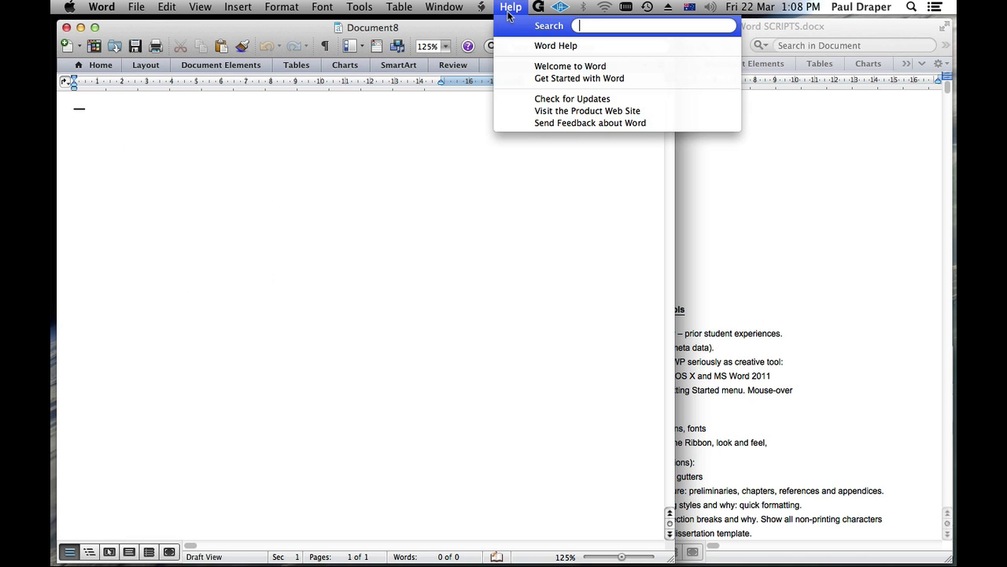
{"action": "left_click", "coordinate": [601, 79]}
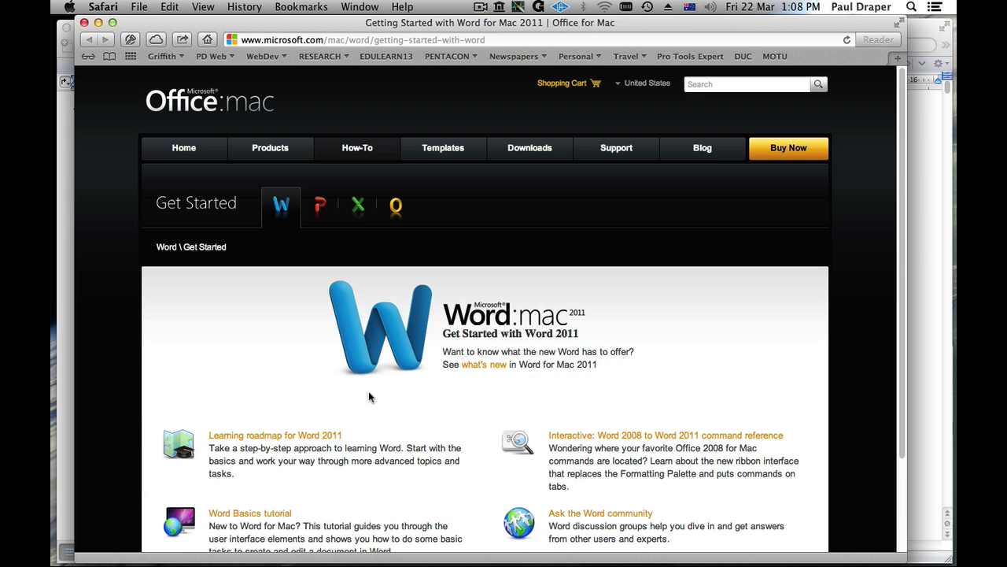
{"action": "scroll", "coordinate": [331, 337], "scroll_direction": "down", "scroll_amount": 1}
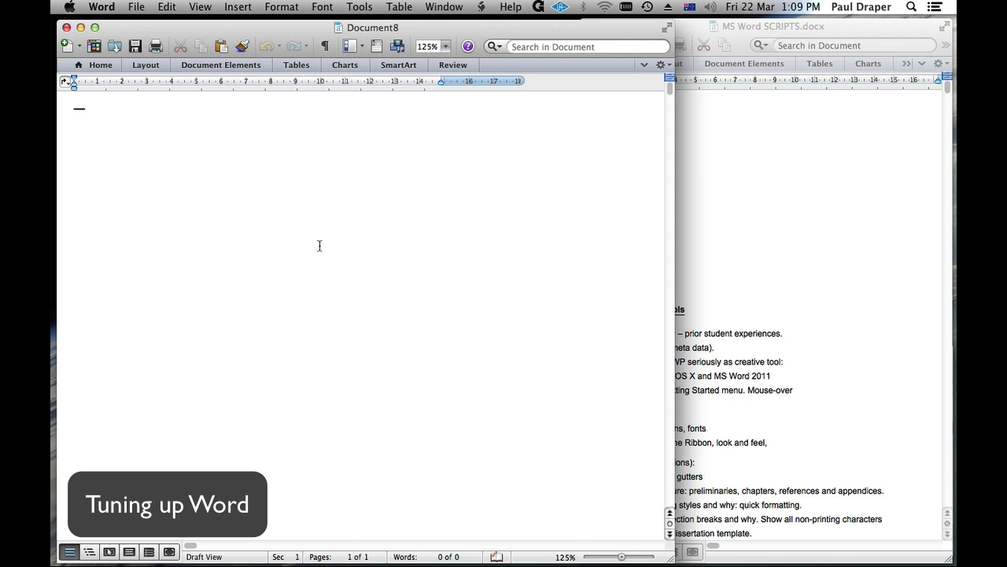
- Display the Ribbon and the Formatting toolbar in the blank document
{"action": "left_click", "coordinate": [202, 8]}
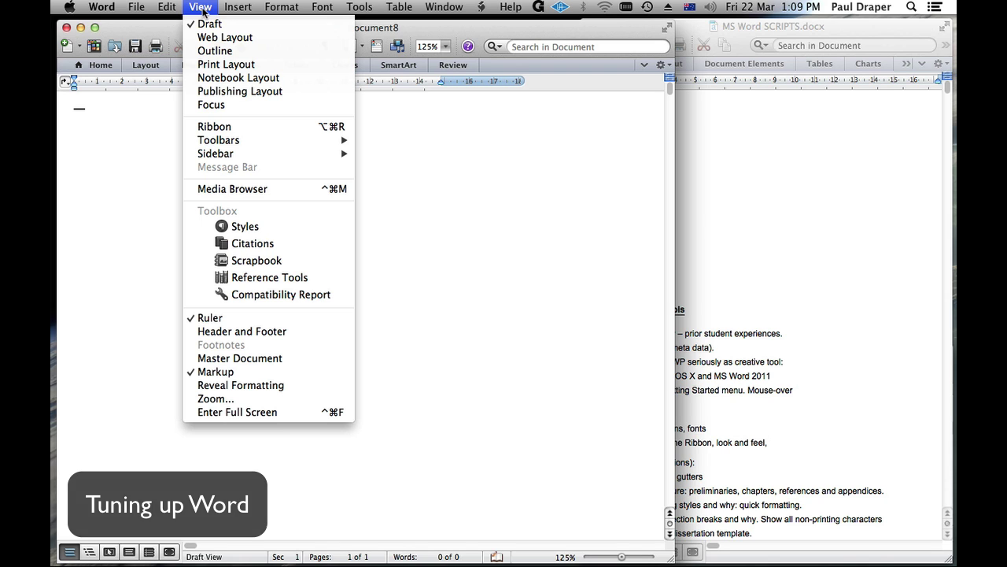
{"action": "left_click", "coordinate": [222, 126]}
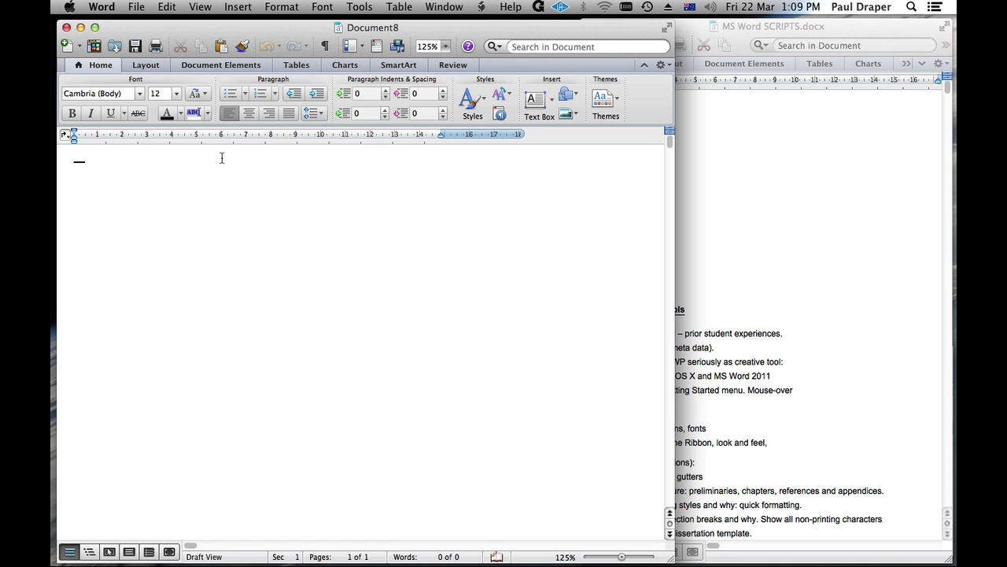
{"action": "left_click", "coordinate": [200, 7]}
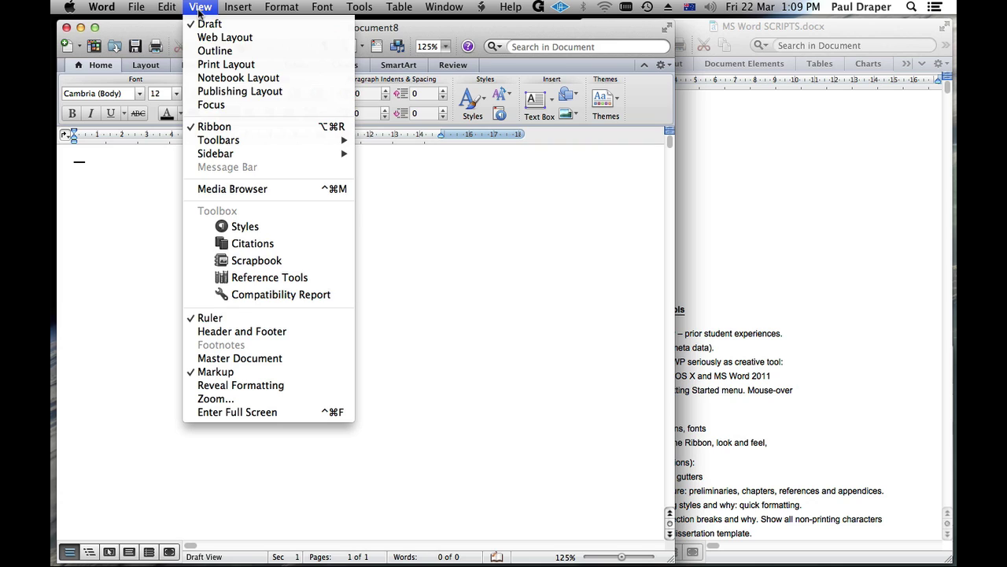
{"action": "mouse_move", "coordinate": [230, 143]}
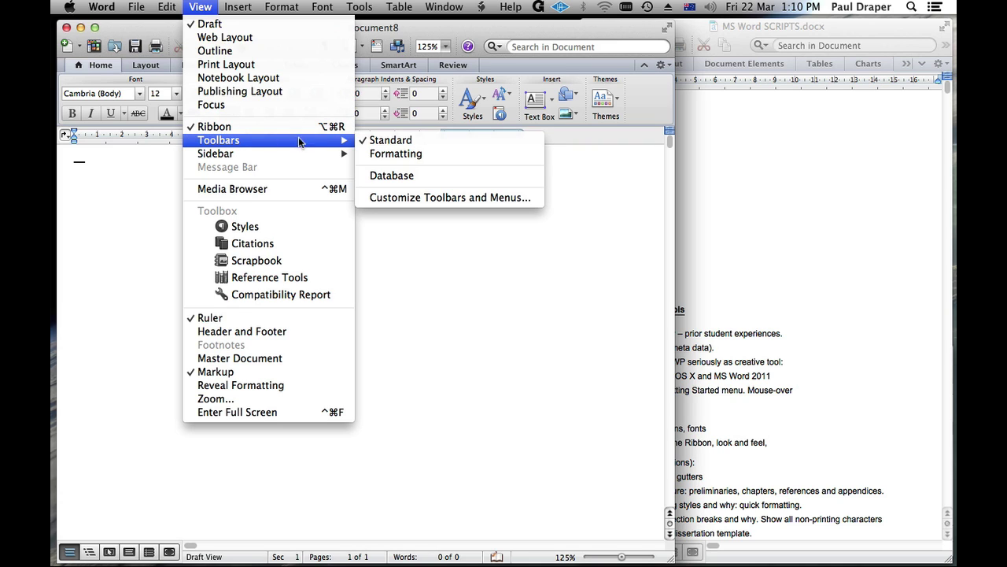
{"action": "left_click", "coordinate": [396, 154]}
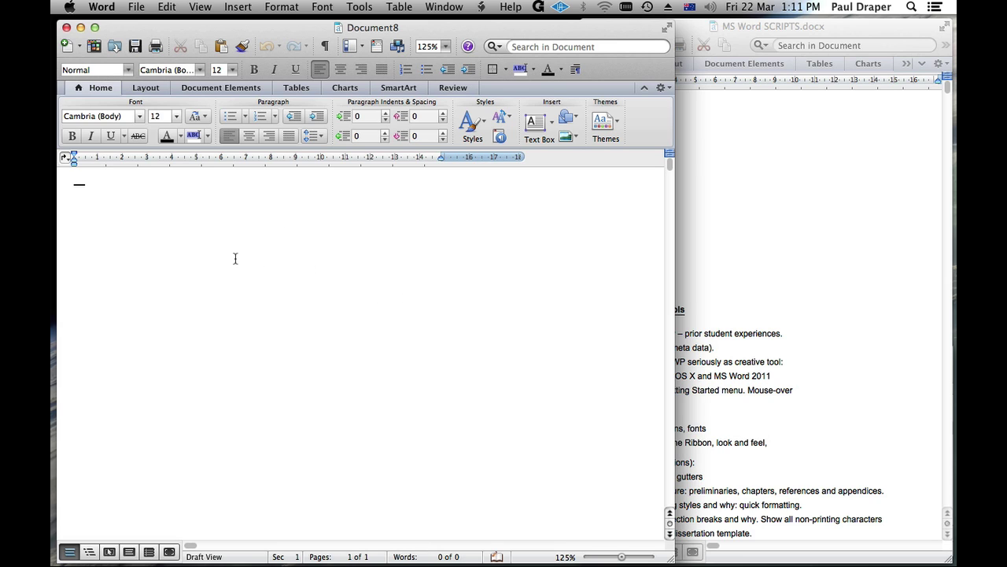
- Set the blank document's font to Times New Roman at size 11
{"action": "left_click", "coordinate": [141, 118]}
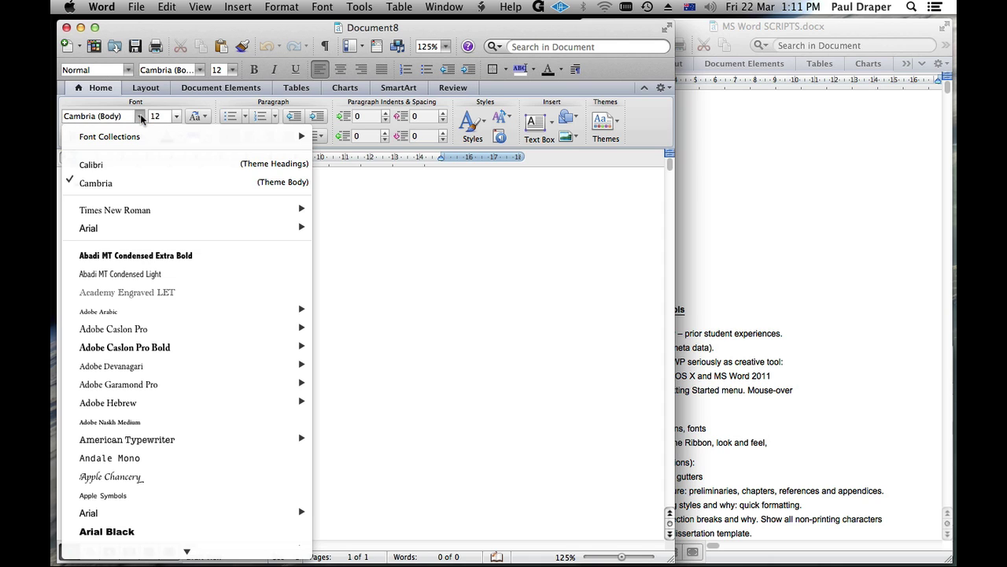
{"action": "mouse_move", "coordinate": [138, 209]}
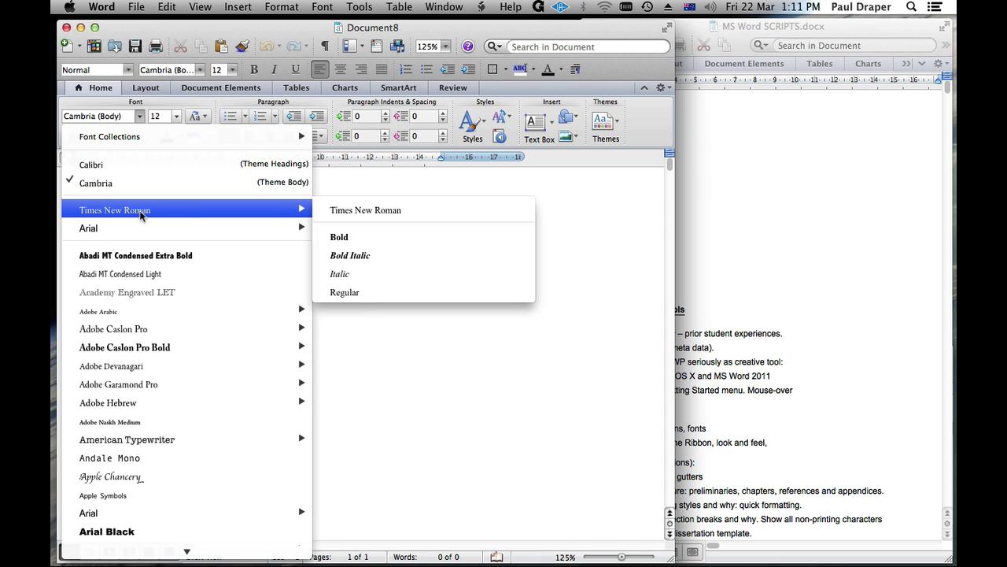
{"action": "left_click", "coordinate": [351, 211]}
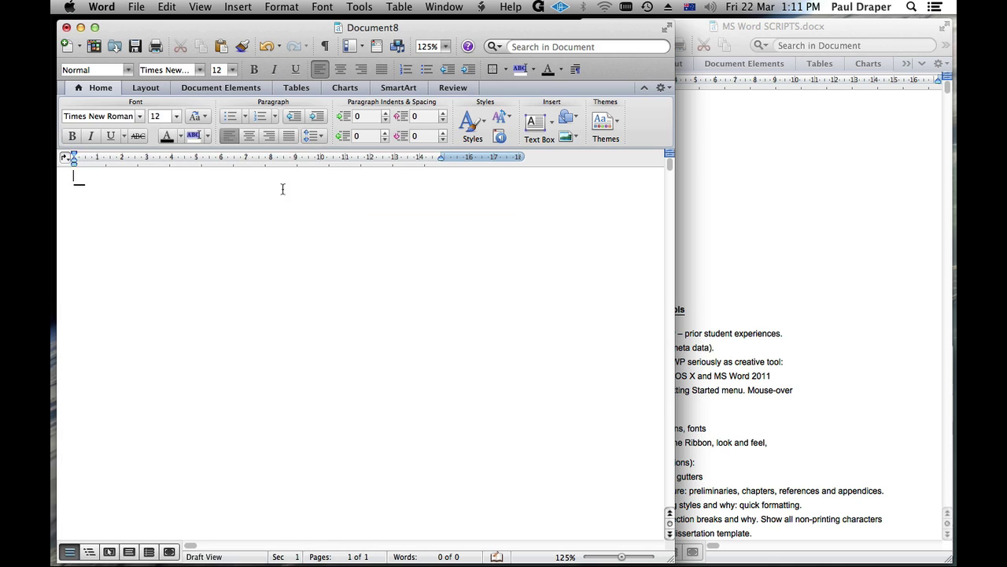
{"action": "left_click", "coordinate": [177, 118]}
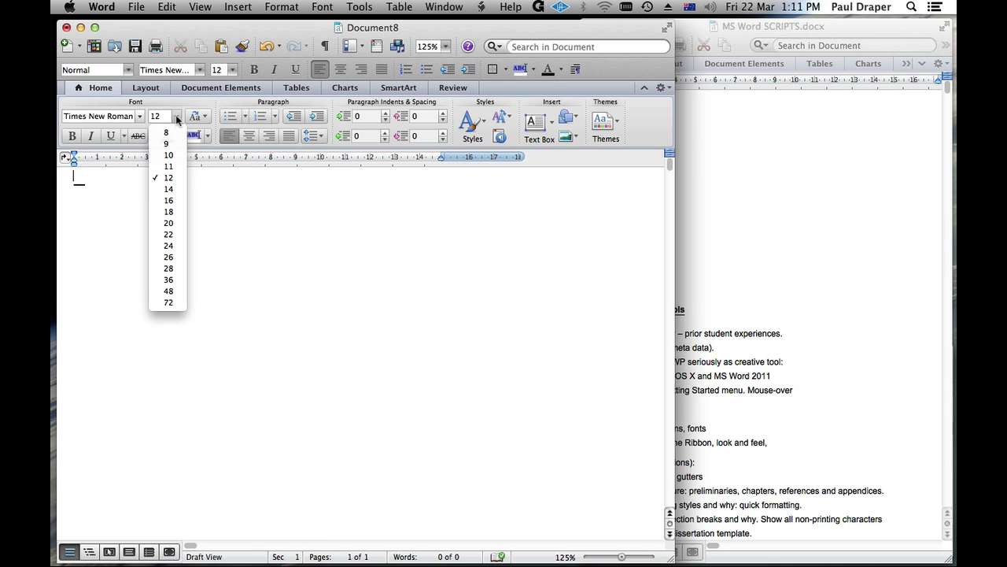
{"action": "left_click", "coordinate": [175, 167]}
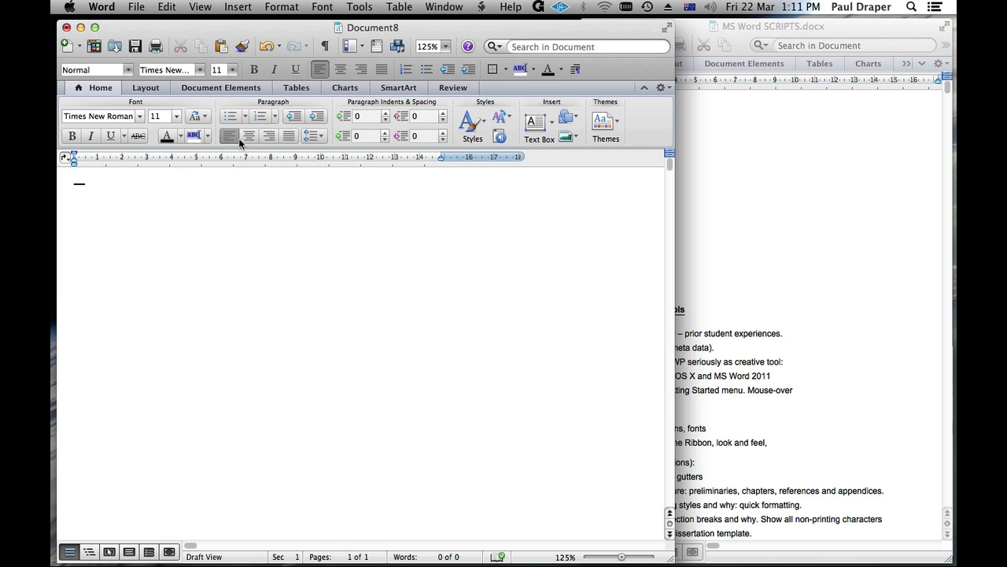
- Switch the document to Print Layout view and look over the whole page
{"action": "left_click", "coordinate": [201, 8]}
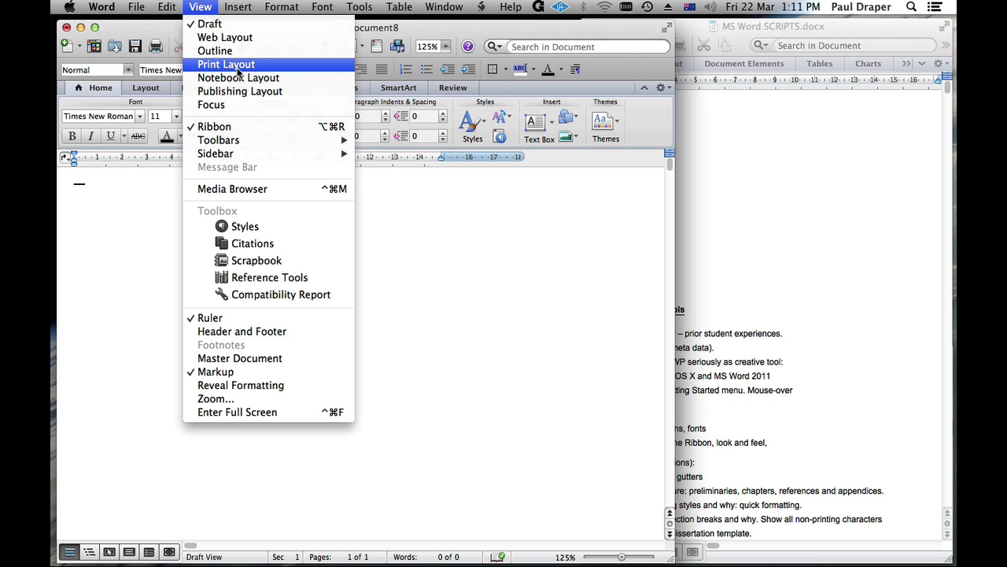
{"action": "left_click", "coordinate": [238, 73]}
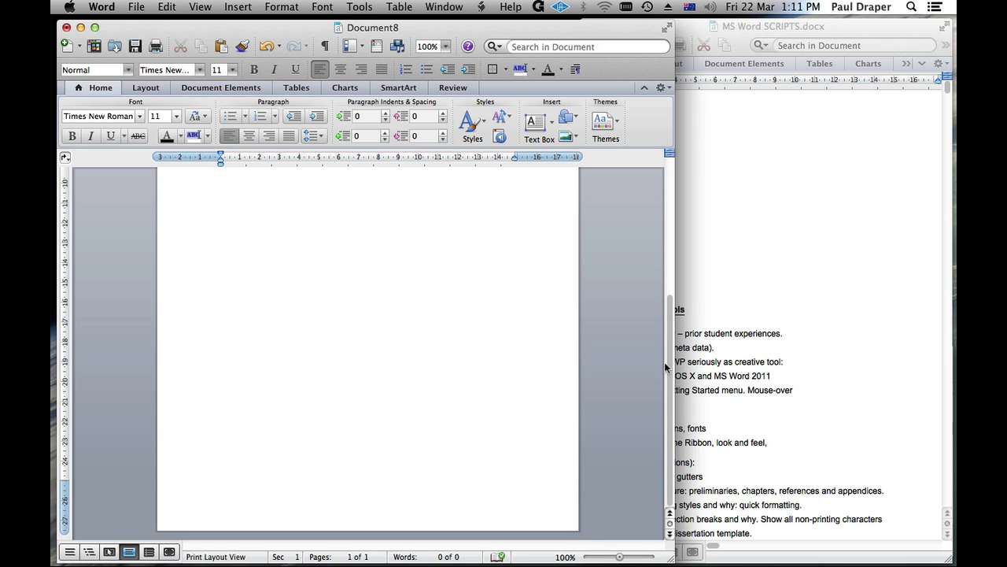
{"action": "left_click_drag", "start_coordinate": [669, 441], "coordinate": [678, 252]}
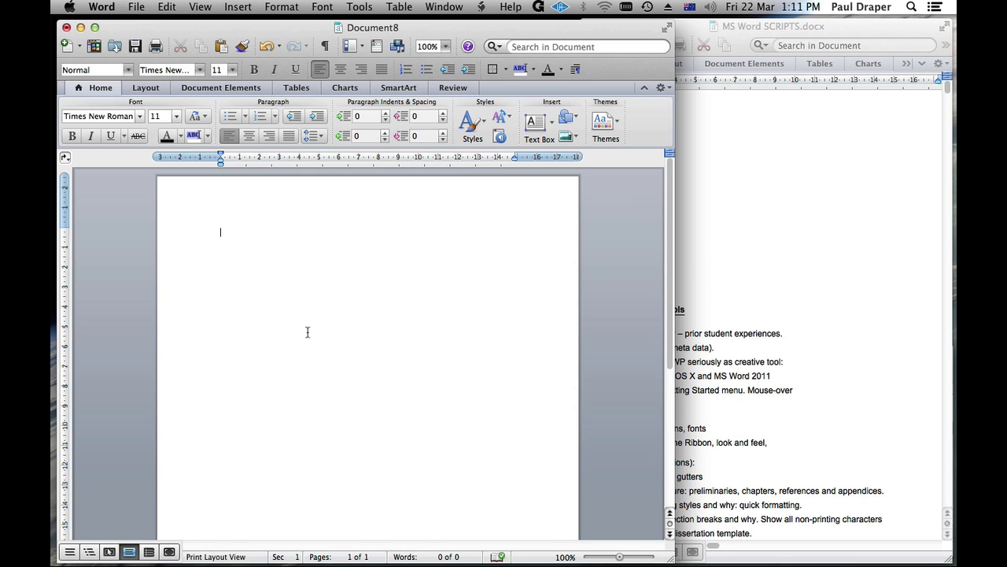
{"action": "scroll", "coordinate": [398, 326], "scroll_direction": "down", "scroll_amount": 5}
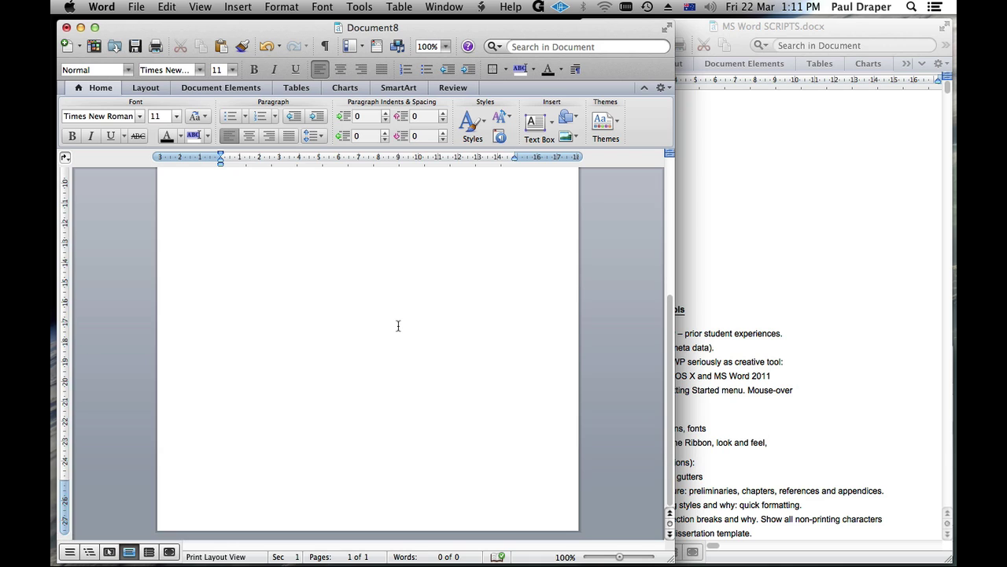
{"action": "scroll", "coordinate": [399, 326], "scroll_direction": "up", "scroll_amount": 5}
{"action": "scroll", "coordinate": [398, 326], "scroll_direction": "down", "scroll_amount": 5}
{"action": "scroll", "coordinate": [367, 393], "scroll_direction": "up", "scroll_amount": 5}
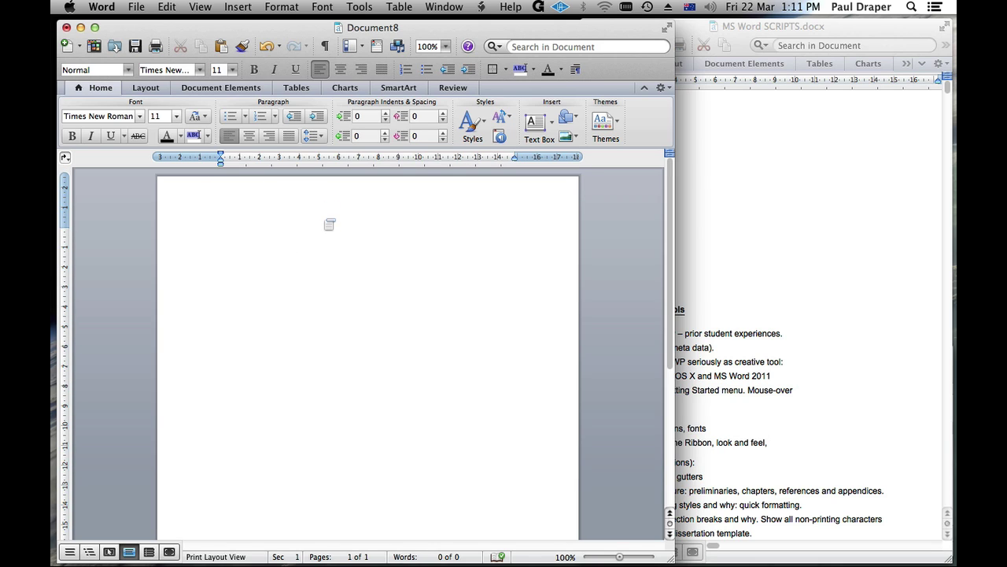
- Set the document's top and bottom margins to 2 cm and its left and right margins to 3 cm
{"action": "left_click", "coordinate": [281, 8]}
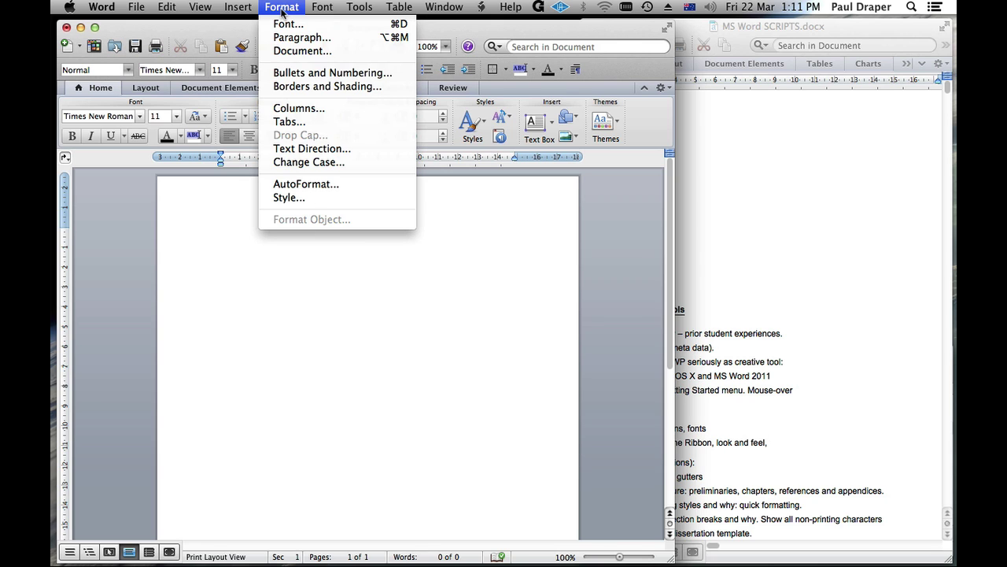
{"action": "left_click", "coordinate": [291, 51]}
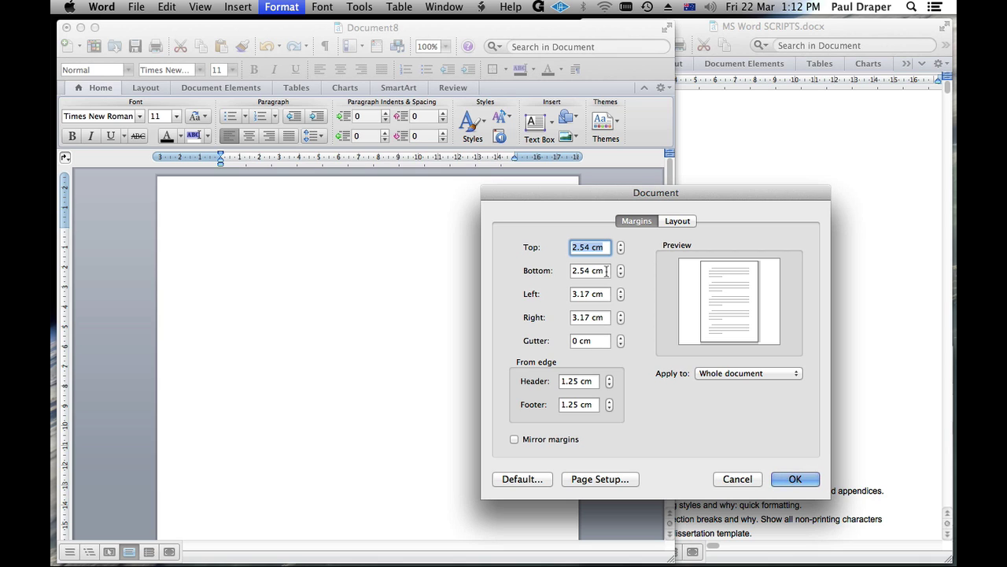
{"action": "type", "text": "2"}
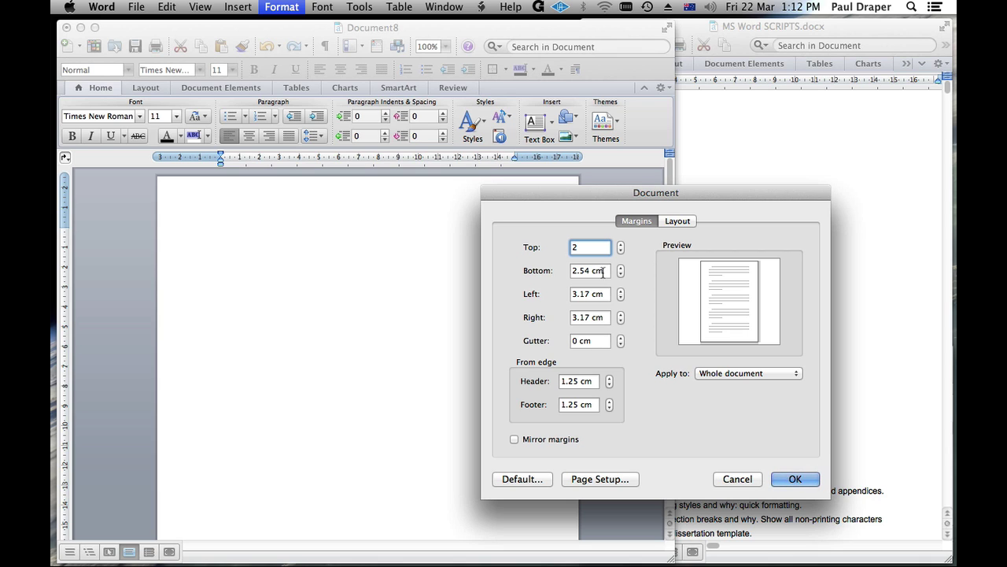
{"action": "key", "text": "Tab"}
{"action": "type", "text": "2"}
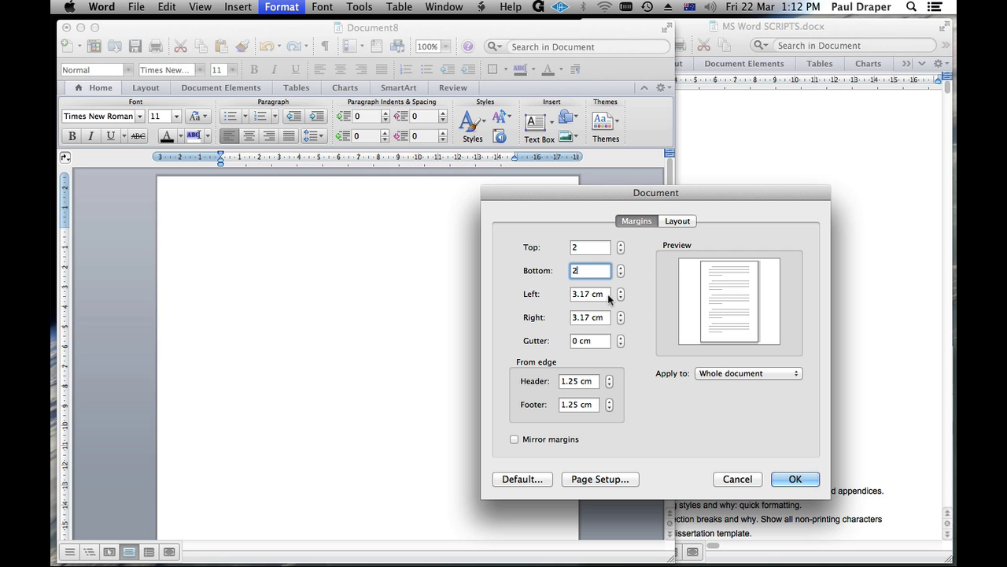
{"action": "key", "text": "Tab"}
{"action": "type", "text": "3"}
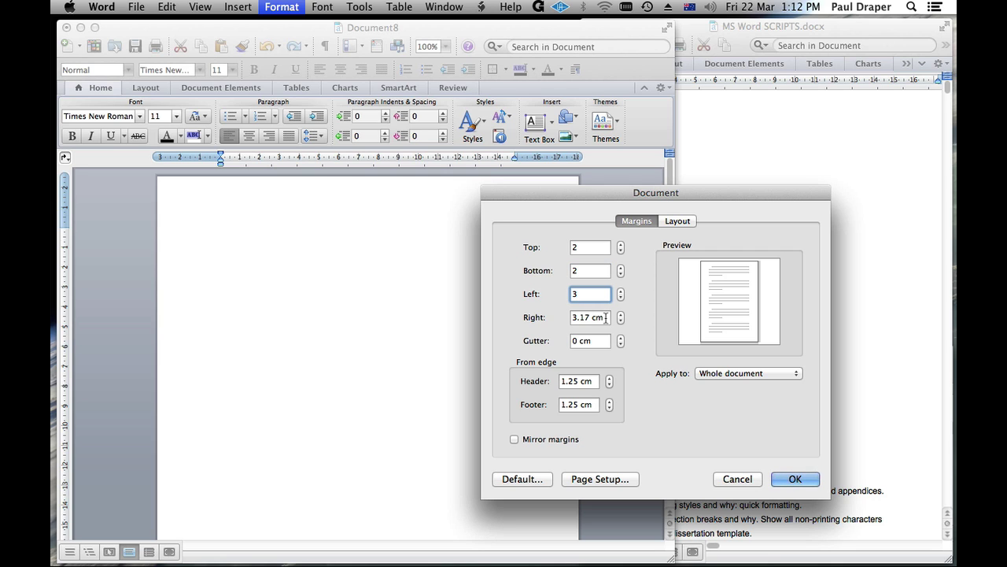
{"action": "key", "text": "Tab"}
{"action": "type", "text": "3"}
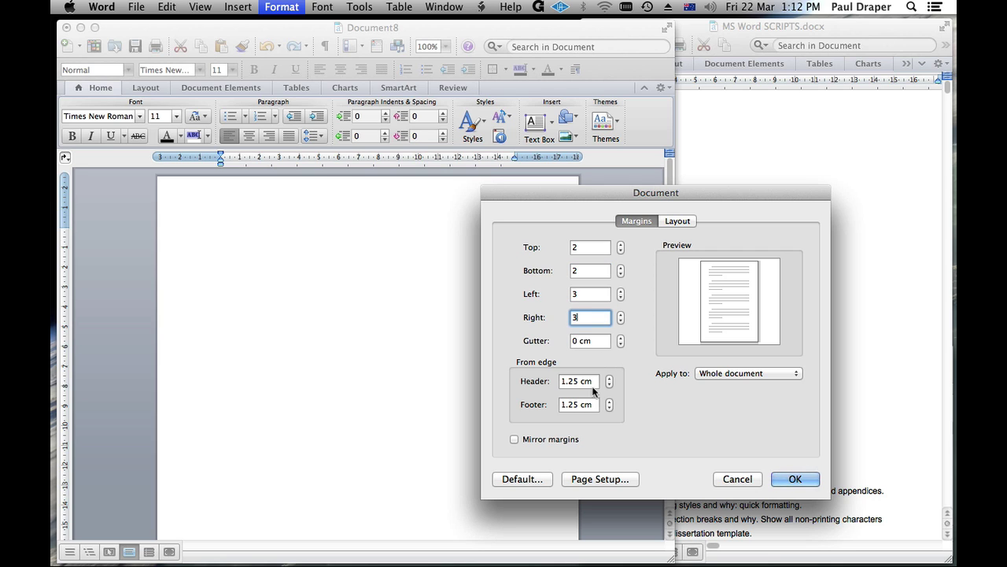
- Set both the header and the footer distance from the page edge to 1 cm
{"action": "key", "text": "Tab"}
{"action": "key", "text": "Tab"}
{"action": "type", "text": "1"}
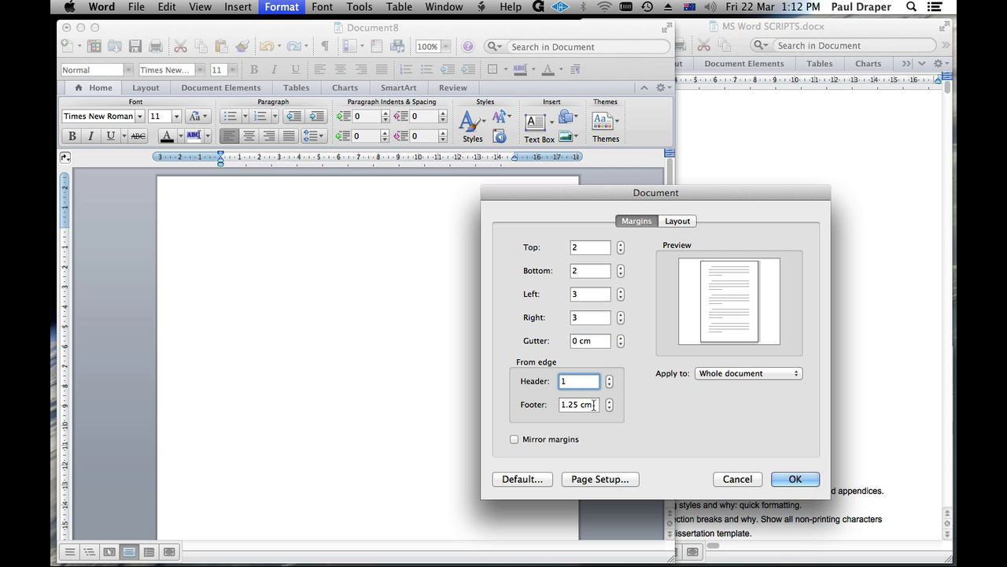
{"action": "key", "text": "Tab"}
{"action": "type", "text": "1"}
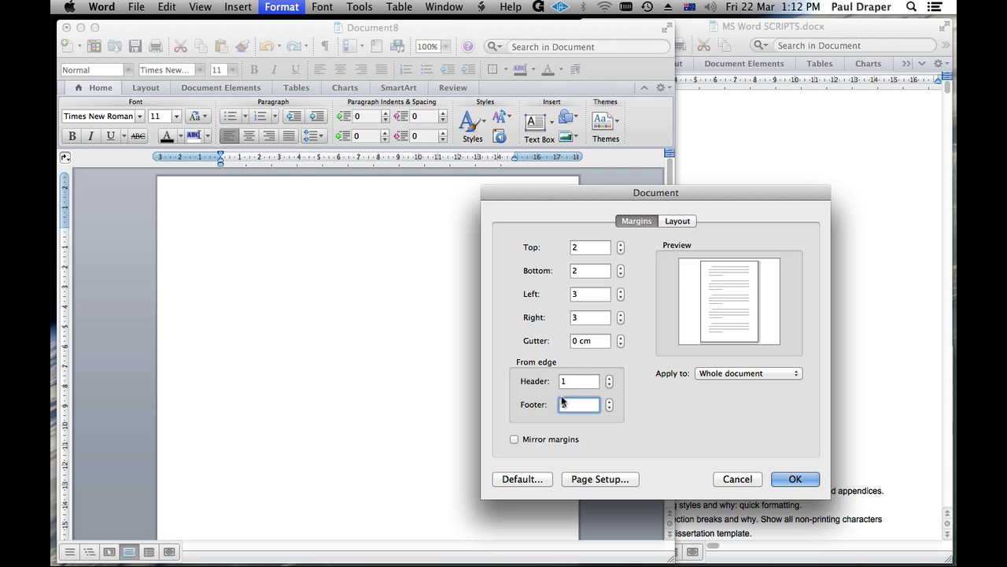
- Keep A4 as the paper size in Page Setup and apply the document's margin settings
{"action": "left_click", "coordinate": [601, 480]}
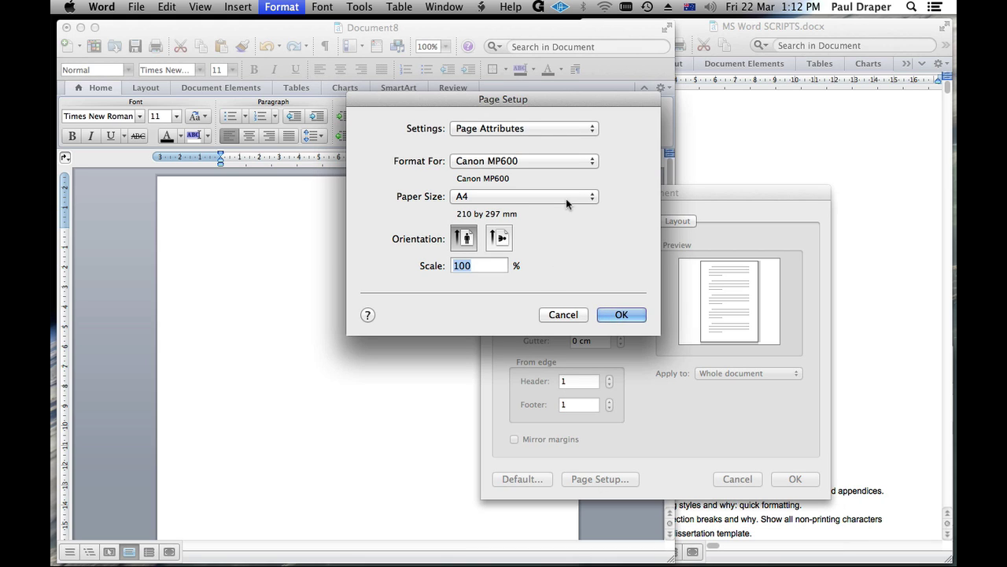
{"action": "left_click", "coordinate": [566, 199]}
{"action": "mouse_move", "coordinate": [567, 199]}
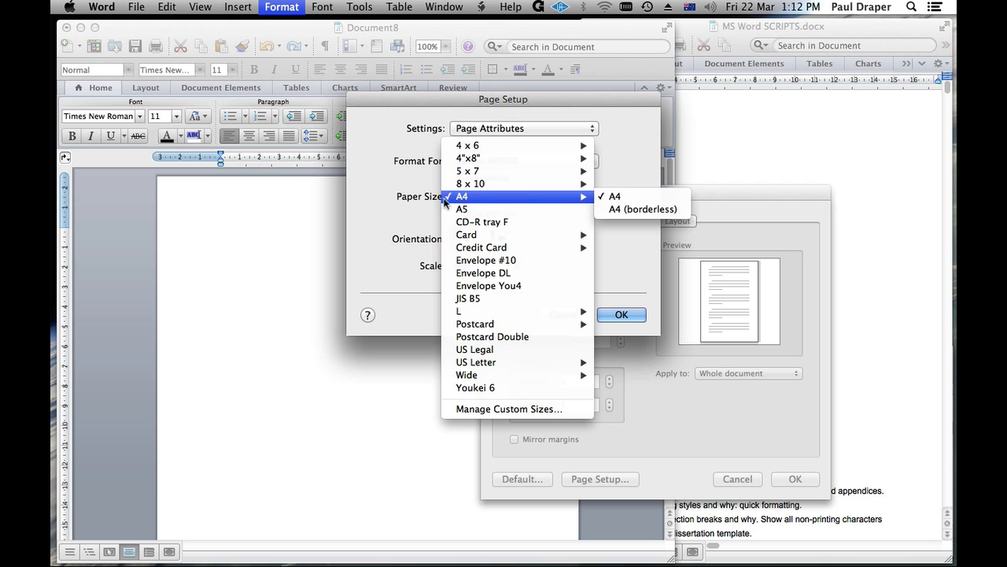
{"action": "left_click", "coordinate": [409, 199]}
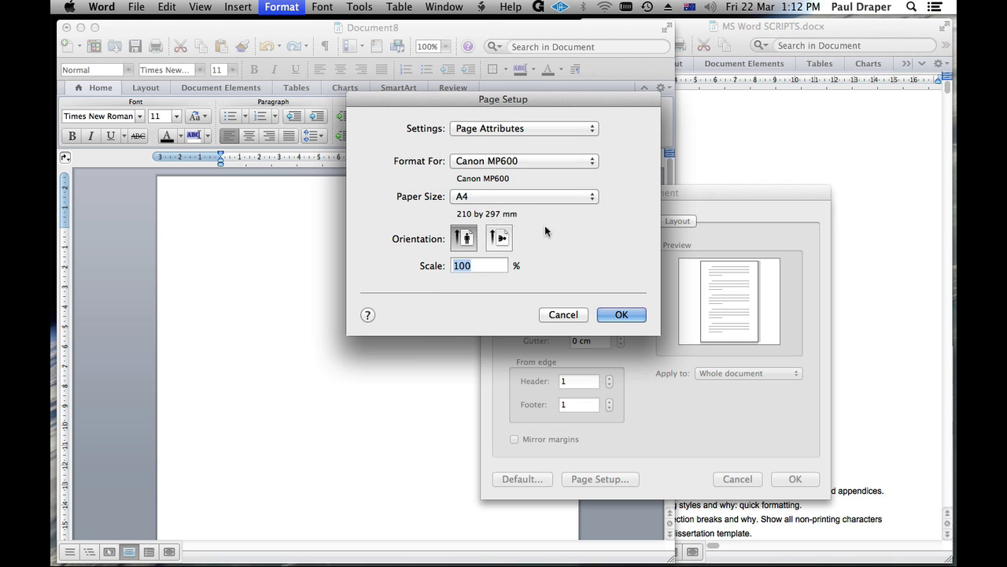
{"action": "left_click", "coordinate": [624, 315]}
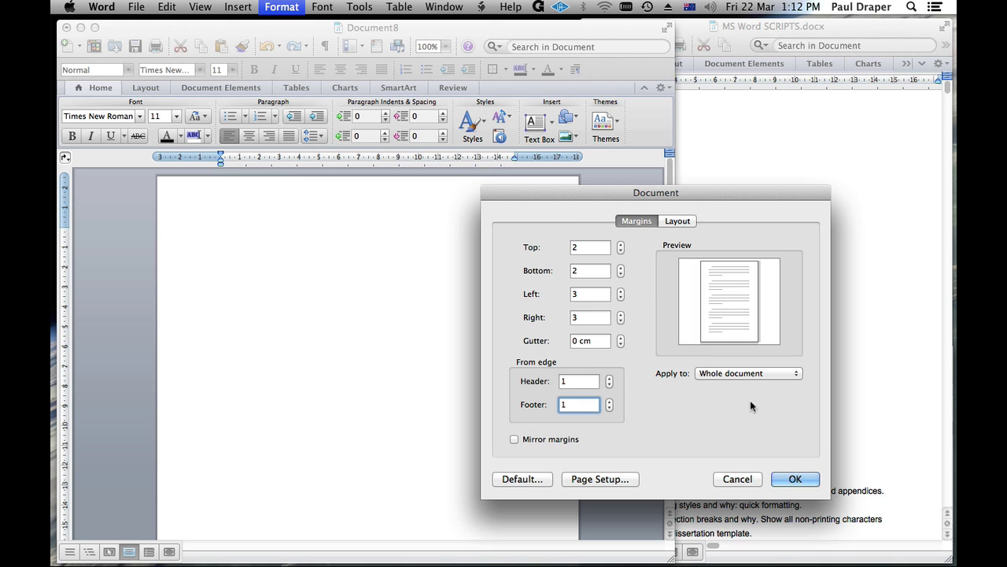
{"action": "left_click", "coordinate": [789, 478]}
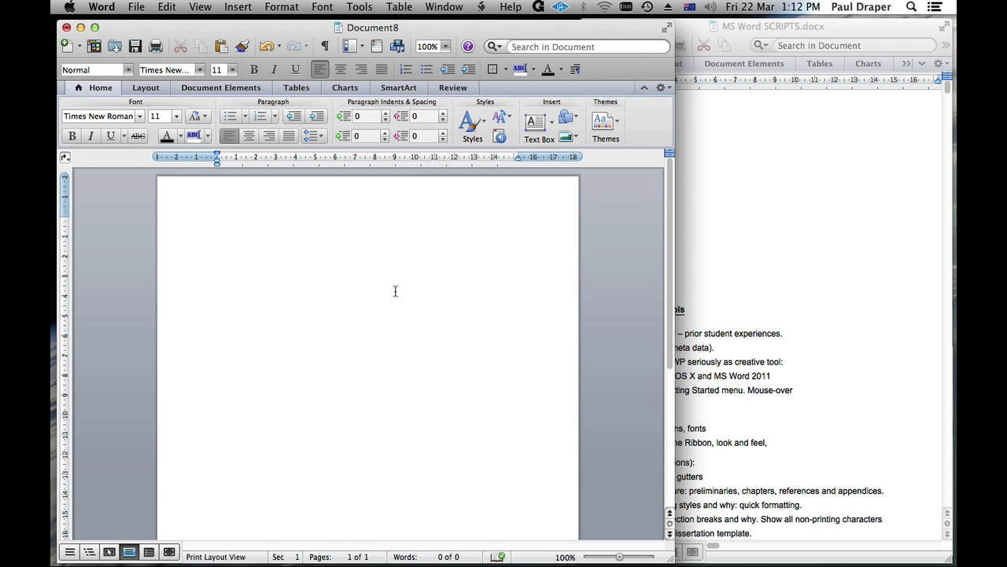
- Start saving the document in Word 97-2004 Template (.dot) format, look at the My Templates folder, and cancel the save
{"action": "left_click", "coordinate": [139, 10]}
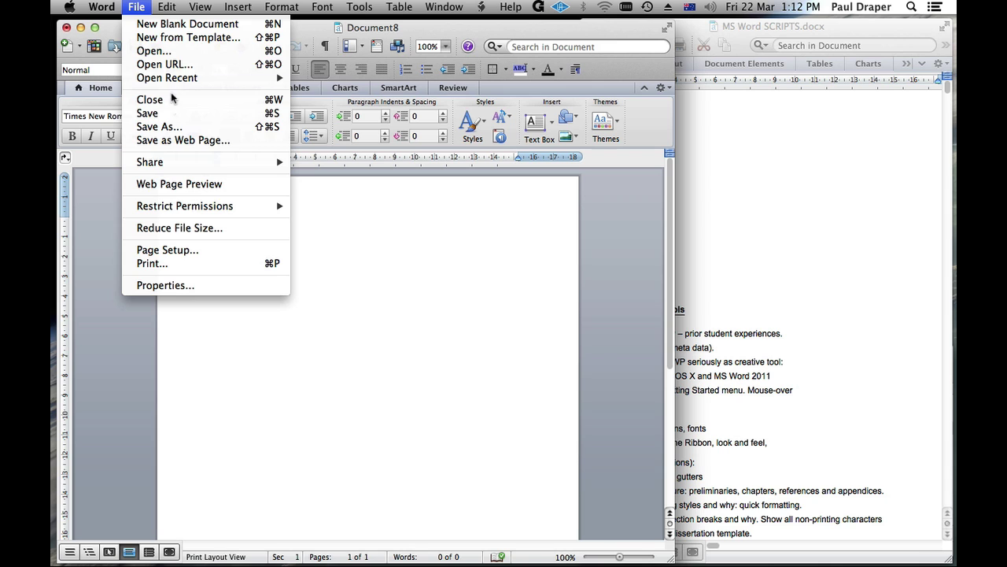
{"action": "left_click", "coordinate": [168, 126]}
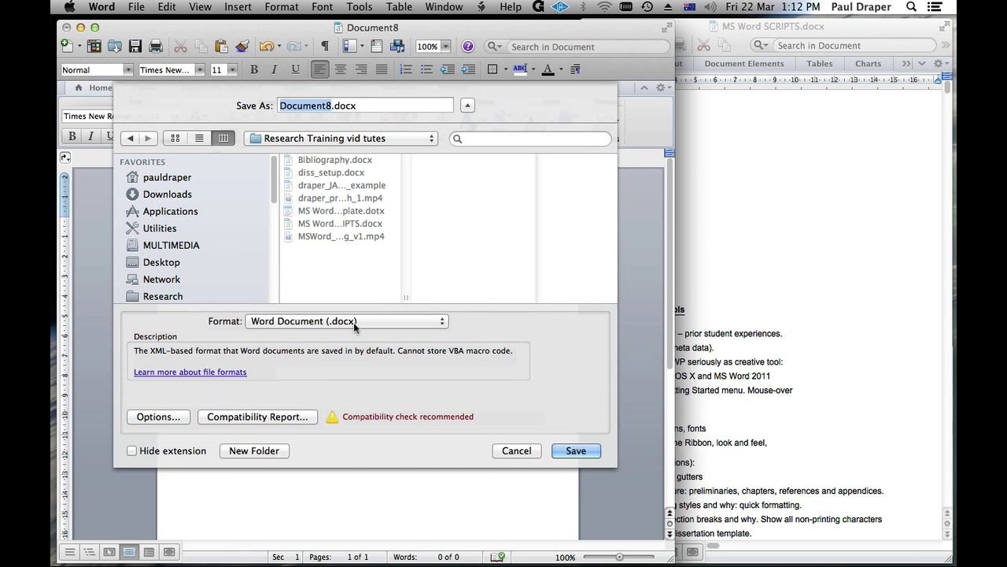
{"action": "left_click", "coordinate": [353, 321]}
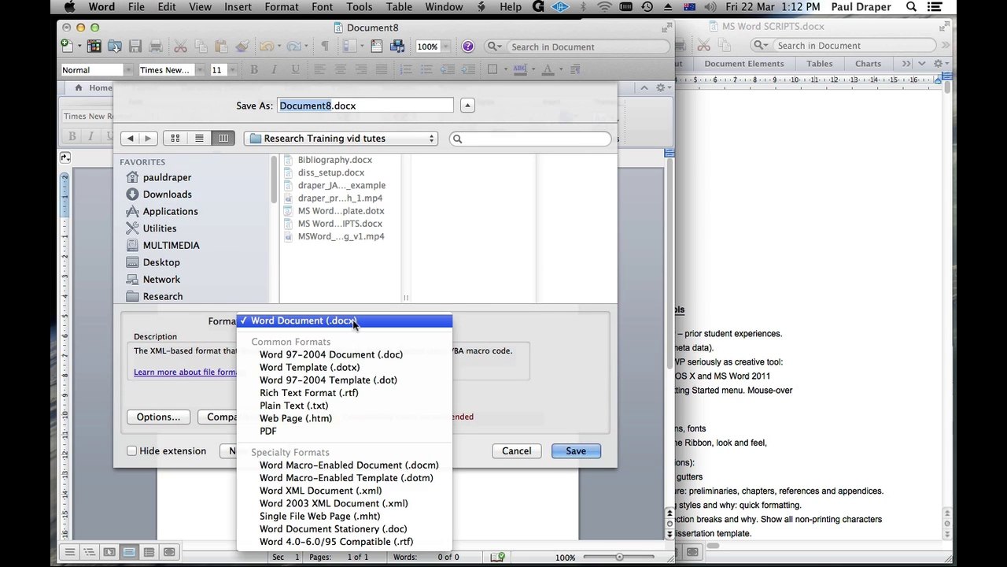
{"action": "left_click", "coordinate": [388, 385]}
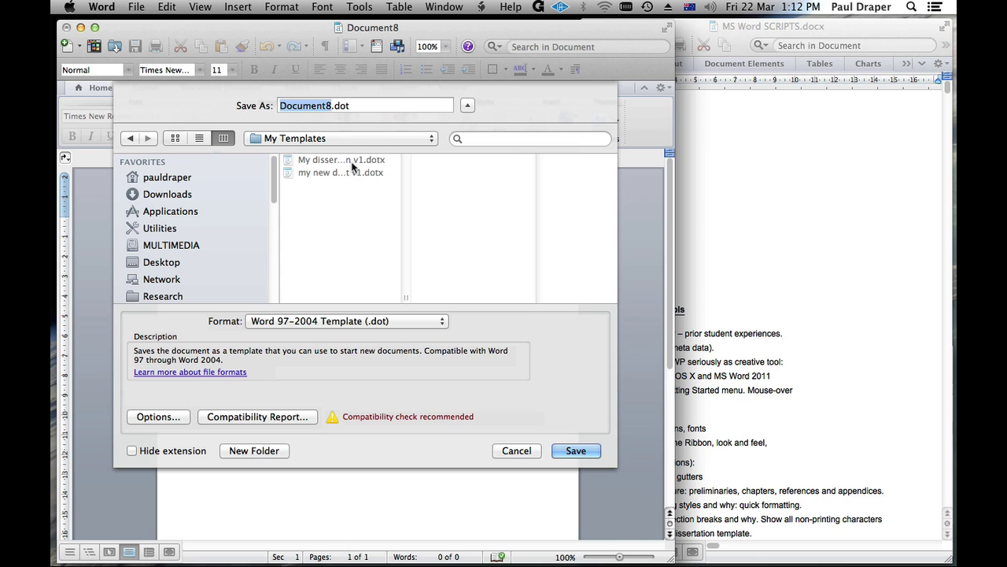
{"action": "left_click", "coordinate": [515, 454]}
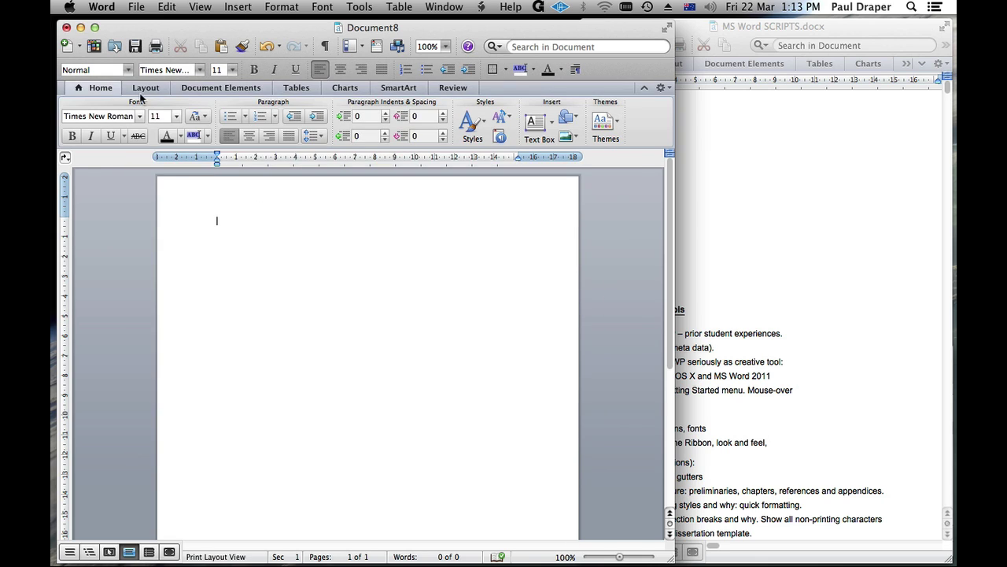
- Close the document without saving and open the template gallery for a new document
{"action": "left_click", "coordinate": [66, 27]}
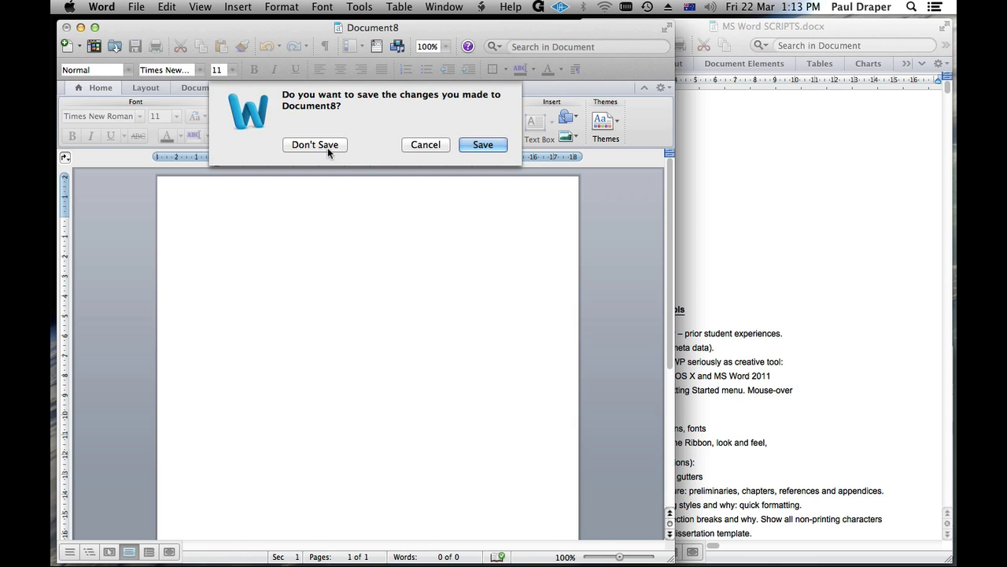
{"action": "left_click", "coordinate": [326, 146]}
{"action": "left_click", "coordinate": [137, 7]}
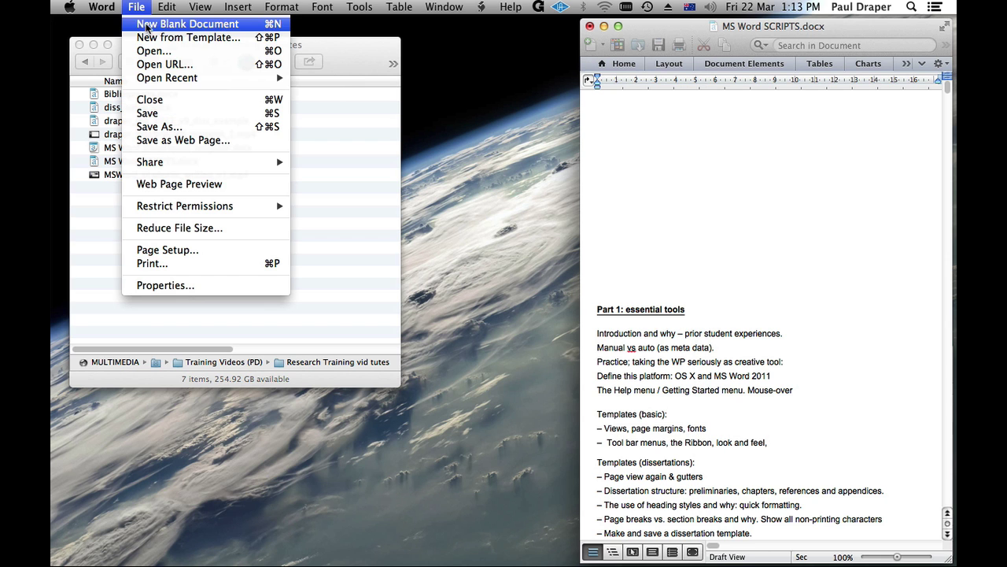
{"action": "left_click", "coordinate": [274, 43]}
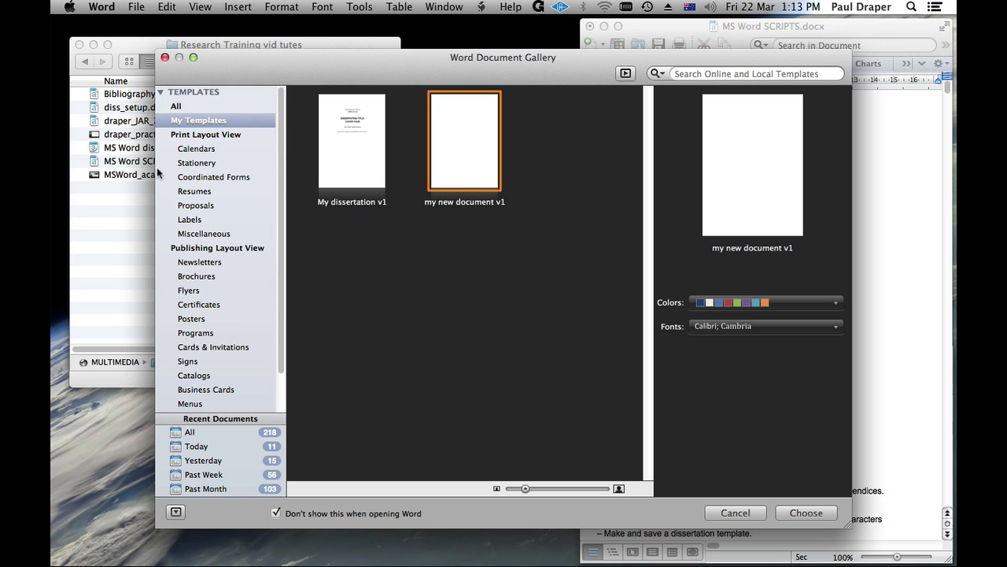
- Look through the supplied template categories, from All and Calendars to Resumes, Proposals, Labels and Miscellaneous
{"action": "left_click", "coordinate": [207, 135]}
{"action": "left_click", "coordinate": [177, 107]}
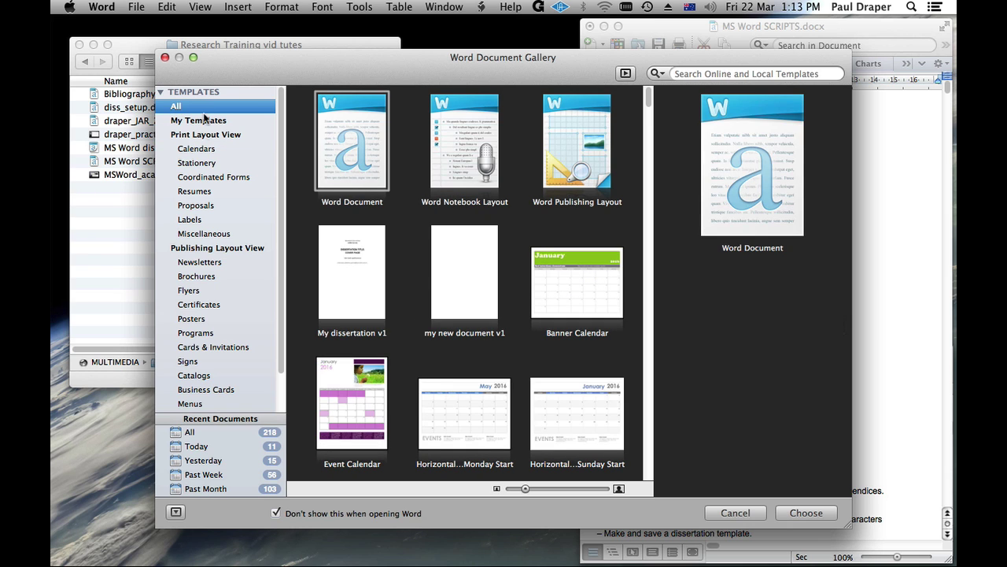
{"action": "left_click", "coordinate": [197, 149]}
{"action": "left_click", "coordinate": [196, 163]}
{"action": "left_click", "coordinate": [196, 190]}
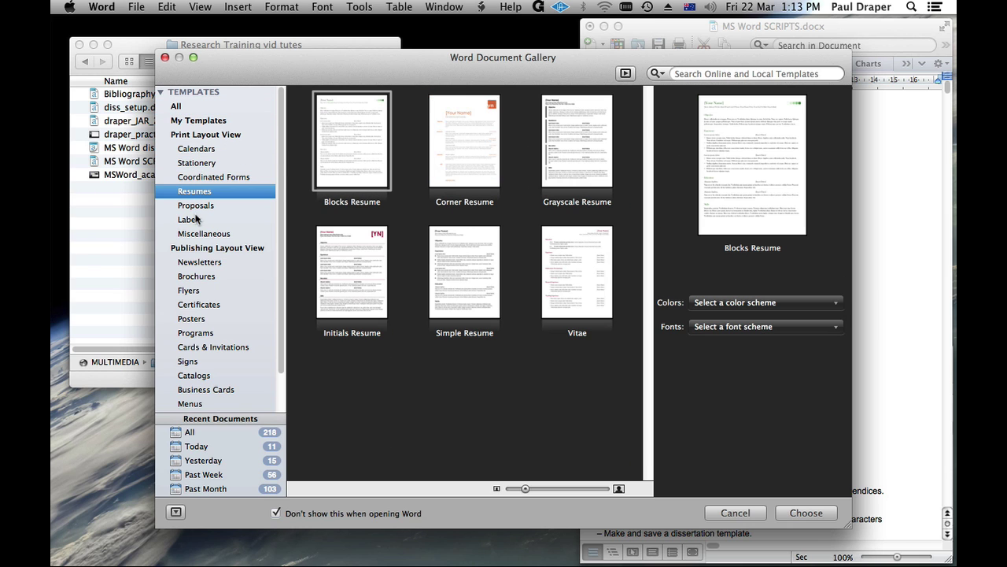
{"action": "left_click", "coordinate": [196, 207]}
{"action": "left_click", "coordinate": [193, 219]}
{"action": "left_click", "coordinate": [202, 234]}
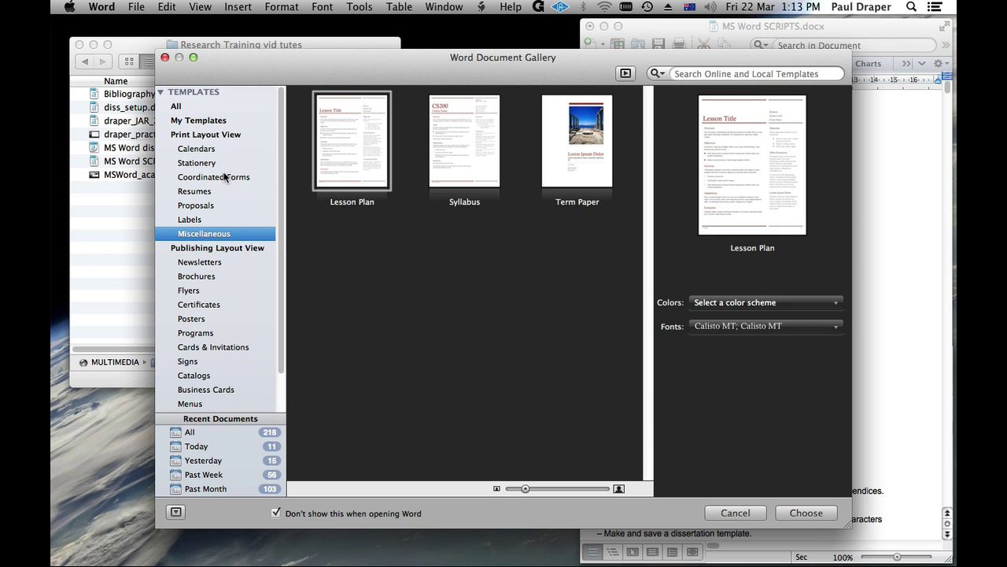
- Create a new document from the "my new document v1" template in My Templates
{"action": "left_click", "coordinate": [192, 123]}
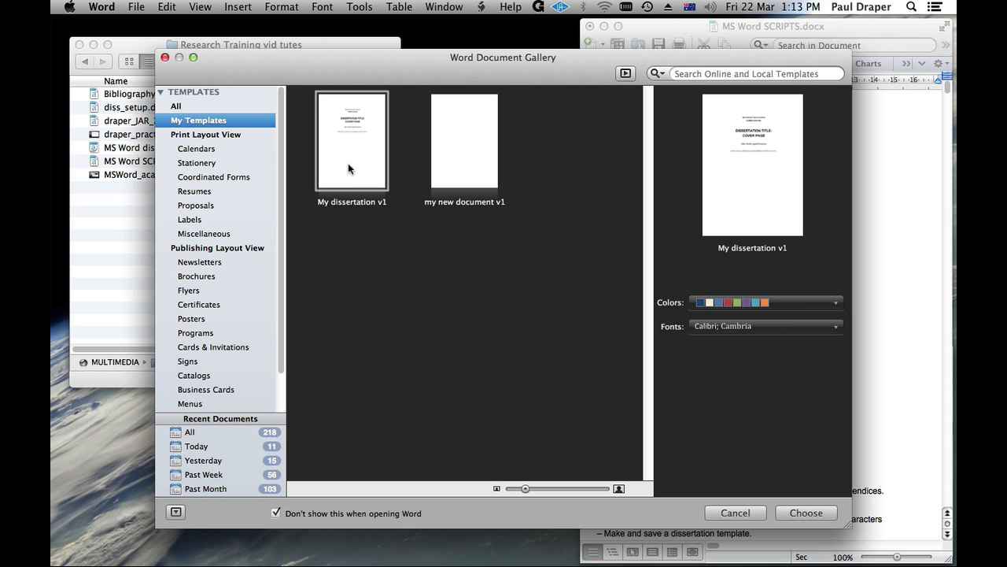
{"action": "left_click", "coordinate": [461, 165]}
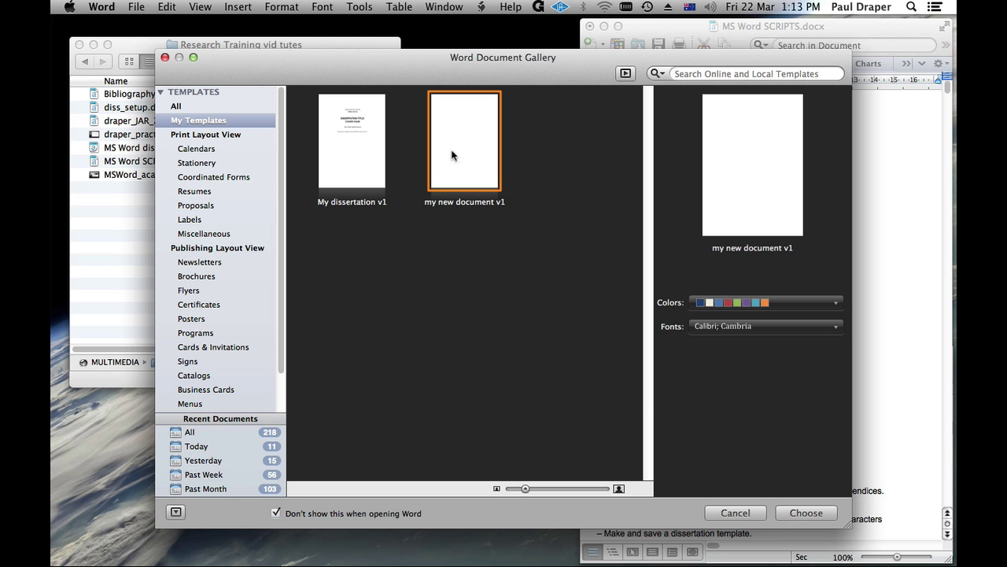
{"action": "left_click", "coordinate": [799, 514]}
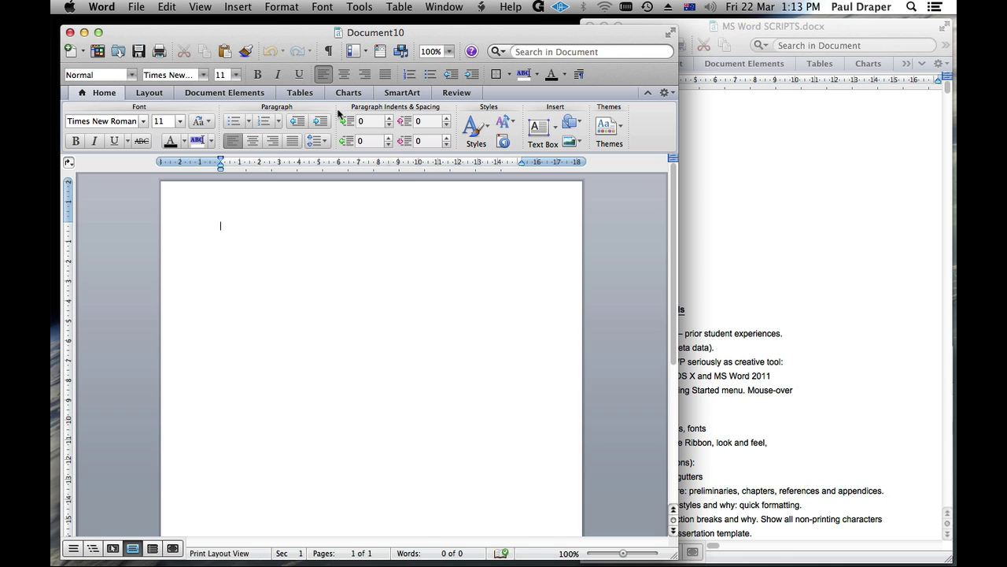
- Check the margin, header and footer settings of the new document and leave them as they are
{"action": "left_click", "coordinate": [276, 17]}
{"action": "left_click", "coordinate": [279, 7]}
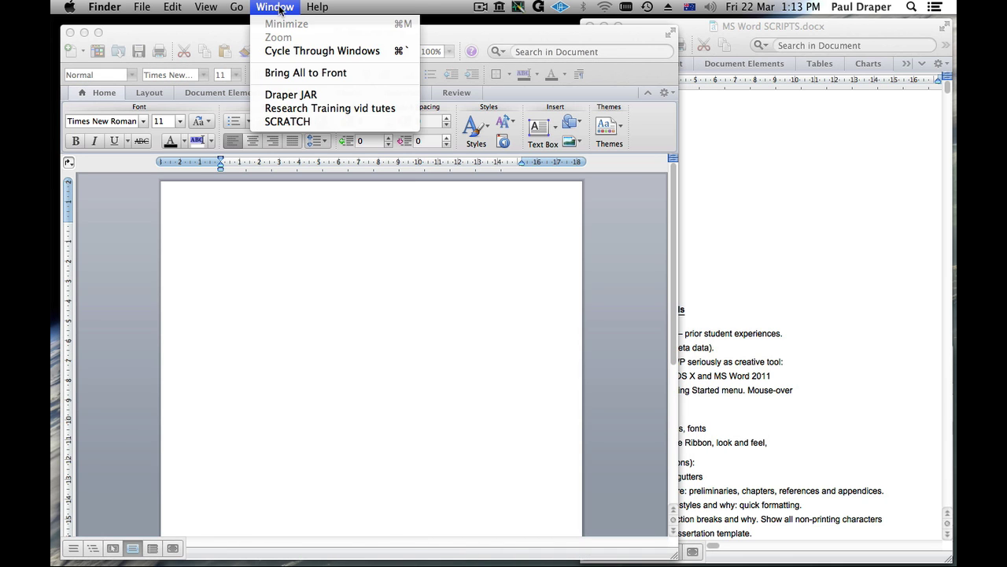
{"action": "left_click", "coordinate": [201, 35]}
{"action": "left_click", "coordinate": [203, 34]}
{"action": "left_click", "coordinate": [276, 11]}
{"action": "left_click", "coordinate": [295, 54]}
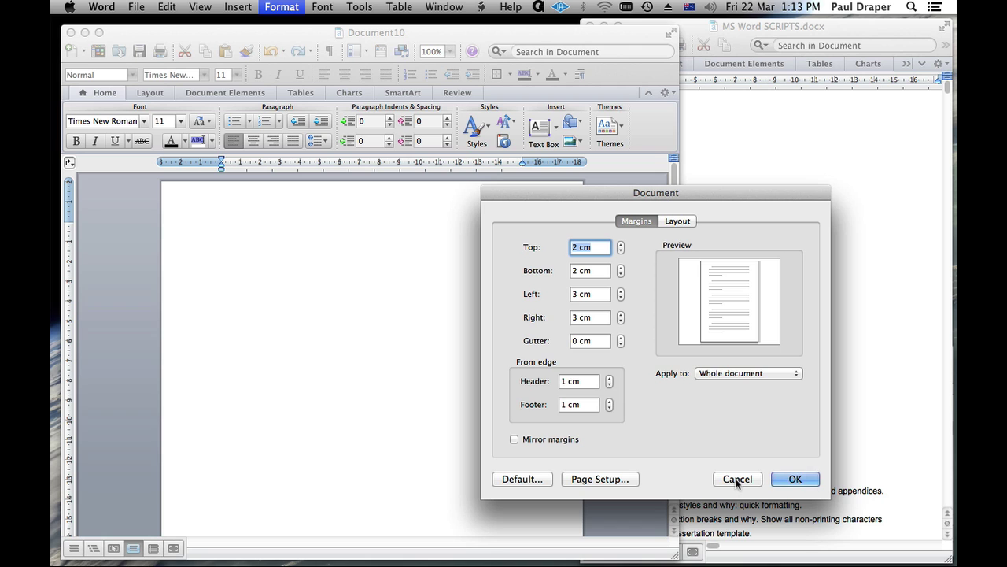
{"action": "left_click", "coordinate": [736, 479]}
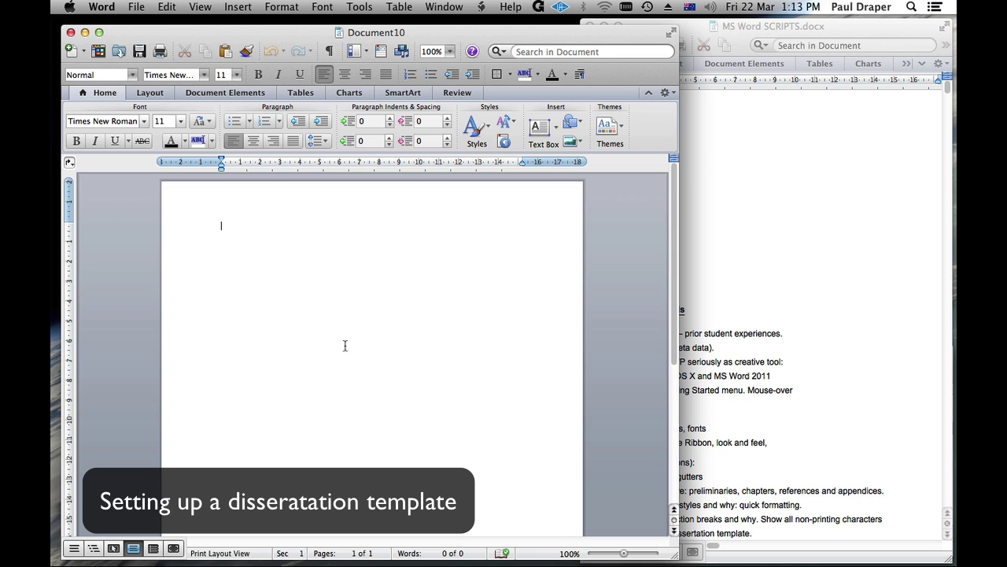
- Set the gutter margin of the whole document to 0.5 cm
{"action": "scroll", "coordinate": [336, 325], "scroll_direction": "down", "scroll_amount": 1}
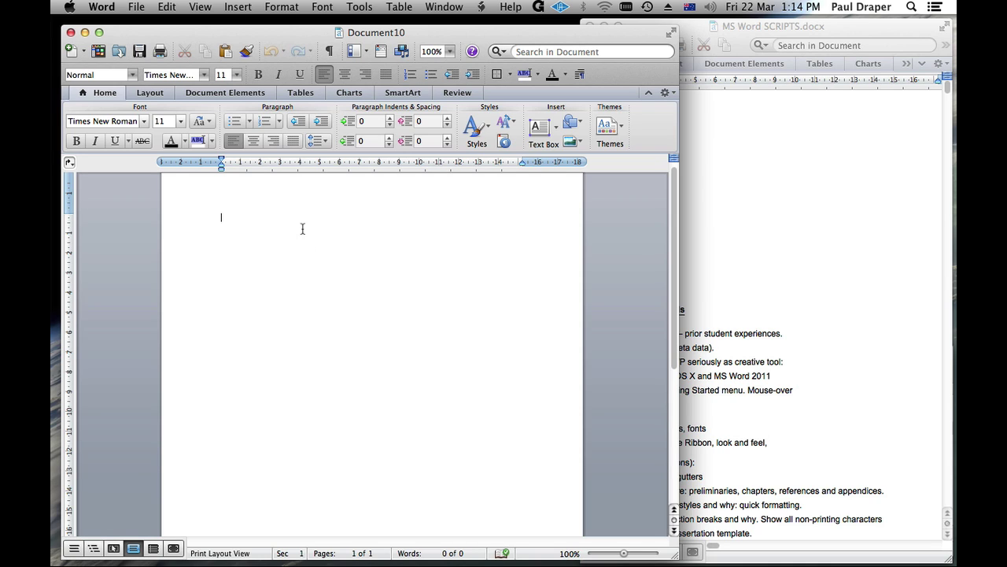
{"action": "left_click", "coordinate": [280, 7]}
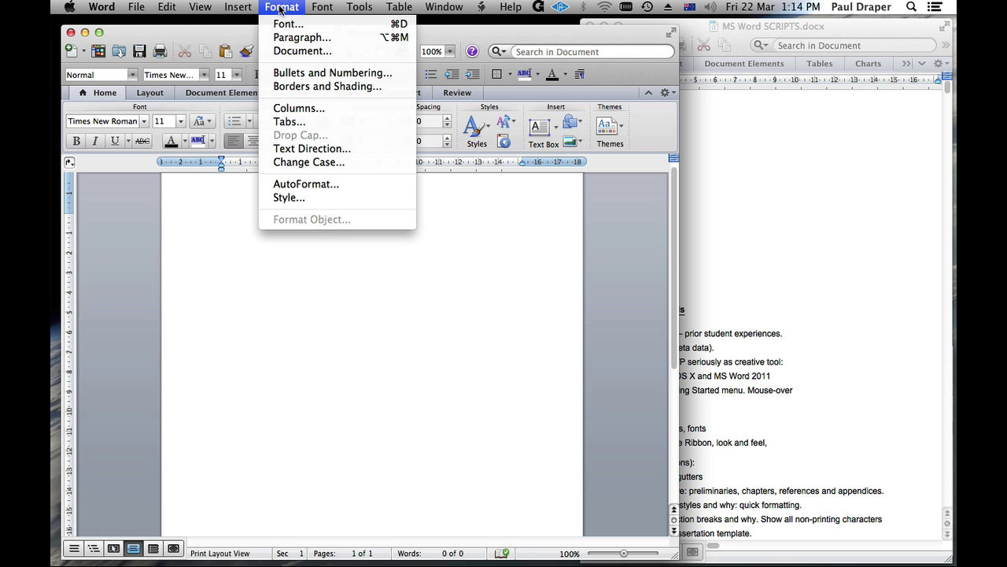
{"action": "left_click", "coordinate": [297, 52]}
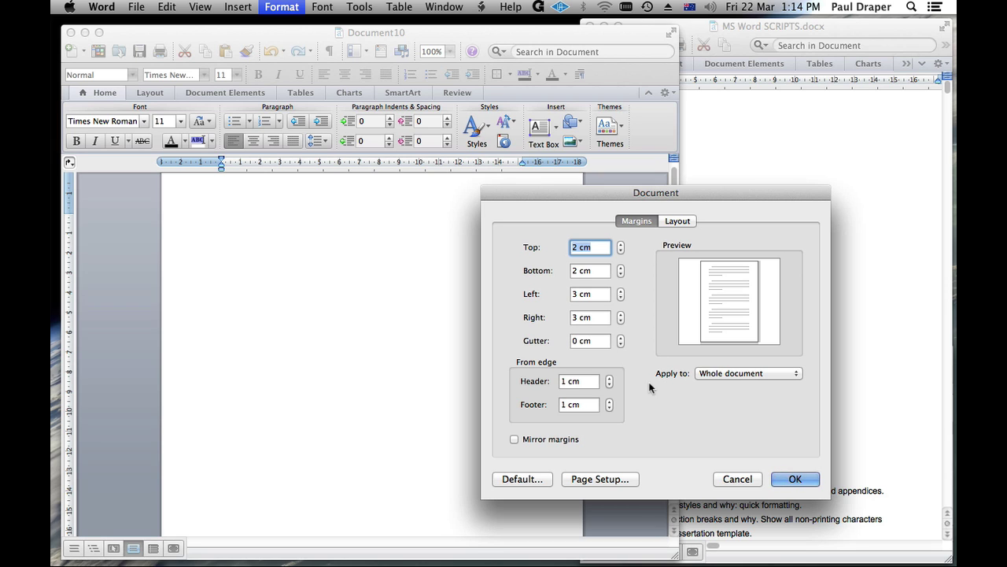
{"action": "left_click_drag", "start_coordinate": [610, 193], "coordinate": [610, 179]}
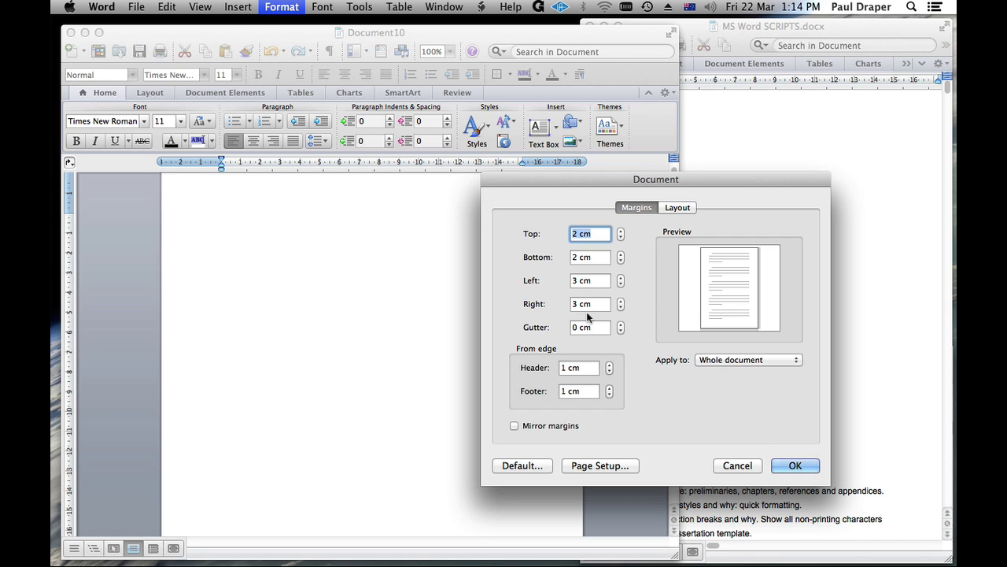
{"action": "left_click", "coordinate": [621, 324]}
{"action": "left_click", "coordinate": [621, 323]}
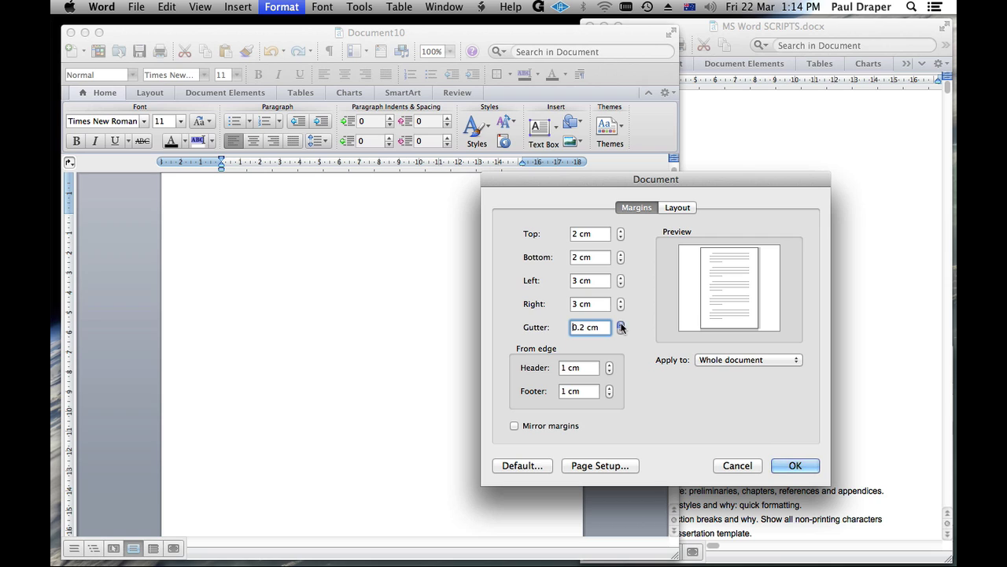
{"action": "left_click", "coordinate": [620, 324]}
{"action": "left_click", "coordinate": [621, 323]}
{"action": "left_click", "coordinate": [621, 324]}
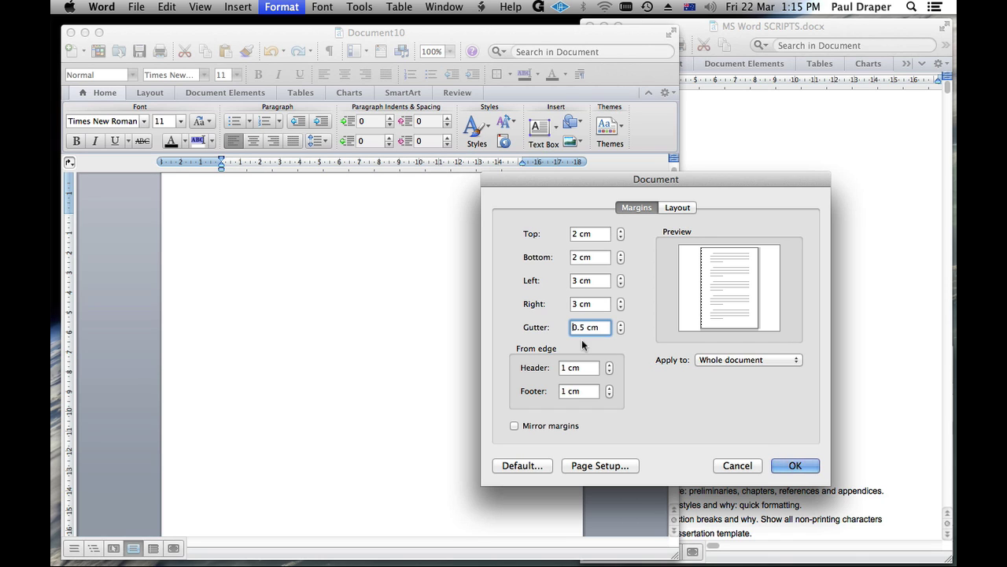
{"action": "key", "text": "Return"}
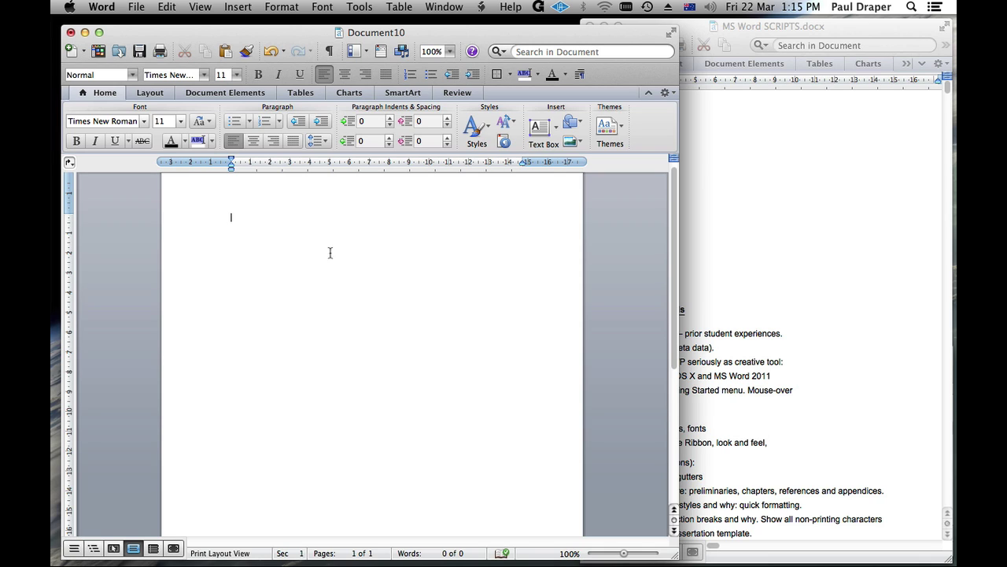
- Close the document without saving its changes and bring up diss_setup.docx
{"action": "left_click", "coordinate": [70, 34]}
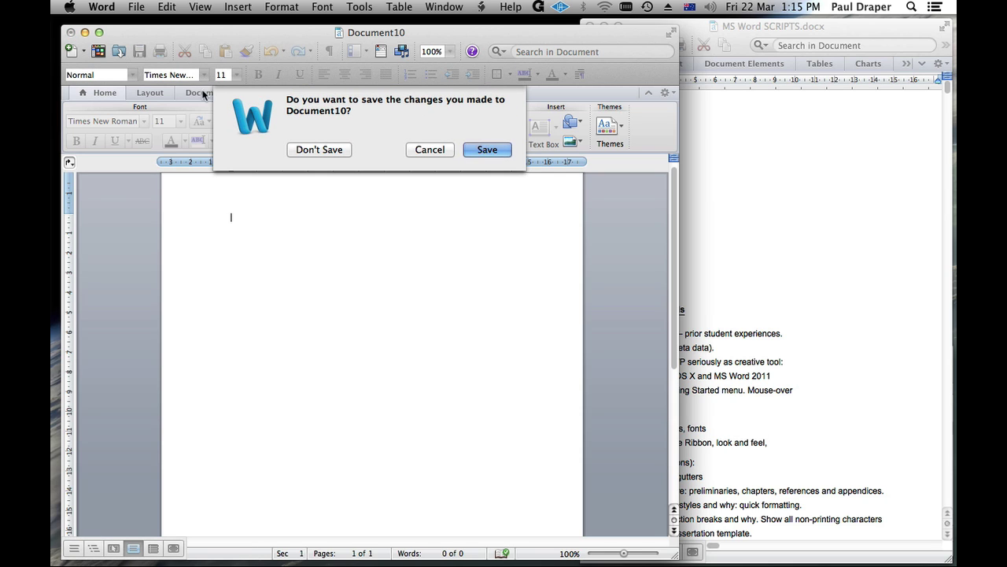
{"action": "left_click", "coordinate": [320, 151]}
{"action": "left_click", "coordinate": [442, 8]}
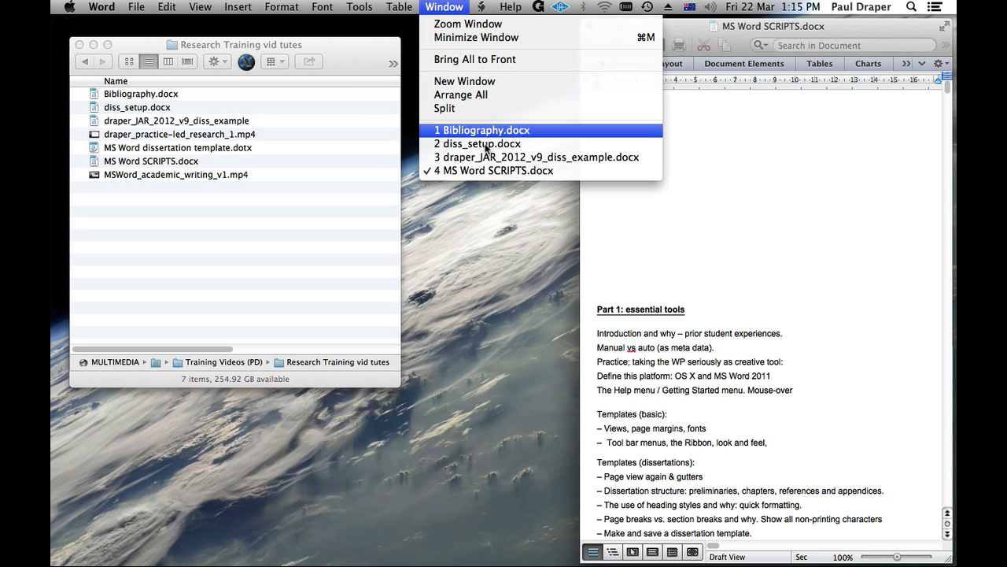
{"action": "left_click", "coordinate": [460, 146]}
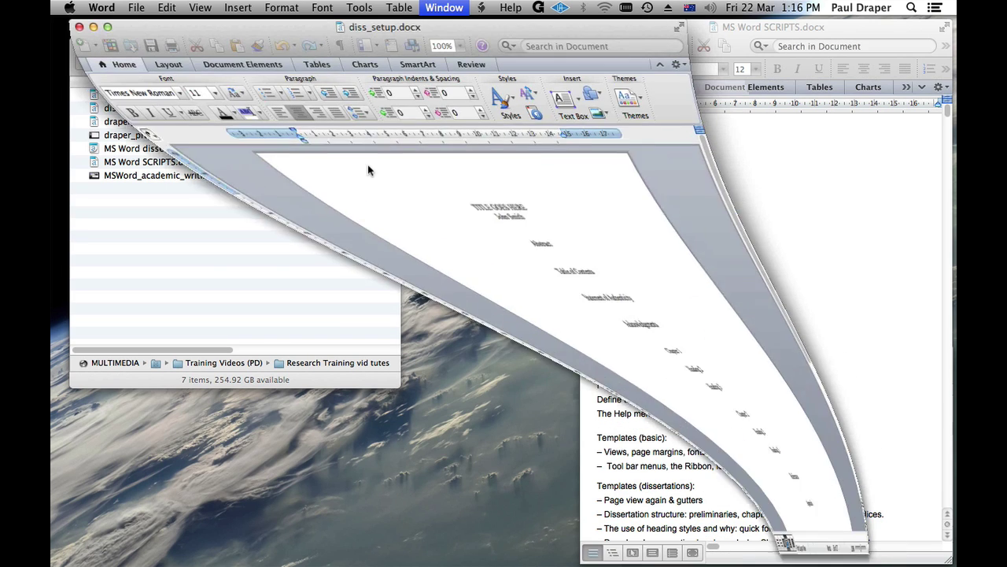
- Examine the dissertation outline by group: title block, preliminary pages from Abstract to Acknowledgements, the two chapters, and the full list
{"action": "scroll", "coordinate": [493, 240], "scroll_direction": "down", "scroll_amount": 2}
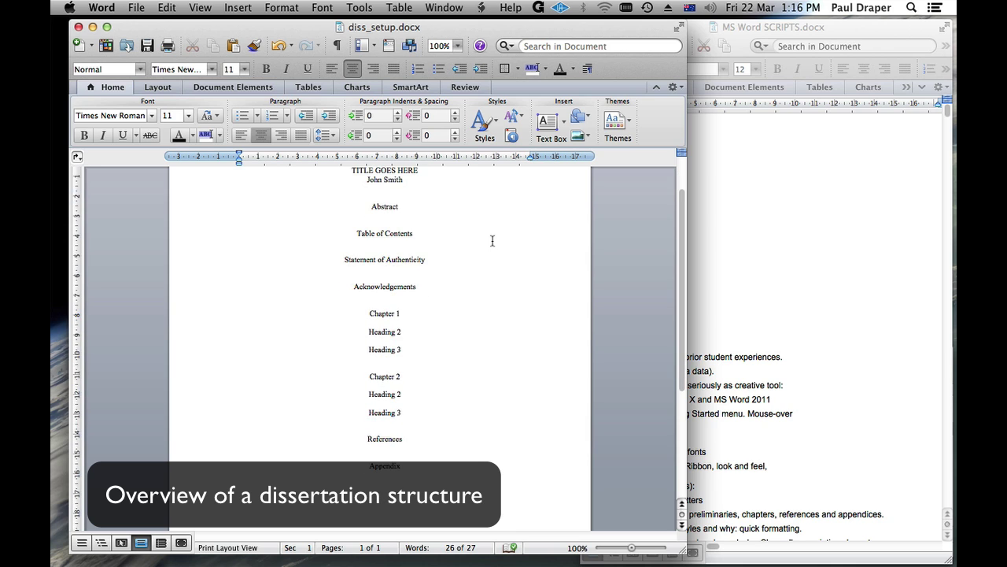
{"action": "scroll", "coordinate": [492, 240], "scroll_direction": "down", "scroll_amount": 1}
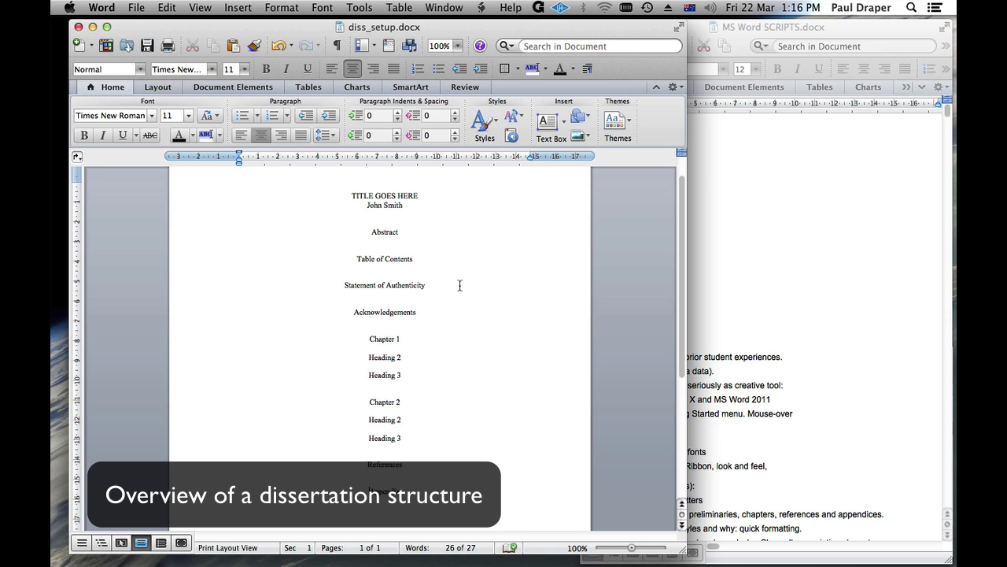
{"action": "left_click_drag", "start_coordinate": [179, 199], "coordinate": [187, 211]}
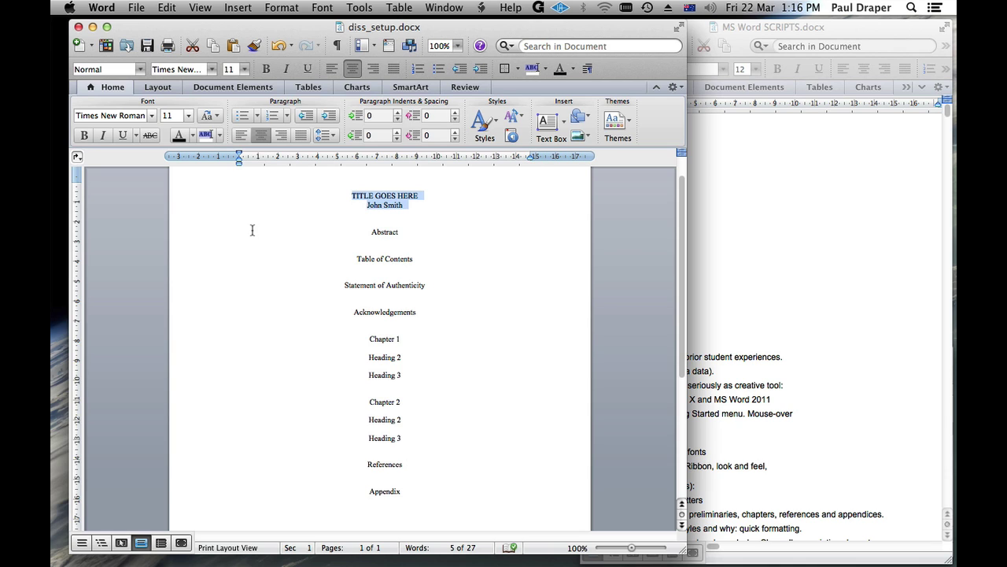
{"action": "left_click_drag", "start_coordinate": [252, 230], "coordinate": [423, 319]}
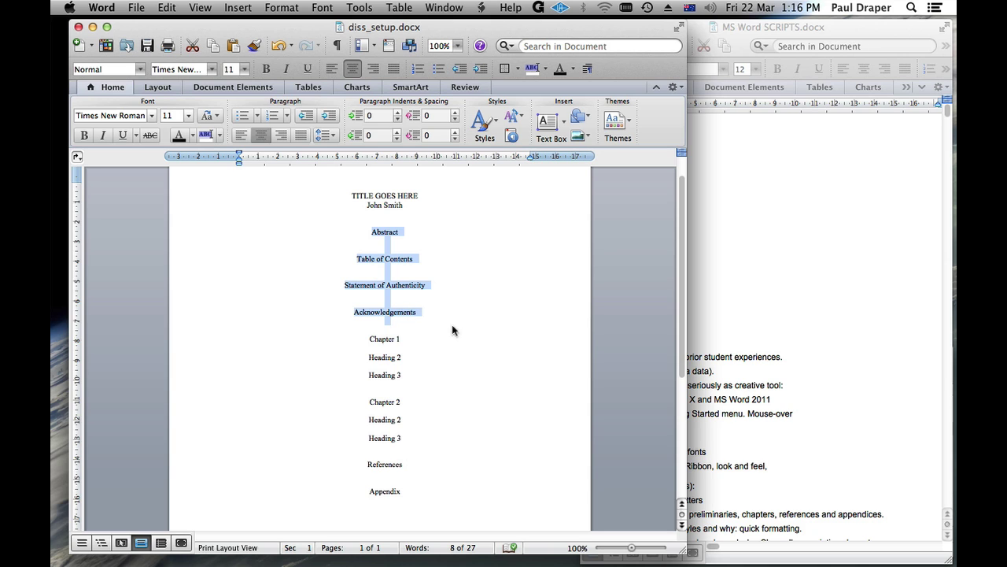
{"action": "left_click", "coordinate": [272, 335]}
{"action": "left_click_drag", "start_coordinate": [274, 335], "coordinate": [393, 447]}
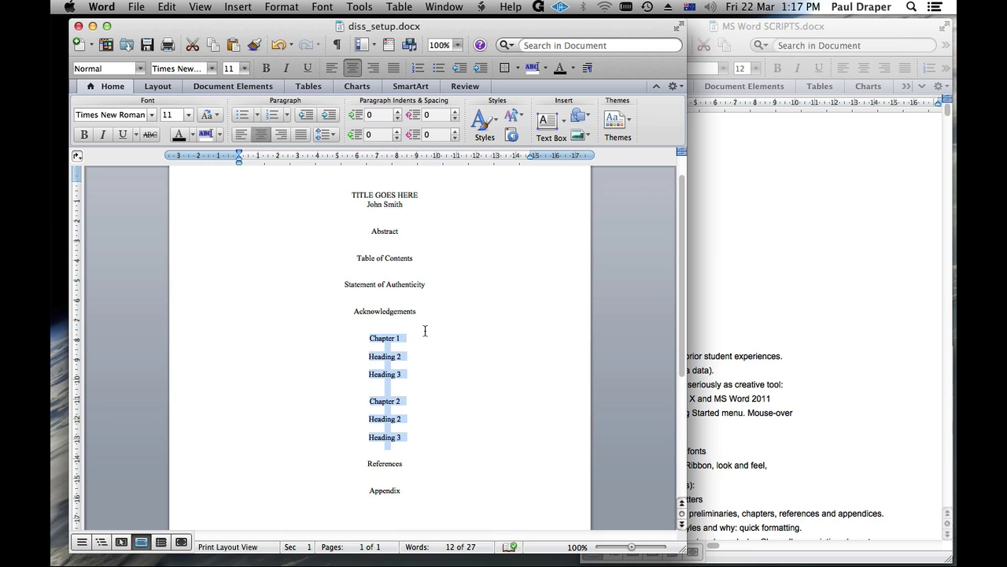
{"action": "left_click", "coordinate": [425, 330]}
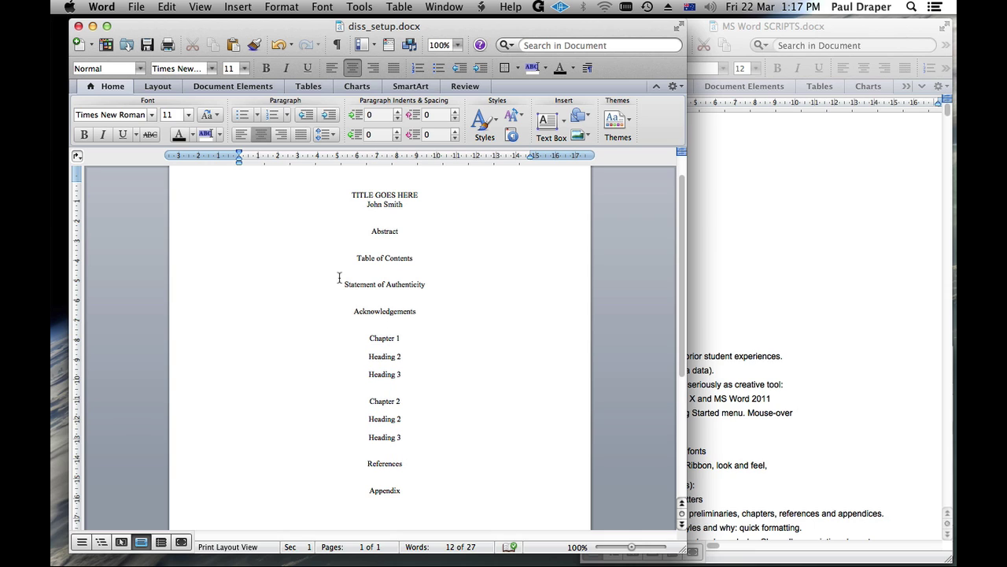
{"action": "left_click_drag", "start_coordinate": [192, 195], "coordinate": [375, 501]}
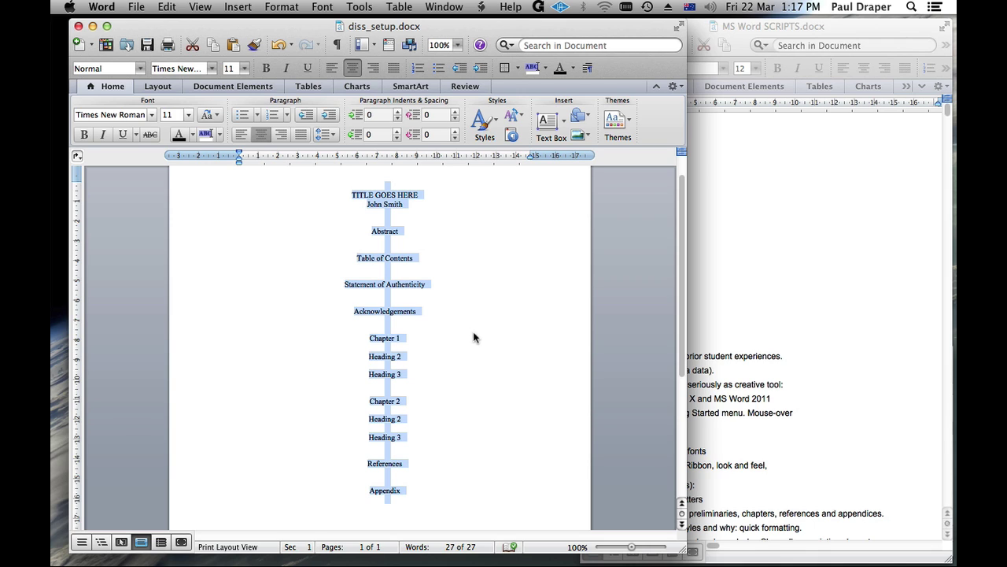
{"action": "left_click", "coordinate": [445, 237]}
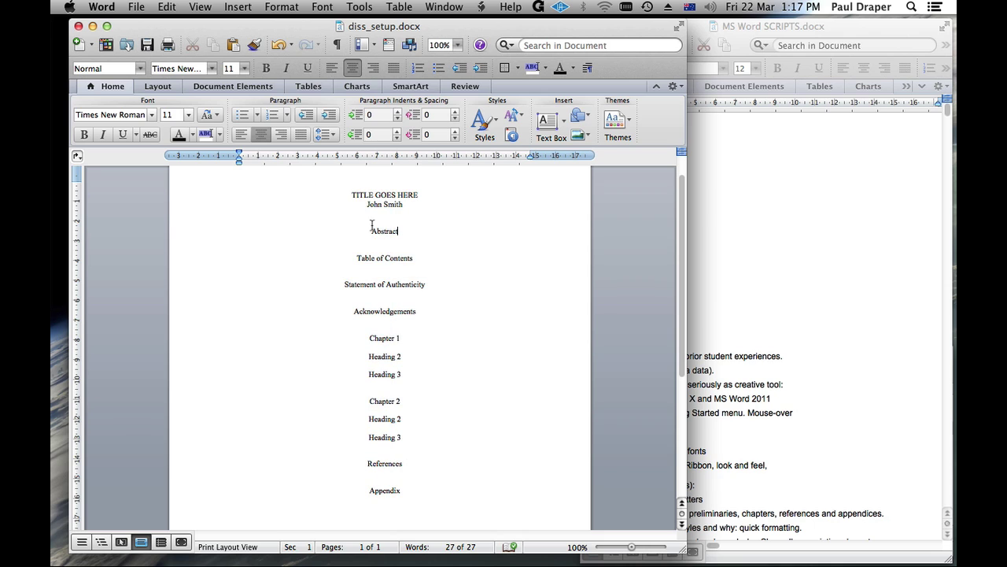
- Go through the outline line by line, from the title and author through the preliminary pages to the Chapter 1 headings
{"action": "left_click", "coordinate": [171, 197]}
{"action": "left_click", "coordinate": [178, 208]}
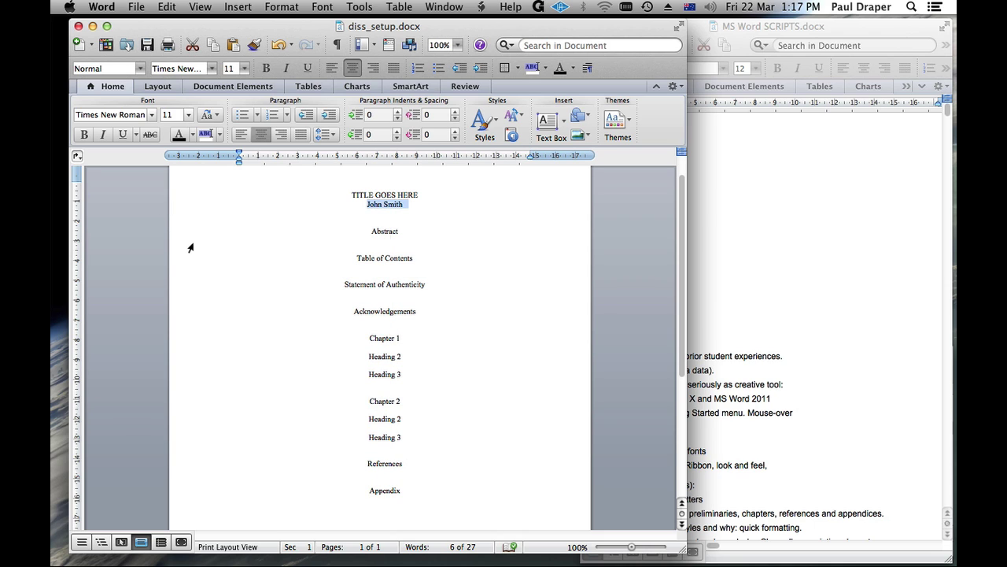
{"action": "left_click", "coordinate": [191, 244]}
{"action": "left_click", "coordinate": [189, 236]}
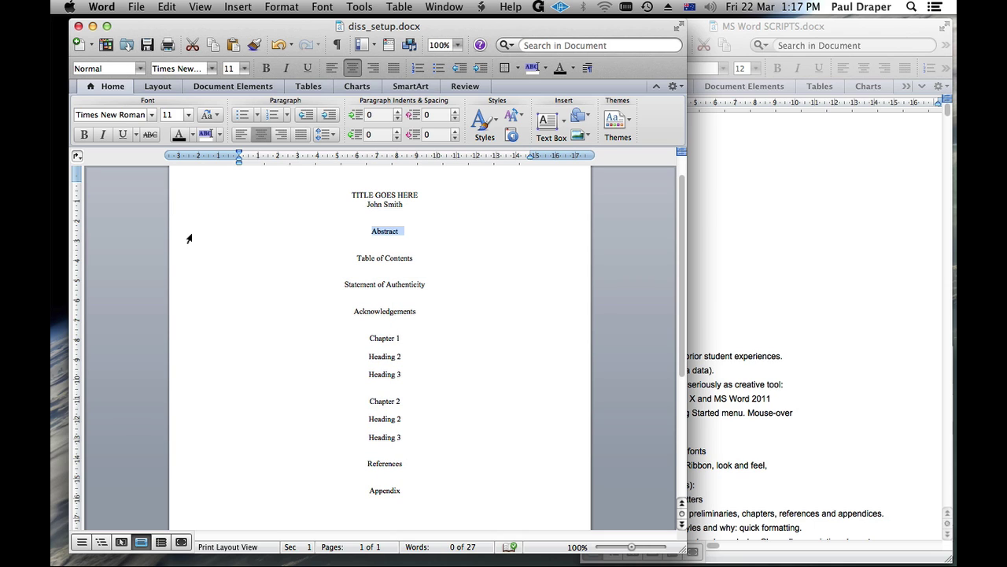
{"action": "left_click", "coordinate": [193, 269]}
{"action": "left_click", "coordinate": [203, 265]}
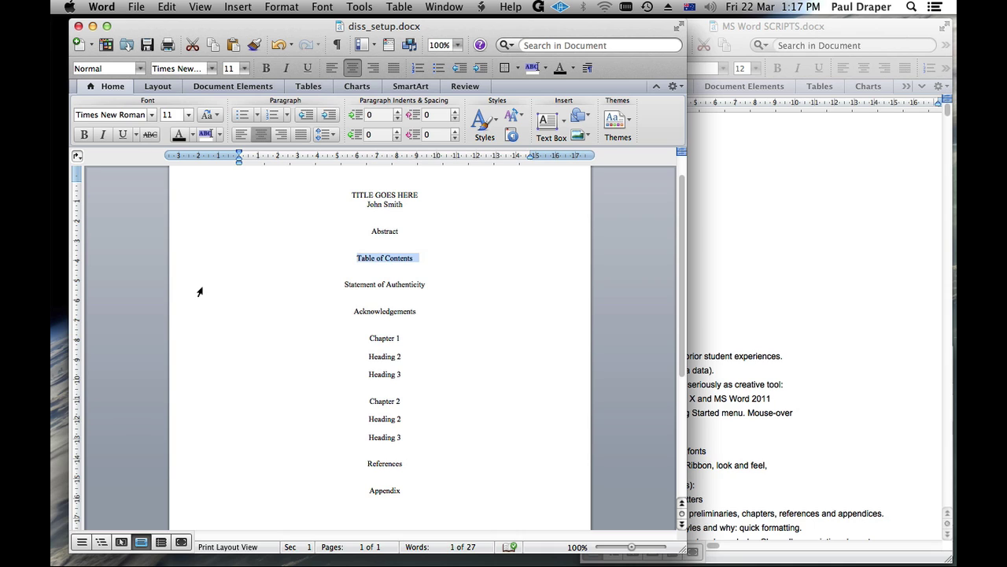
{"action": "left_click", "coordinate": [200, 287]}
{"action": "left_click", "coordinate": [213, 324]}
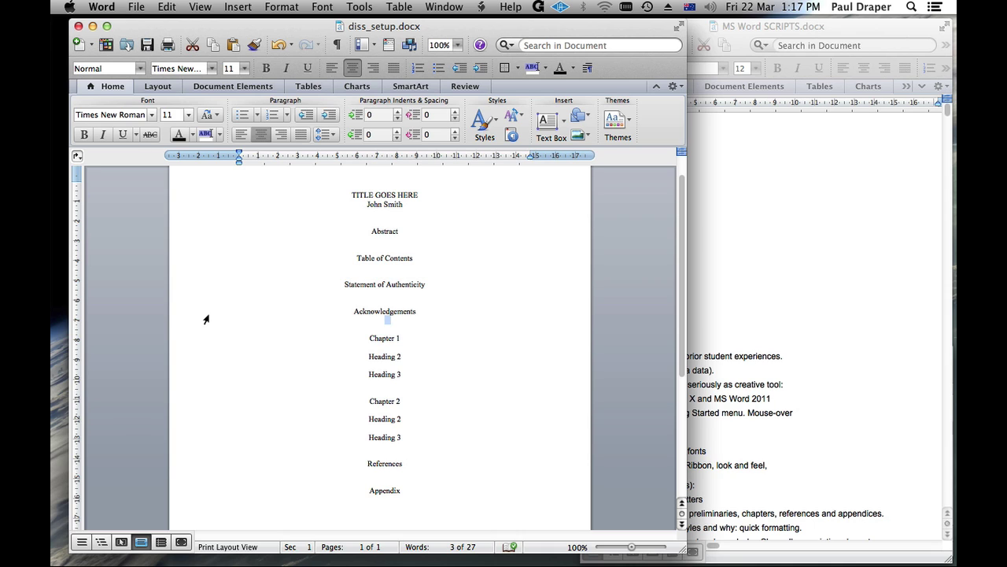
{"action": "left_click", "coordinate": [206, 318]}
{"action": "left_click", "coordinate": [209, 344]}
{"action": "left_click", "coordinate": [215, 360]}
{"action": "left_click", "coordinate": [223, 388]}
{"action": "left_click", "coordinate": [224, 379]}
- Apply the Title style to the "TITLE GOES HERE" line
{"action": "left_click", "coordinate": [186, 198]}
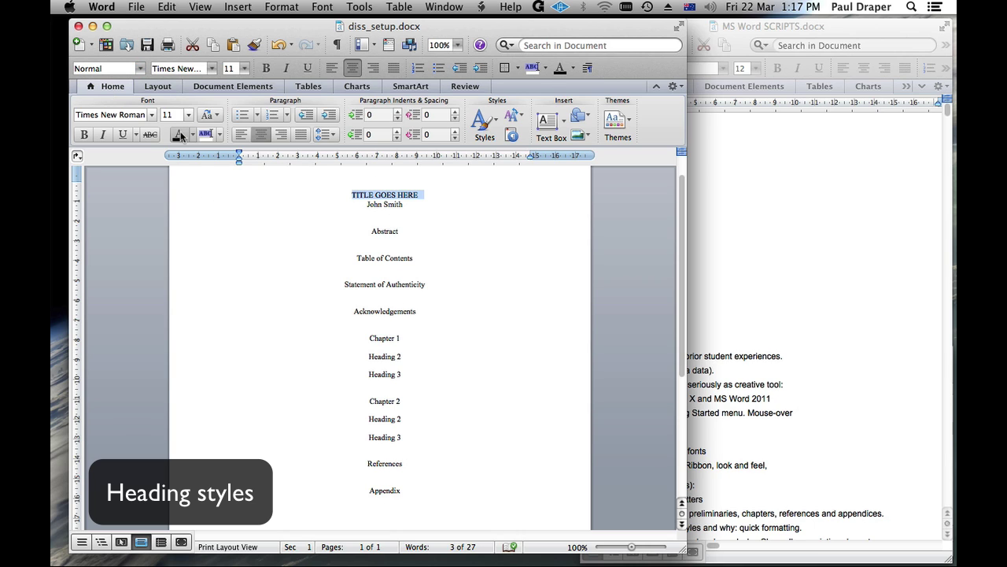
{"action": "left_click", "coordinate": [140, 69]}
{"action": "scroll", "coordinate": [152, 112], "scroll_direction": "up", "scroll_amount": 10}
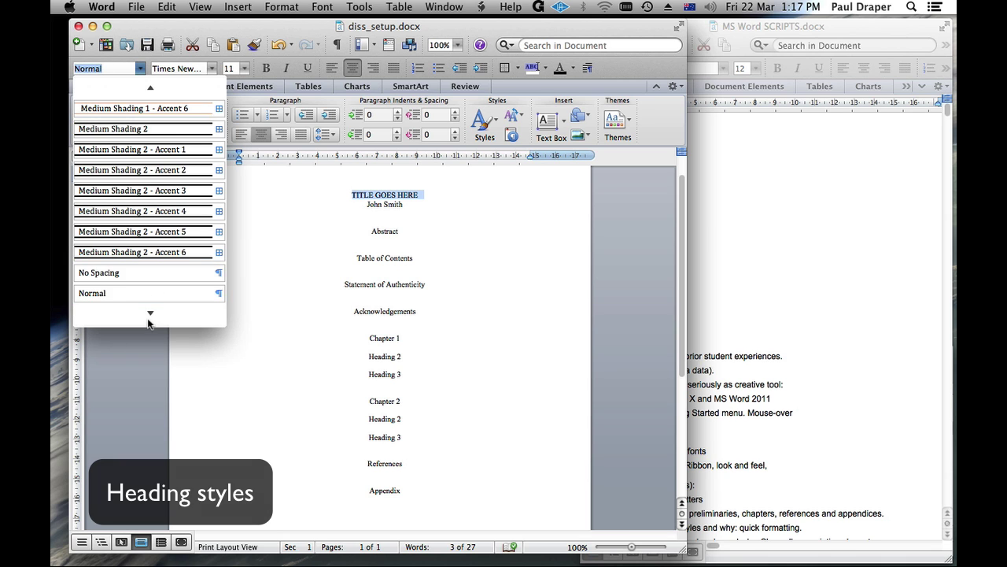
{"action": "scroll", "coordinate": [150, 67], "scroll_direction": "up", "scroll_amount": 10}
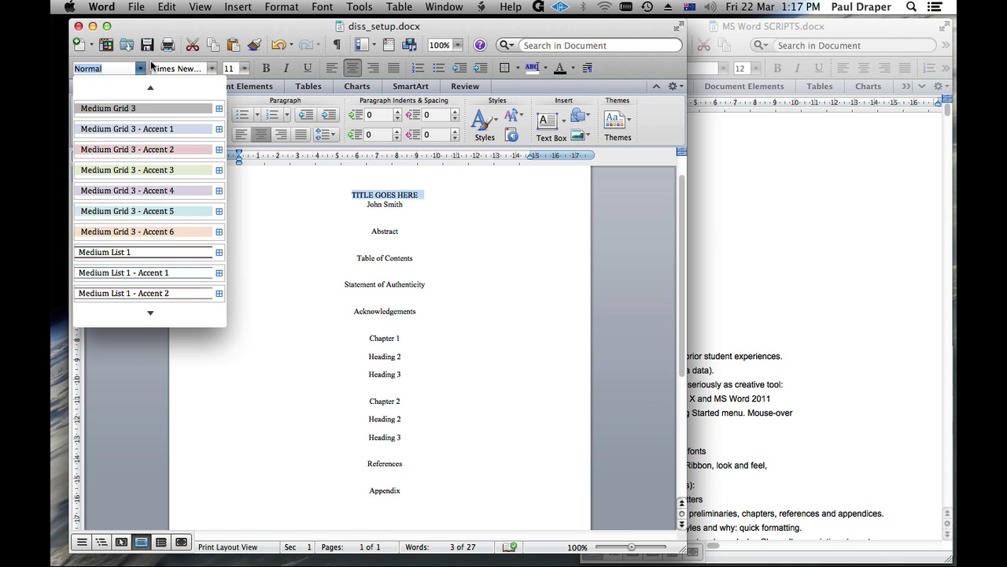
{"action": "scroll", "coordinate": [146, 197], "scroll_direction": "up", "scroll_amount": 10}
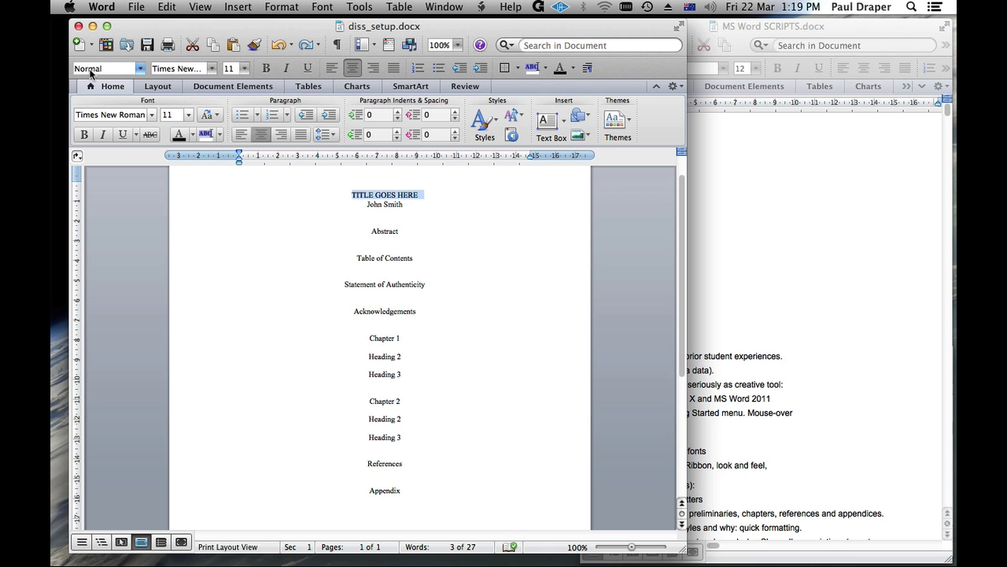
{"action": "left_click", "coordinate": [140, 69]}
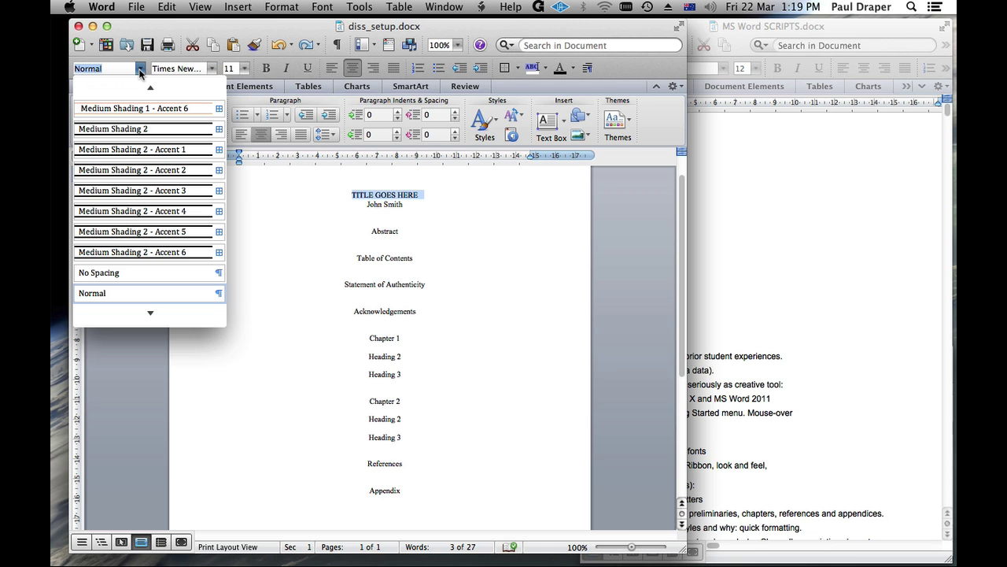
{"action": "mouse_move", "coordinate": [130, 79]}
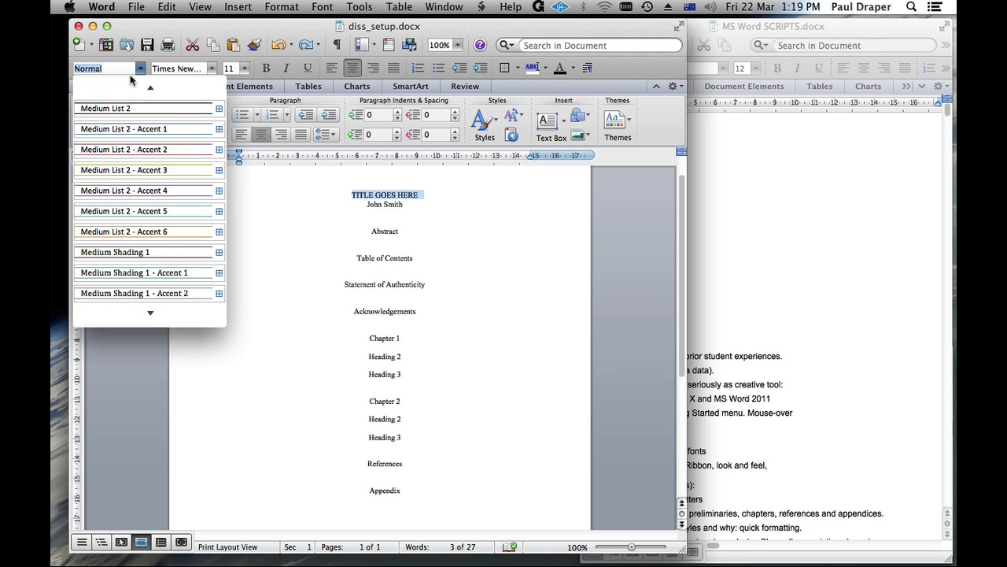
{"action": "mouse_move", "coordinate": [133, 348]}
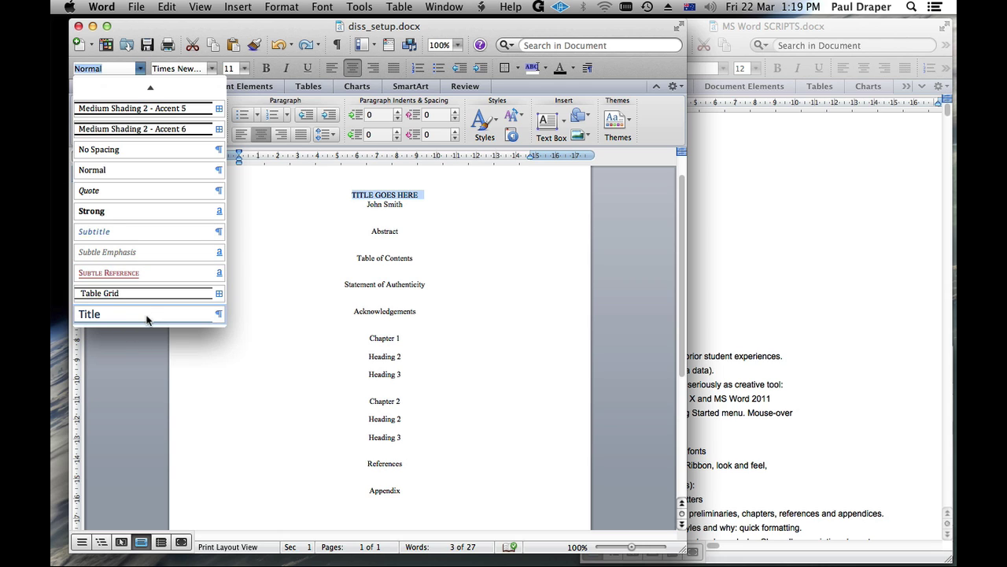
{"action": "left_click", "coordinate": [106, 315]}
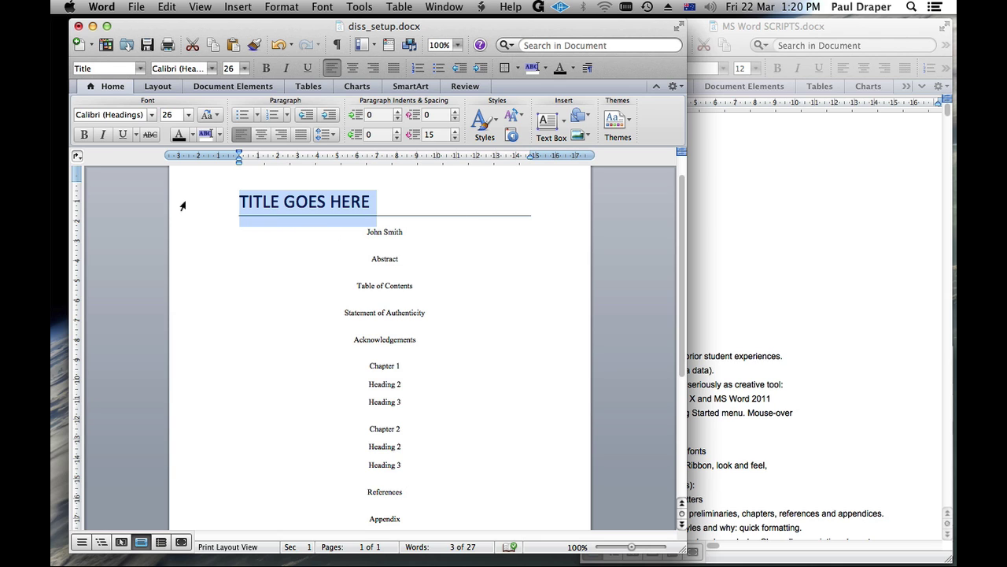
- Modify the Title style to use the Arial font with Automatic font colour
{"action": "left_click", "coordinate": [283, 8]}
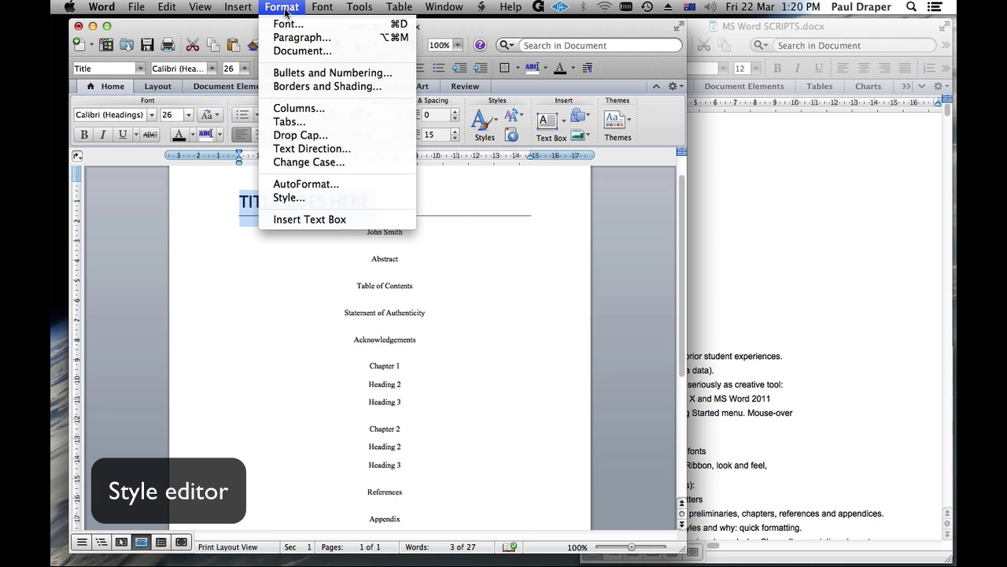
{"action": "left_click", "coordinate": [306, 197]}
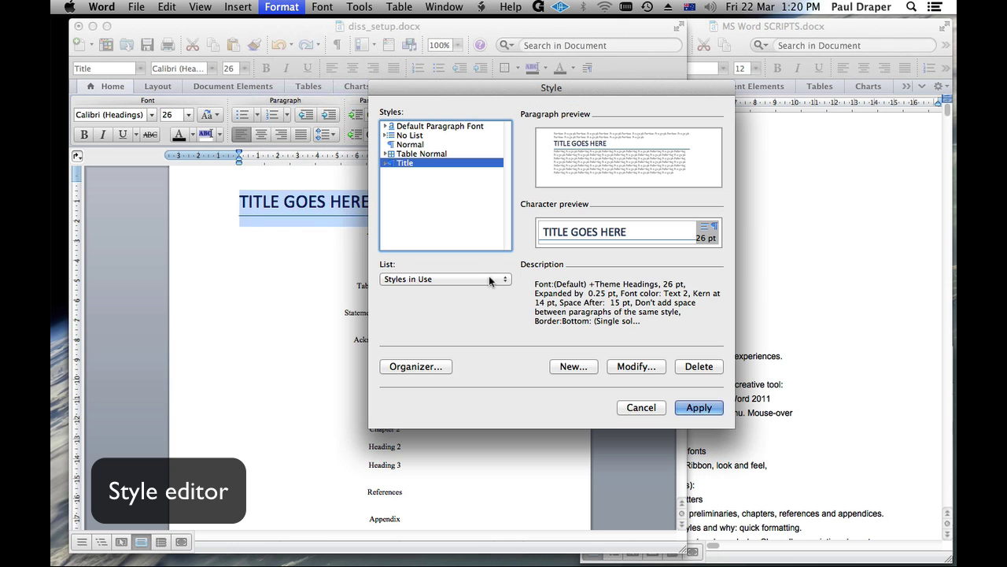
{"action": "left_click", "coordinate": [634, 366]}
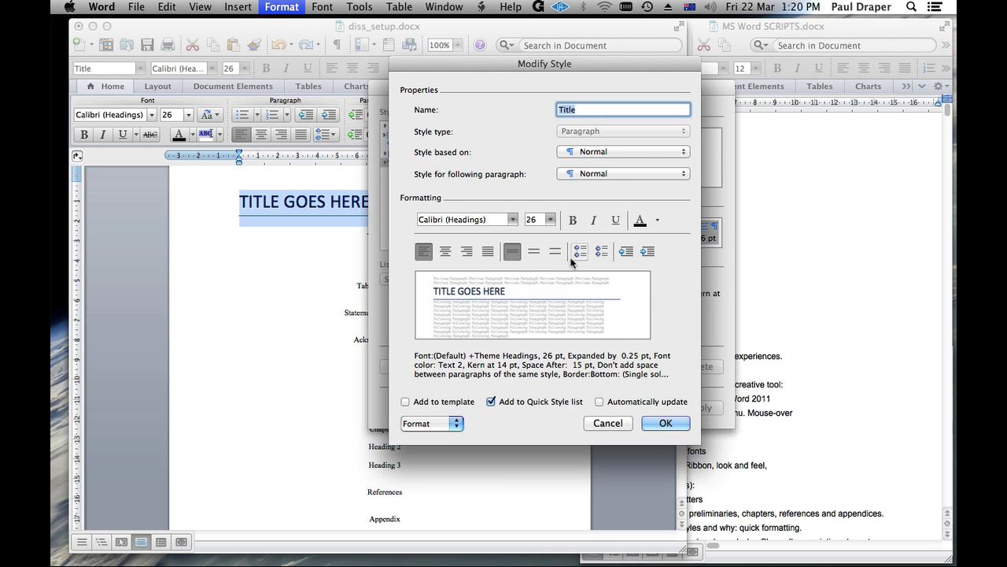
{"action": "left_click", "coordinate": [513, 221]}
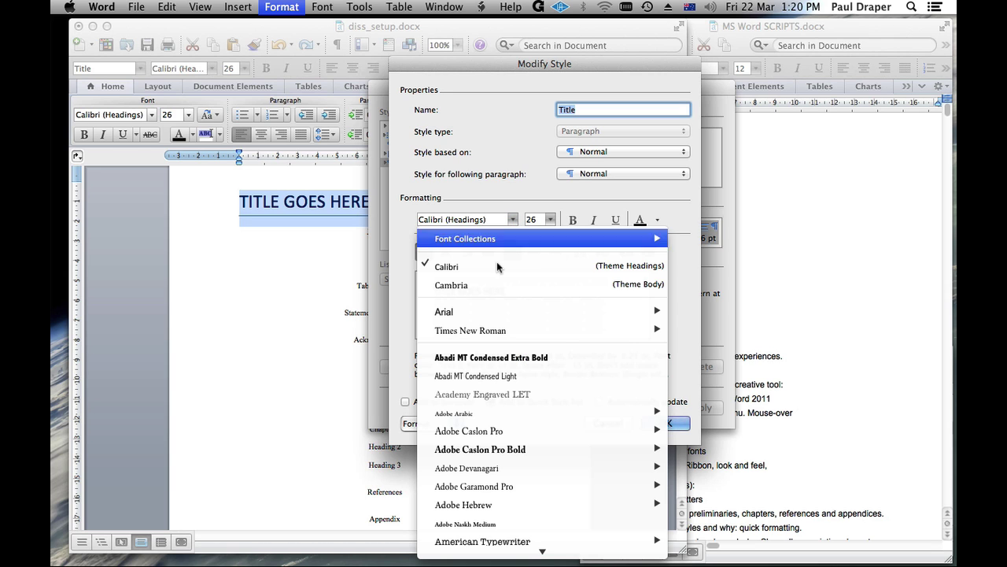
{"action": "left_click", "coordinate": [464, 313]}
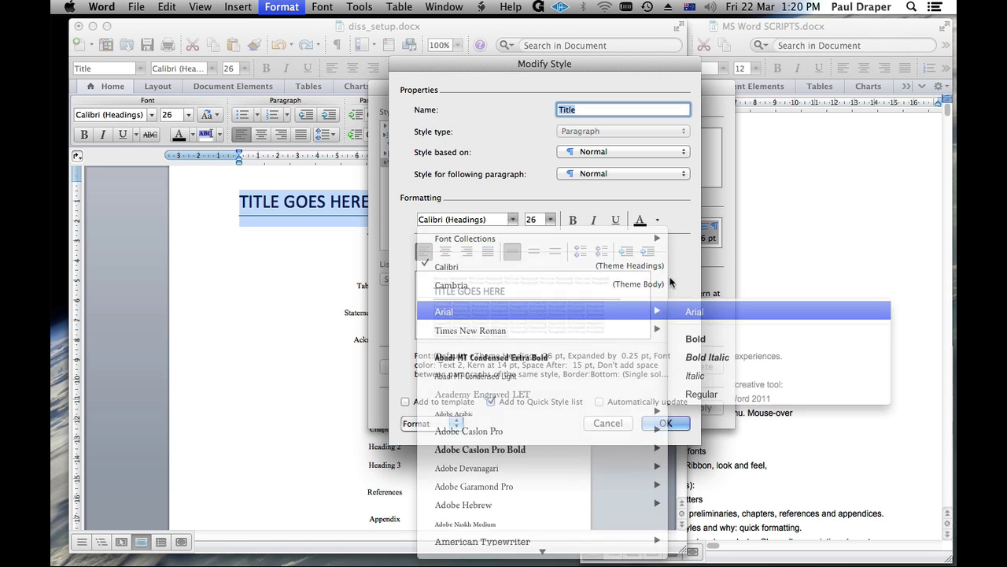
{"action": "left_click", "coordinate": [657, 221]}
{"action": "left_click", "coordinate": [653, 248]}
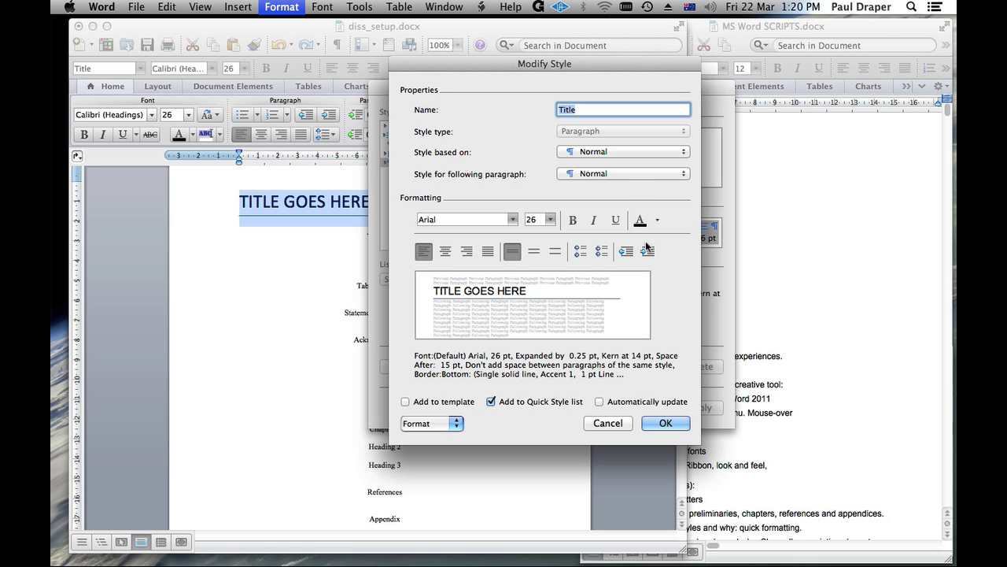
- Centre the Title style and set its font size to 18 pt
{"action": "left_click", "coordinate": [444, 250]}
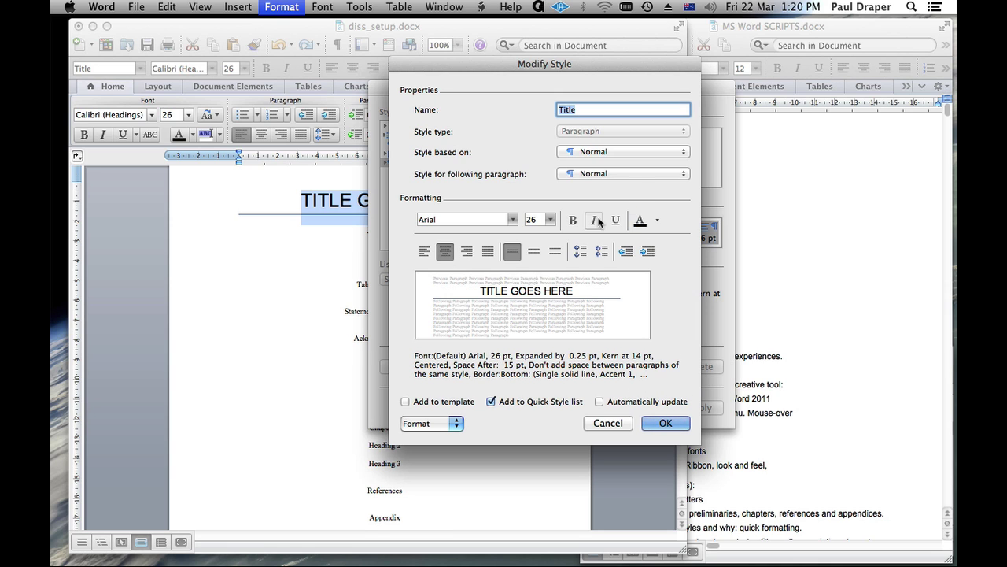
{"action": "left_click", "coordinate": [549, 220]}
{"action": "left_click", "coordinate": [545, 283]}
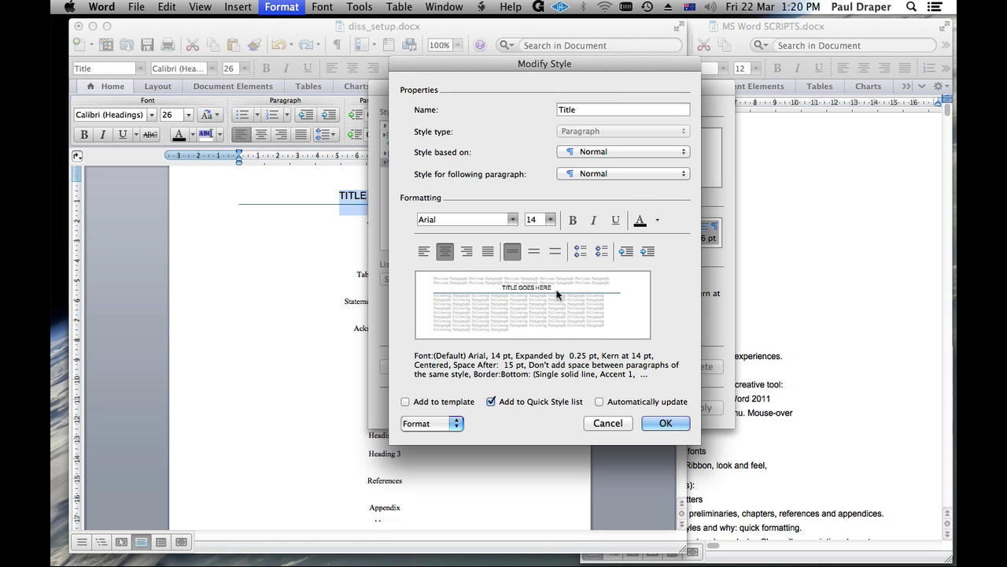
{"action": "left_click", "coordinate": [551, 220]}
{"action": "left_click", "coordinate": [544, 329]}
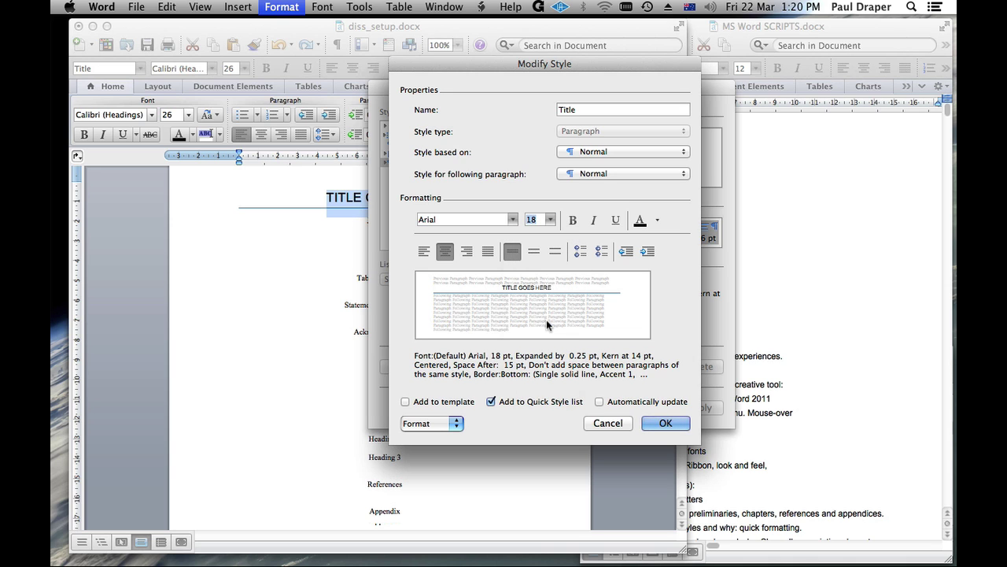
- Set the Title style's paragraph spacing after to 6 pt
{"action": "left_click", "coordinate": [456, 425]}
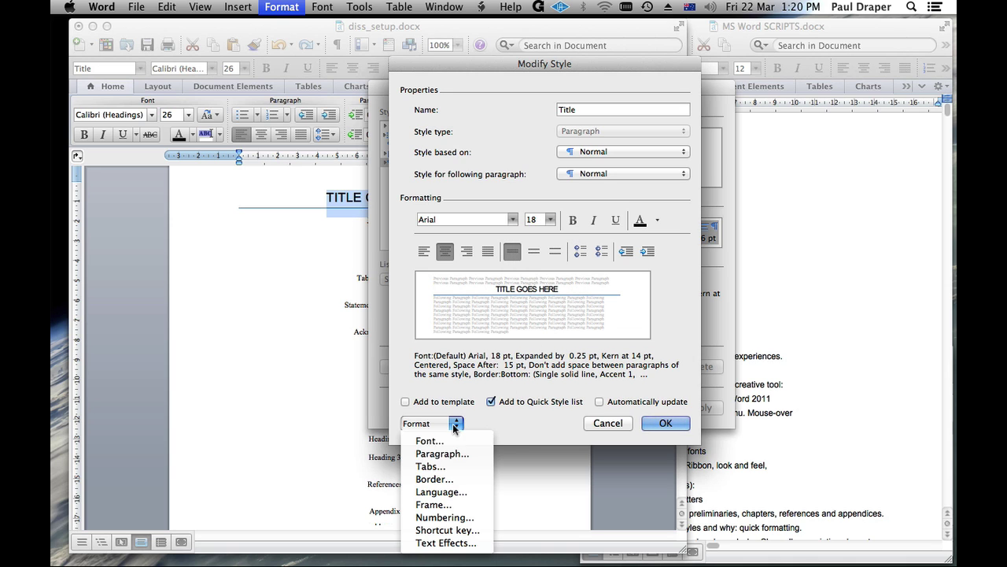
{"action": "left_click", "coordinate": [453, 455]}
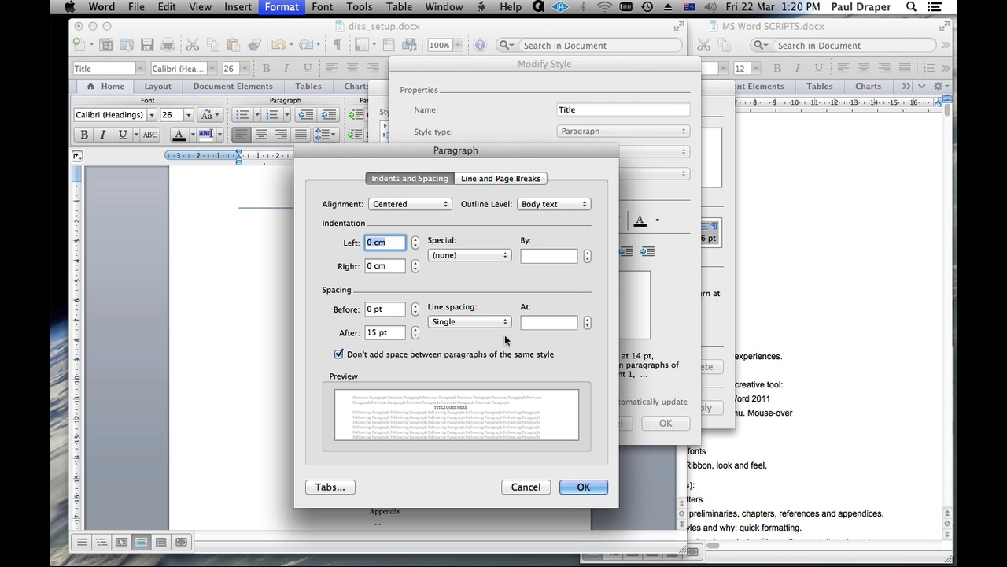
{"action": "left_click", "coordinate": [415, 337]}
{"action": "left_click", "coordinate": [415, 336]}
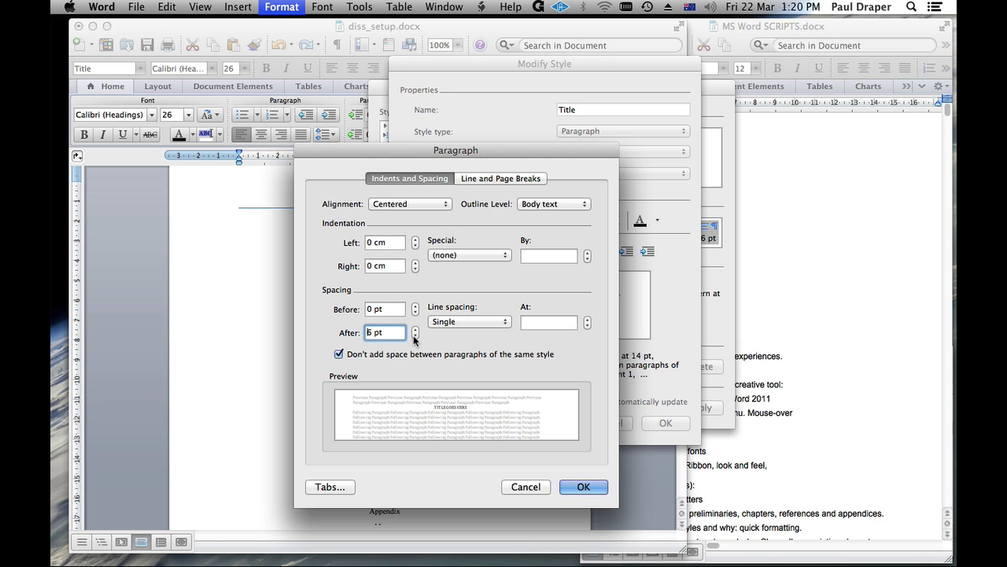
{"action": "left_click", "coordinate": [583, 486]}
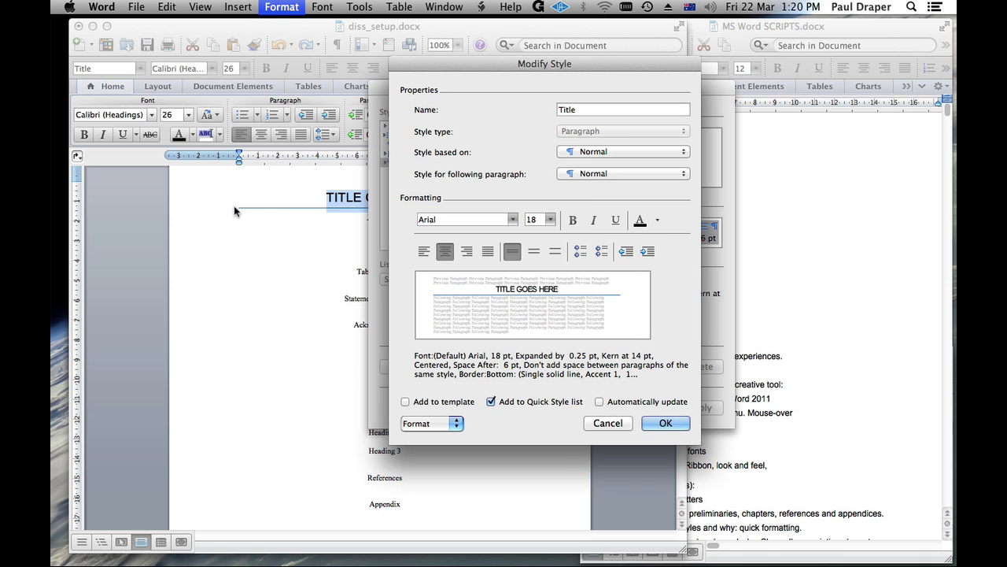
- Remove the border line from the Title style and apply the modified style to the title line
{"action": "left_click", "coordinate": [436, 424]}
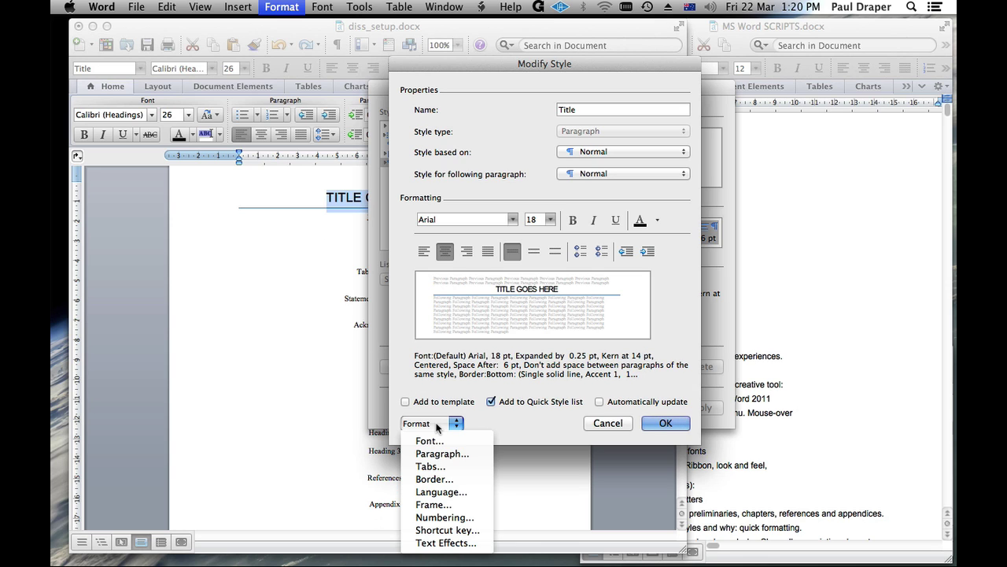
{"action": "left_click", "coordinate": [434, 478]}
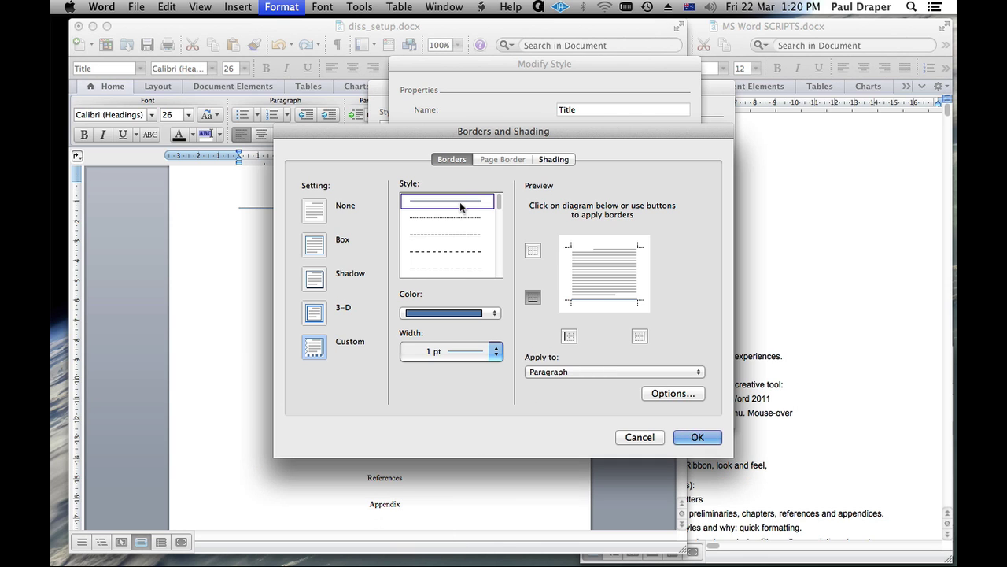
{"action": "left_click", "coordinate": [312, 213]}
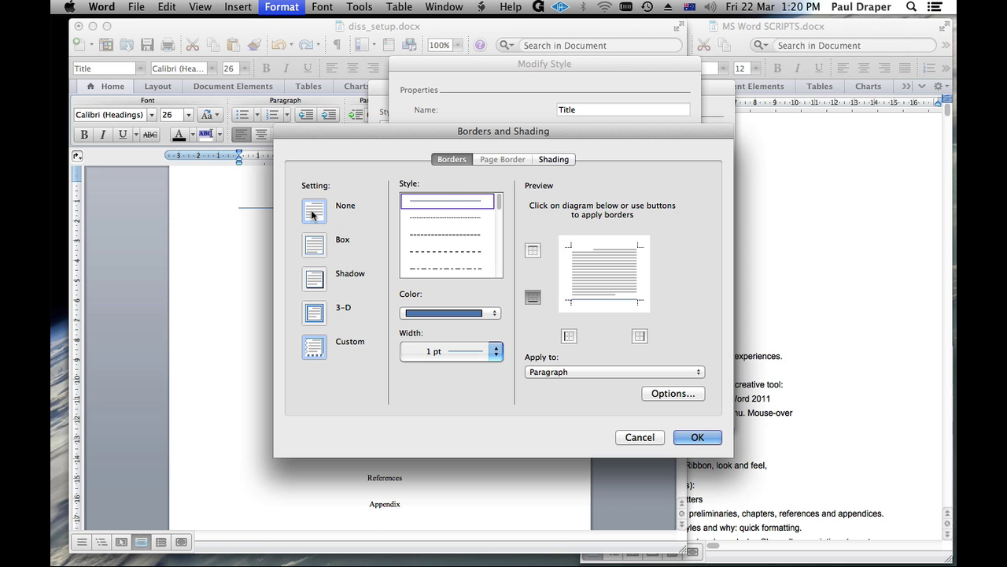
{"action": "left_click", "coordinate": [698, 437]}
{"action": "left_click", "coordinate": [665, 422]}
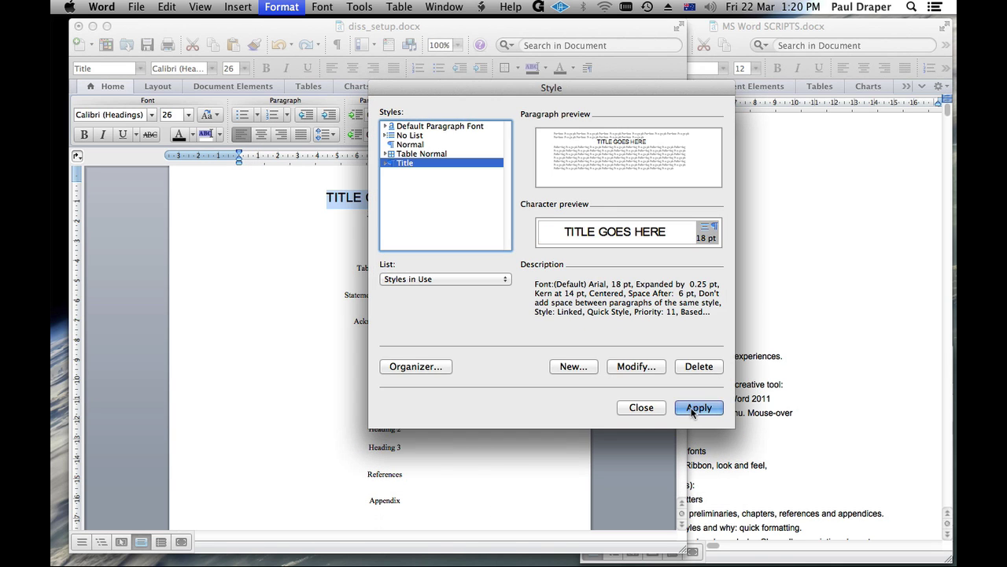
{"action": "left_click", "coordinate": [698, 406]}
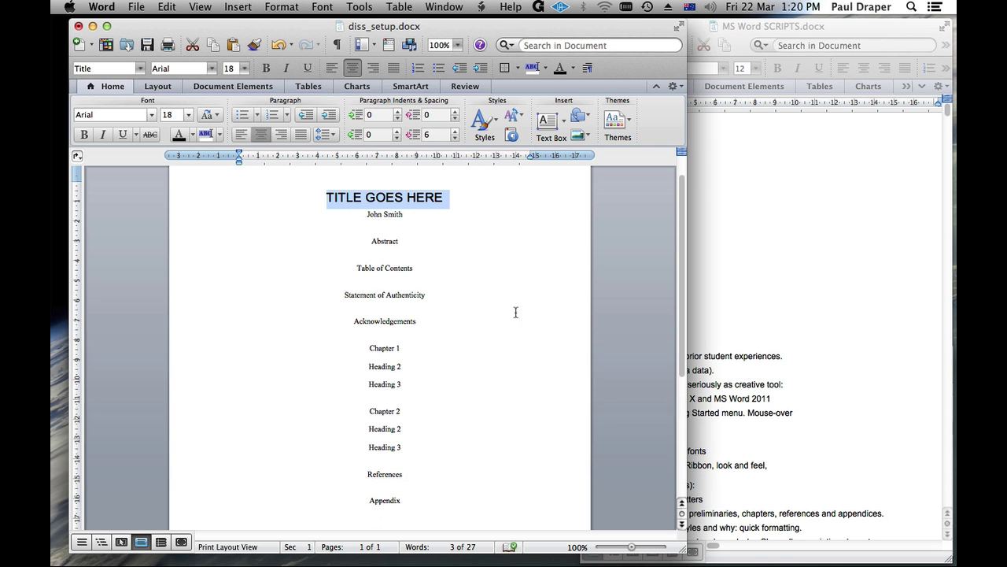
- Look over the title line and the preliminary headings Abstract, Table of Contents and Statement of Authenticity
{"action": "left_click", "coordinate": [182, 201]}
{"action": "left_click", "coordinate": [483, 262]}
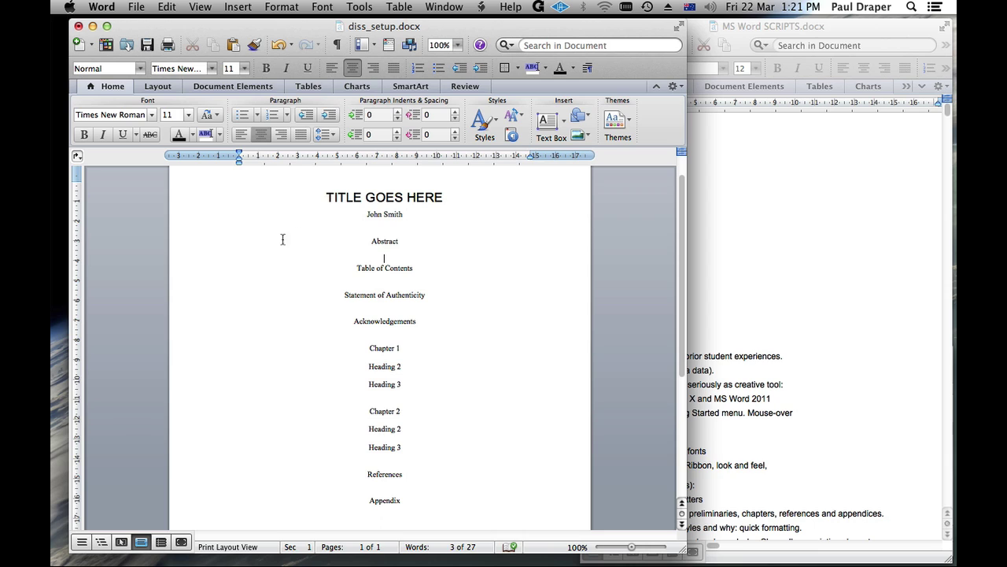
{"action": "left_click_drag", "start_coordinate": [332, 244], "coordinate": [442, 243]}
{"action": "left_click", "coordinate": [411, 272]}
{"action": "left_click_drag", "start_coordinate": [354, 268], "coordinate": [444, 268]}
{"action": "left_click_drag", "start_coordinate": [337, 298], "coordinate": [484, 302]}
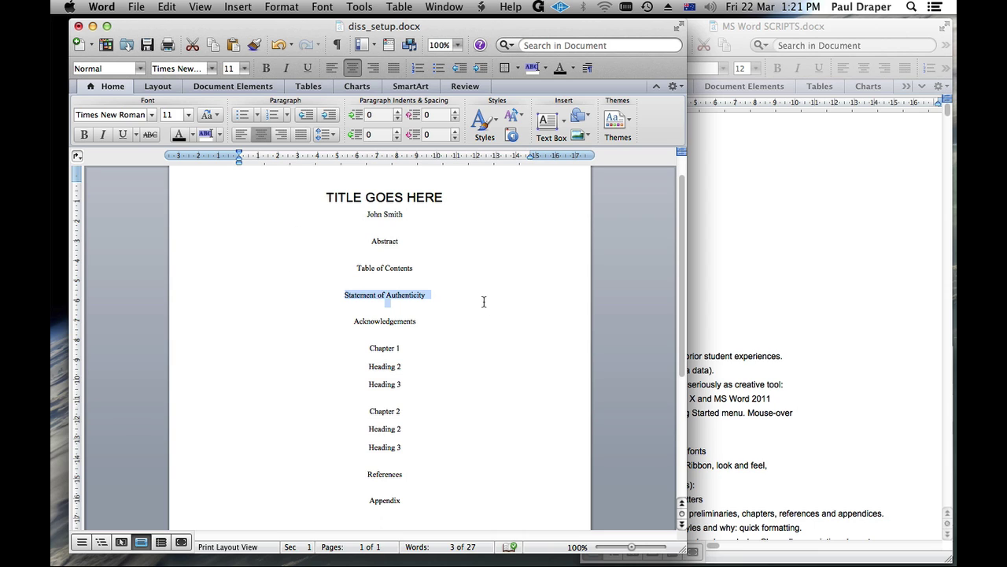
{"action": "left_click_drag", "start_coordinate": [367, 243], "coordinate": [424, 243]}
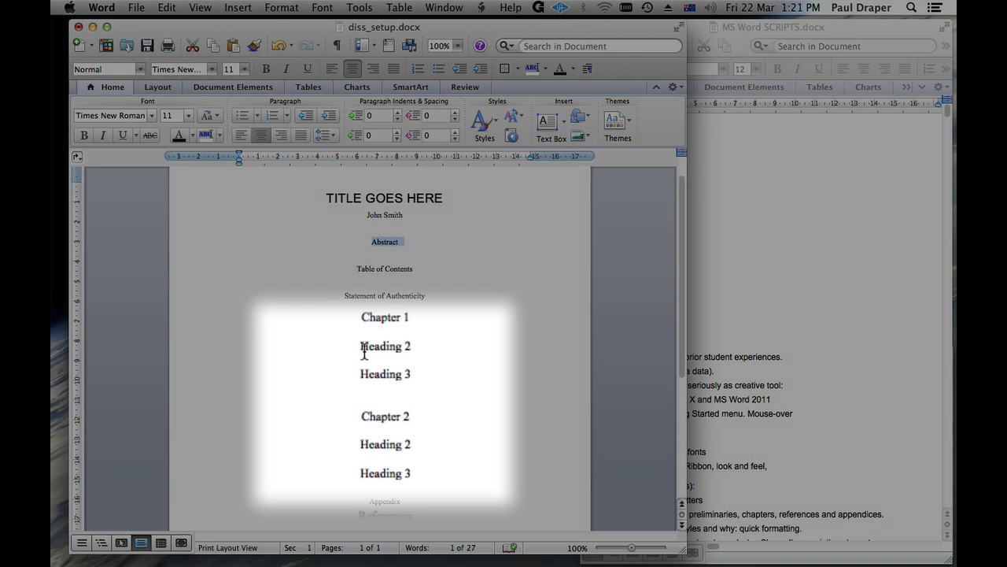
- Examine the heading levels of the first chapter: Chapter 1, Heading 2 and Heading 3
{"action": "left_click_drag", "start_coordinate": [368, 366], "coordinate": [417, 366]}
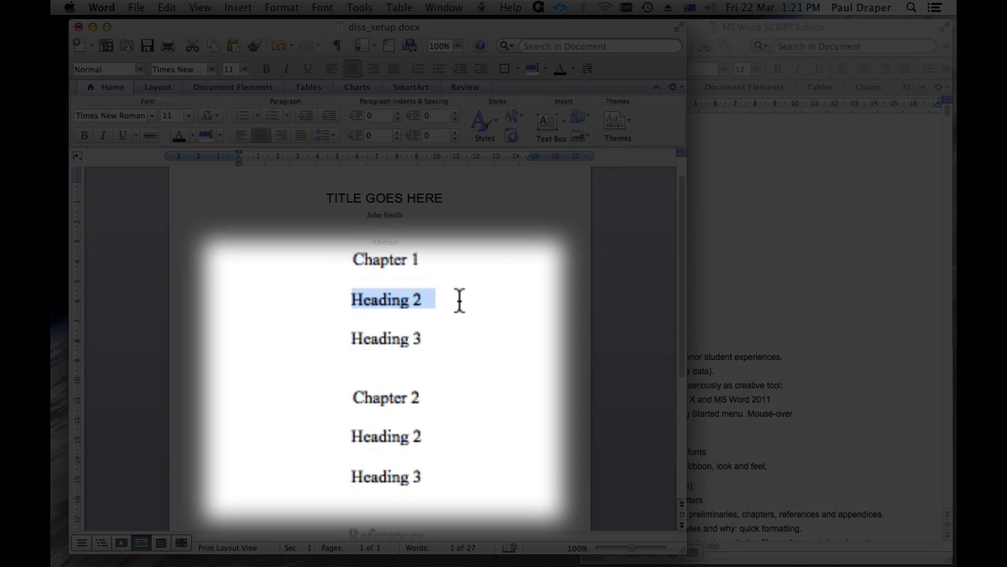
{"action": "left_click_drag", "start_coordinate": [367, 384], "coordinate": [401, 384]}
{"action": "left_click_drag", "start_coordinate": [421, 334], "coordinate": [479, 332]}
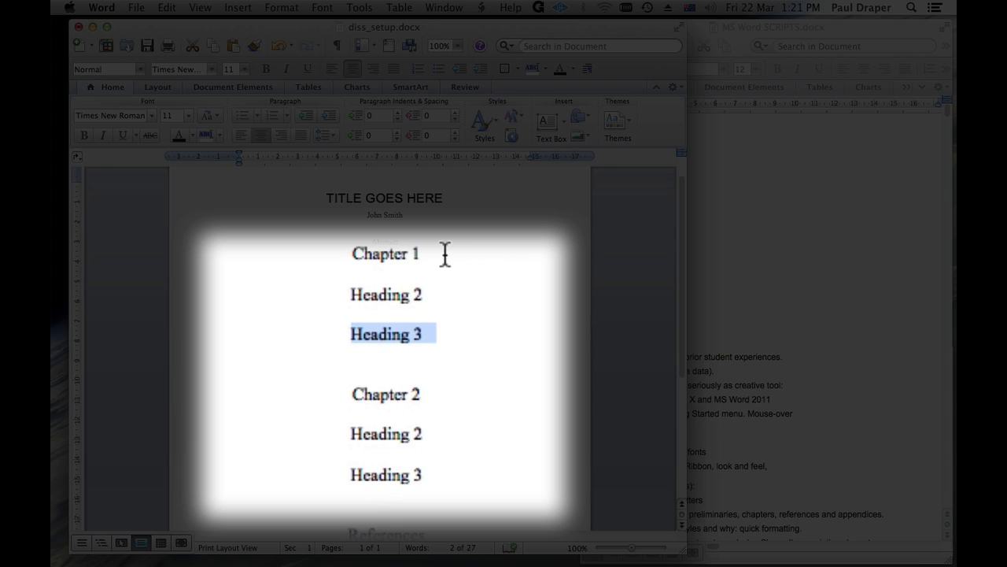
{"action": "left_click_drag", "start_coordinate": [445, 254], "coordinate": [313, 249]}
{"action": "left_click_drag", "start_coordinate": [449, 297], "coordinate": [313, 295]}
{"action": "left_click_drag", "start_coordinate": [446, 333], "coordinate": [311, 342]}
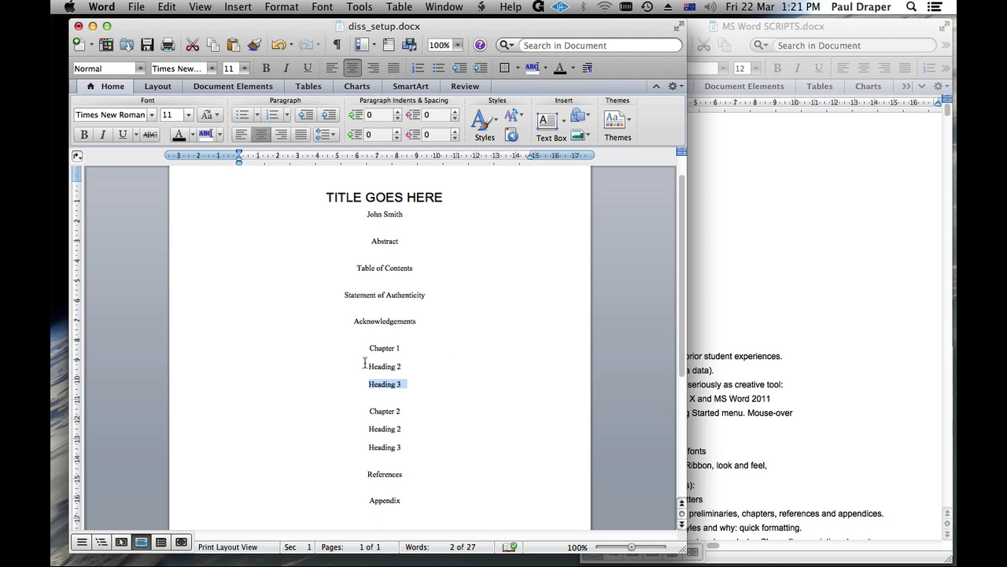
- Apply the Heading 1 style to the "Chapter 1" line
{"action": "left_click_drag", "start_coordinate": [401, 352], "coordinate": [360, 350]}
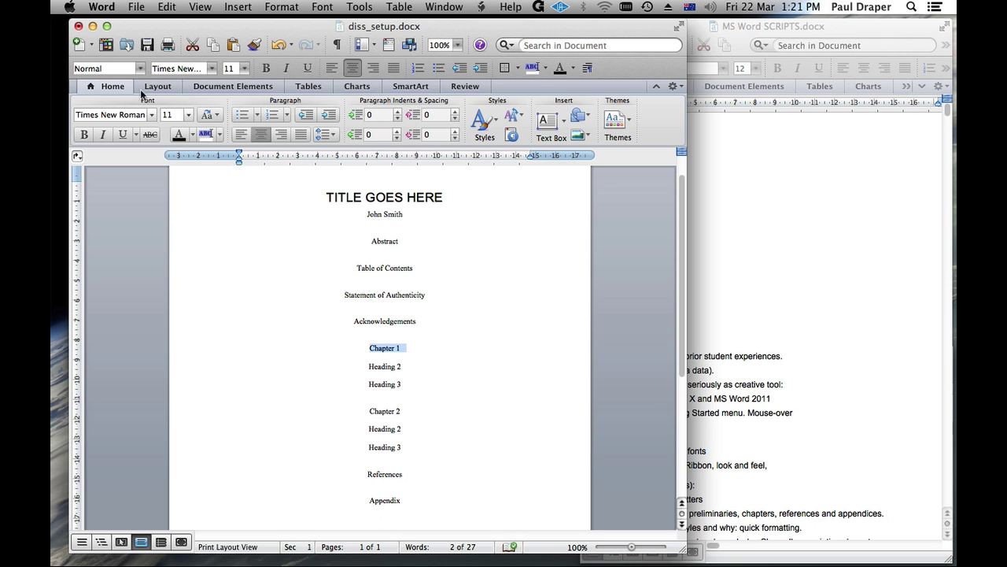
{"action": "left_click", "coordinate": [140, 69]}
{"action": "scroll", "coordinate": [124, 92], "scroll_direction": "down", "scroll_amount": 3}
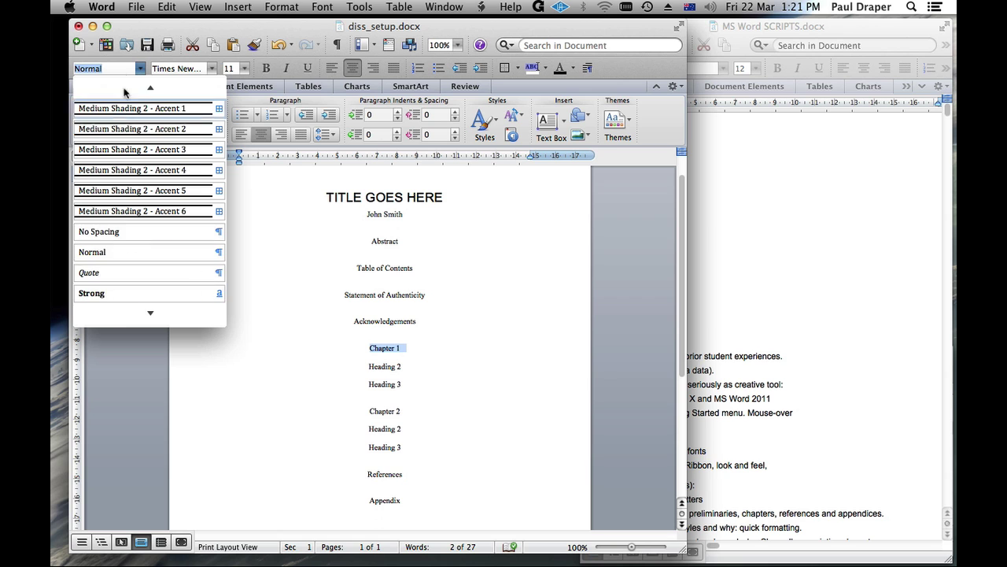
{"action": "scroll", "coordinate": [125, 92], "scroll_direction": "up", "scroll_amount": 15}
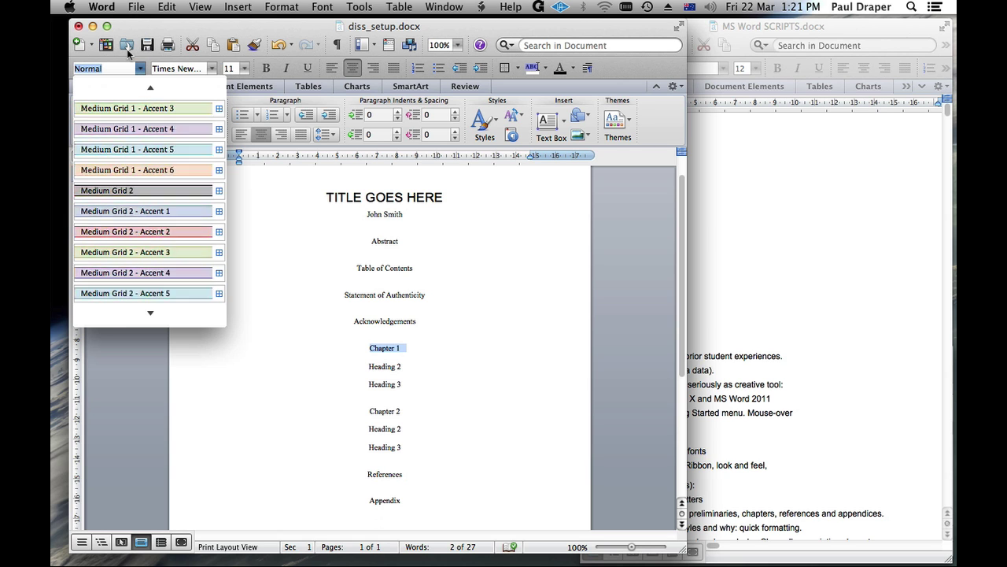
{"action": "scroll", "coordinate": [127, 52], "scroll_direction": "up", "scroll_amount": 10}
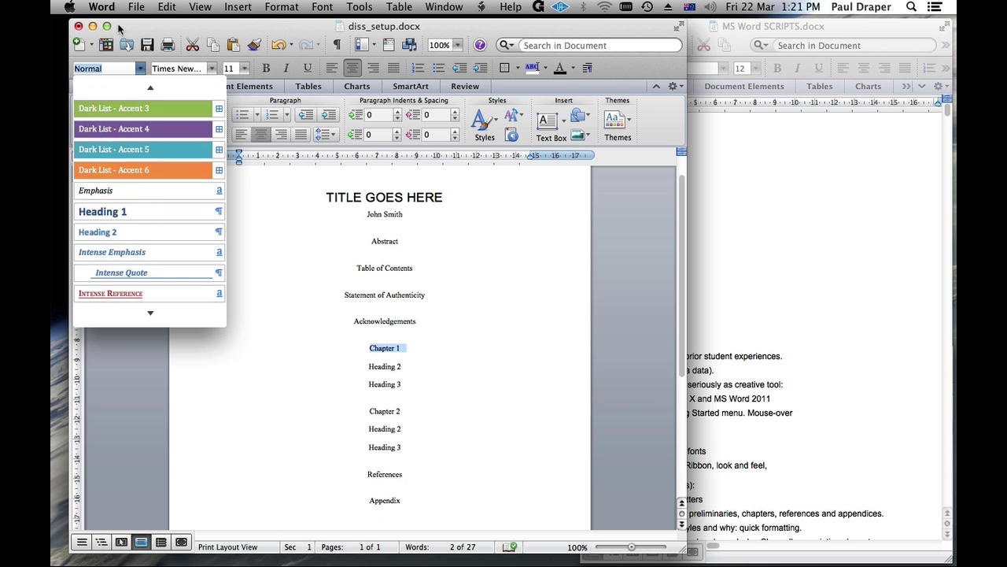
{"action": "scroll", "coordinate": [126, 279], "scroll_direction": "up", "scroll_amount": 2}
{"action": "left_click", "coordinate": [126, 288]}
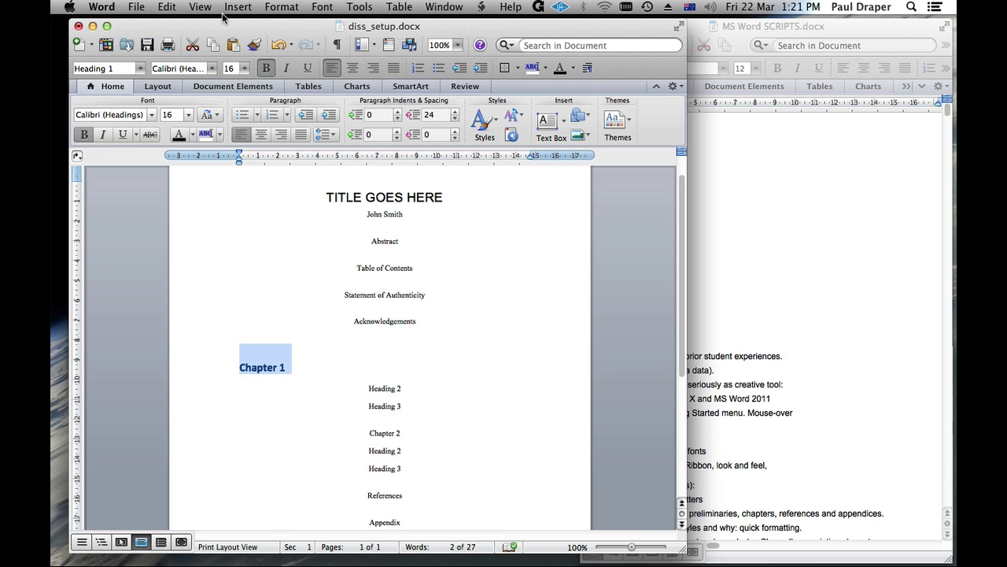
- Modify the Heading 1 style's font to Arial, size 12, with automatic font colour
{"action": "left_click", "coordinate": [282, 8]}
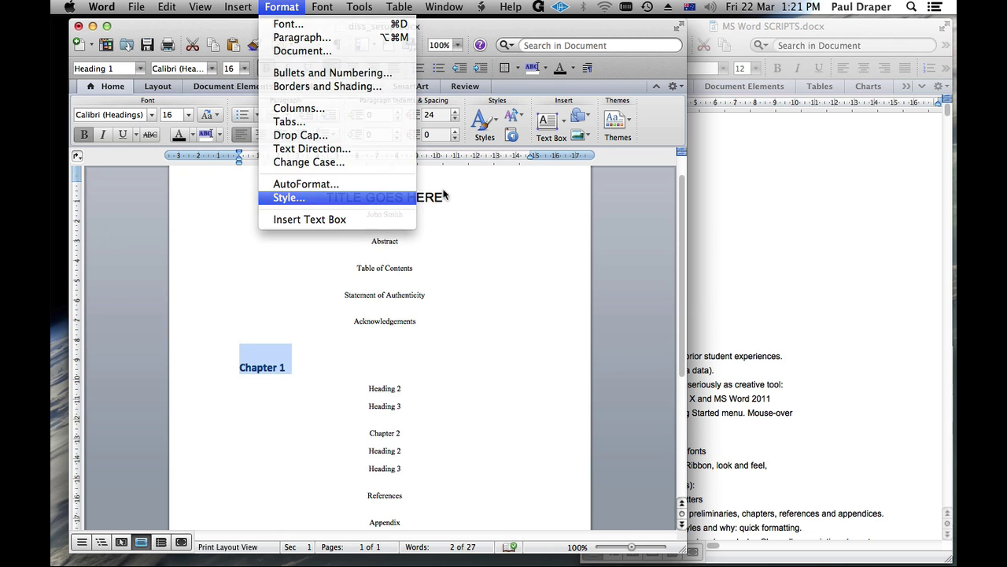
{"action": "left_click", "coordinate": [289, 197]}
{"action": "left_click", "coordinate": [635, 366]}
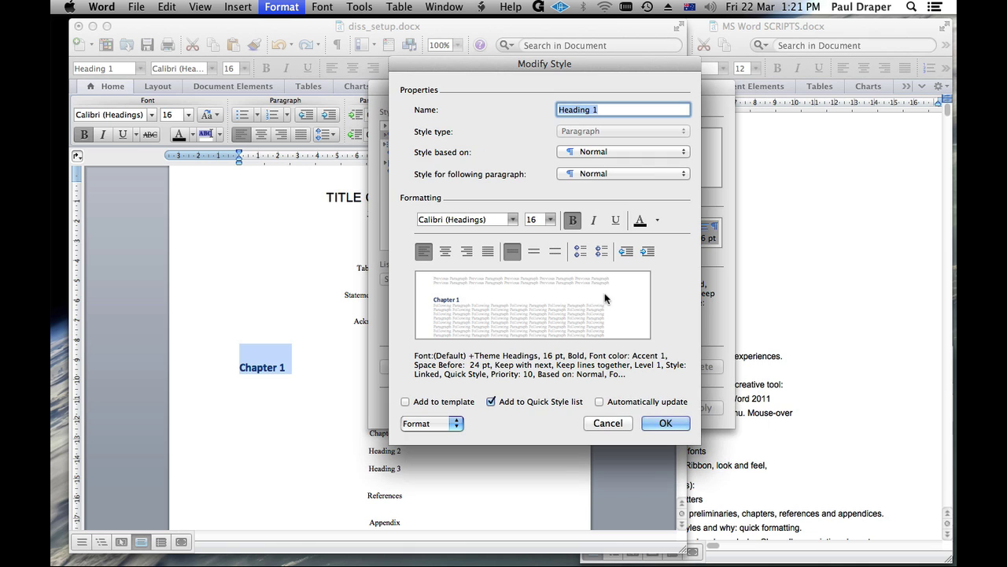
{"action": "left_click", "coordinate": [513, 219]}
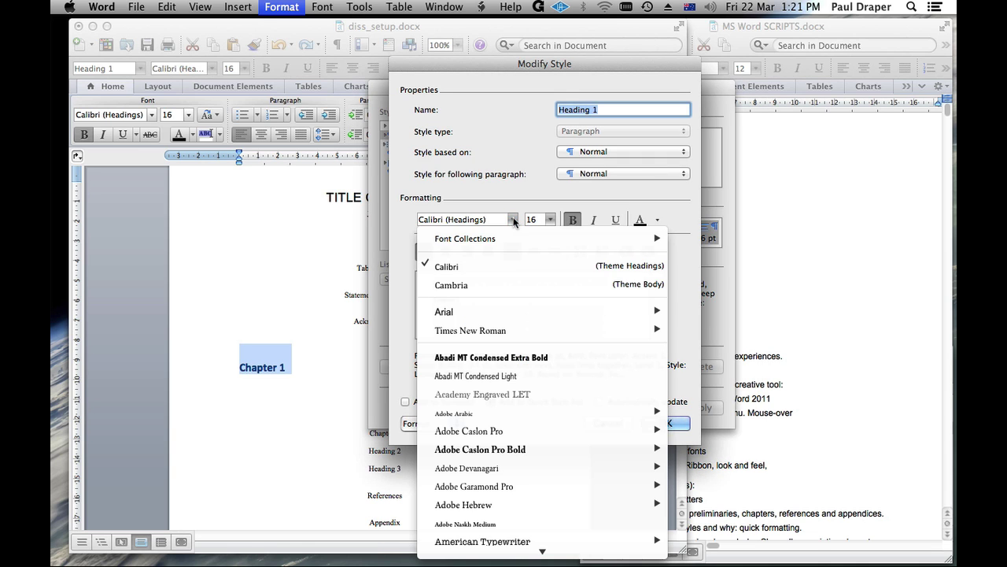
{"action": "mouse_move", "coordinate": [566, 311]}
{"action": "left_click", "coordinate": [689, 312]}
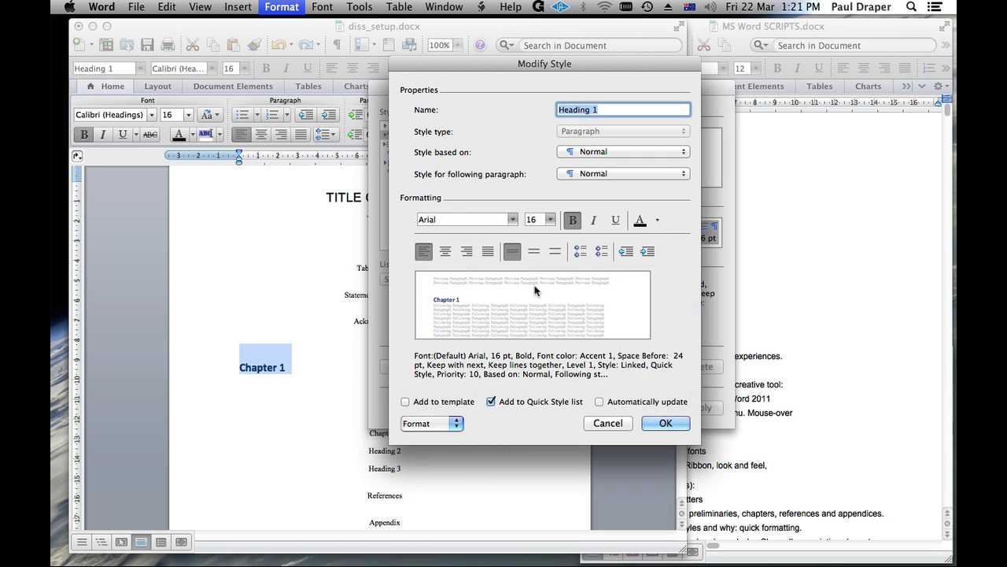
{"action": "left_click", "coordinate": [656, 220]}
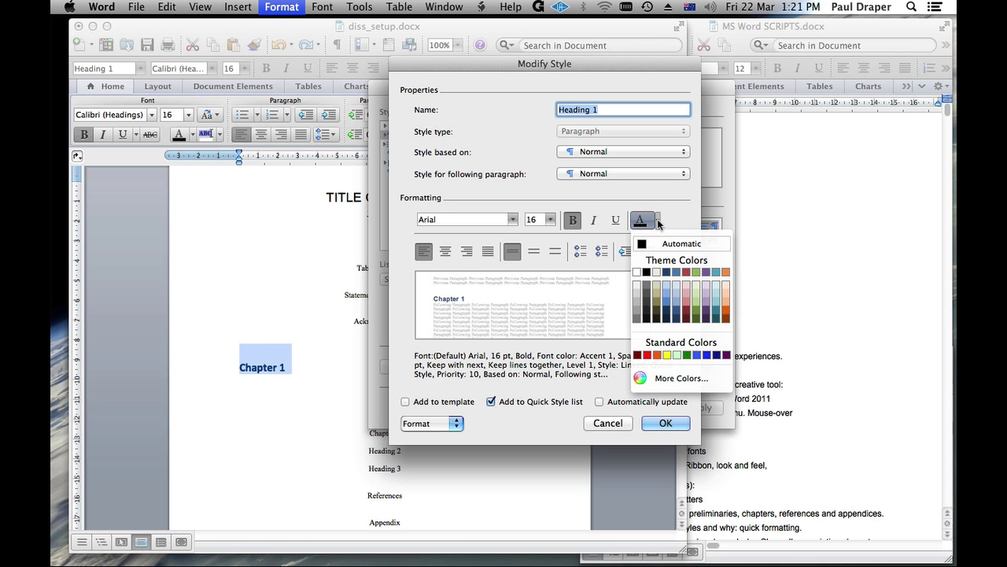
{"action": "left_click", "coordinate": [644, 243]}
{"action": "left_click", "coordinate": [550, 219]}
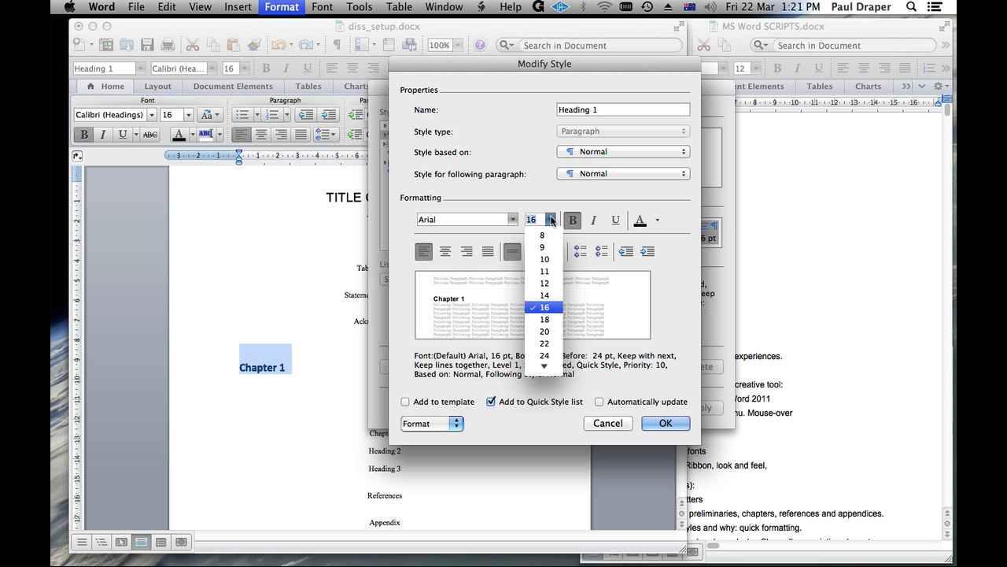
{"action": "left_click", "coordinate": [545, 282]}
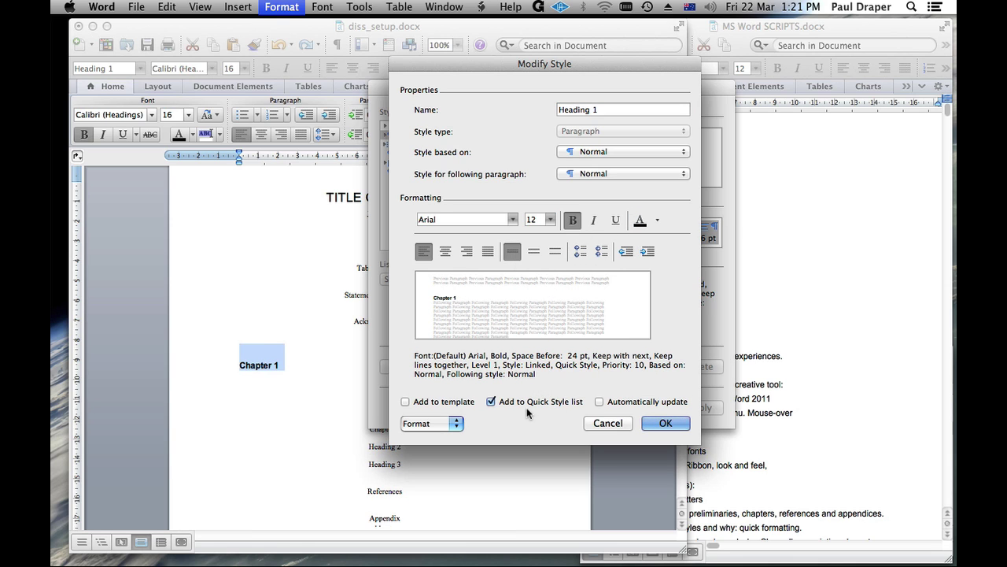
- Set the Heading 1 style's paragraph spacing to 0 pt before and 6 pt after, and apply the modified style to the "Chapter 1" line
{"action": "left_click", "coordinate": [454, 424]}
{"action": "left_click", "coordinate": [451, 453]}
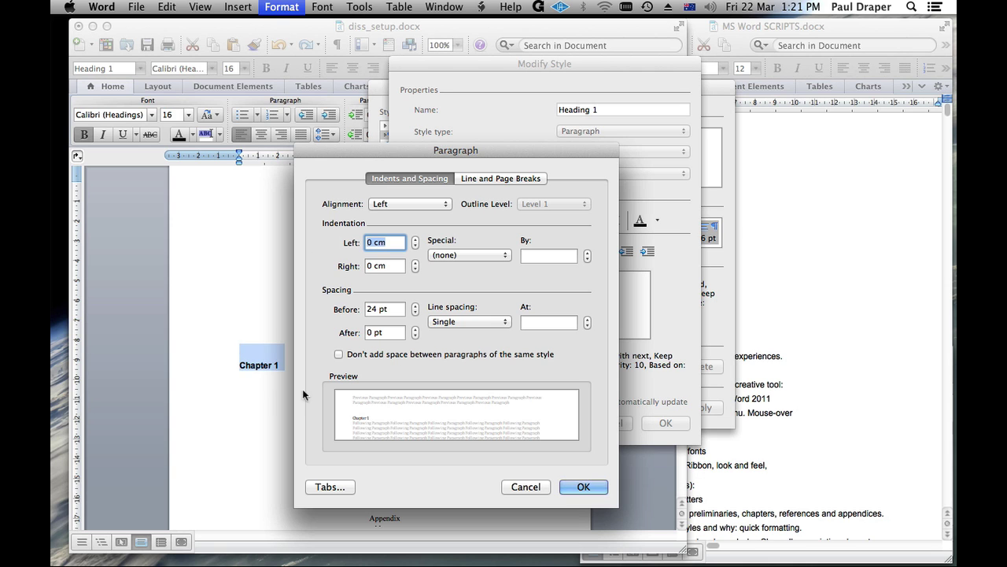
{"action": "left_click", "coordinate": [416, 312]}
{"action": "left_click", "coordinate": [415, 313]}
{"action": "left_click", "coordinate": [416, 313]}
{"action": "left_click", "coordinate": [415, 312]}
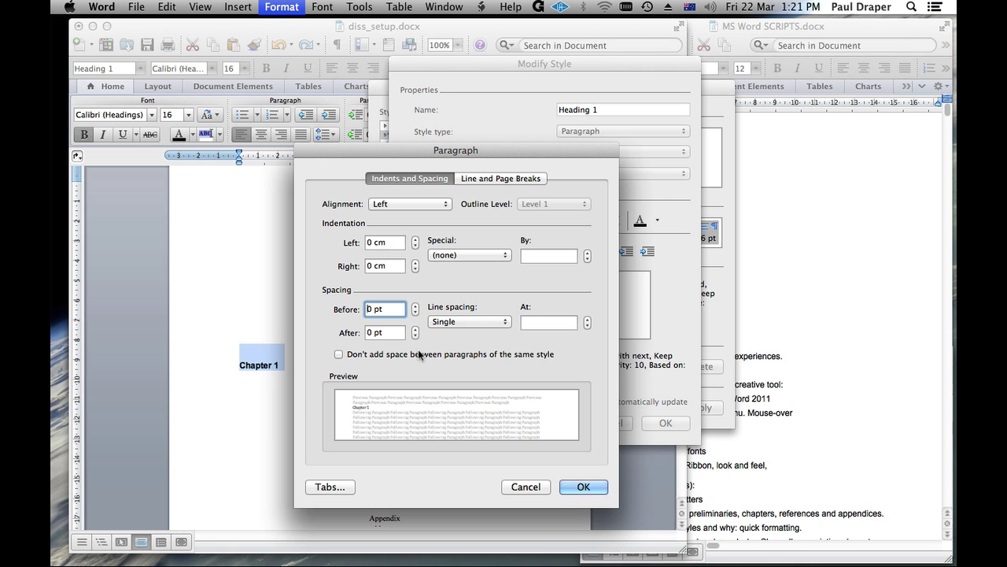
{"action": "left_click", "coordinate": [416, 329]}
{"action": "left_click", "coordinate": [583, 486]}
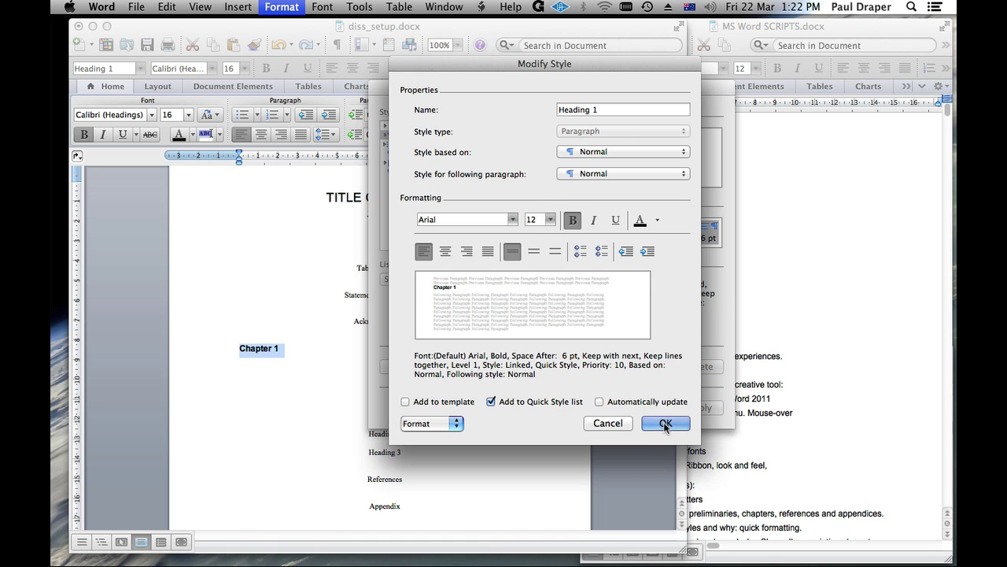
{"action": "left_click", "coordinate": [665, 423]}
{"action": "left_click", "coordinate": [698, 408]}
- Apply the Heading 1 style to the "Chapter 2" line
{"action": "left_click", "coordinate": [351, 359]}
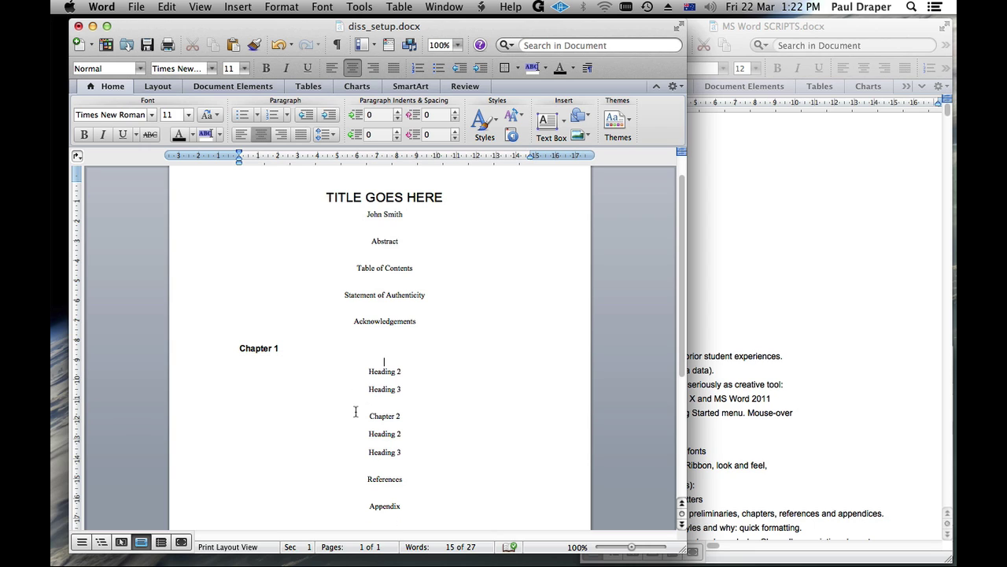
{"action": "left_click", "coordinate": [207, 349]}
{"action": "left_click", "coordinate": [219, 416]}
{"action": "left_click", "coordinate": [121, 71]}
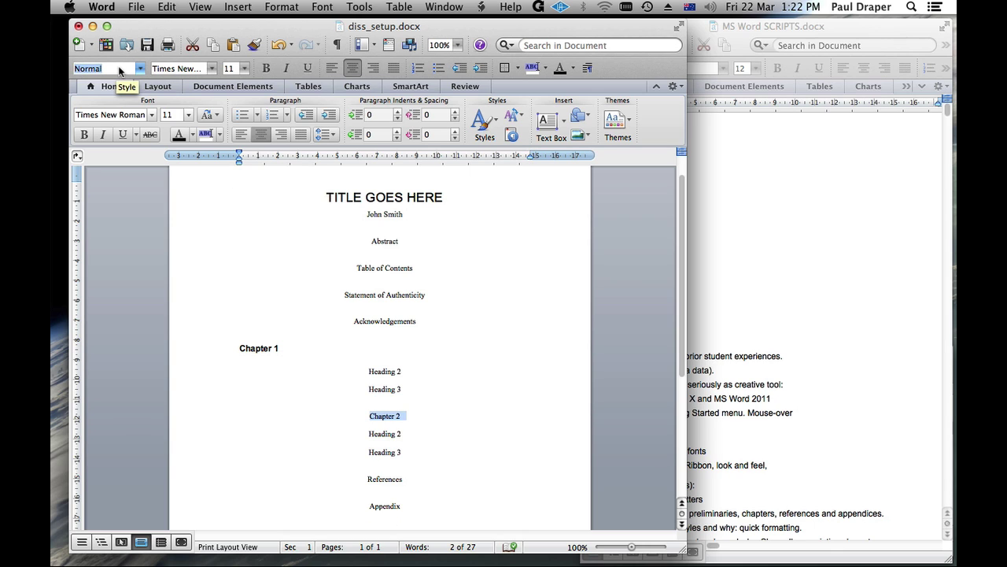
{"action": "type", "text": "Heading 1"}
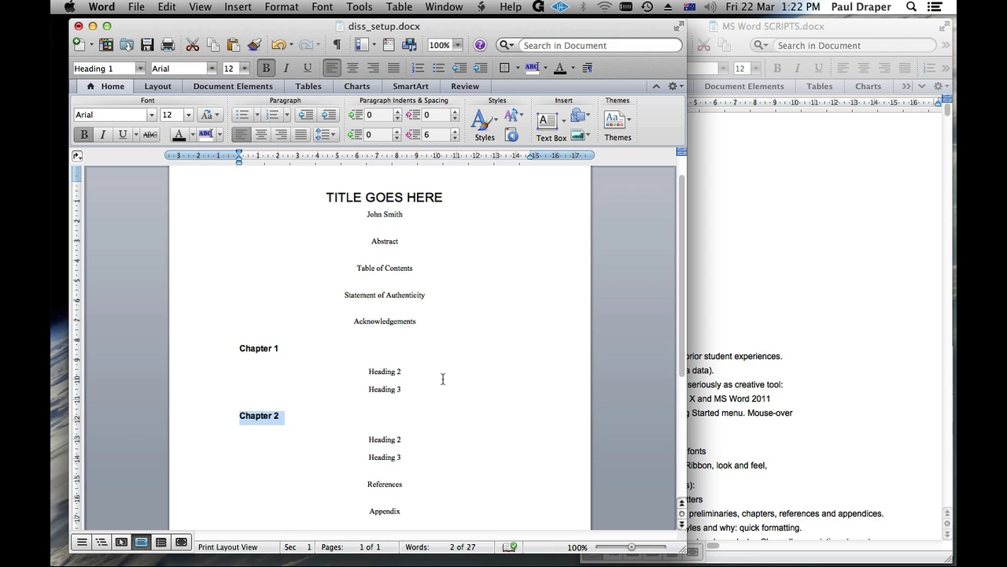
{"action": "left_click", "coordinate": [437, 355]}
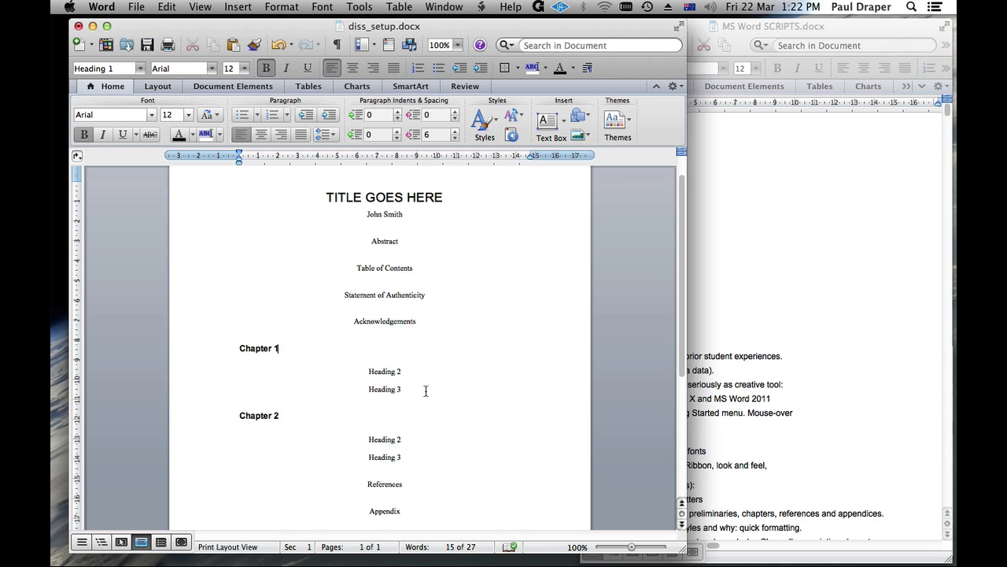
{"action": "left_click", "coordinate": [190, 349]}
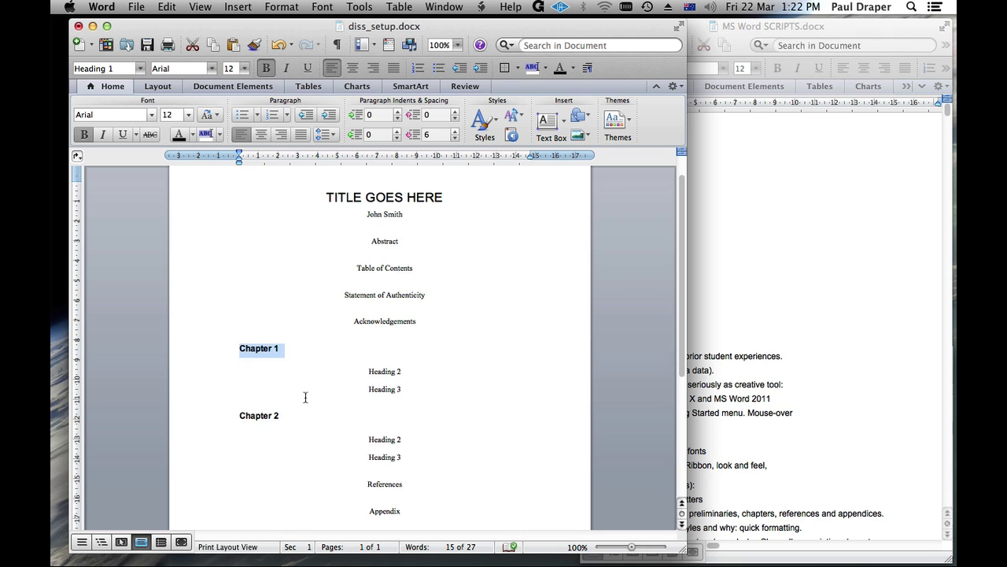
{"action": "left_click", "coordinate": [305, 397]}
{"action": "left_click", "coordinate": [193, 349]}
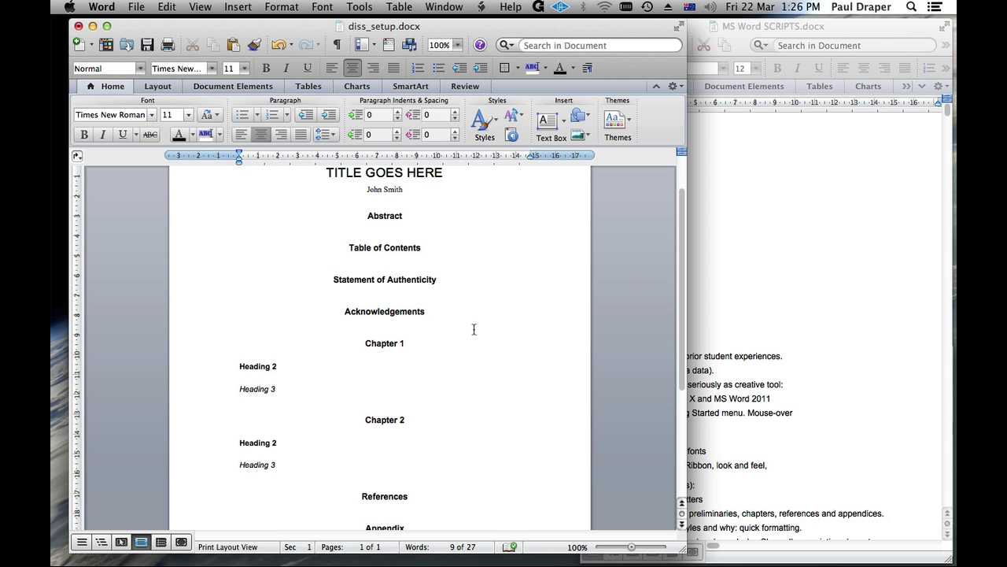
- Examine the styles of the outline's headings, from Abstract and Table of Contents through the chapter heading levels to Appendix
{"action": "left_click", "coordinate": [184, 209]}
{"action": "left_click_drag", "start_coordinate": [428, 222], "coordinate": [361, 213]}
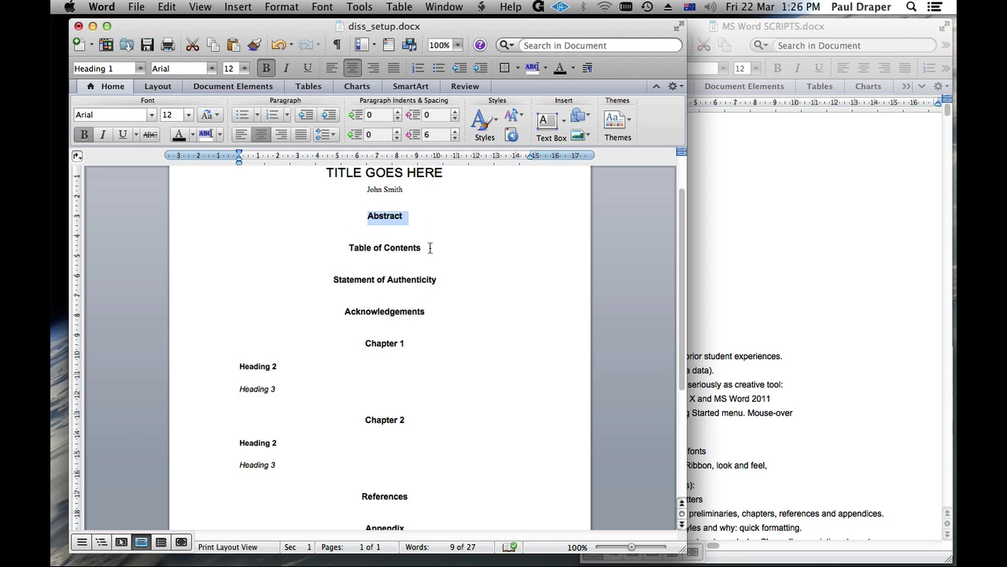
{"action": "left_click_drag", "start_coordinate": [430, 248], "coordinate": [352, 262]}
{"action": "left_click_drag", "start_coordinate": [413, 346], "coordinate": [331, 346]}
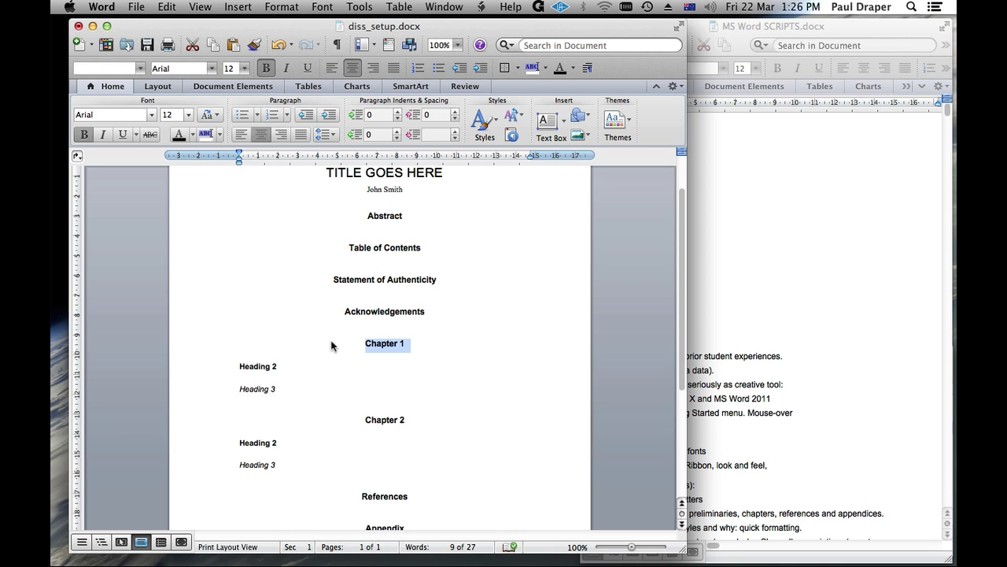
{"action": "left_click_drag", "start_coordinate": [280, 367], "coordinate": [238, 367]}
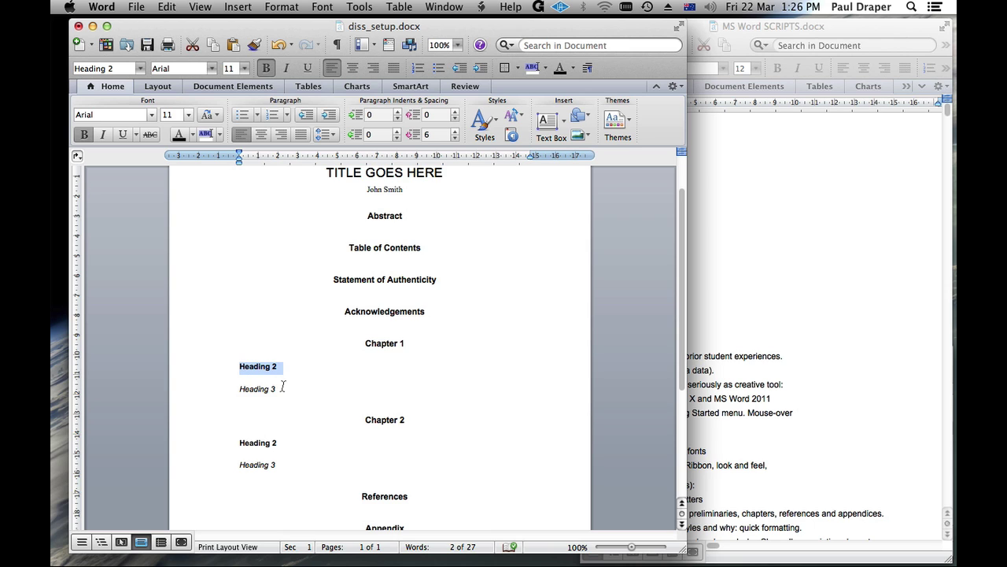
{"action": "left_click_drag", "start_coordinate": [285, 389], "coordinate": [225, 389]}
{"action": "scroll", "coordinate": [423, 398], "scroll_direction": "down", "scroll_amount": 5}
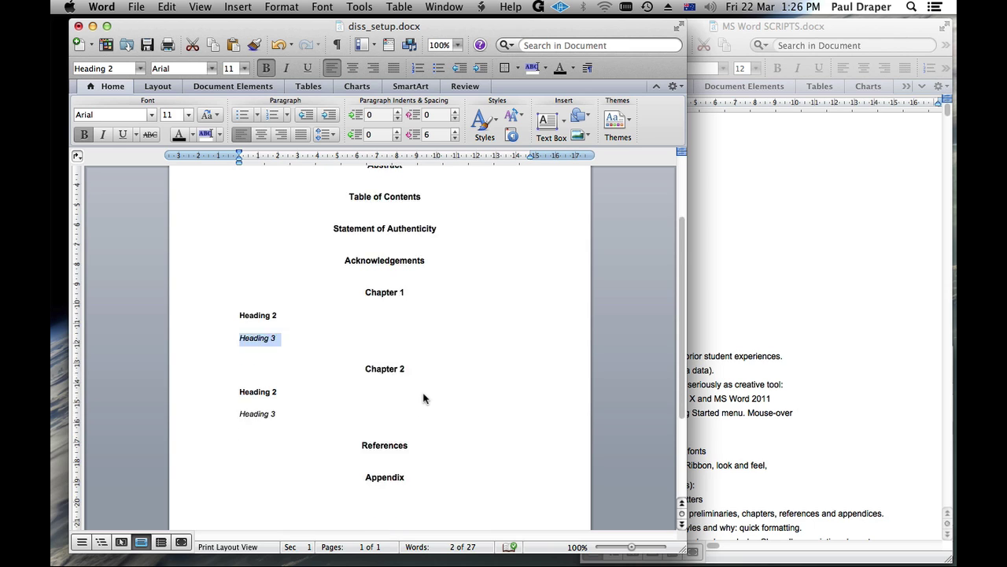
{"action": "left_click_drag", "start_coordinate": [414, 378], "coordinate": [334, 378]}
{"action": "left_click_drag", "start_coordinate": [409, 410], "coordinate": [335, 409]}
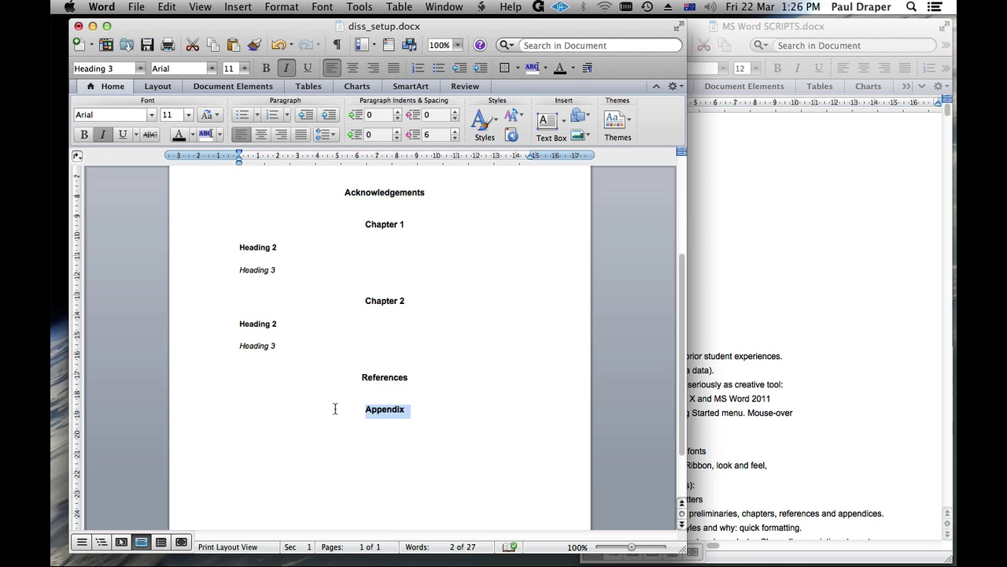
{"action": "left_click", "coordinate": [482, 357]}
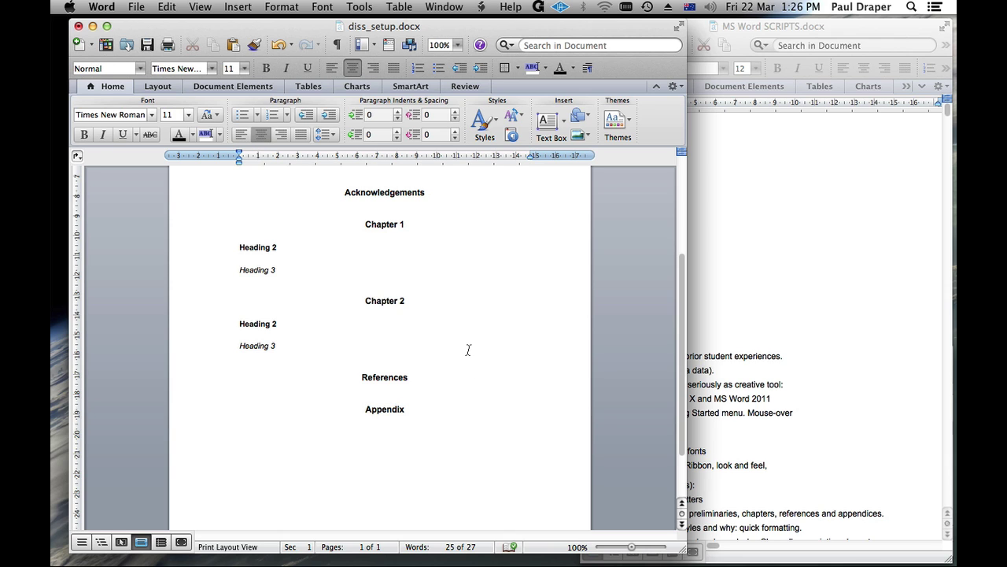
{"action": "scroll", "coordinate": [468, 349], "scroll_direction": "up", "scroll_amount": 5}
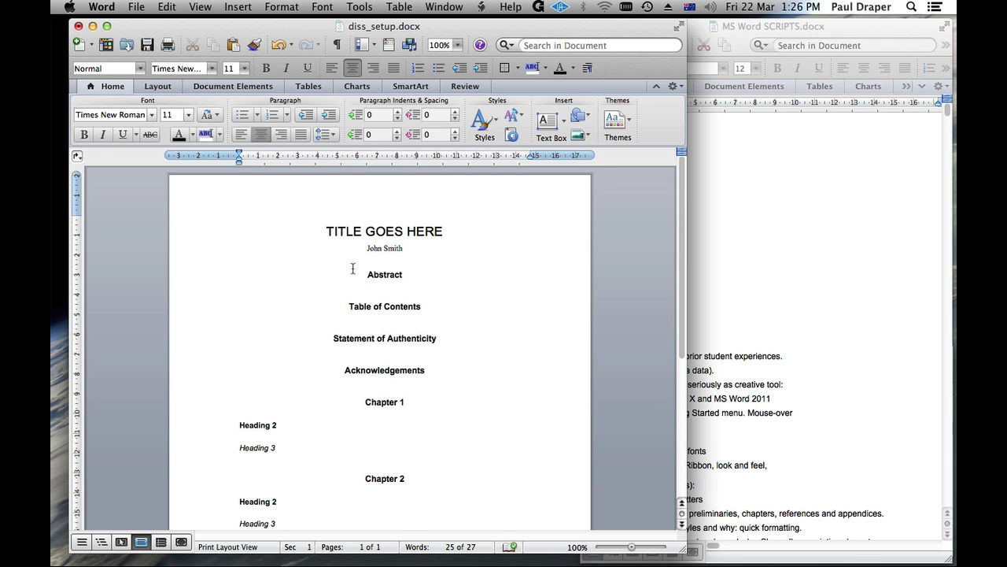
{"action": "scroll", "coordinate": [452, 360], "scroll_direction": "down", "scroll_amount": 3}
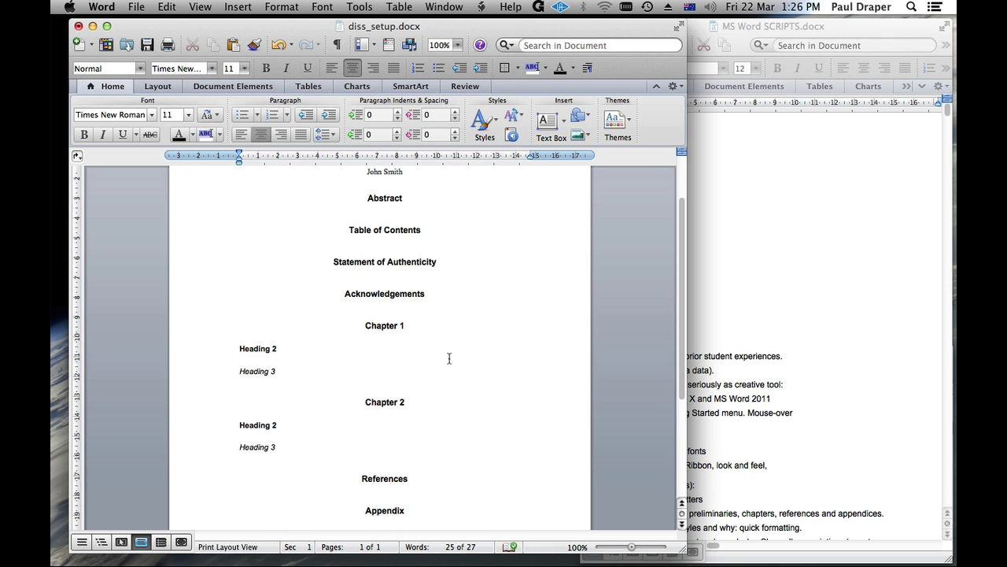
{"action": "scroll", "coordinate": [449, 358], "scroll_direction": "up", "scroll_amount": 1}
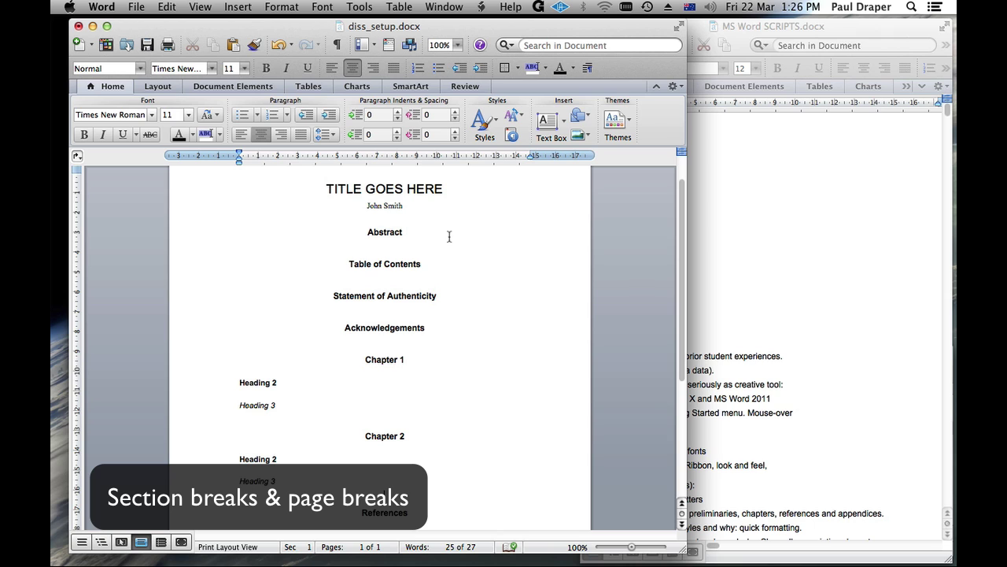
- Look over the available page break and section break types without inserting one
{"action": "left_click", "coordinate": [244, 8]}
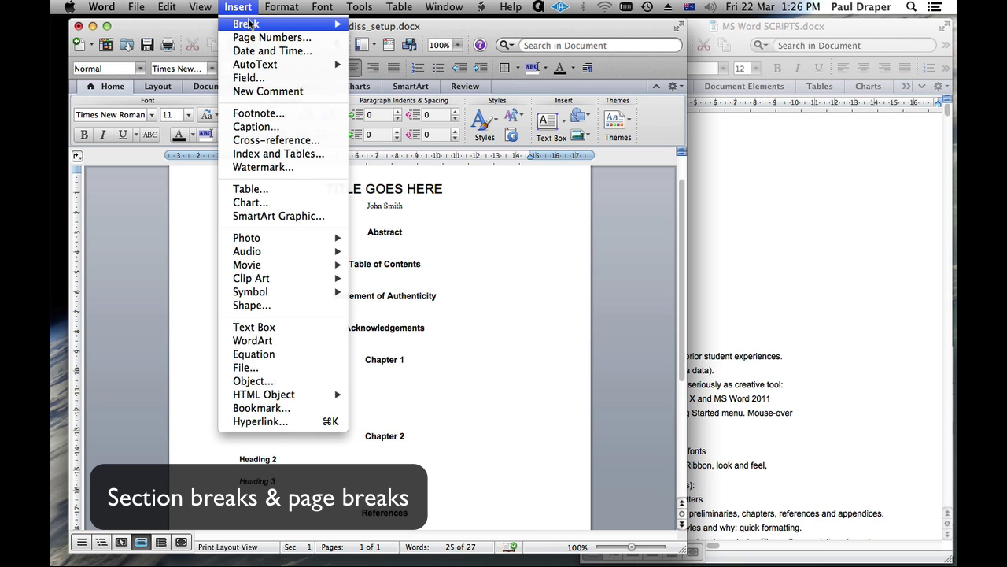
{"action": "mouse_move", "coordinate": [250, 24]}
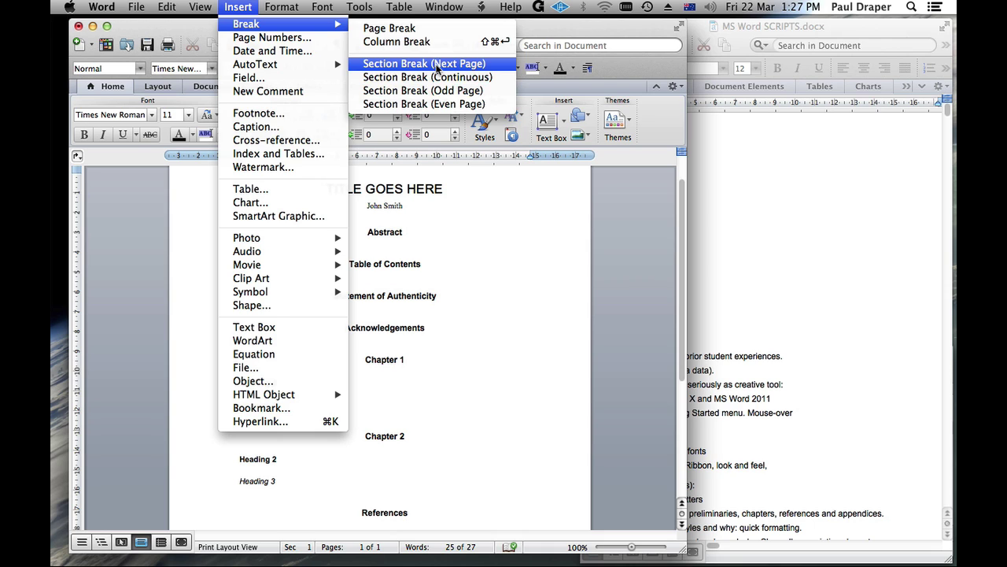
{"action": "left_click", "coordinate": [473, 242]}
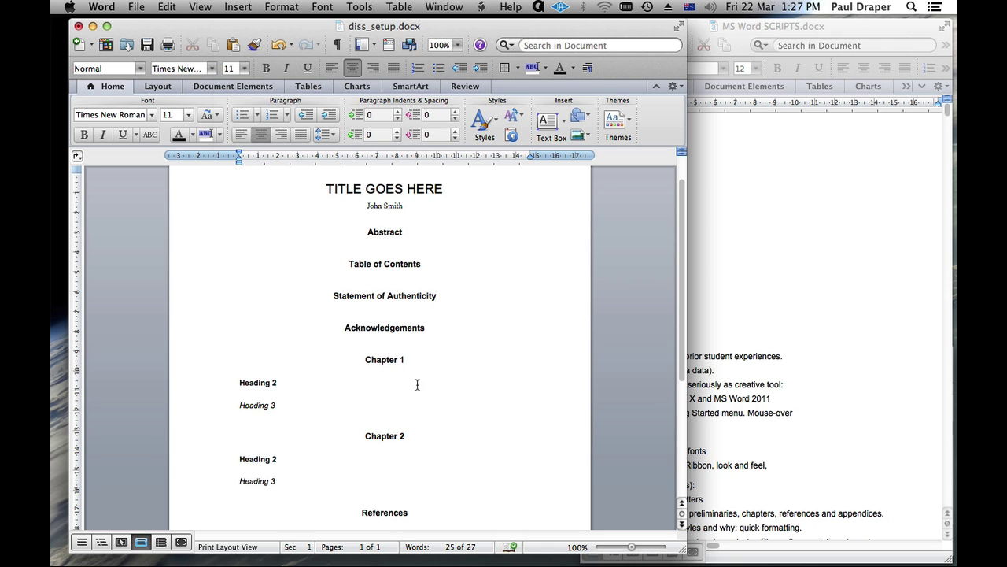
- Insert one blank line above the Abstract heading and two blank lines above the Chapter 1 heading
{"action": "left_click", "coordinate": [383, 348]}
{"action": "key", "text": "Return"}
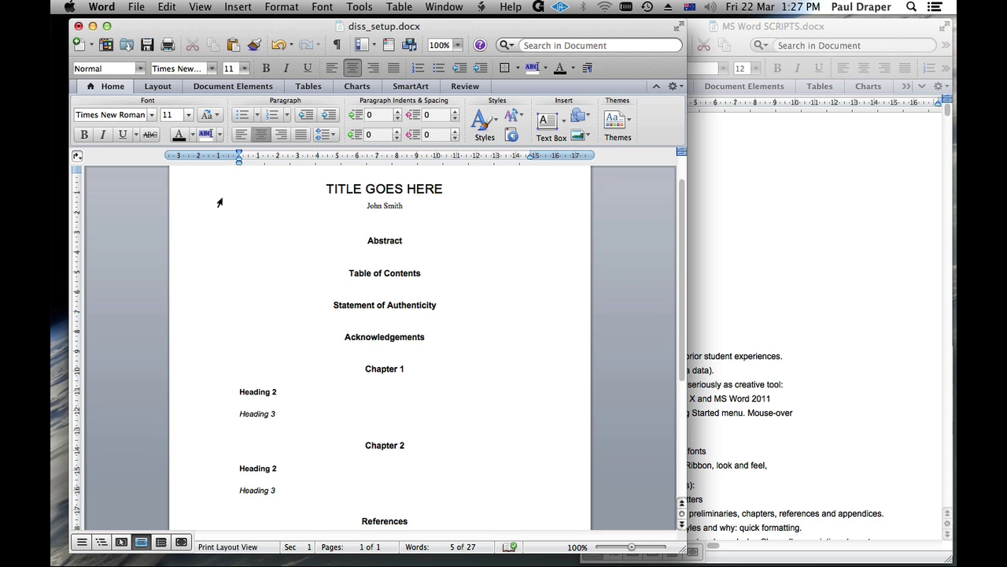
{"action": "left_click", "coordinate": [399, 351]}
{"action": "key", "text": "Return"}
{"action": "key", "text": "Return"}
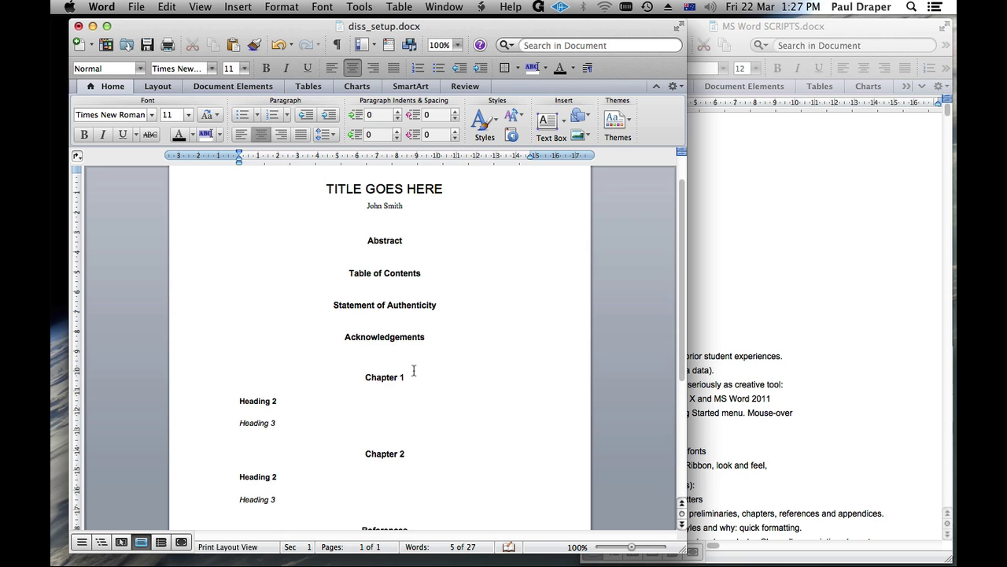
- Examine the outline's three parts: the preliminaries, the chapters, and the References and Appendix
{"action": "left_click_drag", "start_coordinate": [347, 235], "coordinate": [472, 360]}
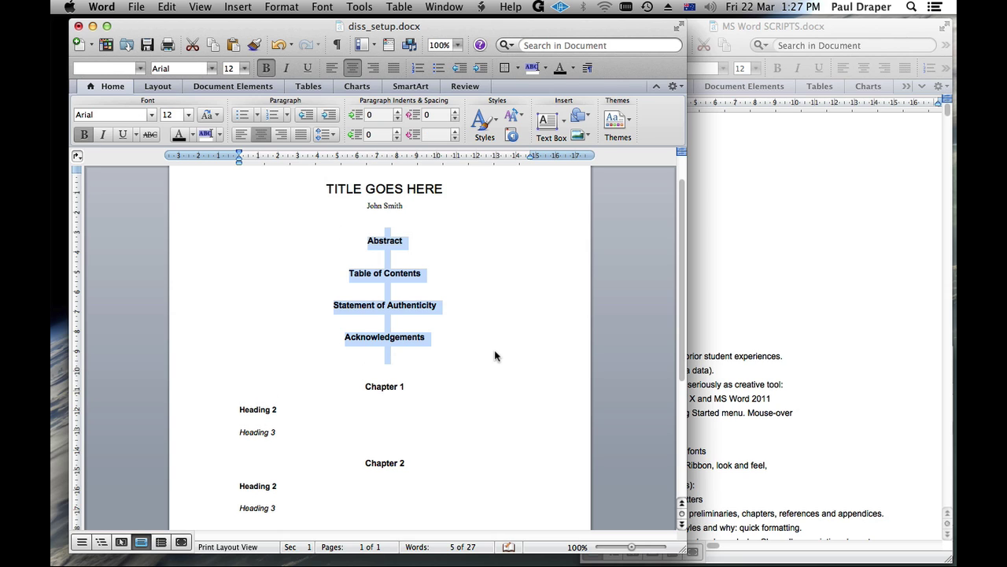
{"action": "left_click", "coordinate": [494, 349]}
{"action": "scroll", "coordinate": [466, 346], "scroll_direction": "down", "scroll_amount": 3}
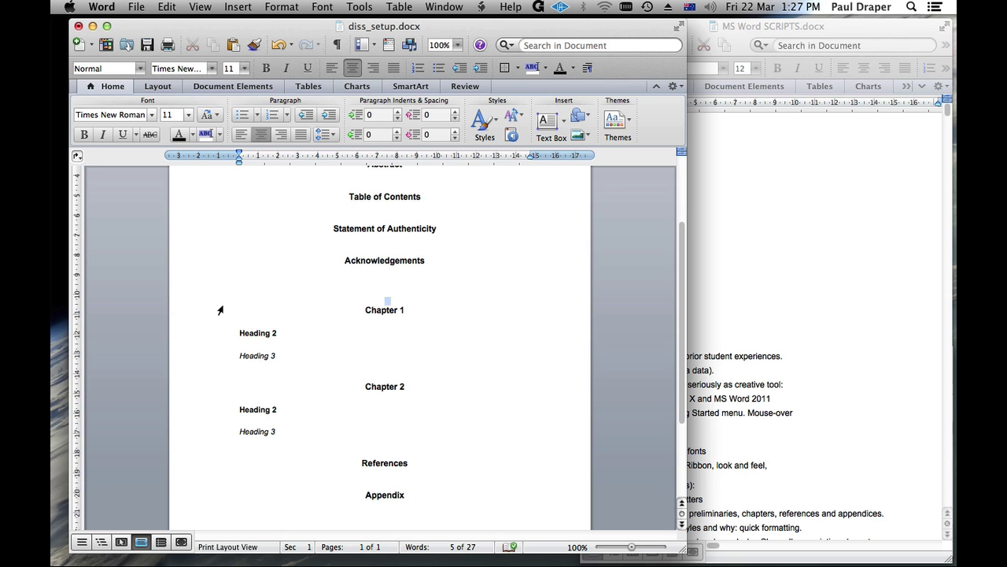
{"action": "left_click_drag", "start_coordinate": [220, 313], "coordinate": [324, 449]}
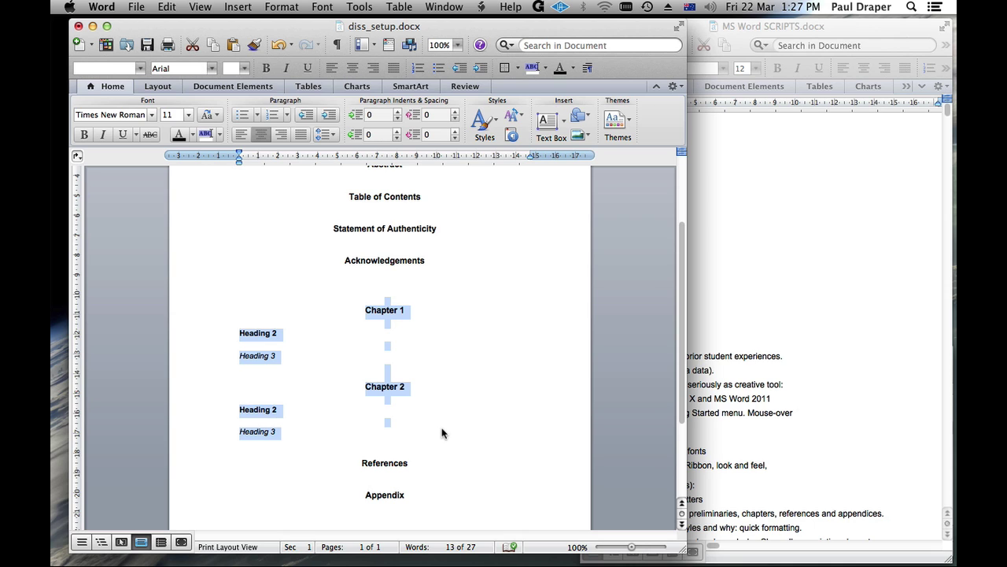
{"action": "left_click", "coordinate": [367, 475]}
{"action": "left_click_drag", "start_coordinate": [221, 465], "coordinate": [310, 522]}
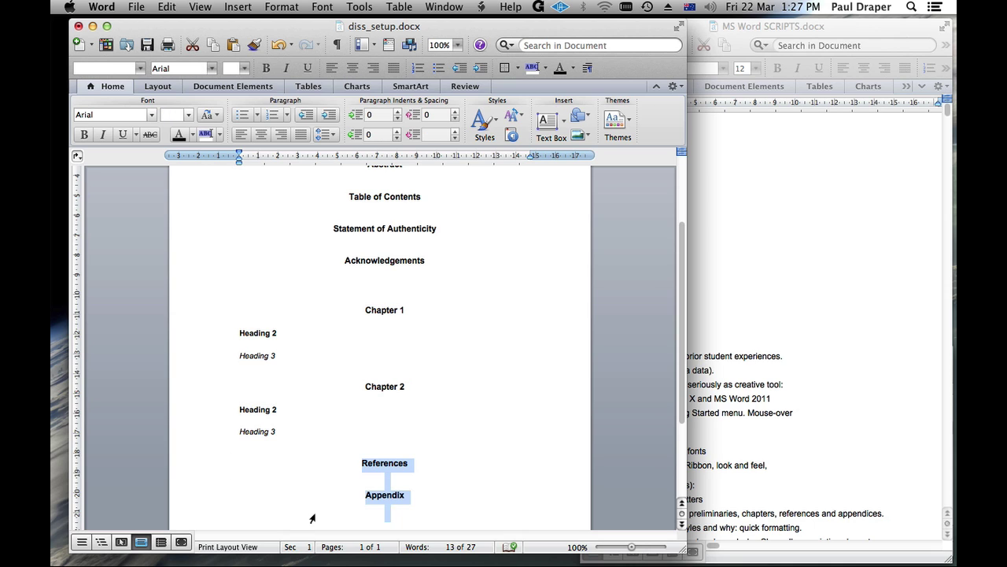
{"action": "left_click", "coordinate": [395, 446]}
{"action": "scroll", "coordinate": [411, 394], "scroll_direction": "up", "scroll_amount": 3}
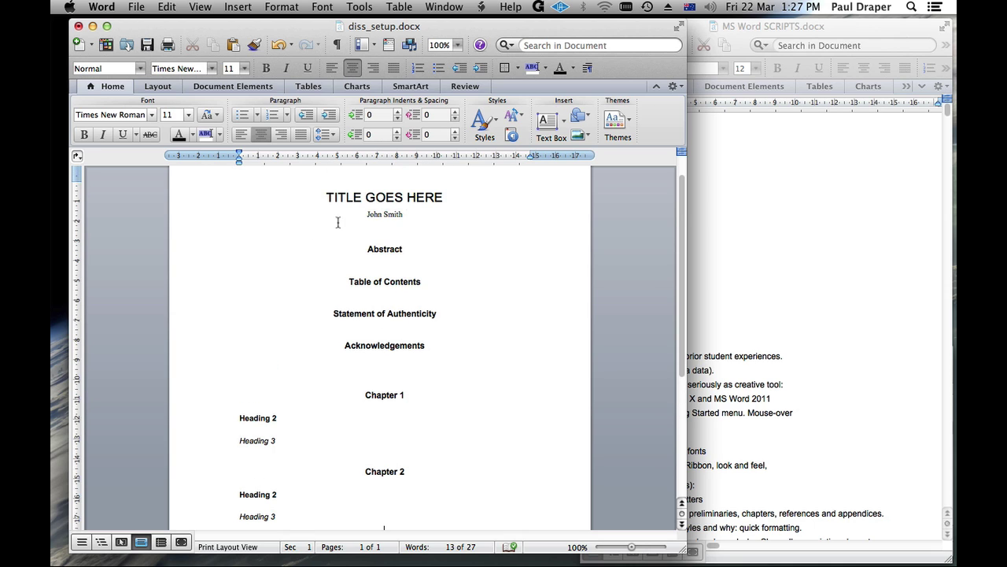
- Examine each block of the outline in turn: title and author, preliminaries, chapters, then References and Appendix
{"action": "left_click_drag", "start_coordinate": [416, 223], "coordinate": [288, 190]}
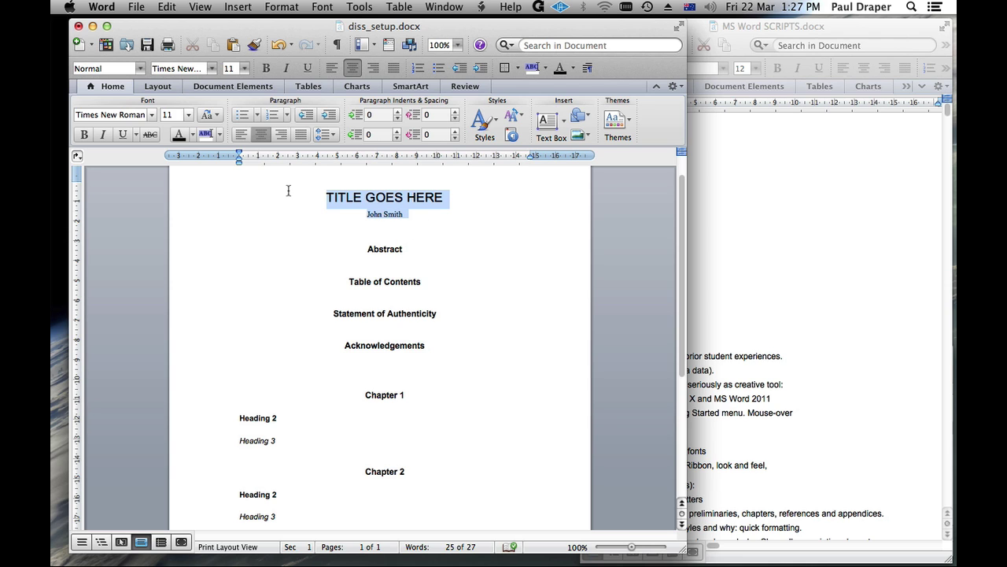
{"action": "left_click_drag", "start_coordinate": [324, 250], "coordinate": [441, 347]}
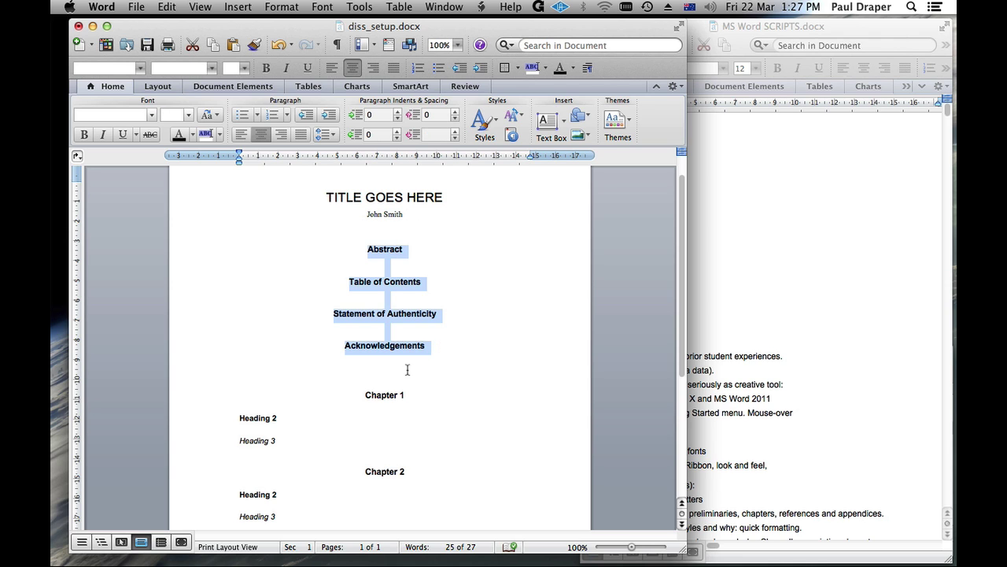
{"action": "scroll", "coordinate": [406, 362], "scroll_direction": "down", "scroll_amount": 2}
{"action": "left_click_drag", "start_coordinate": [359, 335], "coordinate": [423, 456]}
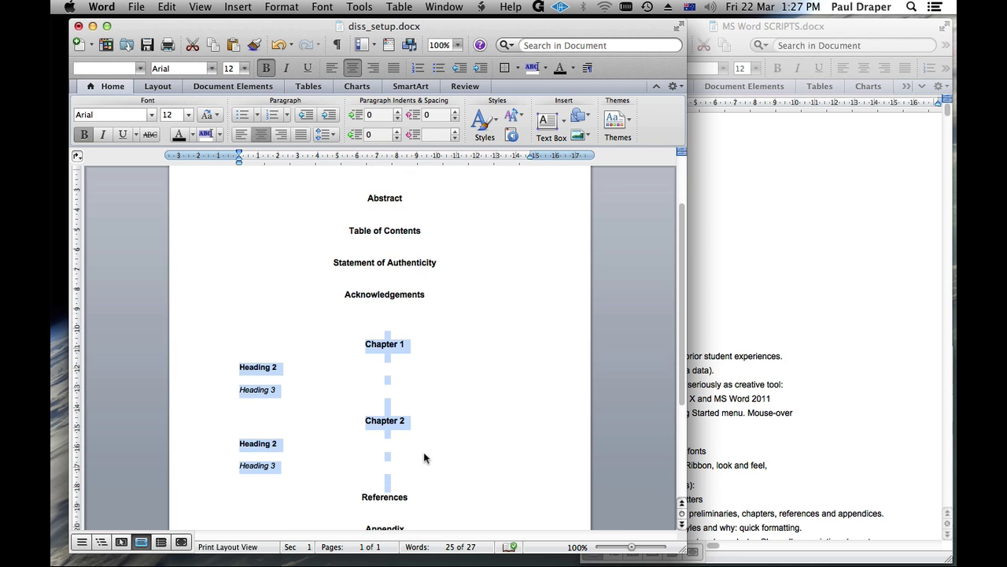
{"action": "scroll", "coordinate": [423, 452], "scroll_direction": "down", "scroll_amount": 3}
{"action": "left_click_drag", "start_coordinate": [215, 403], "coordinate": [269, 469]}
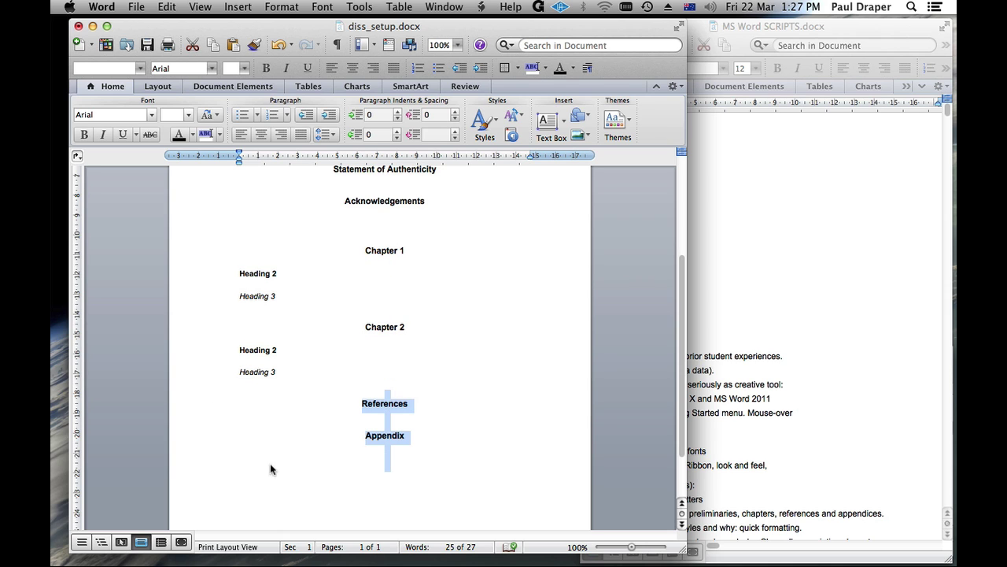
{"action": "scroll", "coordinate": [452, 396], "scroll_direction": "up", "scroll_amount": 6}
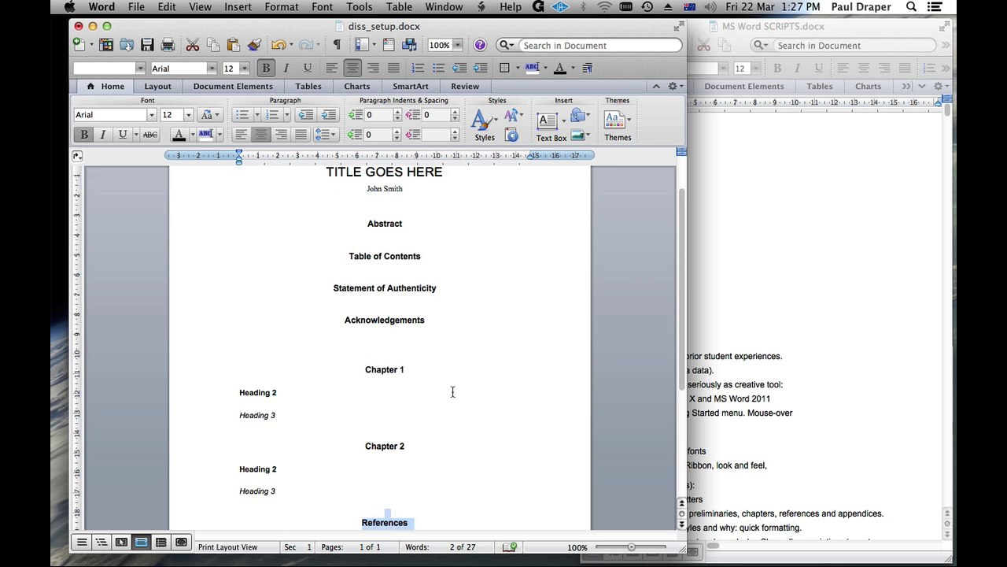
{"action": "left_click", "coordinate": [469, 337]}
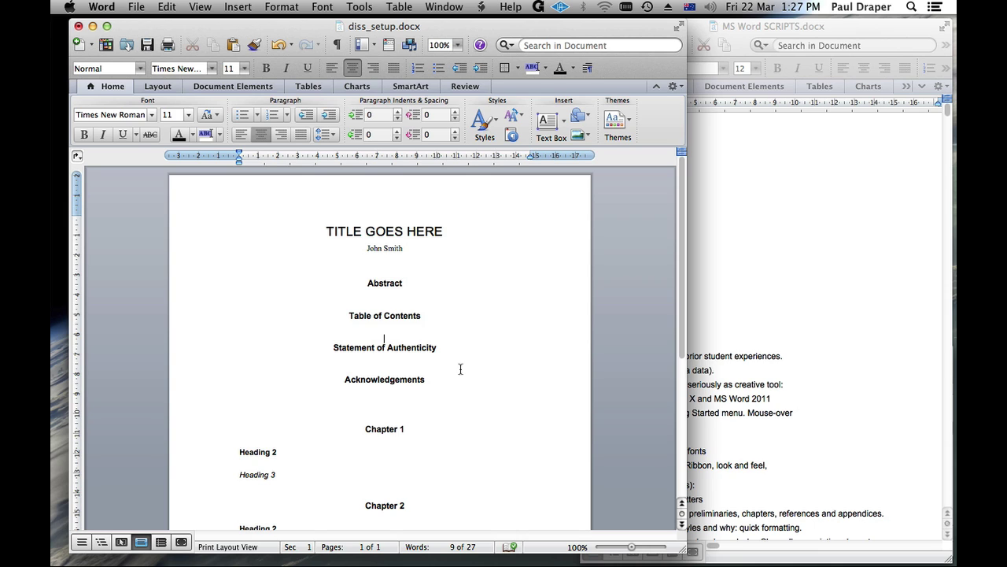
- Examine where the preliminaries, from Abstract to Acknowledgements, give way to the Chapter 1 heading
{"action": "left_click_drag", "start_coordinate": [200, 279], "coordinate": [270, 398]}
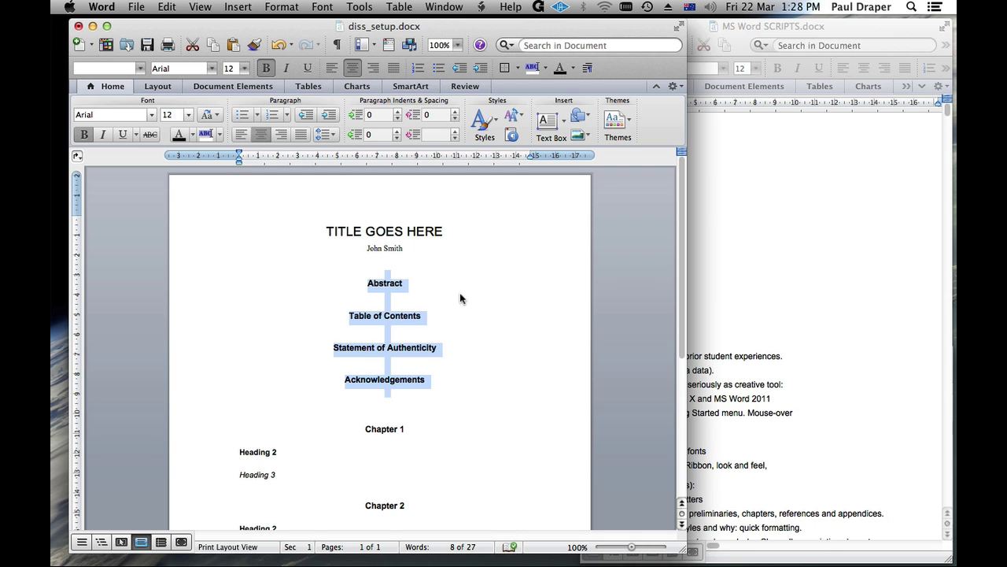
{"action": "scroll", "coordinate": [456, 292], "scroll_direction": "down", "scroll_amount": 3}
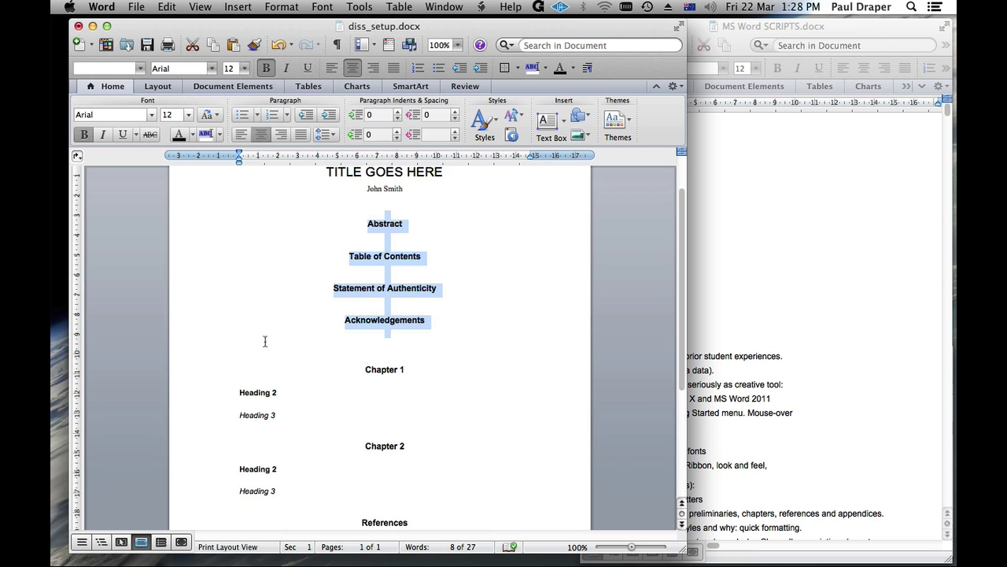
{"action": "left_click", "coordinate": [219, 343]}
{"action": "left_click", "coordinate": [207, 331]}
{"action": "left_click", "coordinate": [210, 376]}
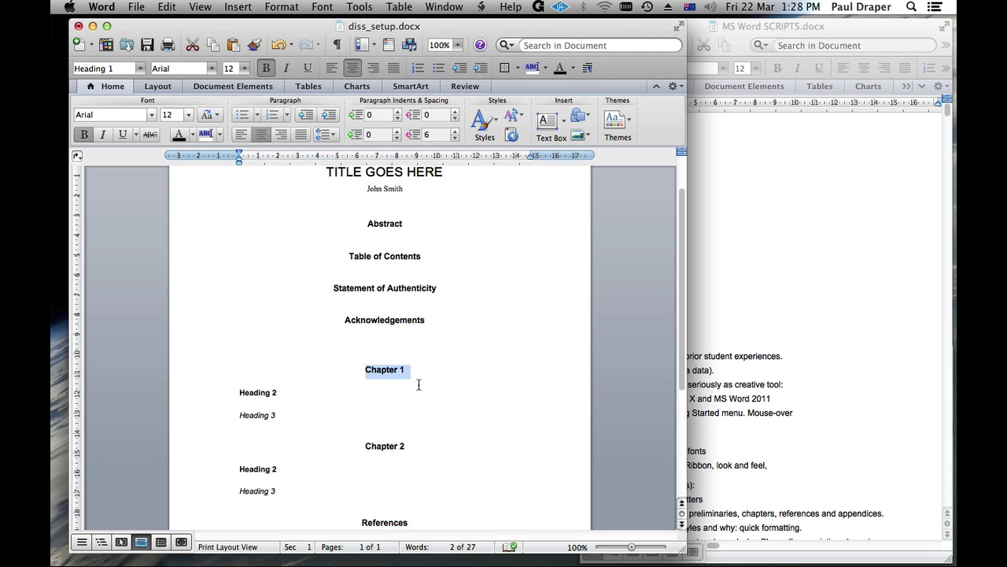
{"action": "scroll", "coordinate": [418, 384], "scroll_direction": "up", "scroll_amount": 1}
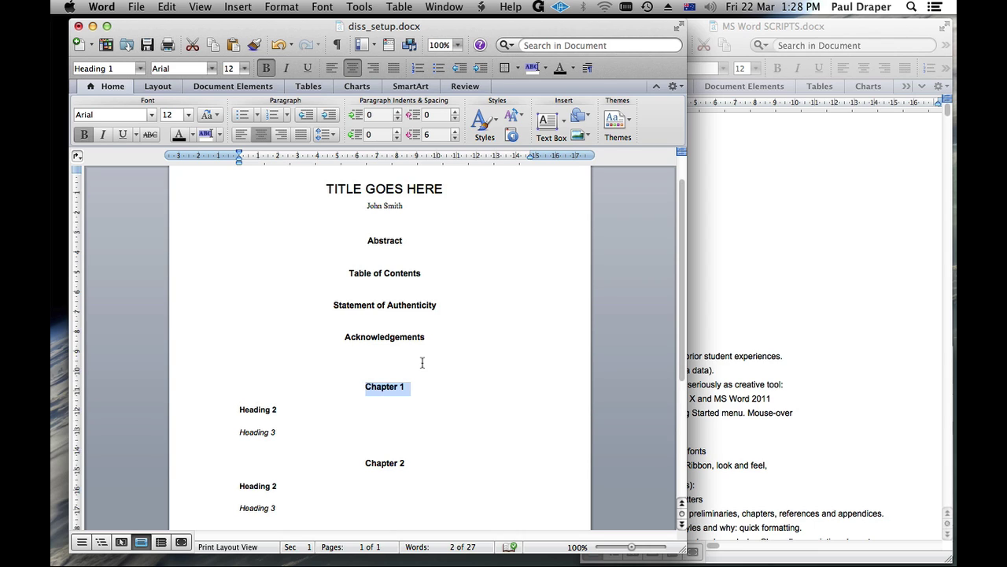
{"action": "left_click", "coordinate": [422, 362]}
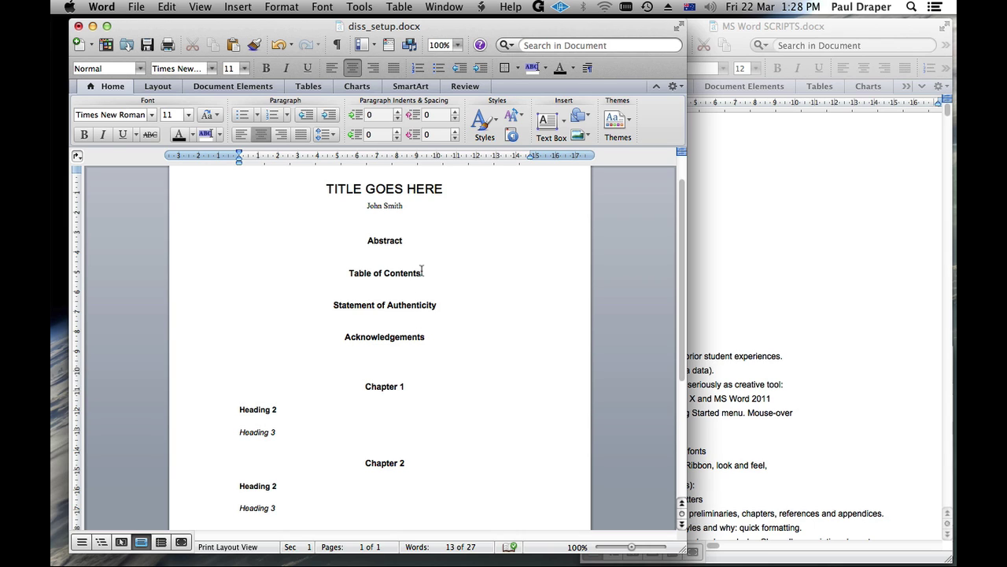
{"action": "scroll", "coordinate": [429, 245], "scroll_direction": "up", "scroll_amount": 2}
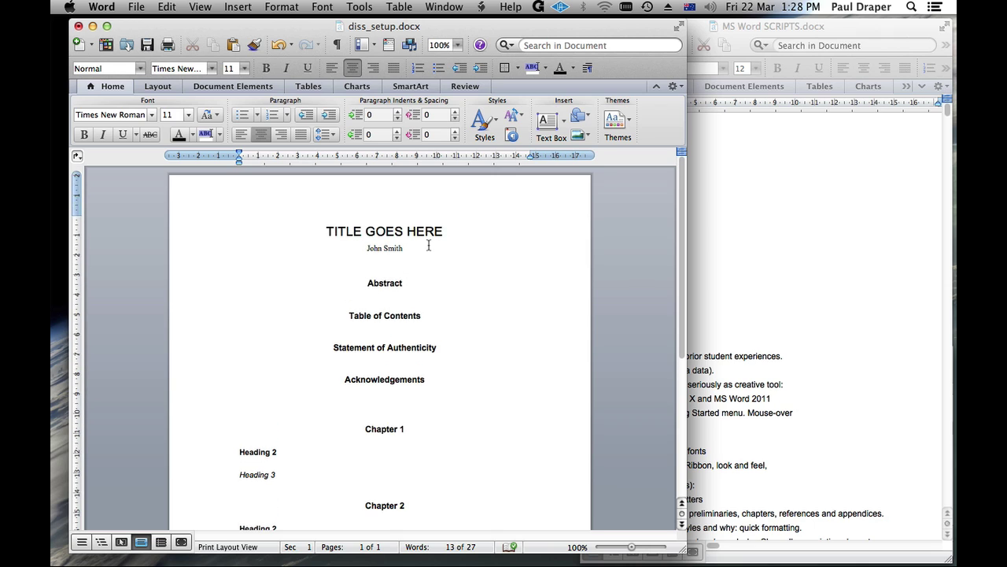
{"action": "scroll", "coordinate": [429, 246], "scroll_direction": "down", "scroll_amount": 1}
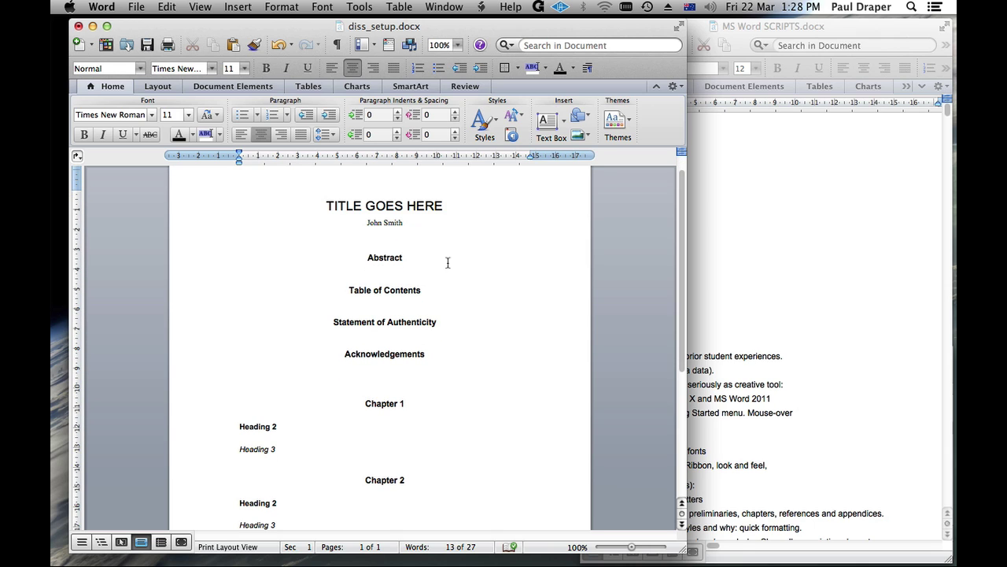
- Insert a Next Page section break on the blank line between the author line and the Abstract heading
{"action": "left_click", "coordinate": [380, 241]}
{"action": "left_click_drag", "start_coordinate": [307, 212], "coordinate": [416, 238]}
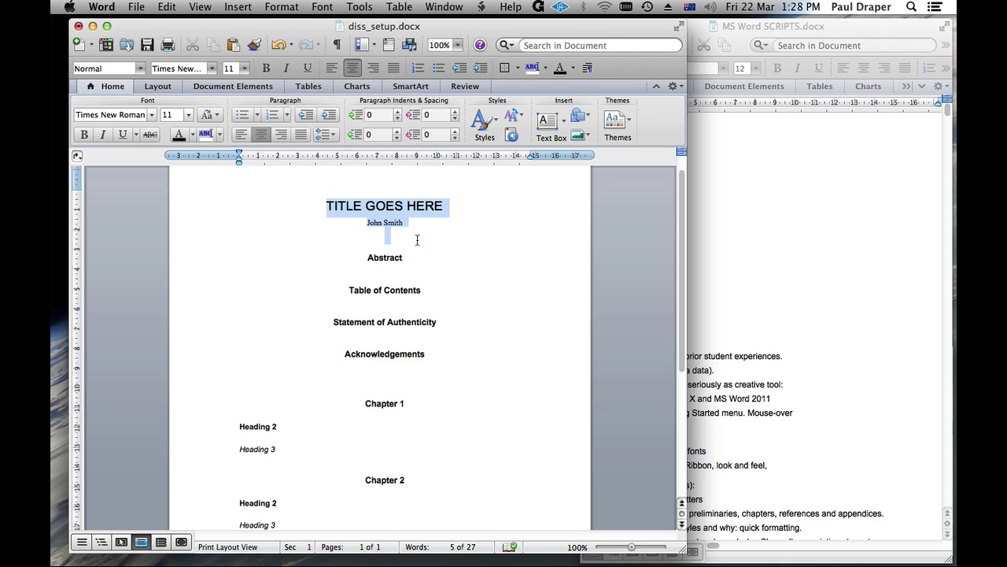
{"action": "left_click_drag", "start_coordinate": [310, 261], "coordinate": [551, 391]}
{"action": "left_click", "coordinate": [381, 241]}
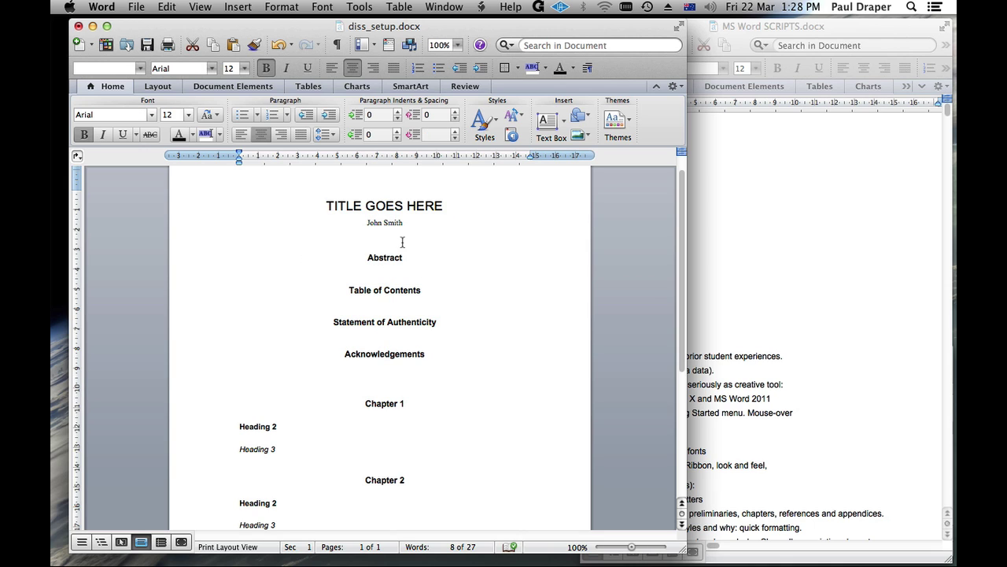
{"action": "left_click", "coordinate": [237, 8]}
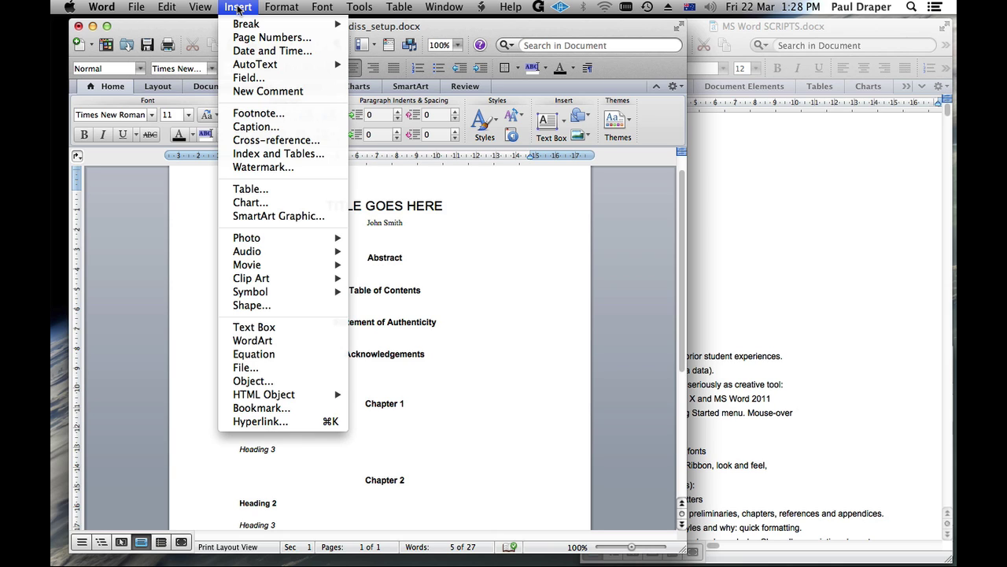
{"action": "mouse_move", "coordinate": [244, 23]}
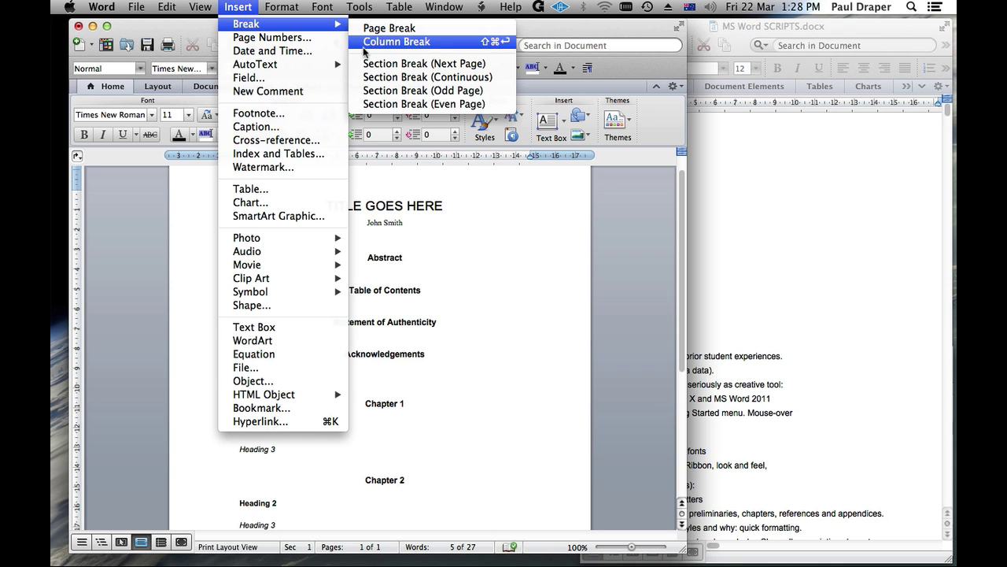
{"action": "left_click", "coordinate": [378, 63]}
- Show the nonprinting formatting marks and check the section break below the author line on the title page
{"action": "scroll", "coordinate": [435, 266], "scroll_direction": "down", "scroll_amount": 10}
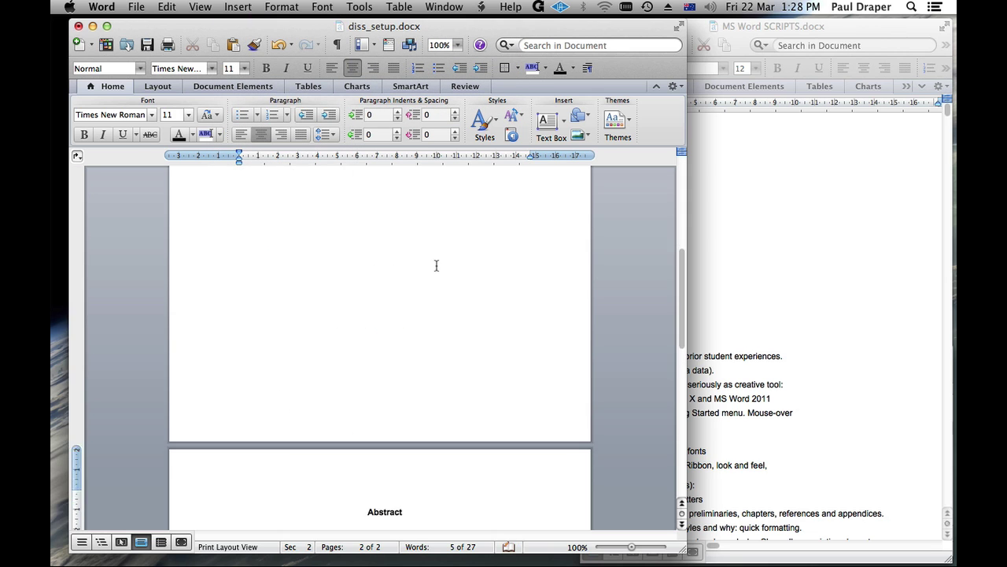
{"action": "scroll", "coordinate": [435, 266], "scroll_direction": "down", "scroll_amount": 3}
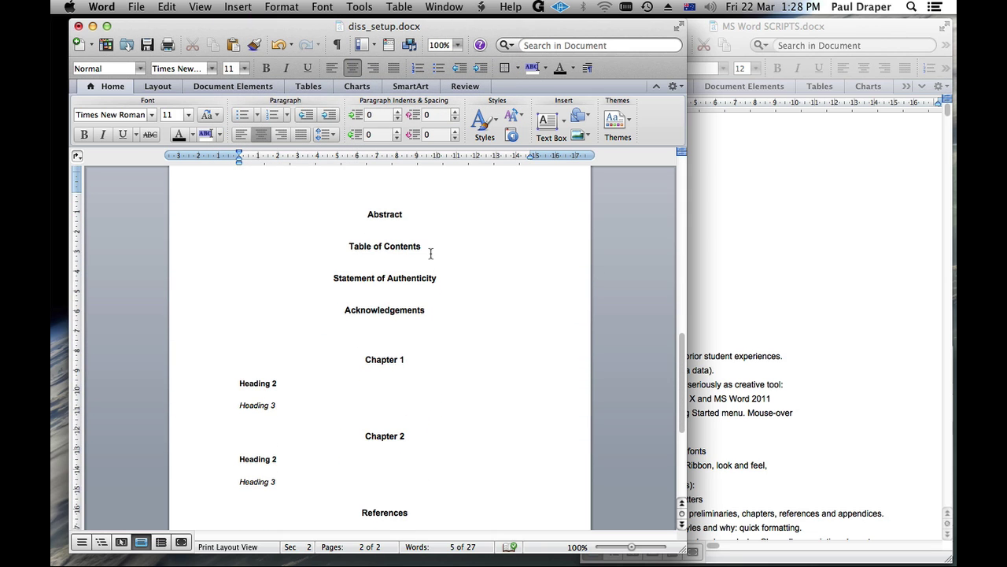
{"action": "scroll", "coordinate": [431, 254], "scroll_direction": "up", "scroll_amount": 12}
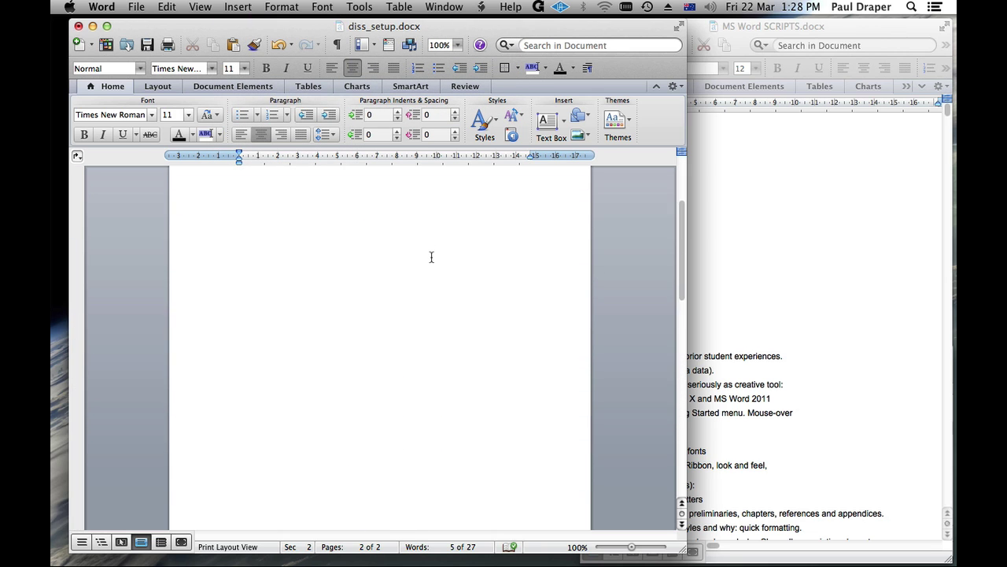
{"action": "scroll", "coordinate": [431, 257], "scroll_direction": "down", "scroll_amount": 12}
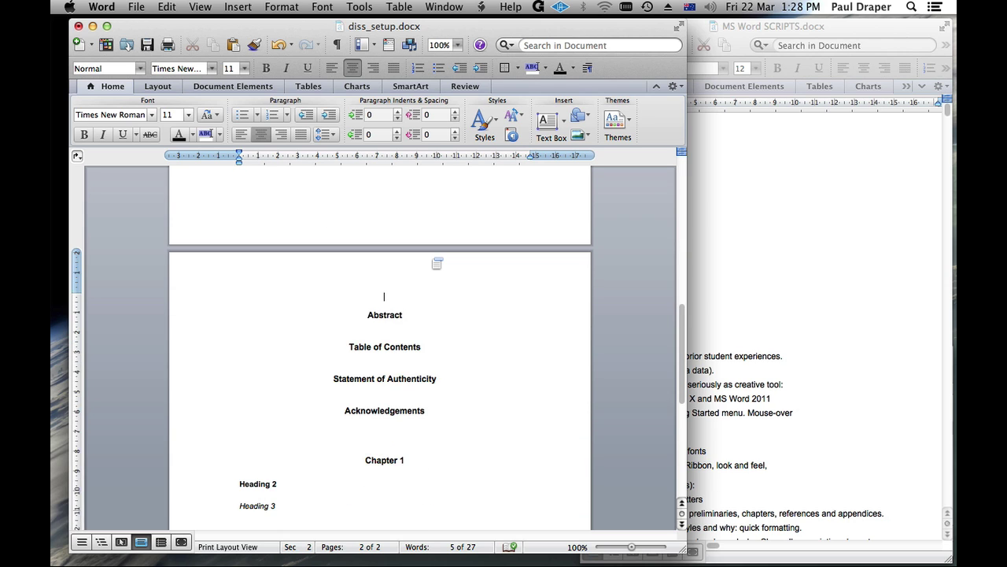
{"action": "scroll", "coordinate": [431, 257], "scroll_direction": "up", "scroll_amount": 5}
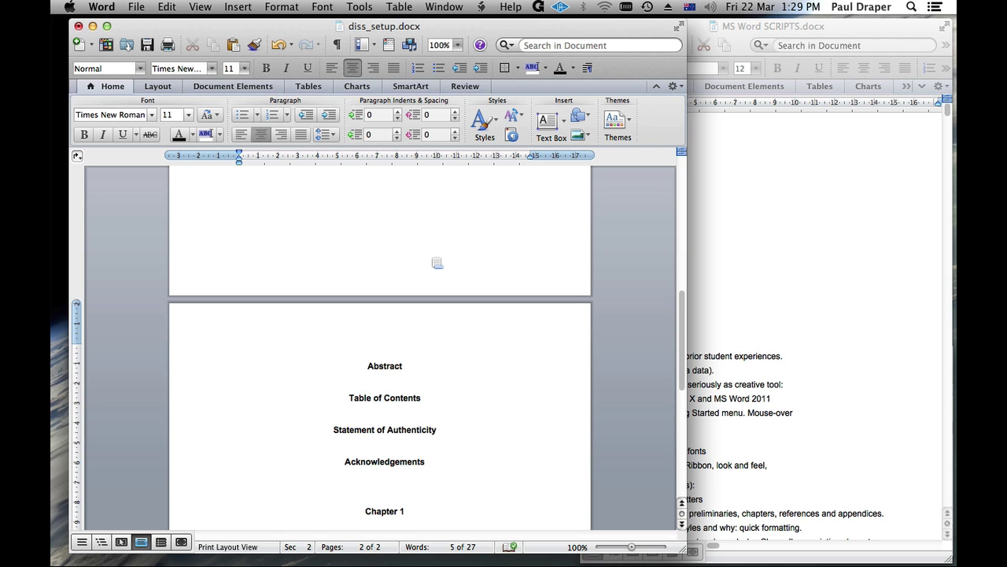
{"action": "scroll", "coordinate": [438, 263], "scroll_direction": "down", "scroll_amount": 2}
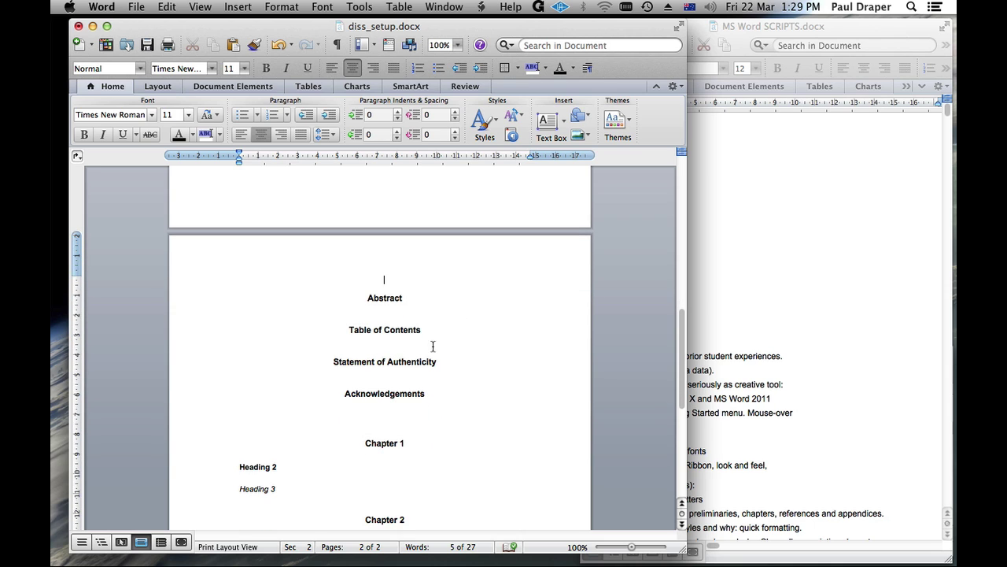
{"action": "left_click", "coordinate": [339, 47]}
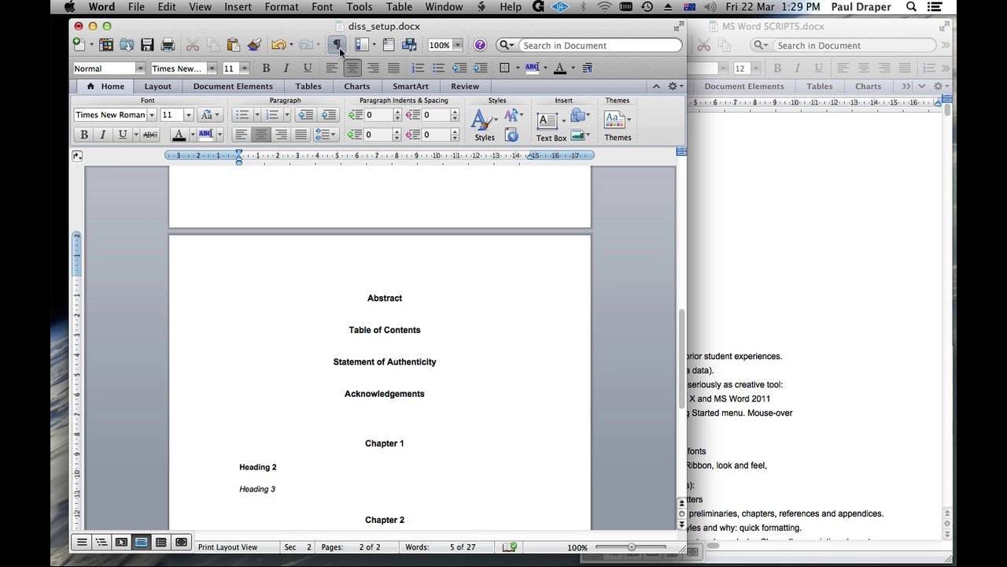
{"action": "left_click", "coordinate": [389, 316]}
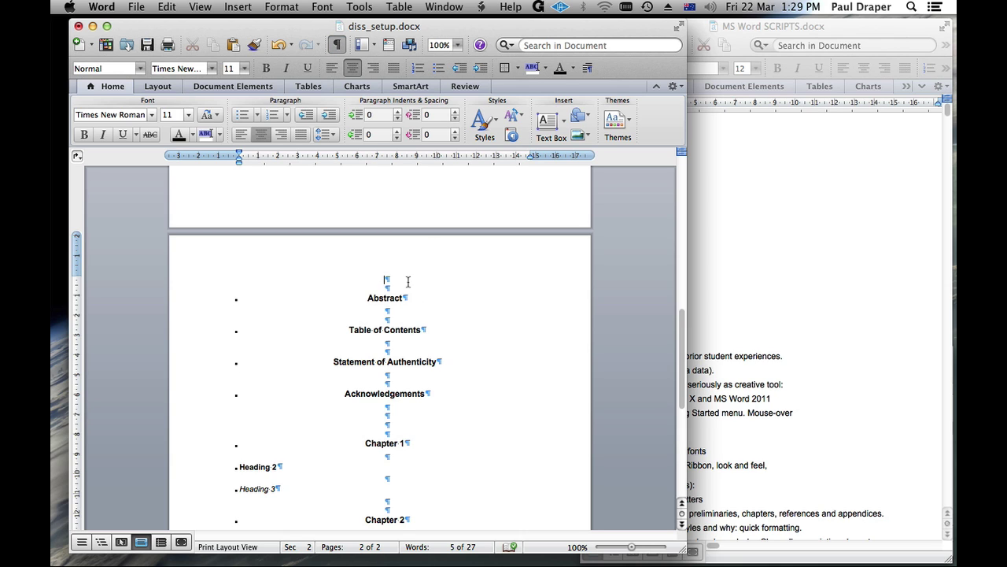
{"action": "scroll", "coordinate": [408, 282], "scroll_direction": "up", "scroll_amount": 15}
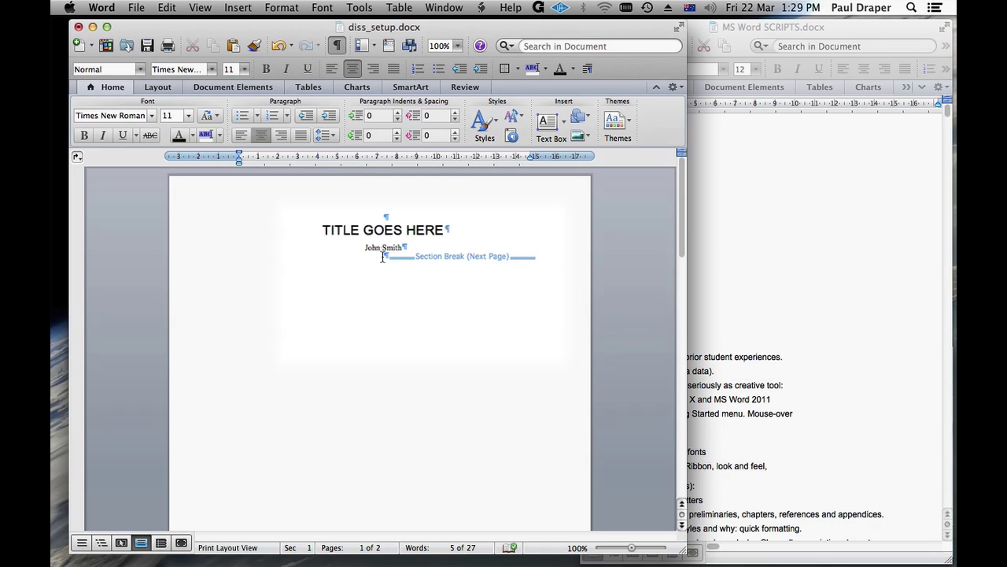
- Insert three blank lines before the title page's section break and four blank lines above the title
{"action": "key", "text": "Return"}
{"action": "key", "text": "Return"}
{"action": "key", "text": "Return"}
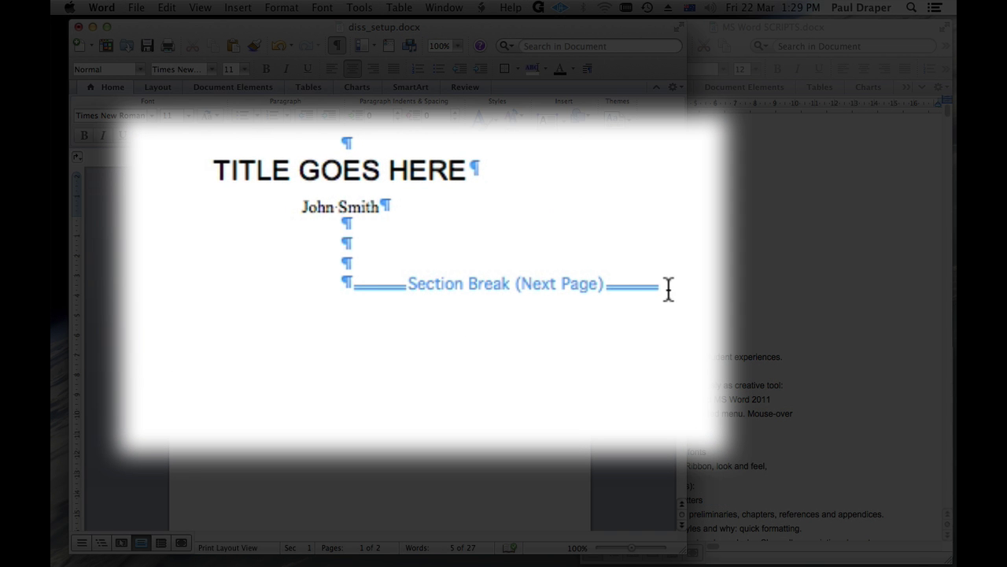
{"action": "left_click_drag", "start_coordinate": [653, 286], "coordinate": [385, 308]}
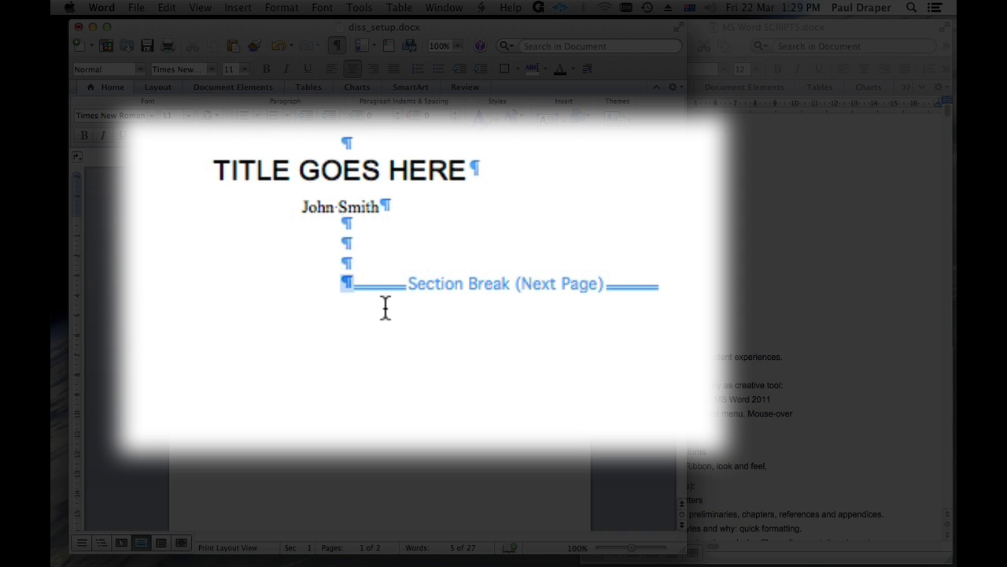
{"action": "left_click", "coordinate": [216, 167]}
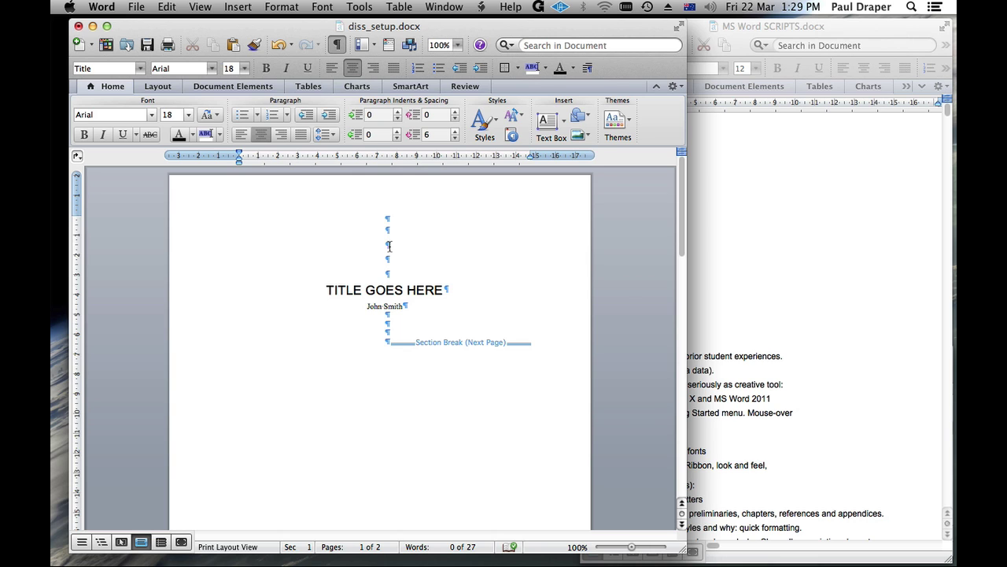
- Insert a Next Page section break between the Acknowledgements and Chapter 1 headings
{"action": "scroll", "coordinate": [480, 315], "scroll_direction": "down", "scroll_amount": 10}
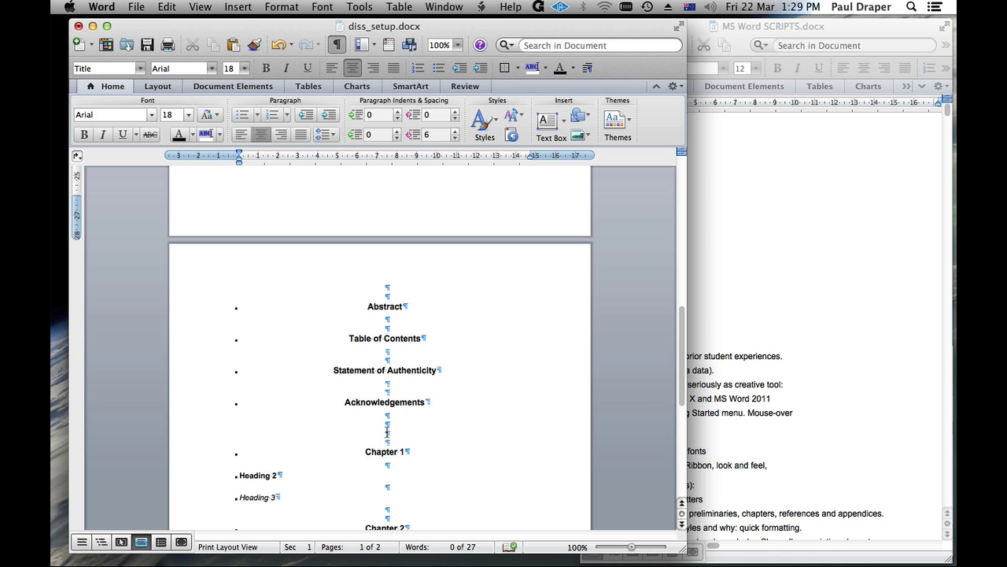
{"action": "left_click", "coordinate": [481, 314]}
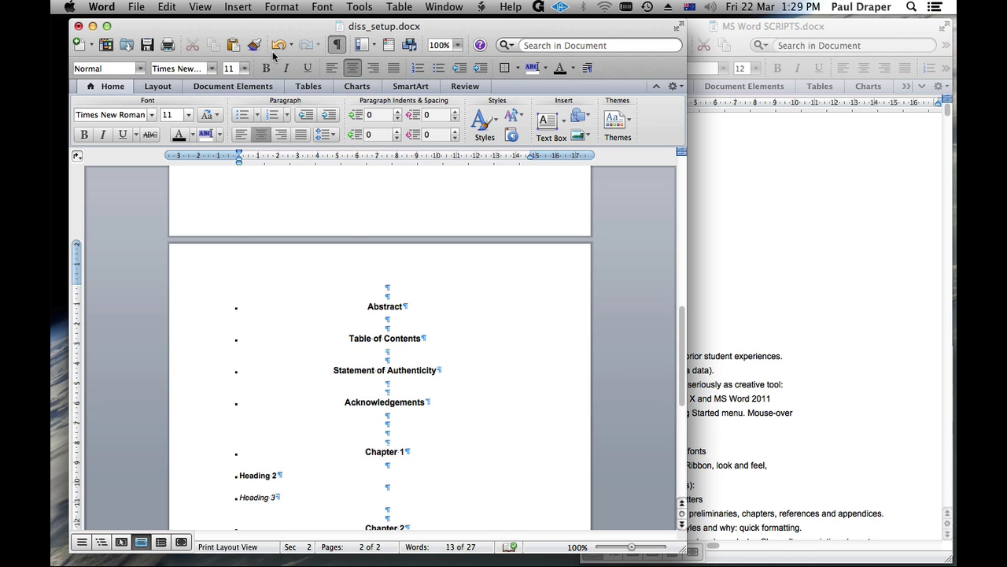
{"action": "left_click", "coordinate": [244, 10]}
{"action": "mouse_move", "coordinate": [249, 24]}
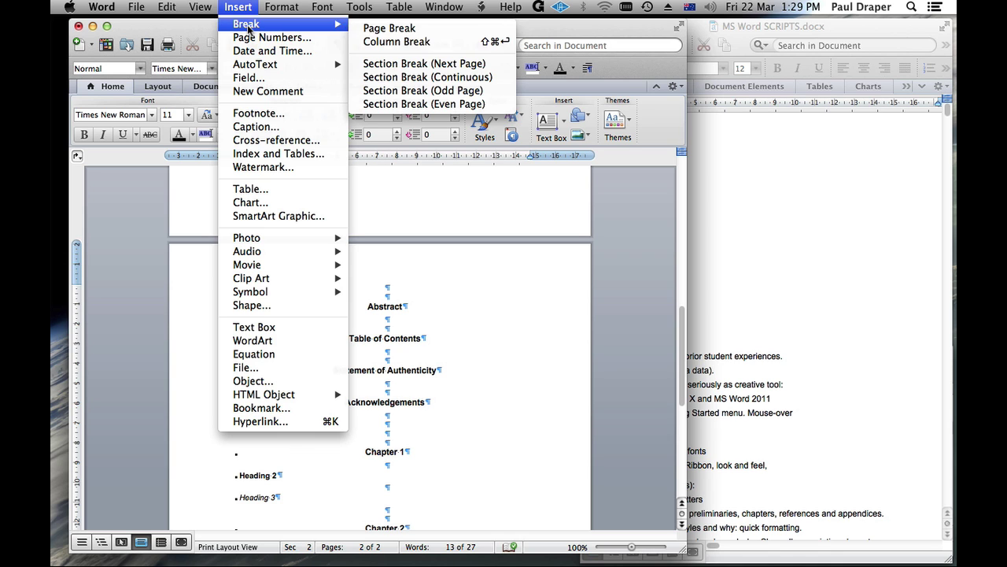
{"action": "left_click", "coordinate": [387, 69]}
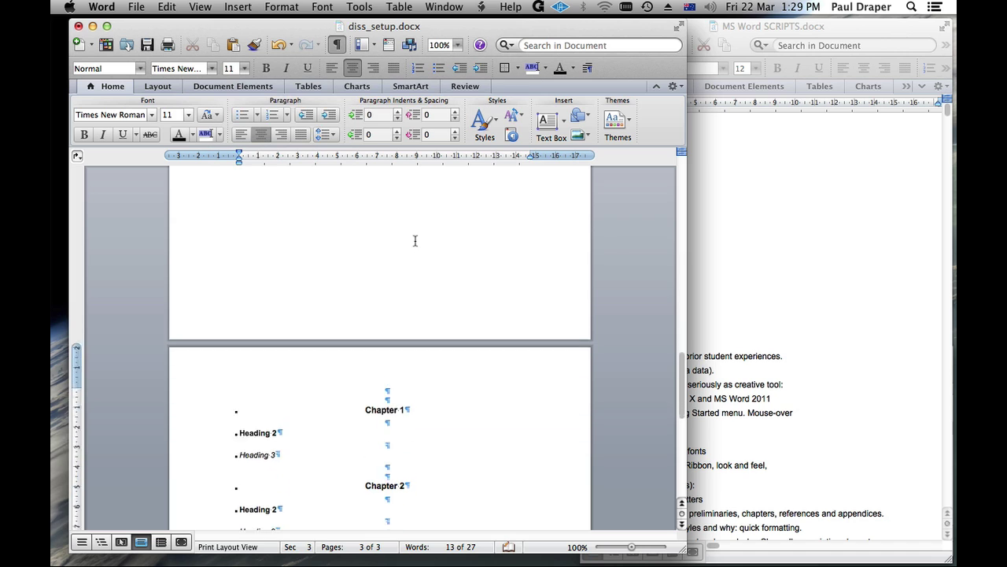
- Insert two blank lines before the section break below Acknowledgements
{"action": "scroll", "coordinate": [416, 241], "scroll_direction": "up", "scroll_amount": 10}
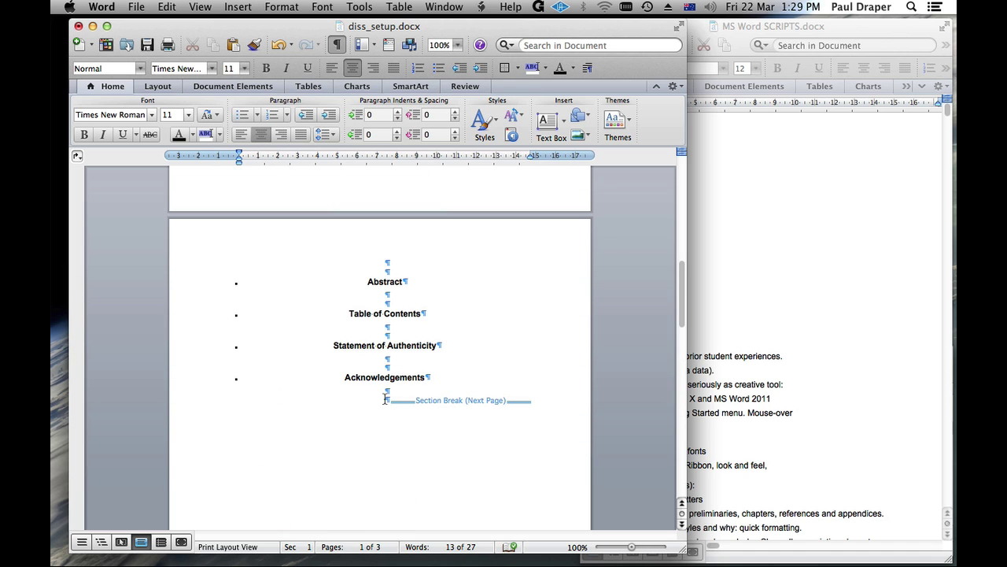
{"action": "left_click", "coordinate": [386, 398]}
{"action": "key", "text": "Return"}
{"action": "key", "text": "Return"}
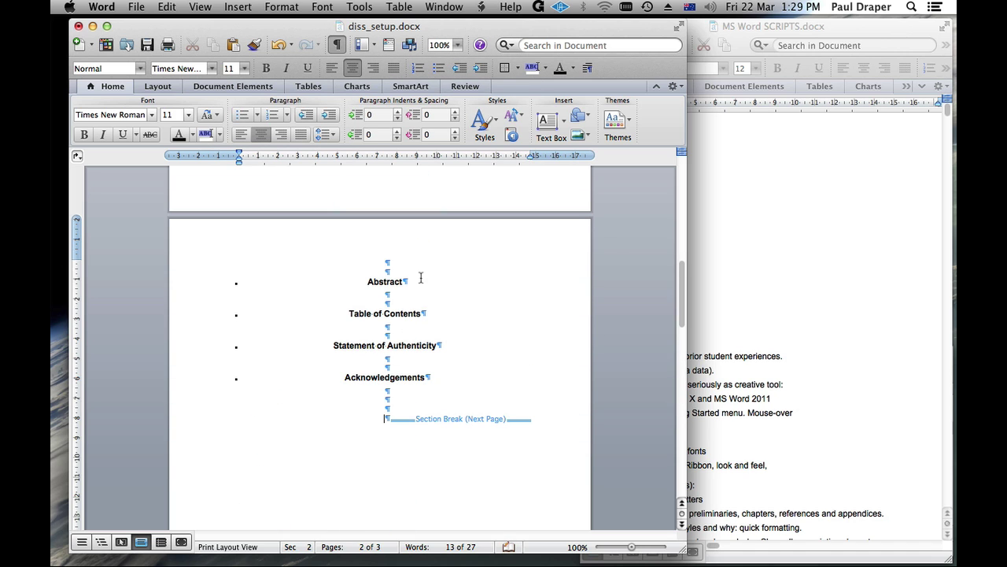
- Review the document's three sections, and check the margin settings that apply to the section containing the Abstract heading
{"action": "scroll", "coordinate": [421, 277], "scroll_direction": "down", "scroll_amount": 10}
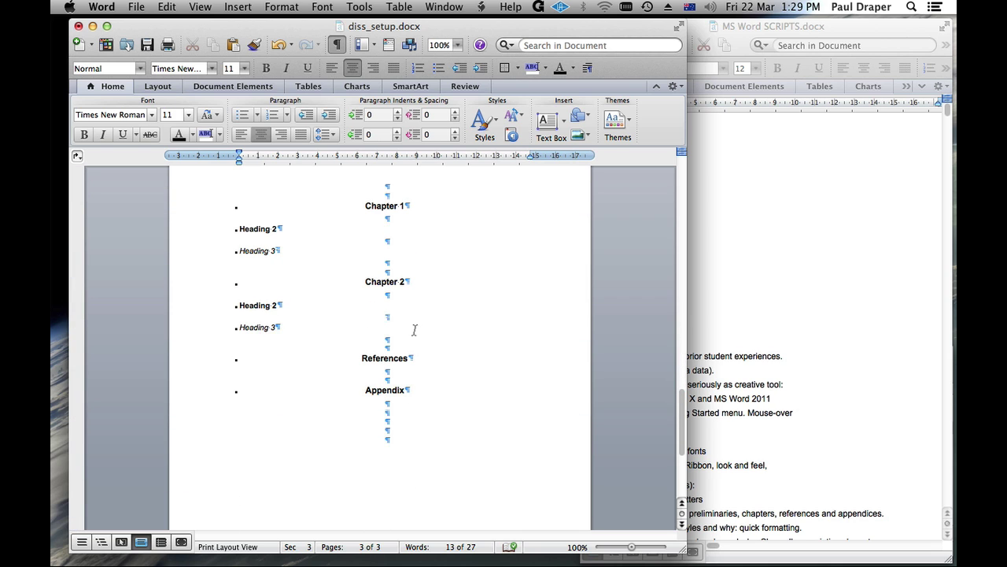
{"action": "scroll", "coordinate": [422, 315], "scroll_direction": "up", "scroll_amount": 15}
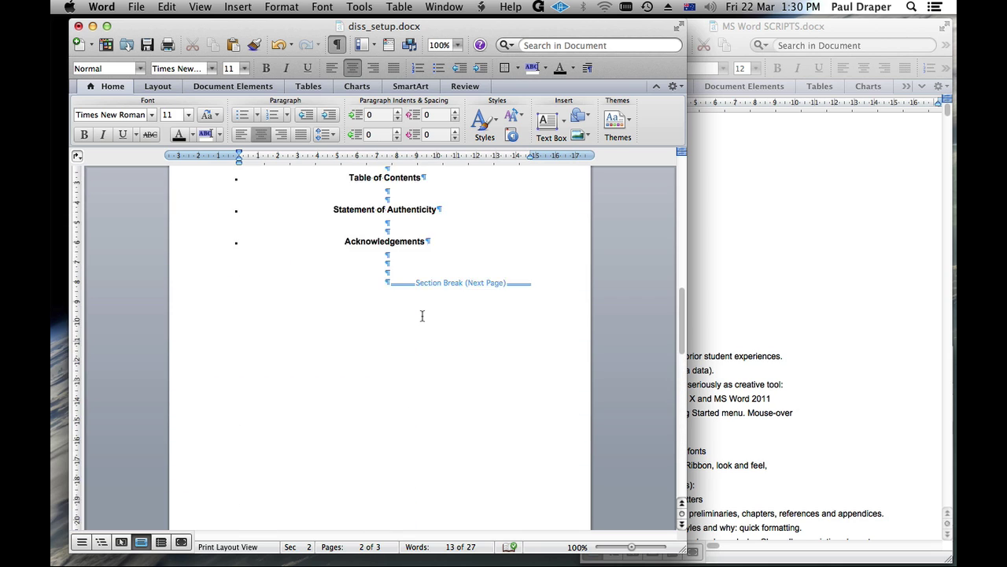
{"action": "scroll", "coordinate": [423, 315], "scroll_direction": "up", "scroll_amount": 5}
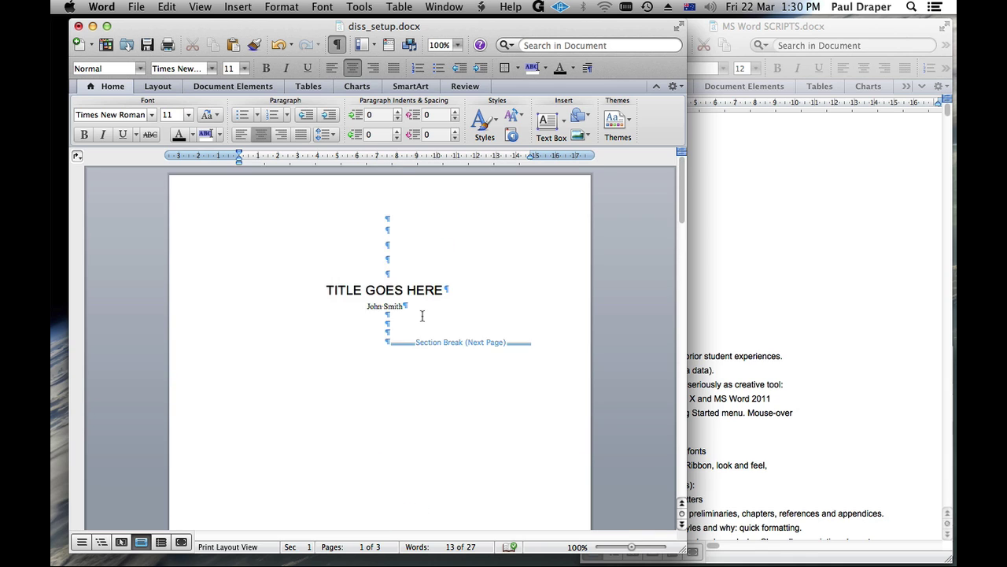
{"action": "scroll", "coordinate": [423, 316], "scroll_direction": "down", "scroll_amount": 5}
{"action": "scroll", "coordinate": [422, 315], "scroll_direction": "down", "scroll_amount": 5}
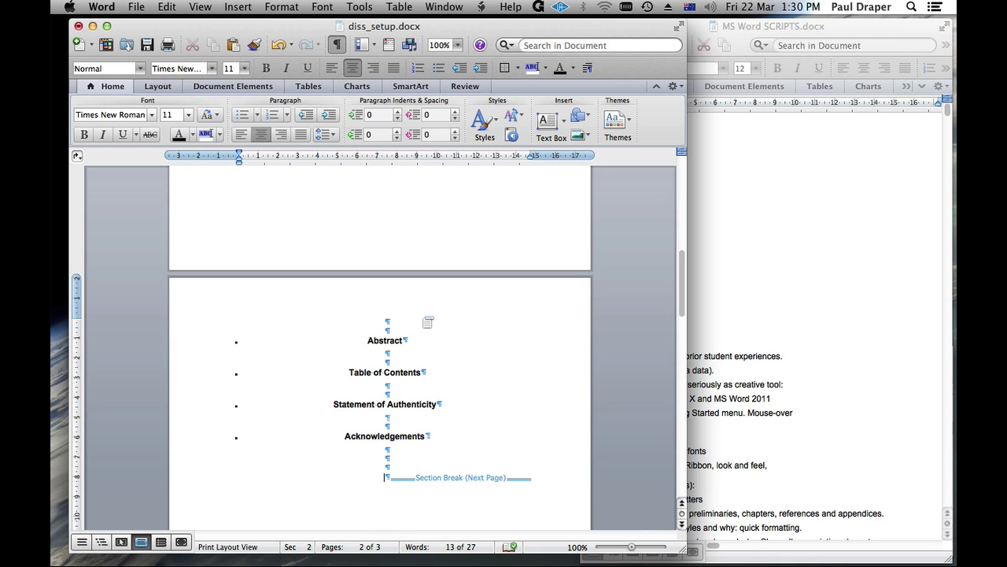
{"action": "left_click", "coordinate": [241, 307]}
{"action": "scroll", "coordinate": [506, 303], "scroll_direction": "up", "scroll_amount": 3}
{"action": "scroll", "coordinate": [506, 304], "scroll_direction": "down", "scroll_amount": 4}
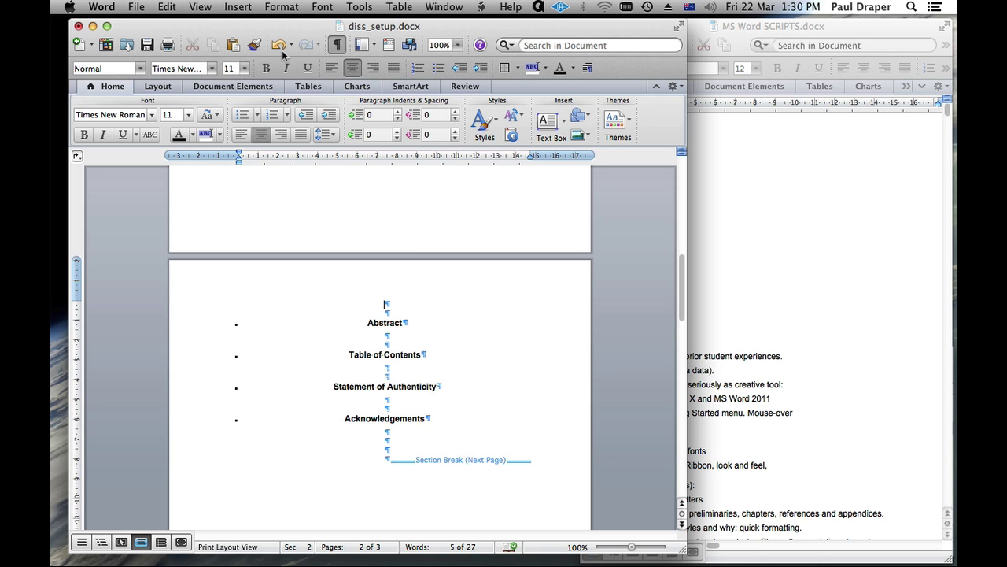
{"action": "left_click", "coordinate": [285, 8]}
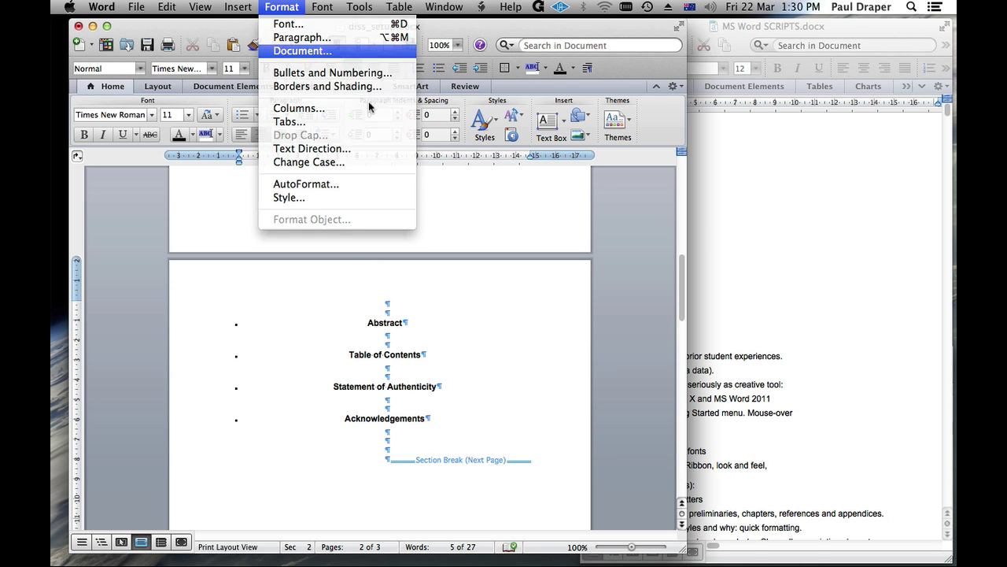
{"action": "left_click", "coordinate": [299, 50]}
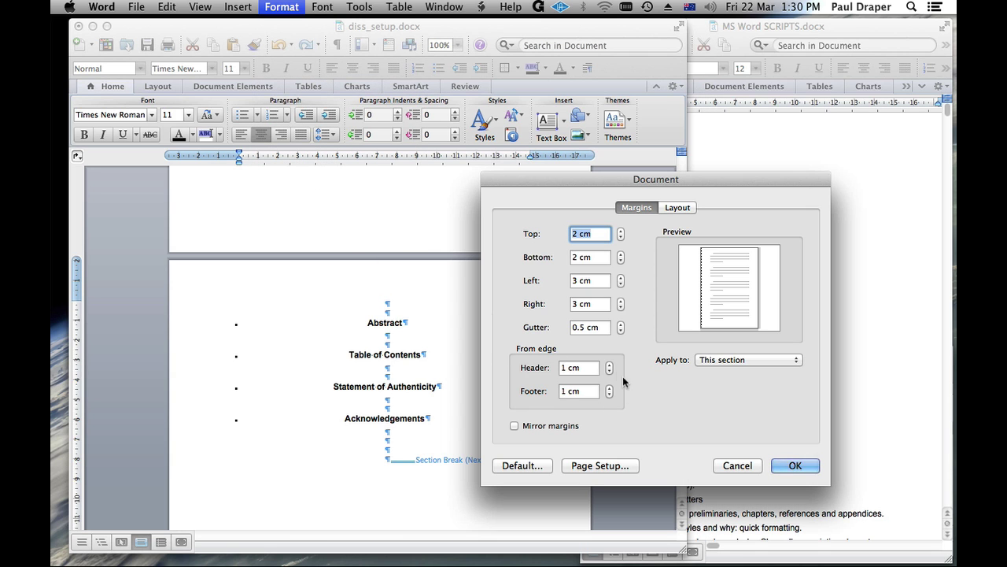
{"action": "left_click", "coordinate": [795, 465]}
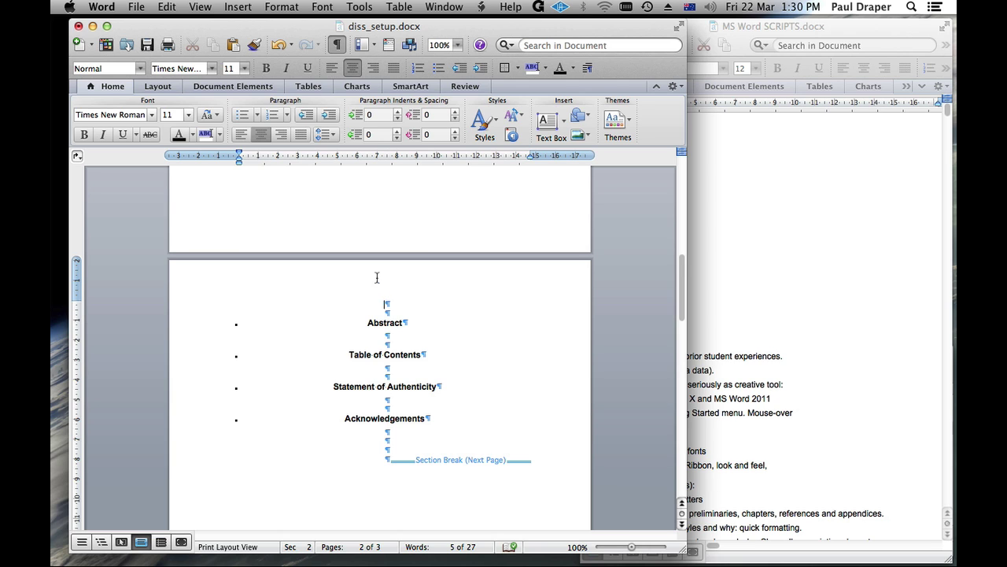
- Open the header of section 2, on the Abstract page, for editing
{"action": "scroll", "coordinate": [383, 260], "scroll_direction": "down", "scroll_amount": 2}
{"action": "left_click", "coordinate": [388, 215]}
{"action": "double_click", "coordinate": [388, 215]}
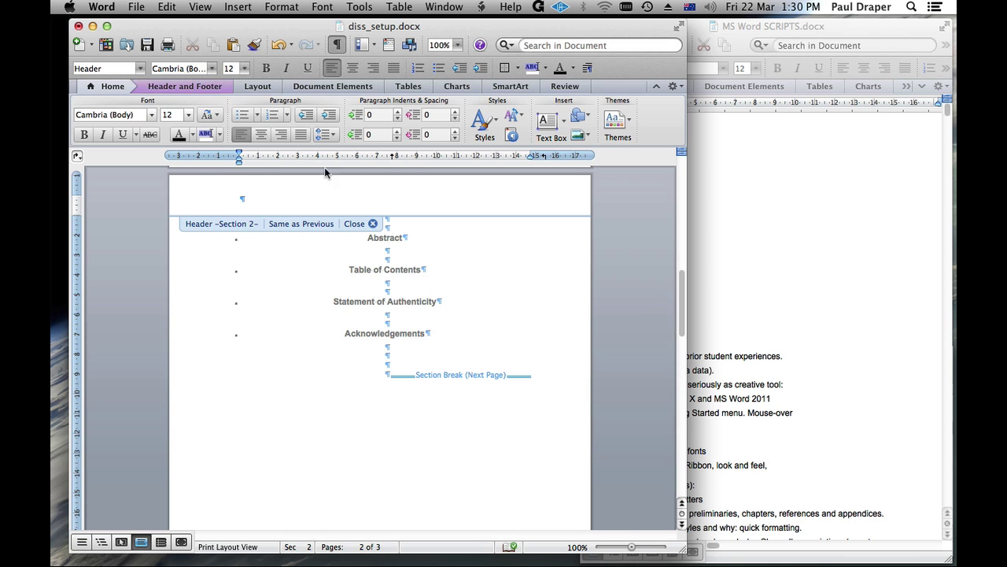
- Examine how the headers and footers of sections 1 and 2 are linked, and which break options are offered in header editing
{"action": "scroll", "coordinate": [294, 330], "scroll_direction": "down", "scroll_amount": 7}
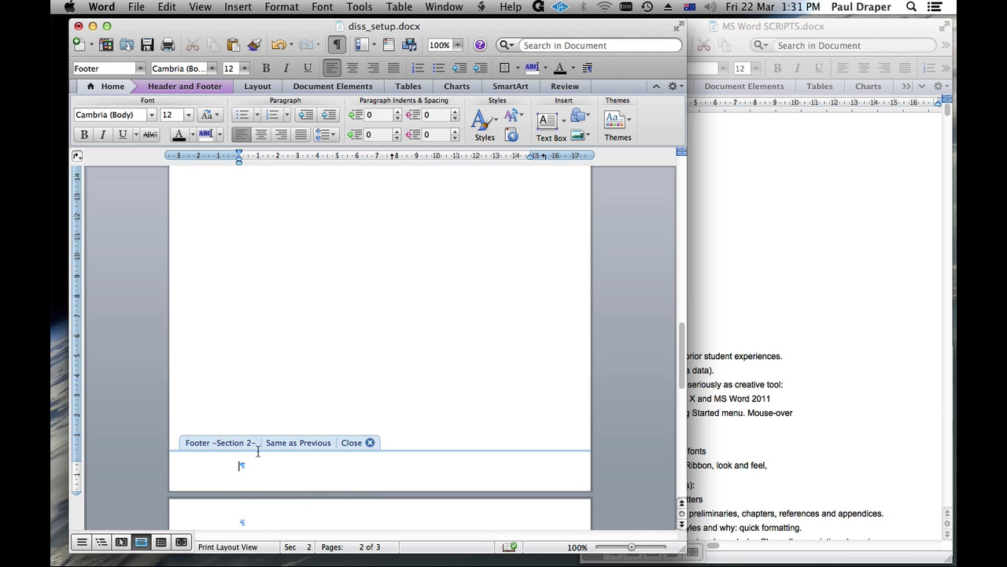
{"action": "scroll", "coordinate": [339, 389], "scroll_direction": "down", "scroll_amount": 9}
{"action": "scroll", "coordinate": [300, 301], "scroll_direction": "up", "scroll_amount": 1}
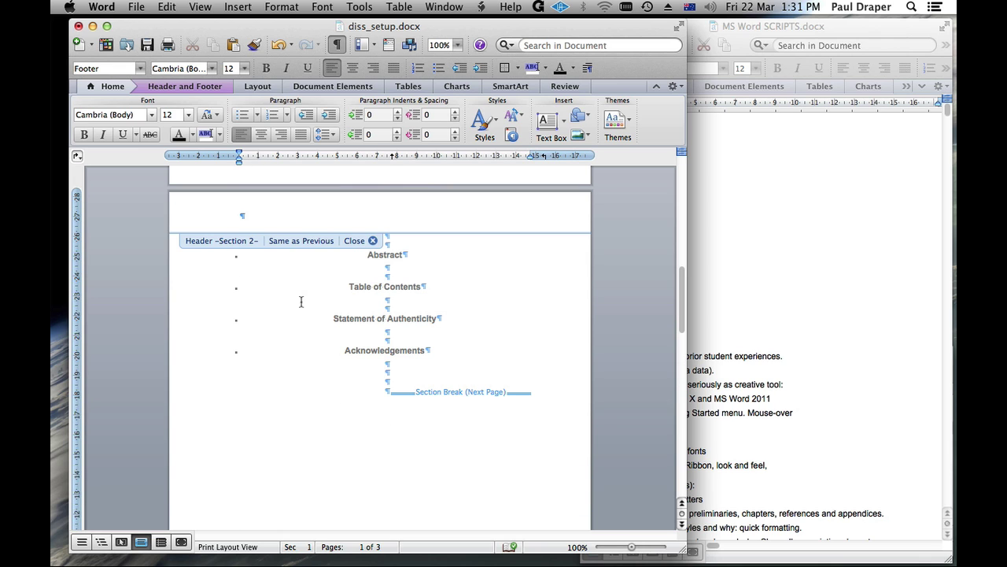
{"action": "left_click", "coordinate": [241, 217]}
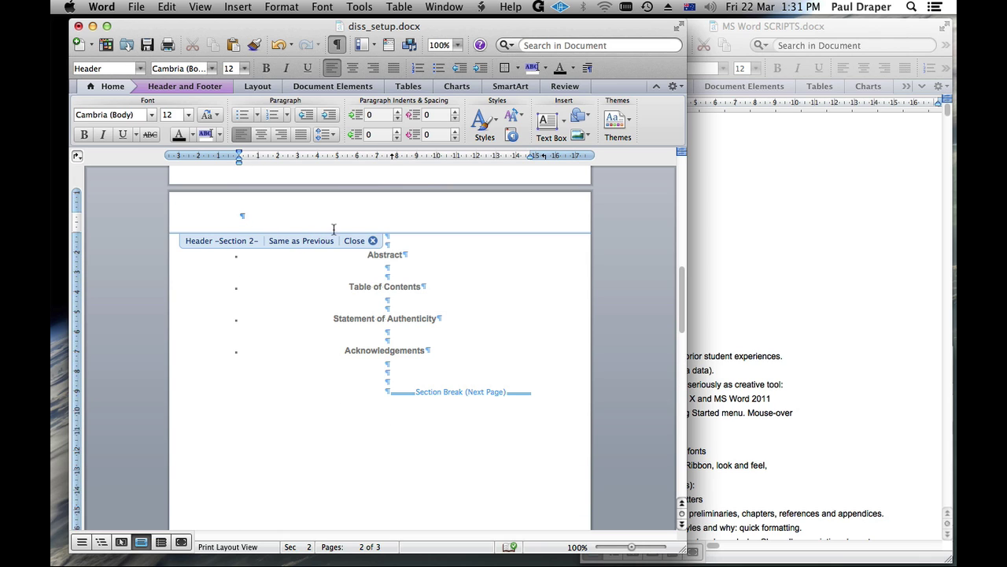
{"action": "scroll", "coordinate": [338, 227], "scroll_direction": "up", "scroll_amount": 10}
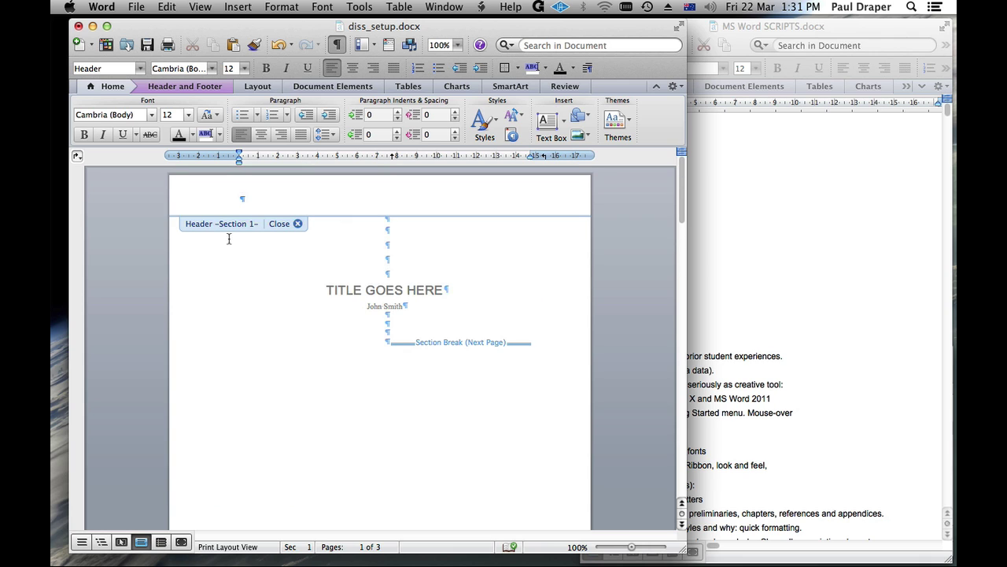
{"action": "scroll", "coordinate": [434, 272], "scroll_direction": "down", "scroll_amount": 10}
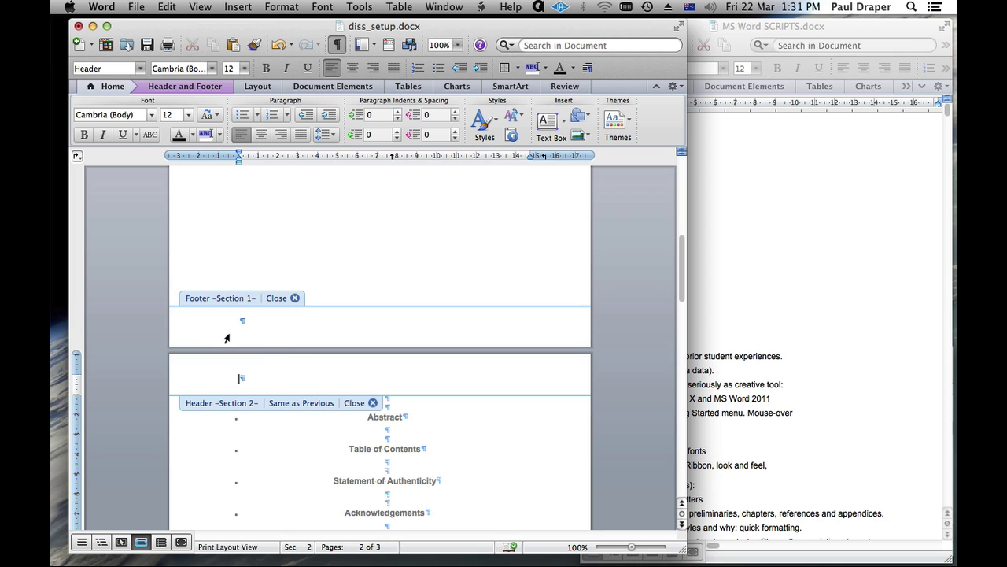
{"action": "scroll", "coordinate": [288, 370], "scroll_direction": "down", "scroll_amount": 1}
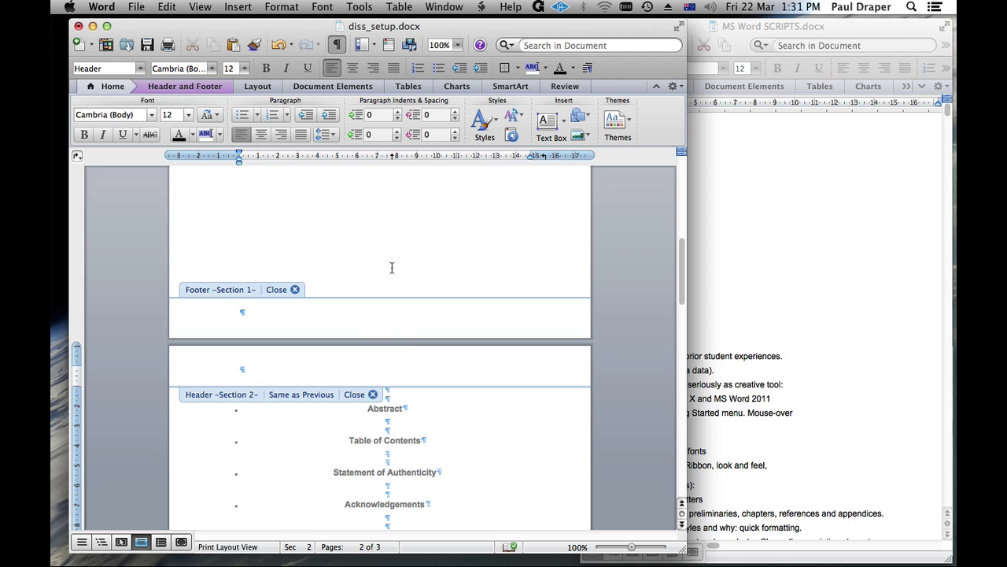
{"action": "left_click", "coordinate": [238, 7]}
{"action": "mouse_move", "coordinate": [242, 24]}
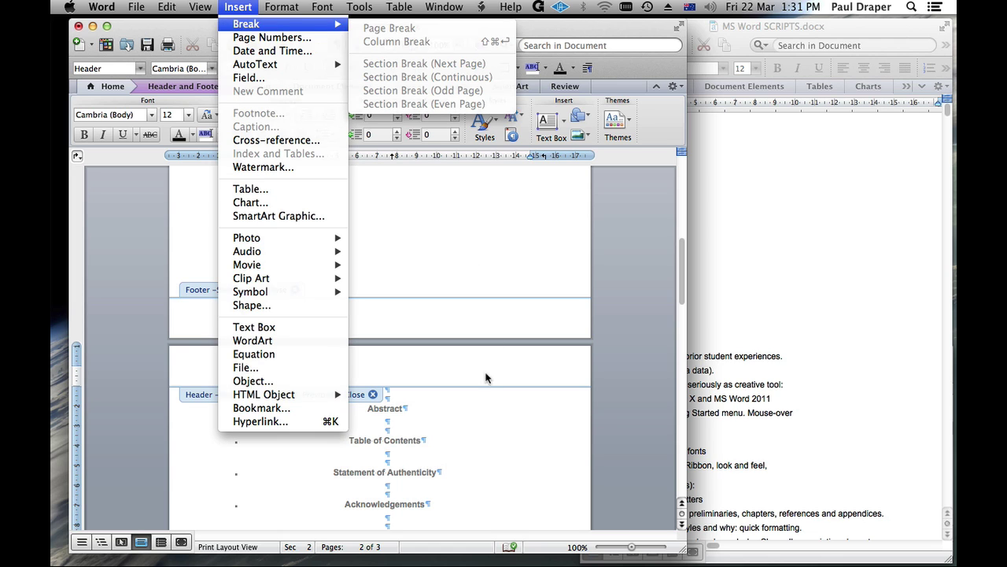
{"action": "left_click", "coordinate": [476, 446]}
{"action": "scroll", "coordinate": [491, 386], "scroll_direction": "down", "scroll_amount": 3}
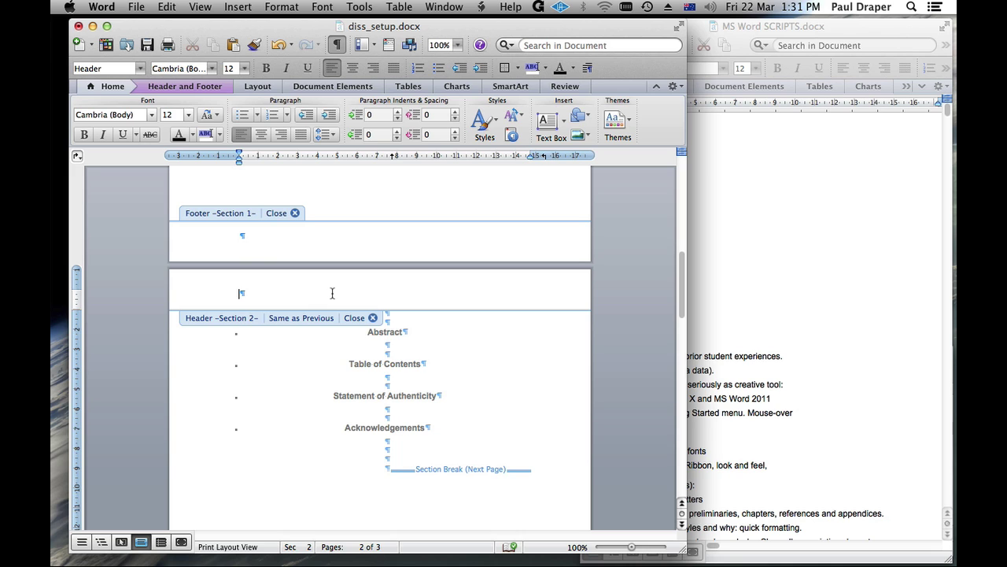
{"action": "scroll", "coordinate": [332, 293], "scroll_direction": "down", "scroll_amount": 2}
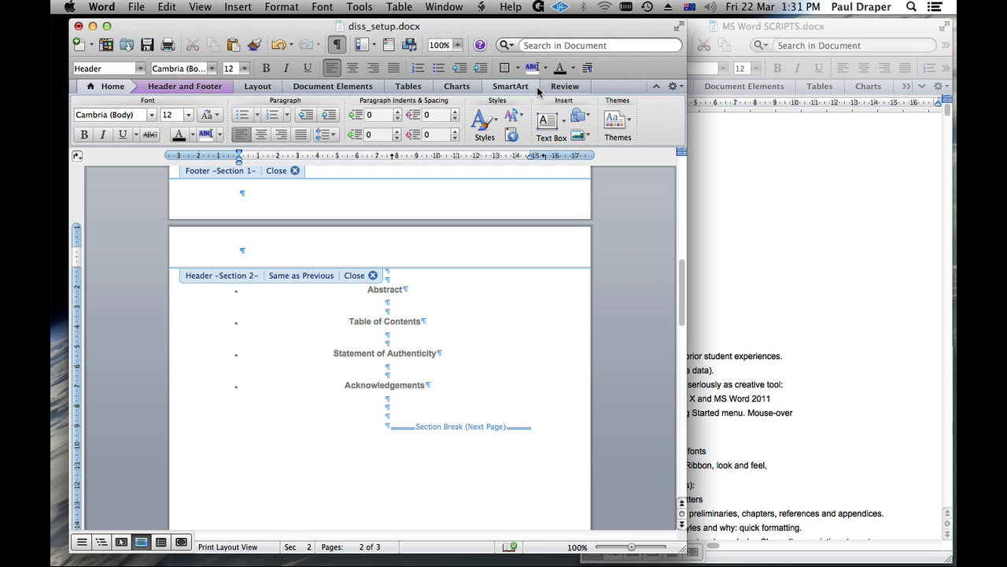
- Turn off Link to Previous for both the header and the footer of section 2
{"action": "left_click", "coordinate": [183, 86]}
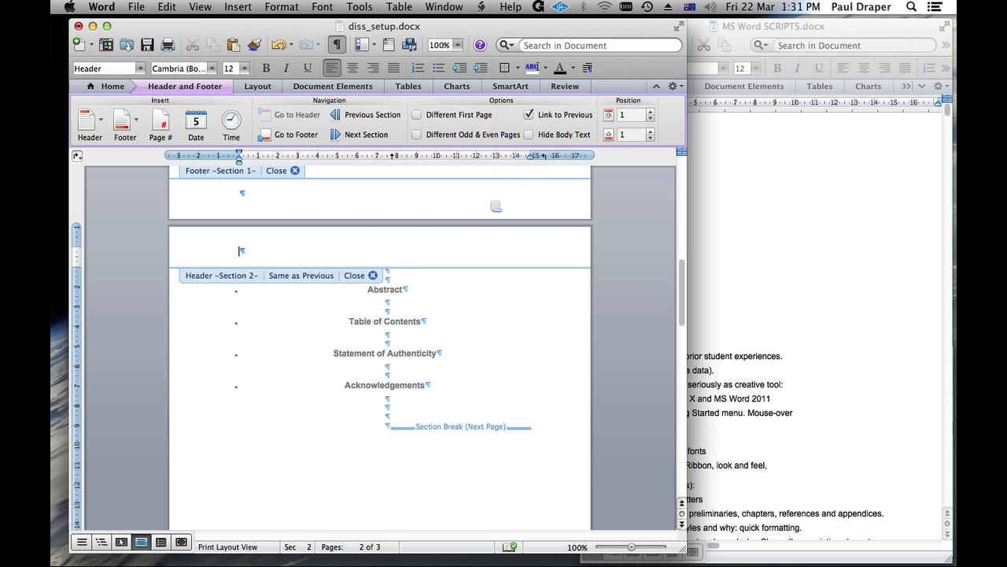
{"action": "left_click", "coordinate": [527, 115]}
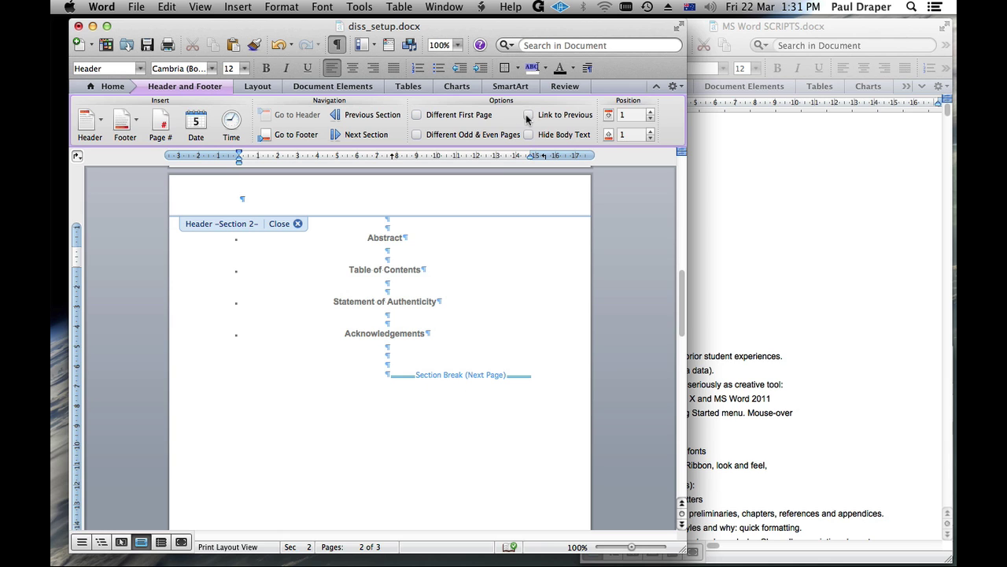
{"action": "scroll", "coordinate": [421, 228], "scroll_direction": "down", "scroll_amount": 10}
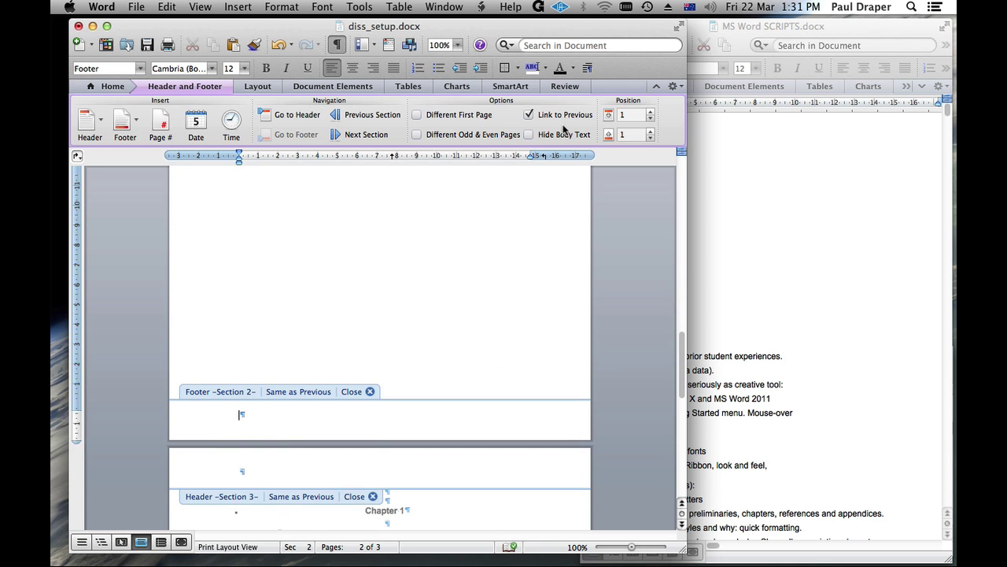
{"action": "left_click", "coordinate": [527, 114]}
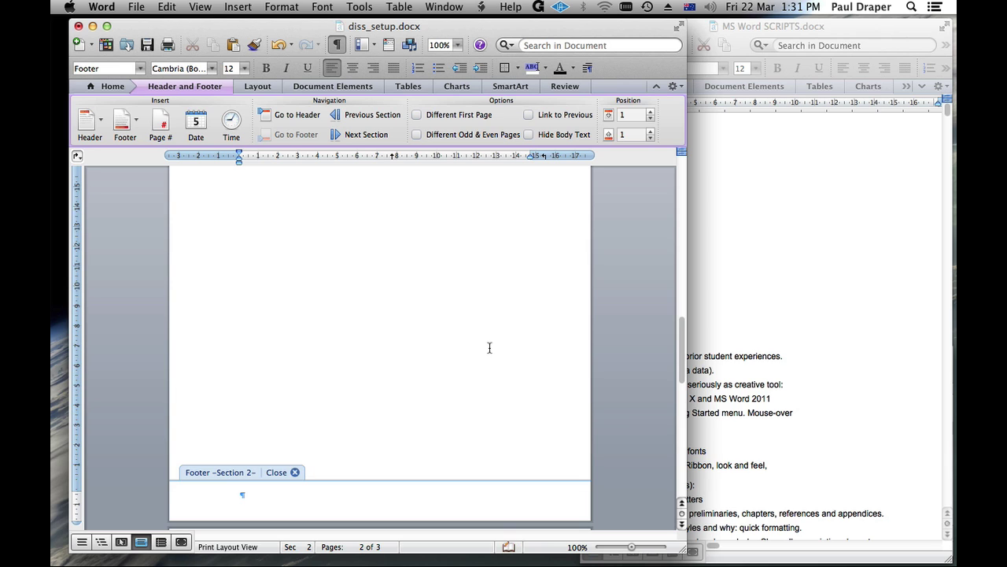
- Turn off Link to Previous for the header and footer of section 3, and return to editing the body text
{"action": "scroll", "coordinate": [490, 347], "scroll_direction": "down", "scroll_amount": 8}
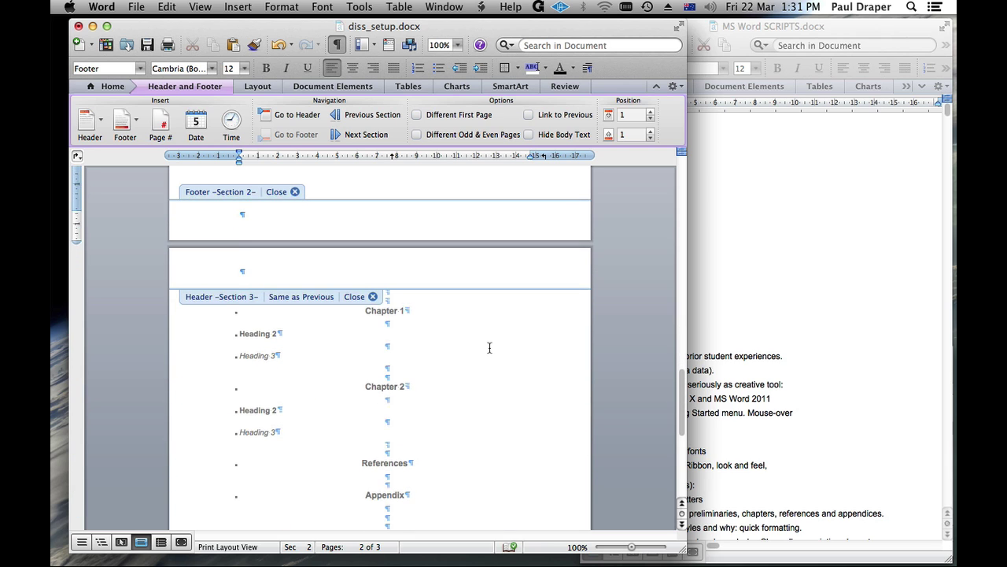
{"action": "scroll", "coordinate": [489, 347], "scroll_direction": "down", "scroll_amount": 2}
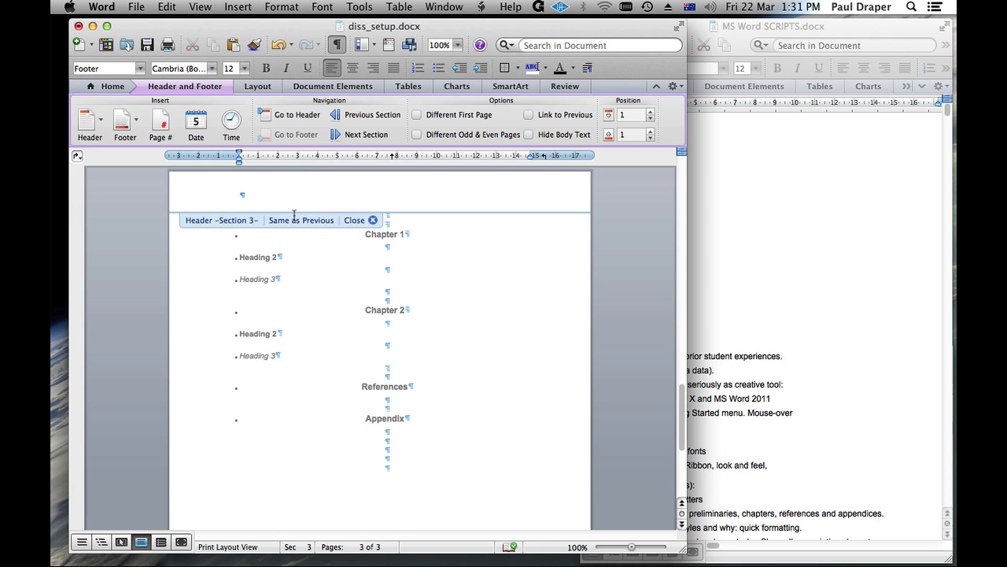
{"action": "left_click", "coordinate": [241, 195]}
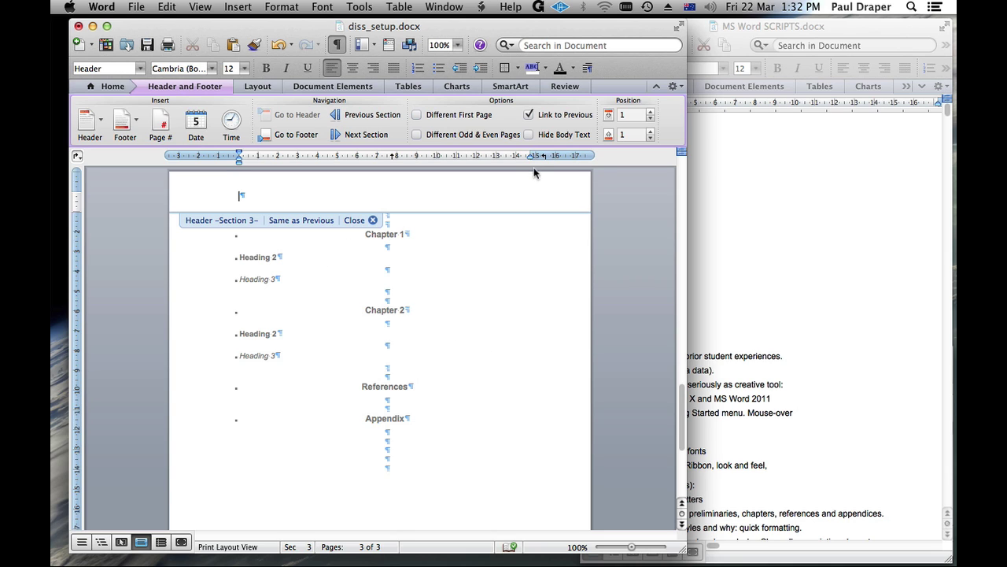
{"action": "left_click", "coordinate": [526, 114]}
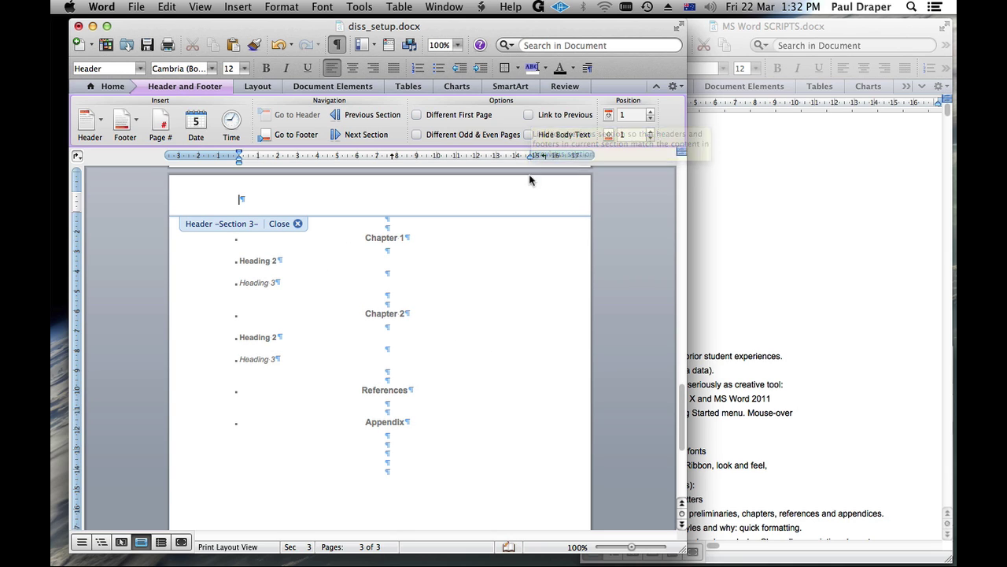
{"action": "scroll", "coordinate": [506, 260], "scroll_direction": "down", "scroll_amount": 3}
{"action": "scroll", "coordinate": [506, 261], "scroll_direction": "up", "scroll_amount": 8}
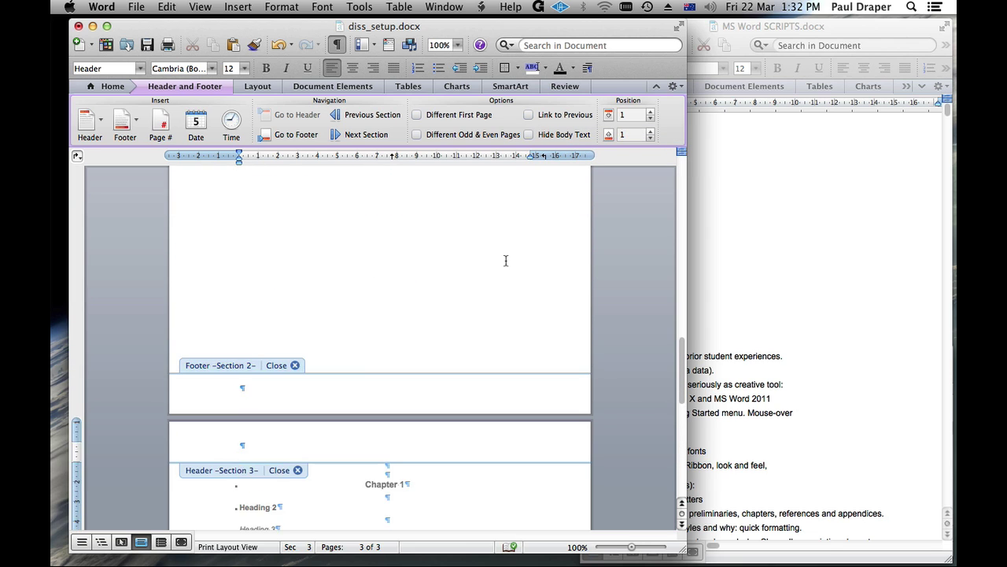
{"action": "scroll", "coordinate": [506, 261], "scroll_direction": "down", "scroll_amount": 15}
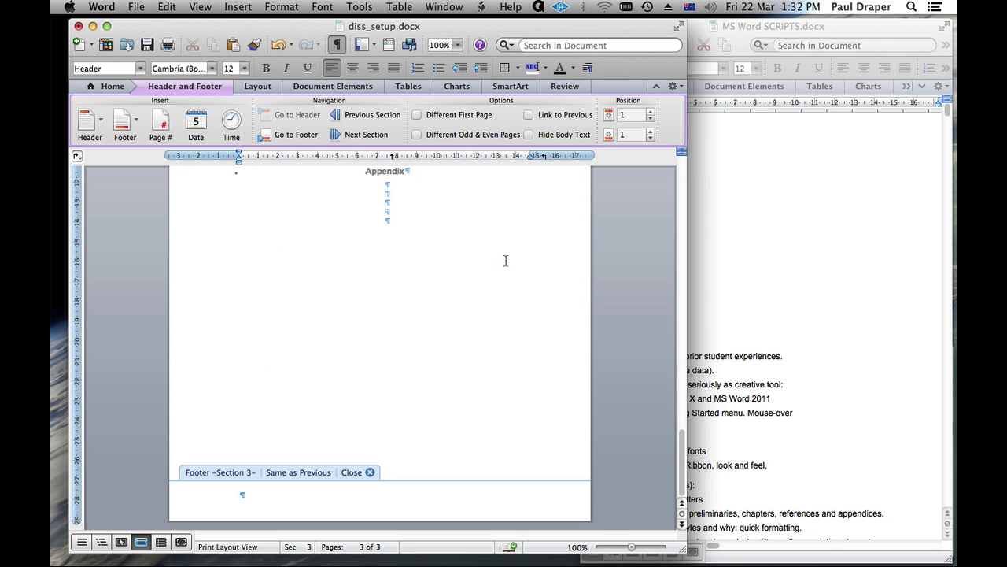
{"action": "left_click", "coordinate": [240, 494]}
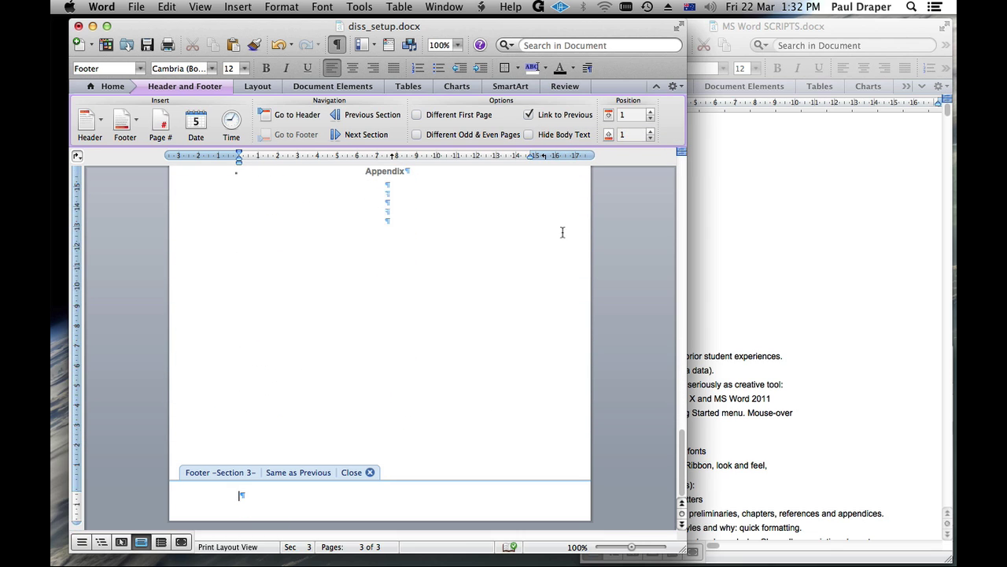
{"action": "left_click", "coordinate": [529, 115]}
{"action": "scroll", "coordinate": [499, 205], "scroll_direction": "up", "scroll_amount": 10}
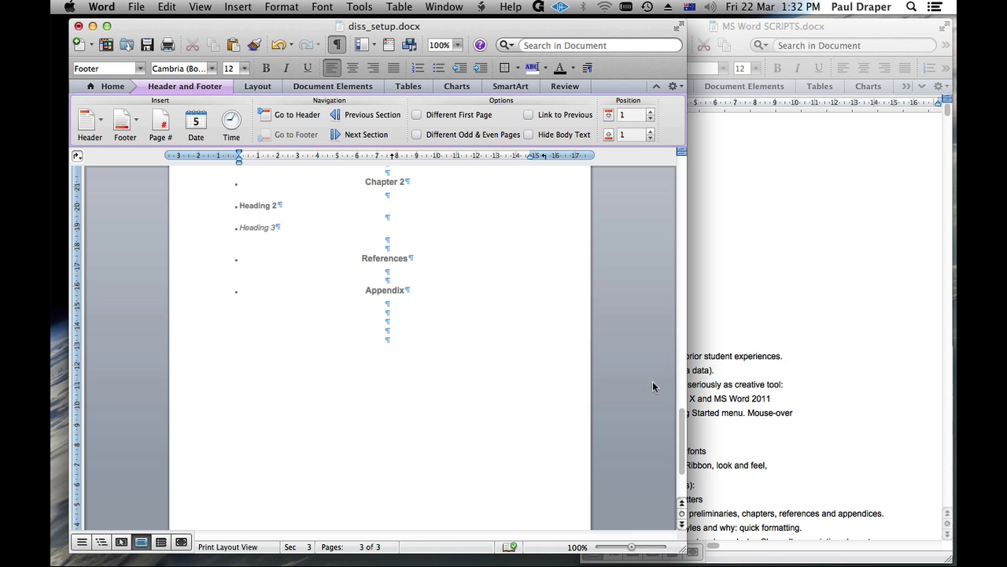
{"action": "left_click_drag", "start_coordinate": [682, 438], "coordinate": [680, 175]}
{"action": "double_click", "coordinate": [470, 414]}
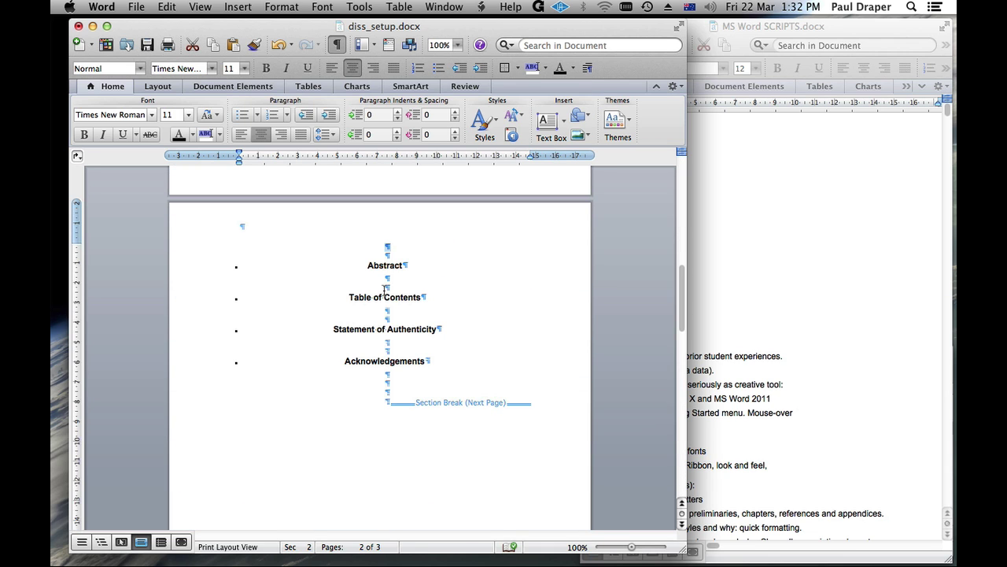
- Insert a page break between the Abstract and Table of Contents headings
{"action": "left_click", "coordinate": [430, 265]}
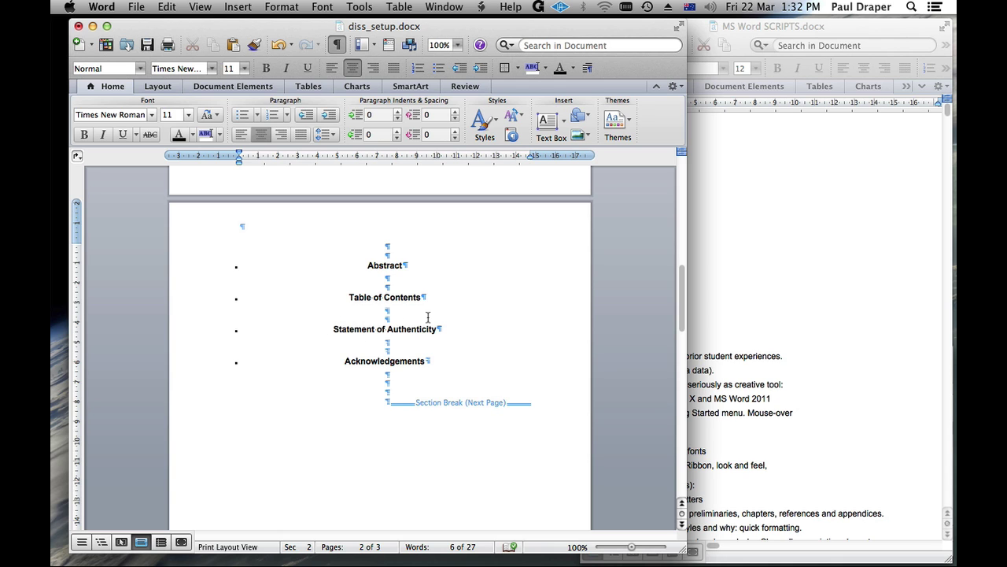
{"action": "left_click", "coordinate": [239, 7]}
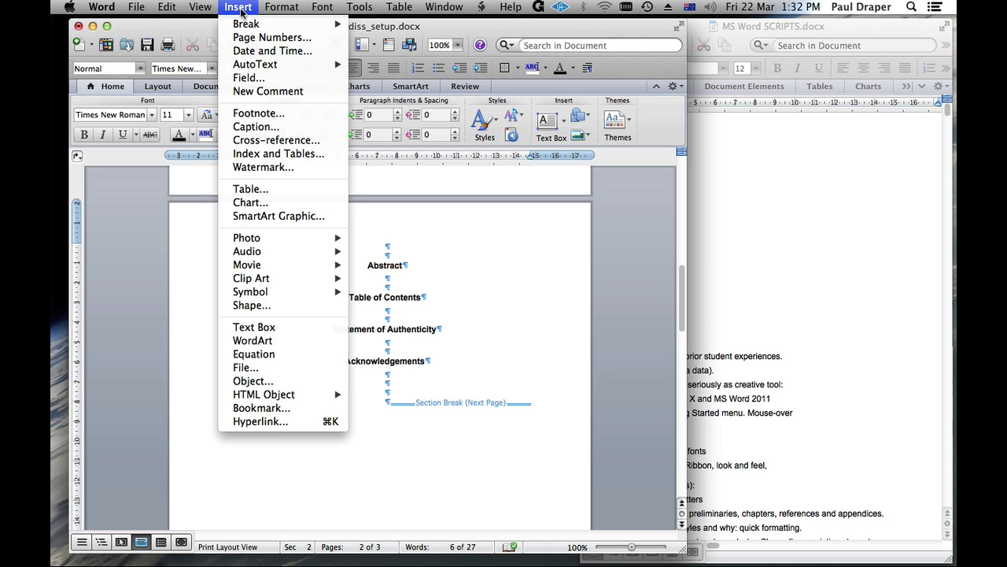
{"action": "mouse_move", "coordinate": [245, 23]}
{"action": "left_click", "coordinate": [395, 32]}
{"action": "scroll", "coordinate": [399, 294], "scroll_direction": "down", "scroll_amount": 3}
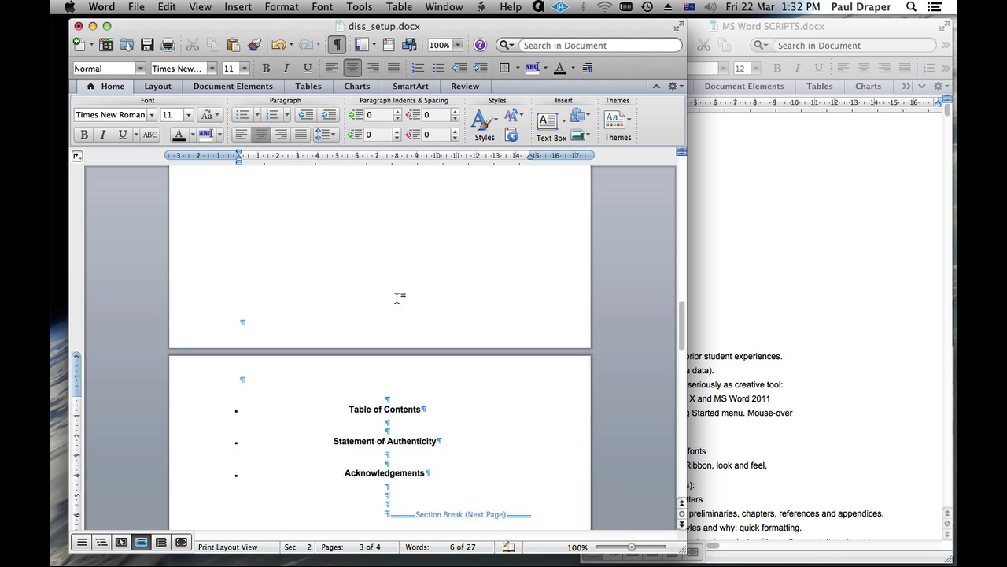
- Insert a page break between the Table of Contents and Statement of Authenticity headings
{"action": "left_click", "coordinate": [239, 8]}
{"action": "mouse_move", "coordinate": [264, 26]}
{"action": "left_click", "coordinate": [384, 30]}
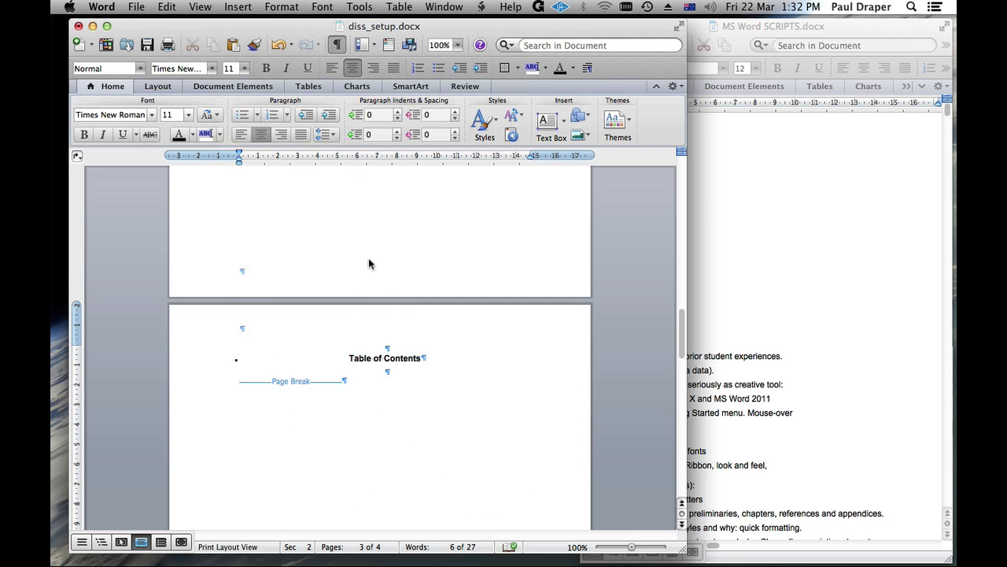
- Insert a page break between the Statement of Authenticity and Acknowledgements headings
{"action": "scroll", "coordinate": [369, 259], "scroll_direction": "down", "scroll_amount": 3}
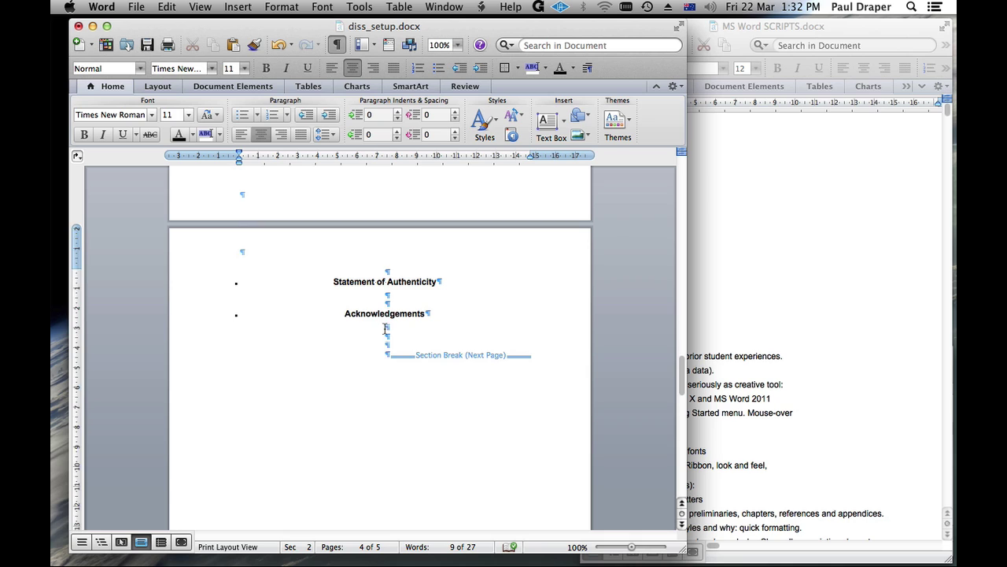
{"action": "left_click", "coordinate": [386, 303]}
{"action": "key", "text": "super+Return"}
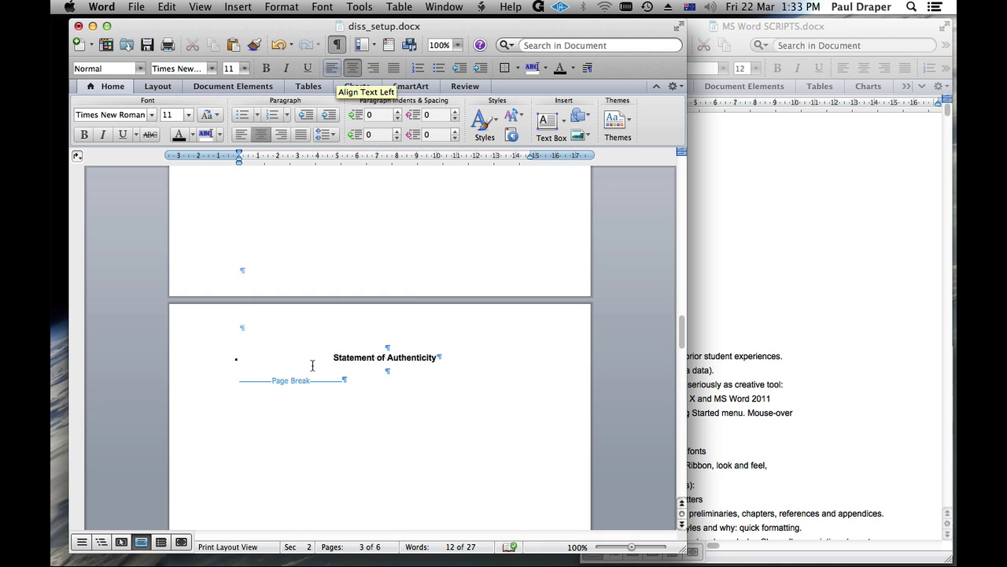
{"action": "scroll", "coordinate": [311, 366], "scroll_direction": "down", "scroll_amount": 10}
{"action": "scroll", "coordinate": [312, 366], "scroll_direction": "down", "scroll_amount": 5}
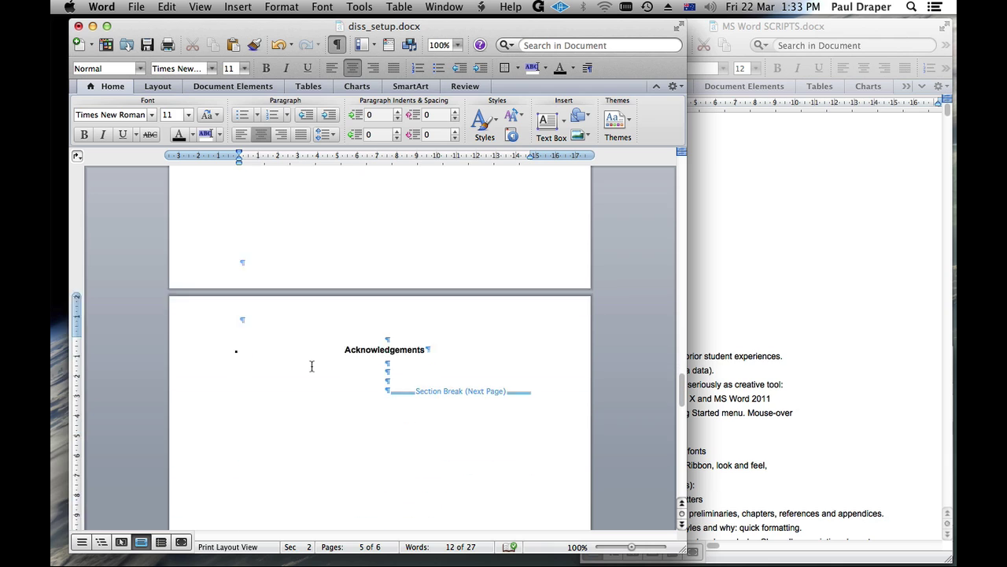
- Add two blank paragraphs below the Table of Contents heading, before its page break
{"action": "scroll", "coordinate": [341, 260], "scroll_direction": "up", "scroll_amount": 15}
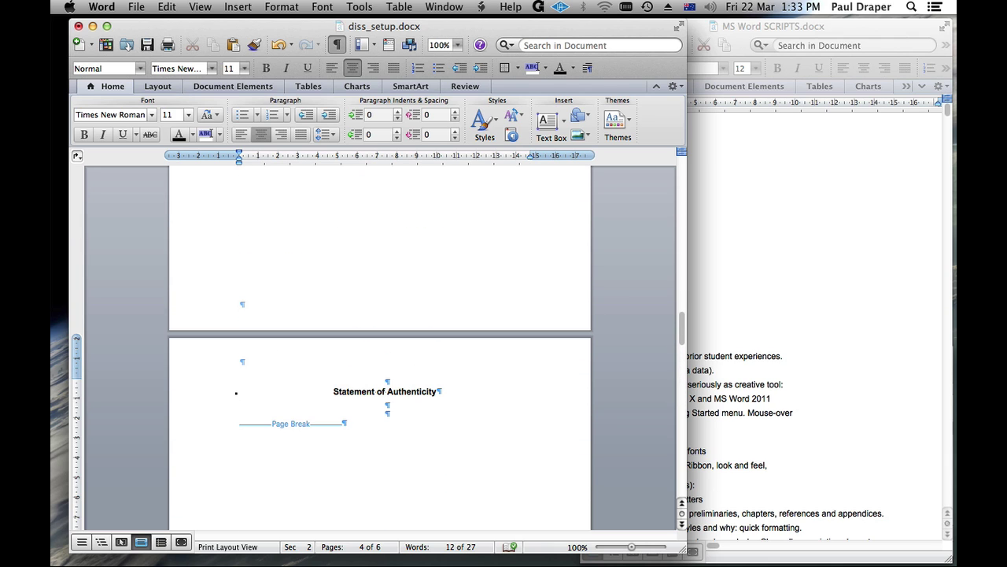
{"action": "scroll", "coordinate": [382, 353], "scroll_direction": "down", "scroll_amount": 10}
{"action": "scroll", "coordinate": [382, 353], "scroll_direction": "up", "scroll_amount": 2}
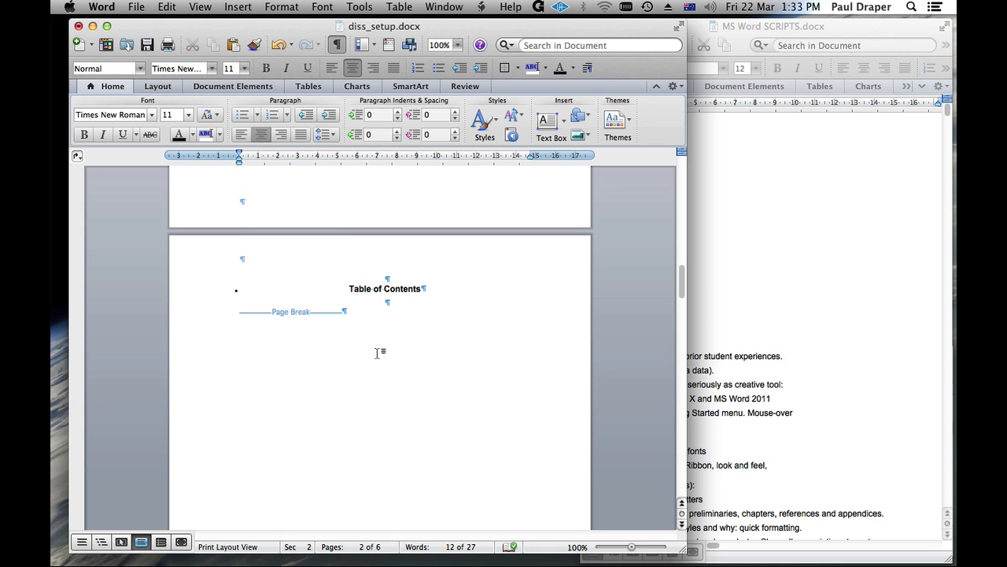
{"action": "left_click", "coordinate": [382, 303]}
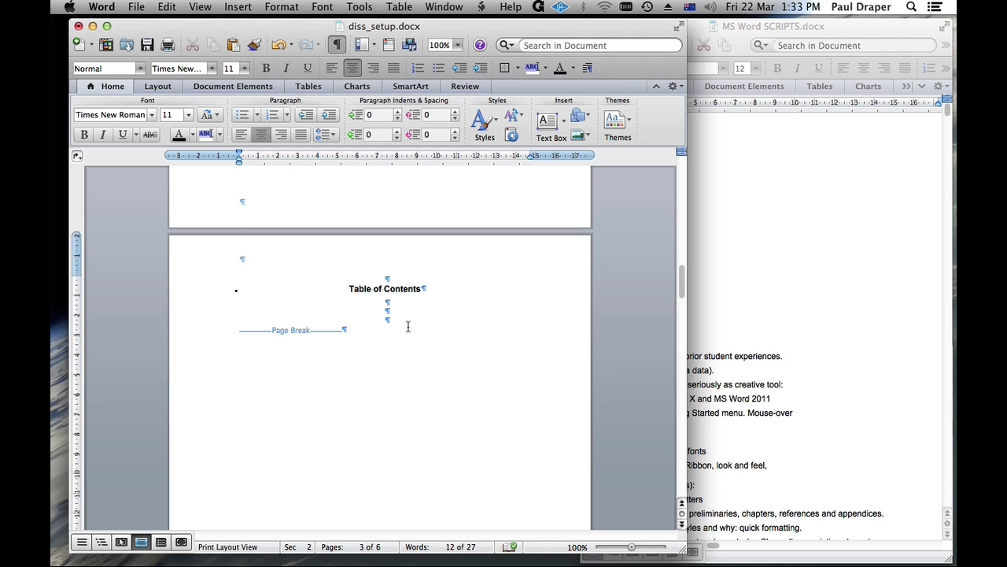
- Open the footer of section 2 on the Abstract page and bring up its page number settings
{"action": "scroll", "coordinate": [408, 325], "scroll_direction": "up", "scroll_amount": 10}
{"action": "scroll", "coordinate": [408, 325], "scroll_direction": "down", "scroll_amount": 10}
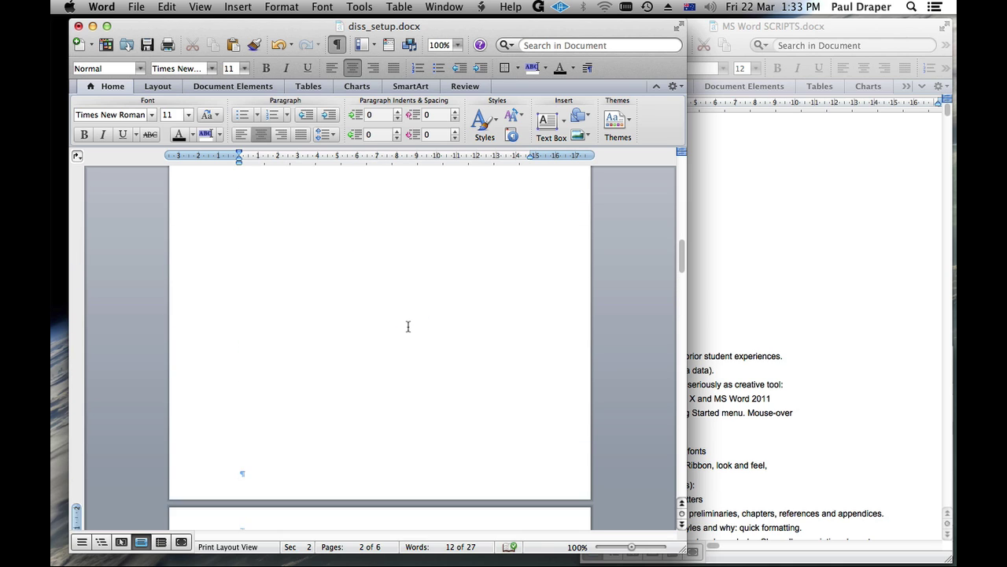
{"action": "scroll", "coordinate": [393, 247], "scroll_direction": "up", "scroll_amount": 10}
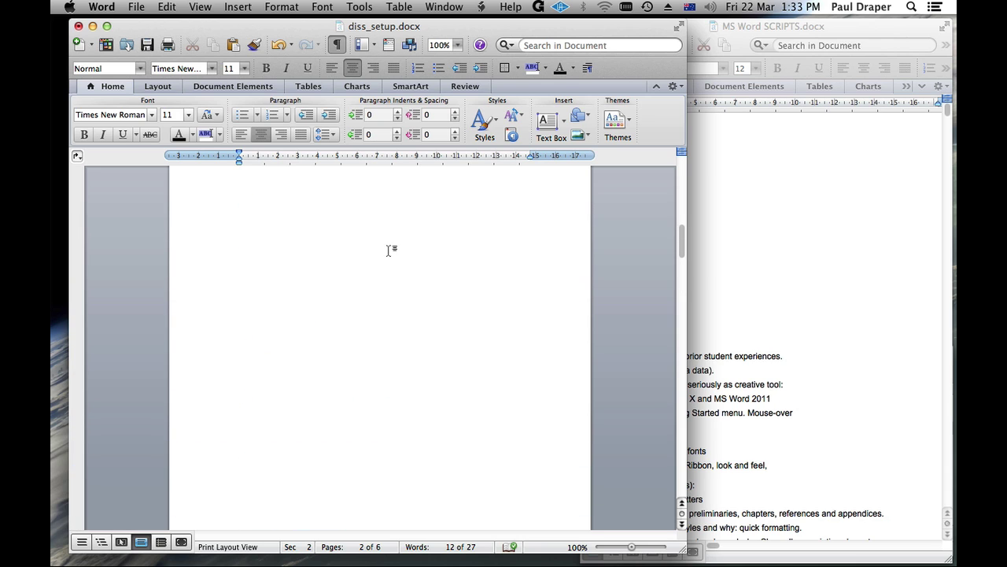
{"action": "scroll", "coordinate": [435, 357], "scroll_direction": "up", "scroll_amount": 5}
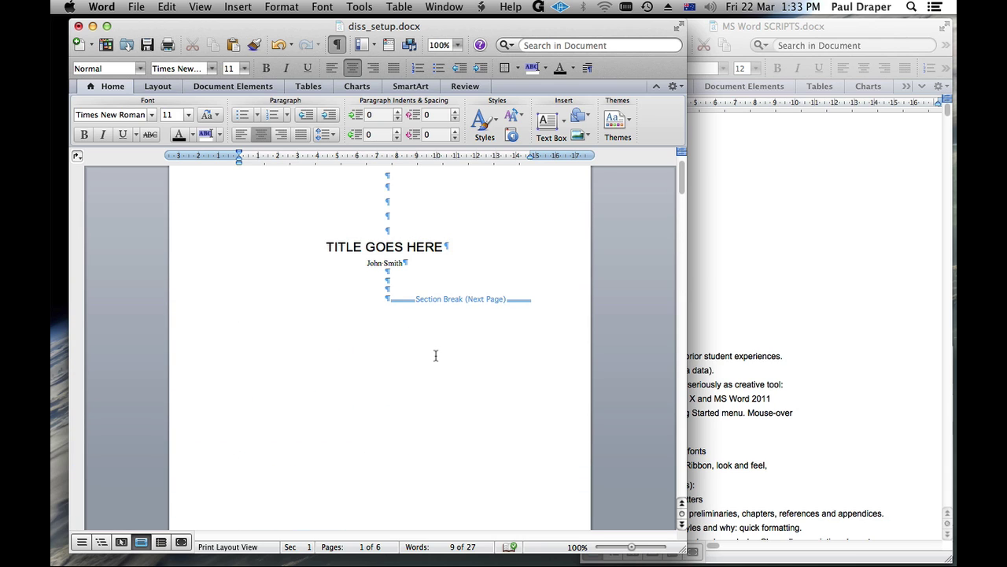
{"action": "scroll", "coordinate": [435, 355], "scroll_direction": "up", "scroll_amount": 2}
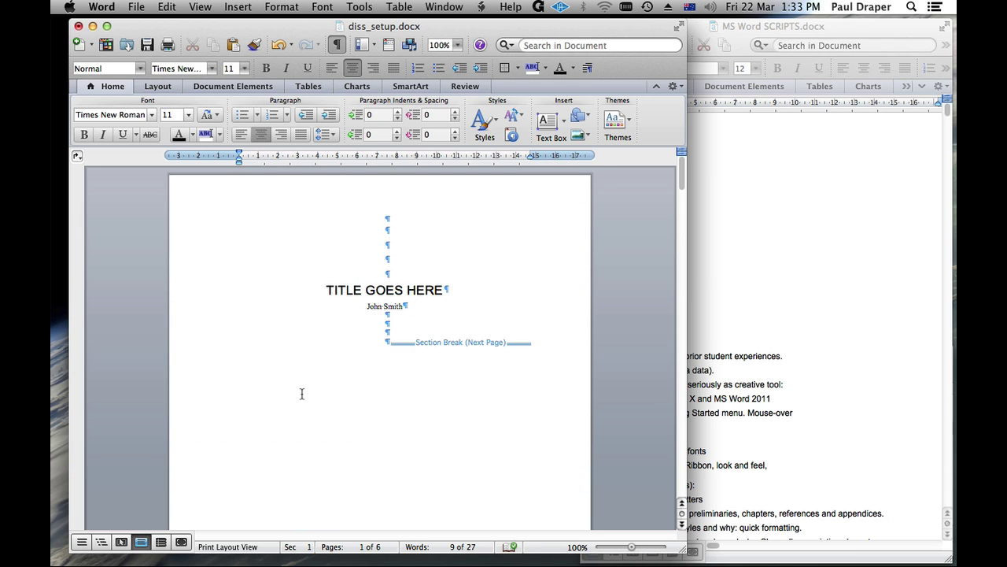
{"action": "scroll", "coordinate": [440, 341], "scroll_direction": "down", "scroll_amount": 10}
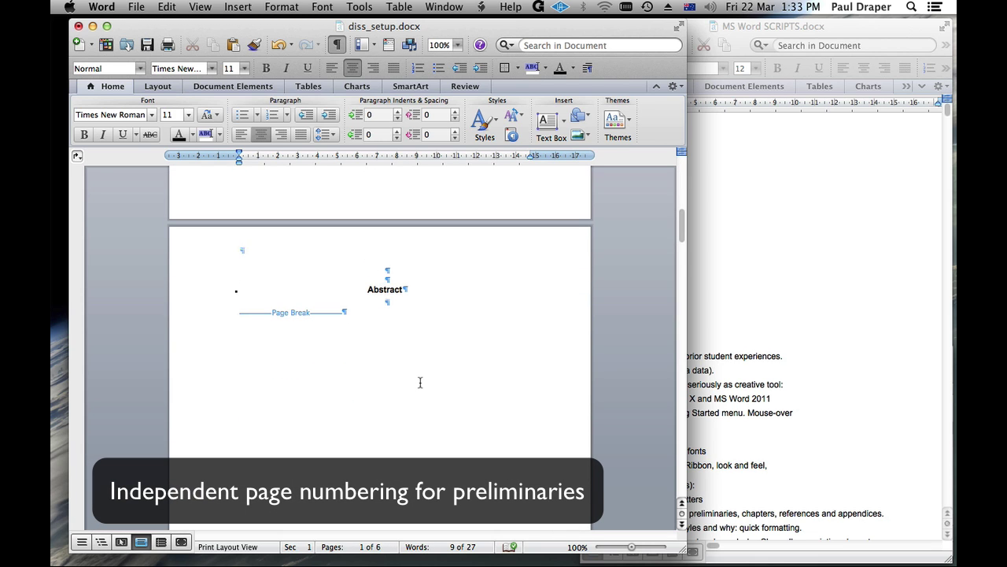
{"action": "scroll", "coordinate": [420, 382], "scroll_direction": "down", "scroll_amount": 5}
{"action": "double_click", "coordinate": [239, 442]}
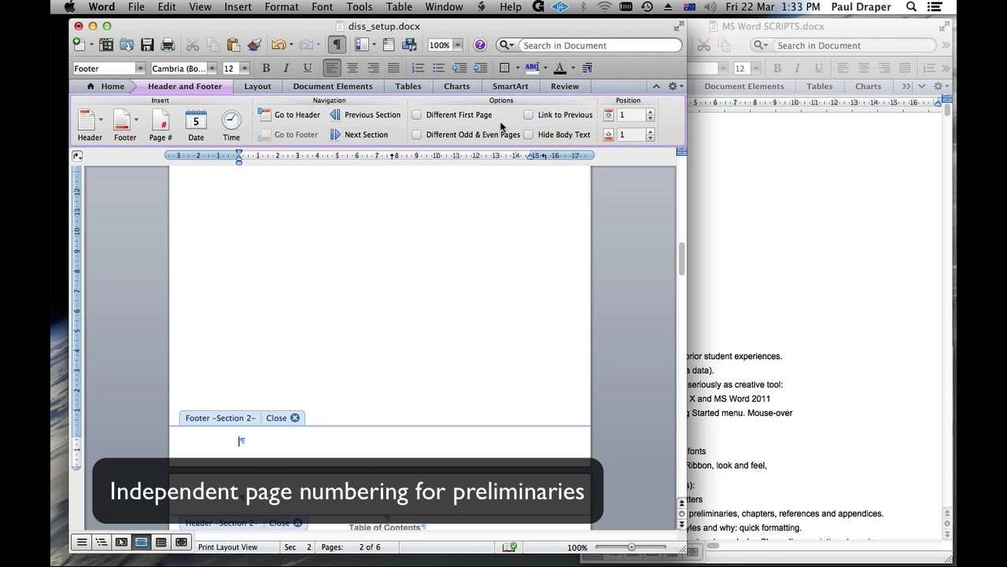
{"action": "left_click", "coordinate": [236, 8]}
{"action": "left_click", "coordinate": [236, 37]}
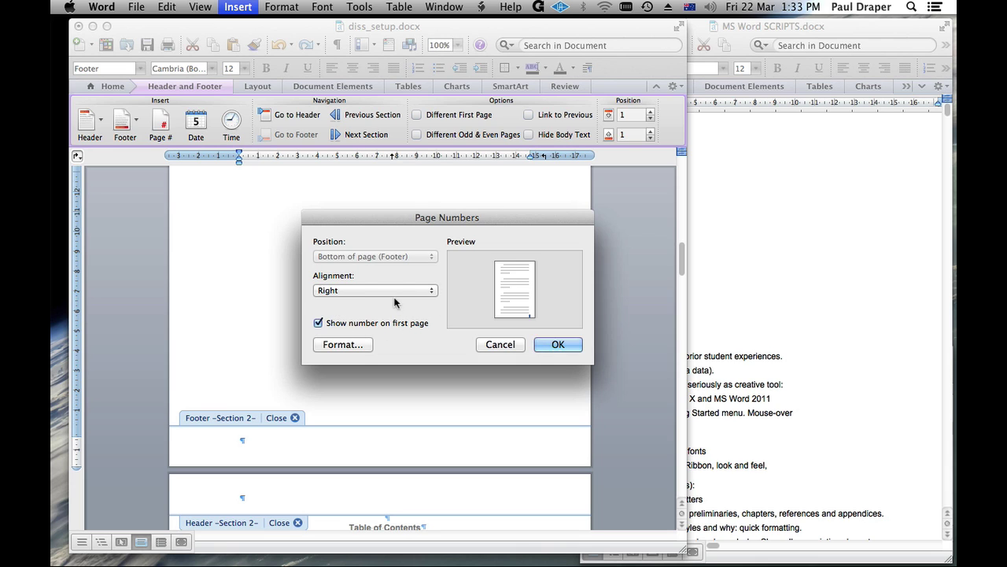
- Insert right-aligned page numbers in the section 2 footer, formatted as i, ii, iii and starting at i
{"action": "left_click", "coordinate": [348, 344]}
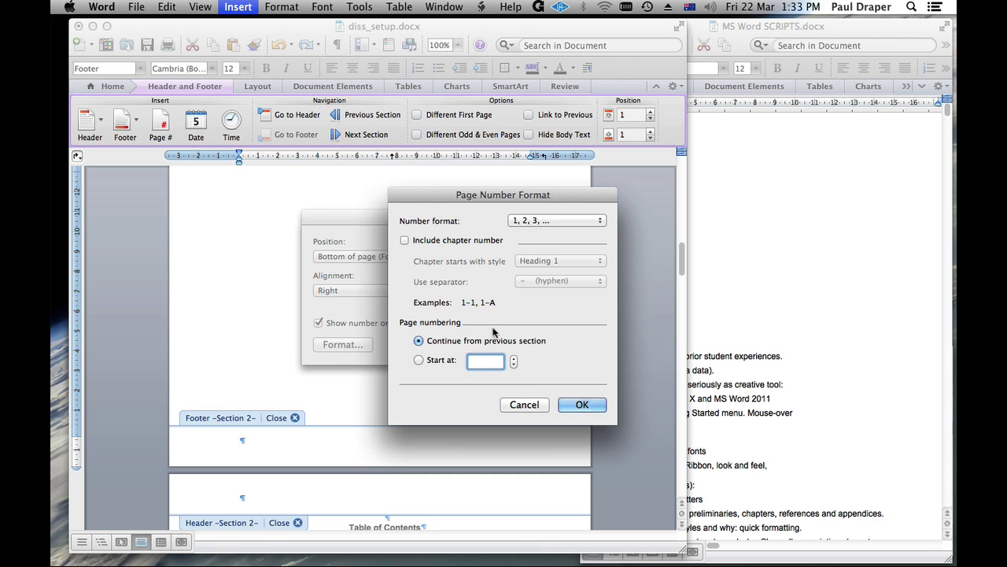
{"action": "left_click", "coordinate": [533, 221]}
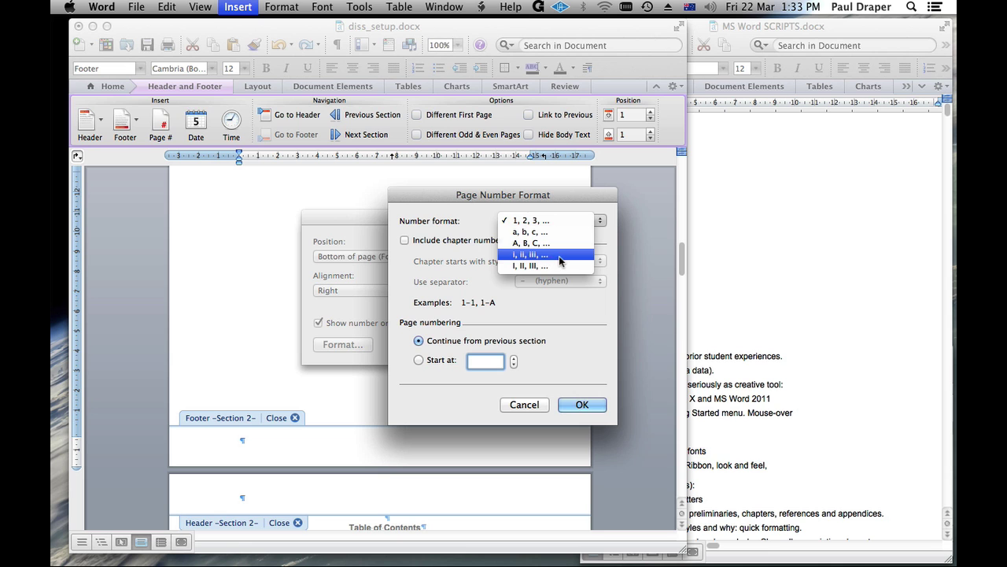
{"action": "left_click", "coordinate": [561, 255]}
{"action": "left_click", "coordinate": [419, 360]}
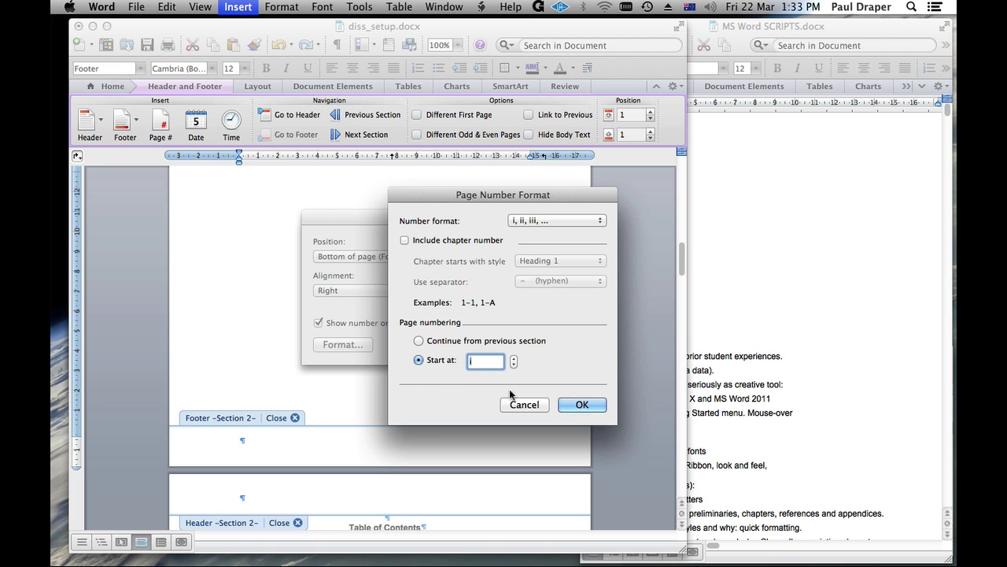
{"action": "left_click", "coordinate": [580, 406]}
{"action": "left_click", "coordinate": [558, 344]}
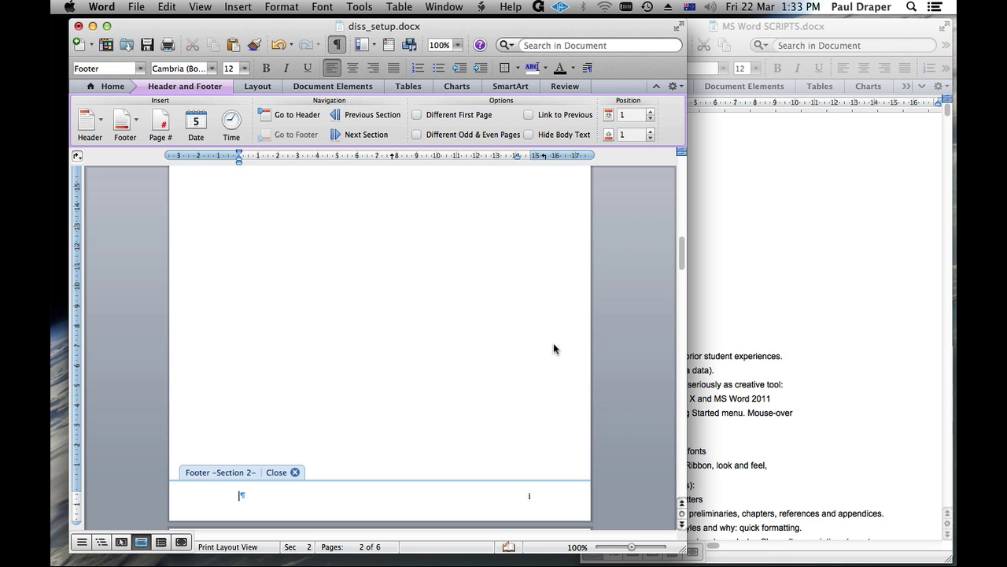
- Check the page numbers through section 2, and open the page number settings for the section 3 footer
{"action": "scroll", "coordinate": [498, 364], "scroll_direction": "down", "scroll_amount": 3}
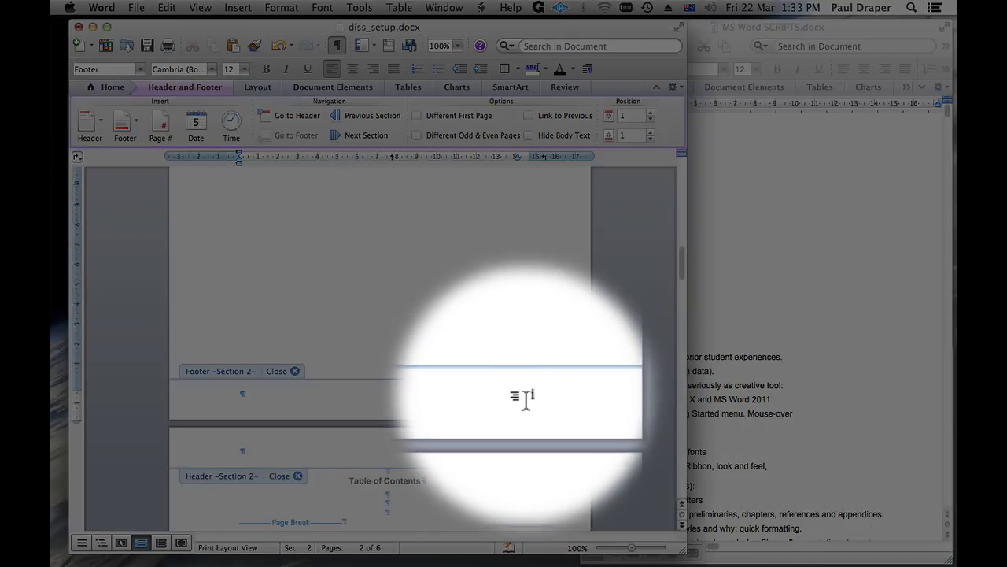
{"action": "scroll", "coordinate": [550, 390], "scroll_direction": "down", "scroll_amount": 5}
{"action": "scroll", "coordinate": [551, 384], "scroll_direction": "down", "scroll_amount": 10}
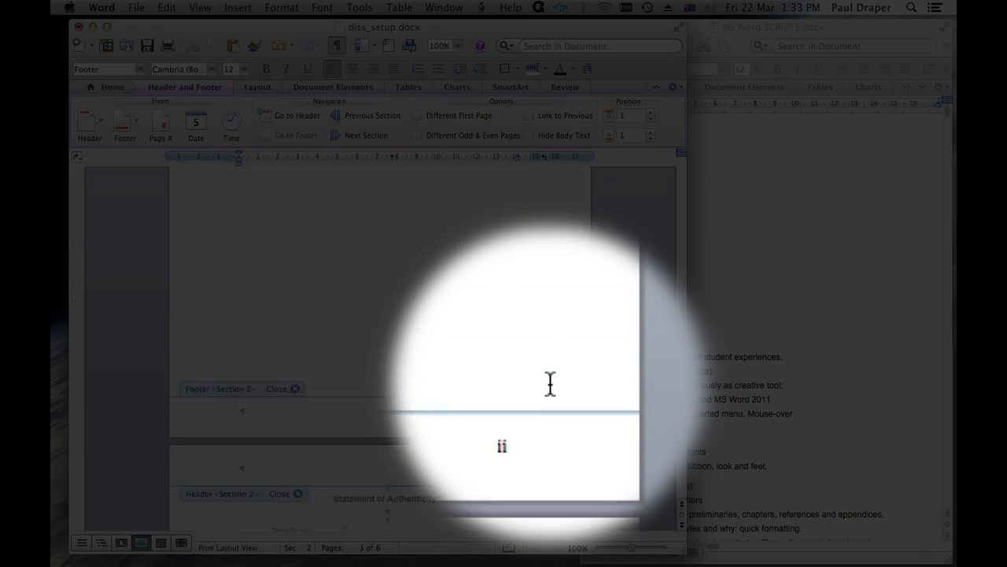
{"action": "scroll", "coordinate": [535, 393], "scroll_direction": "down", "scroll_amount": 10}
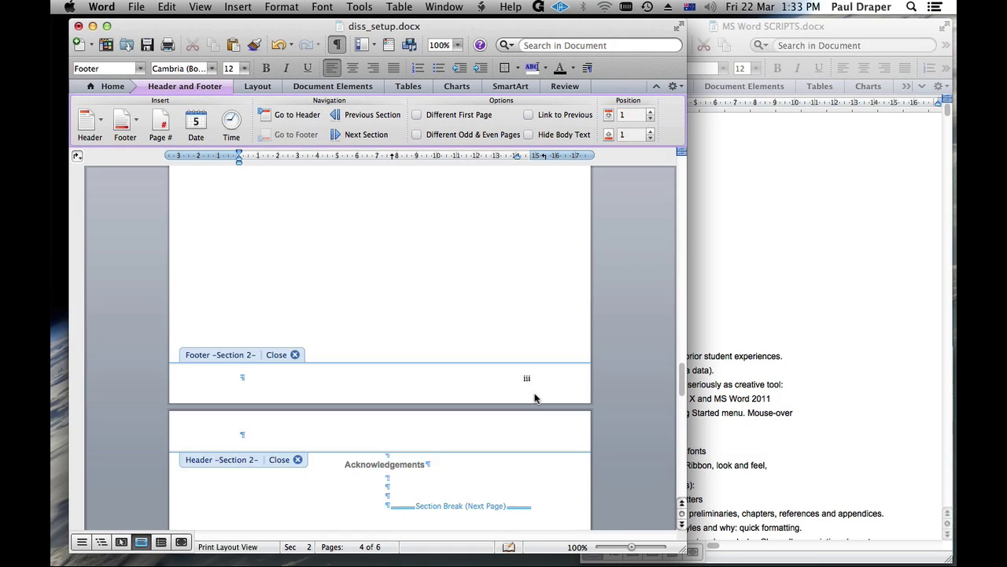
{"action": "scroll", "coordinate": [506, 364], "scroll_direction": "down", "scroll_amount": 10}
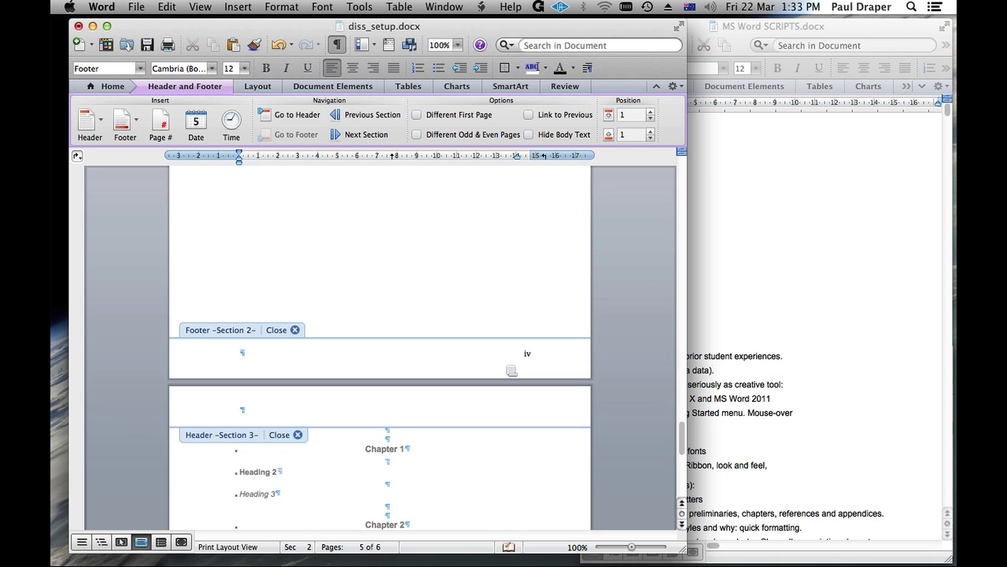
{"action": "scroll", "coordinate": [506, 364], "scroll_direction": "down", "scroll_amount": 10}
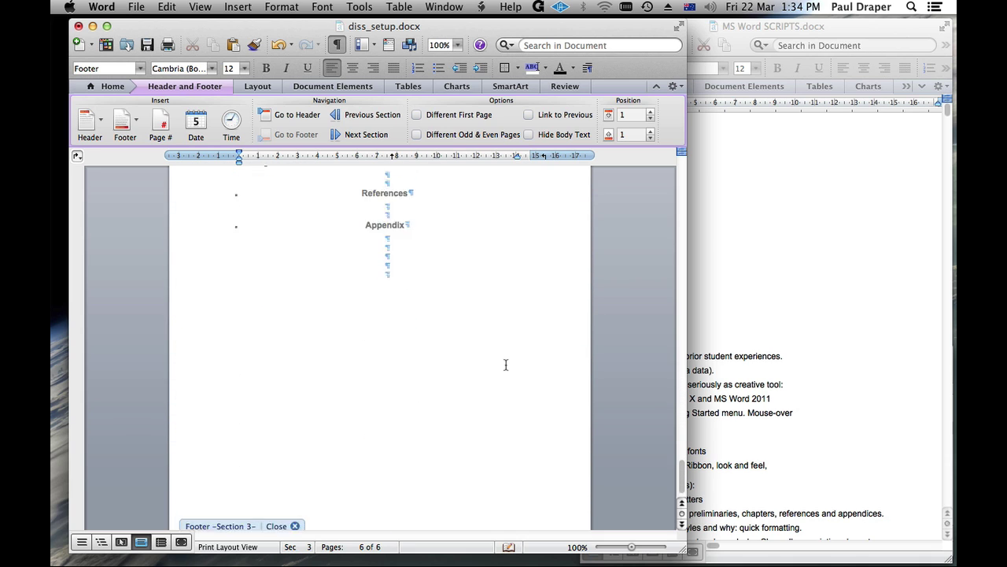
{"action": "scroll", "coordinate": [506, 364], "scroll_direction": "down", "scroll_amount": 2}
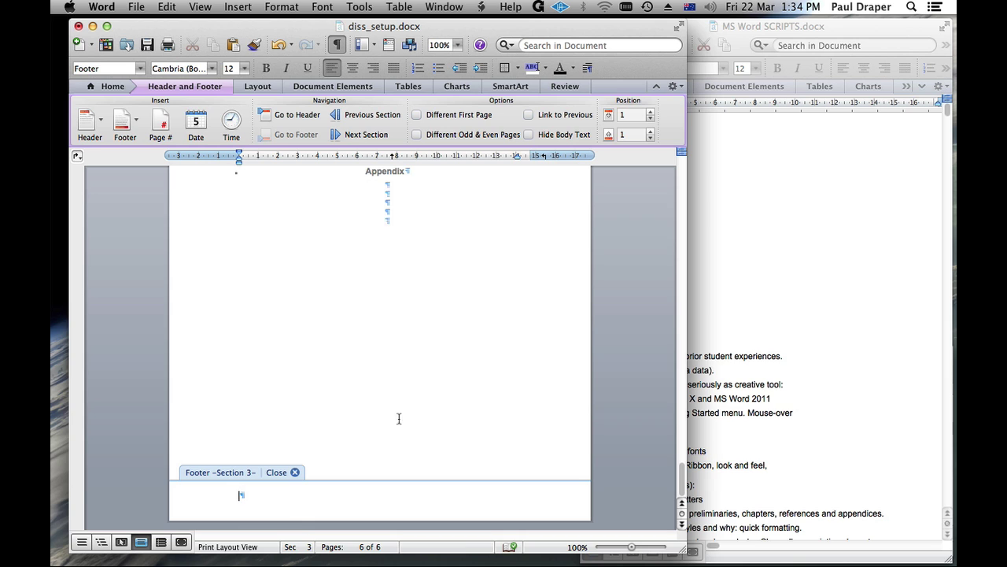
{"action": "left_click", "coordinate": [236, 8]}
{"action": "left_click", "coordinate": [244, 37]}
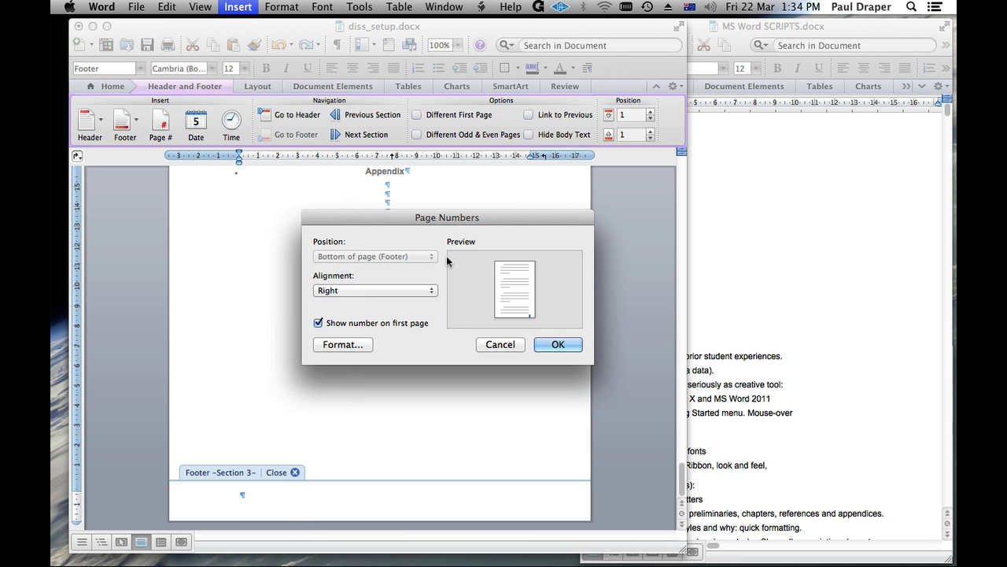
- Insert right-aligned page numbers in the section 3 footer, formatted as 1, 2, 3 and starting at 1
{"action": "left_click", "coordinate": [345, 345]}
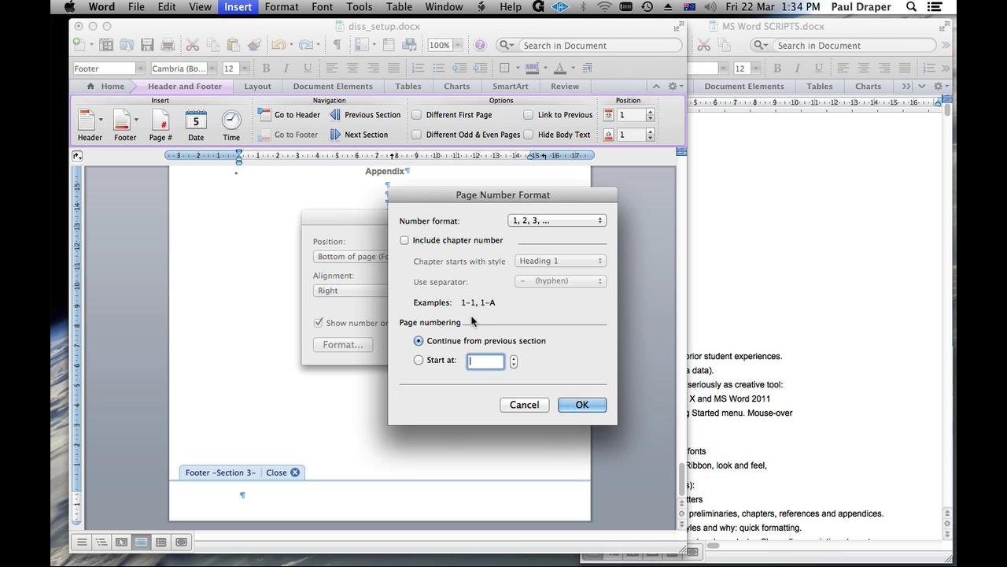
{"action": "left_click", "coordinate": [418, 359]}
{"action": "left_click", "coordinate": [540, 223]}
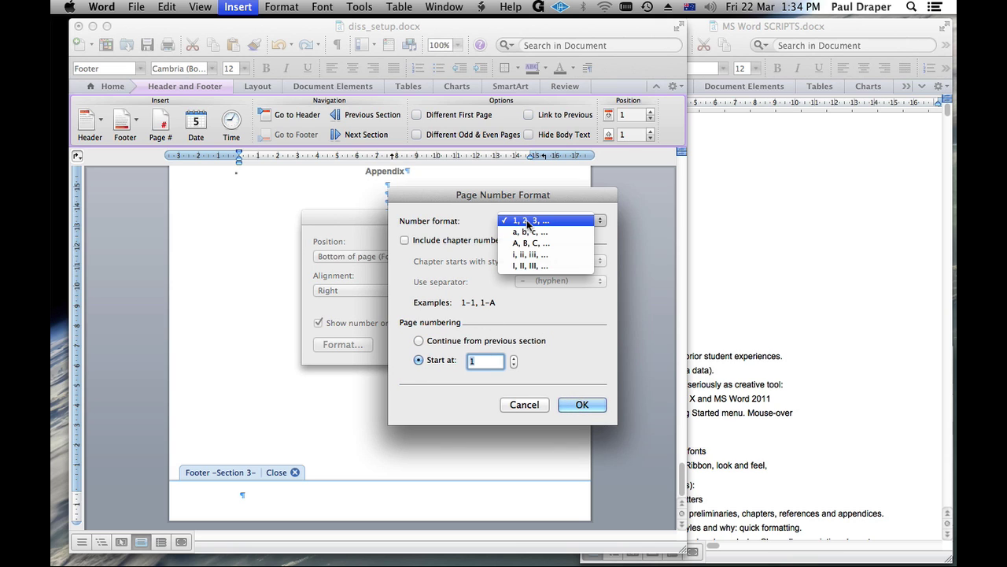
{"action": "left_click", "coordinate": [528, 221]}
{"action": "left_click", "coordinate": [583, 404]}
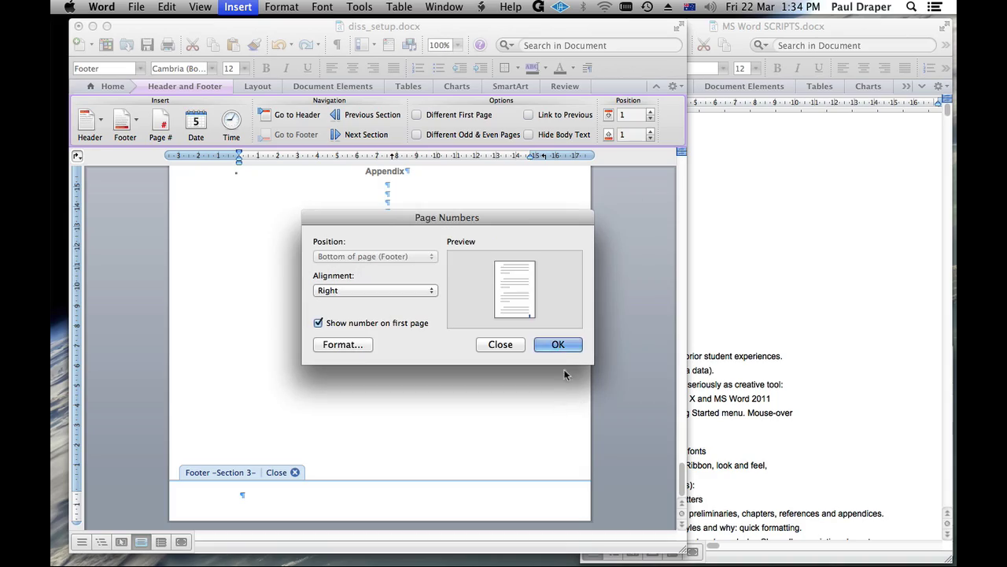
{"action": "left_click", "coordinate": [558, 344]}
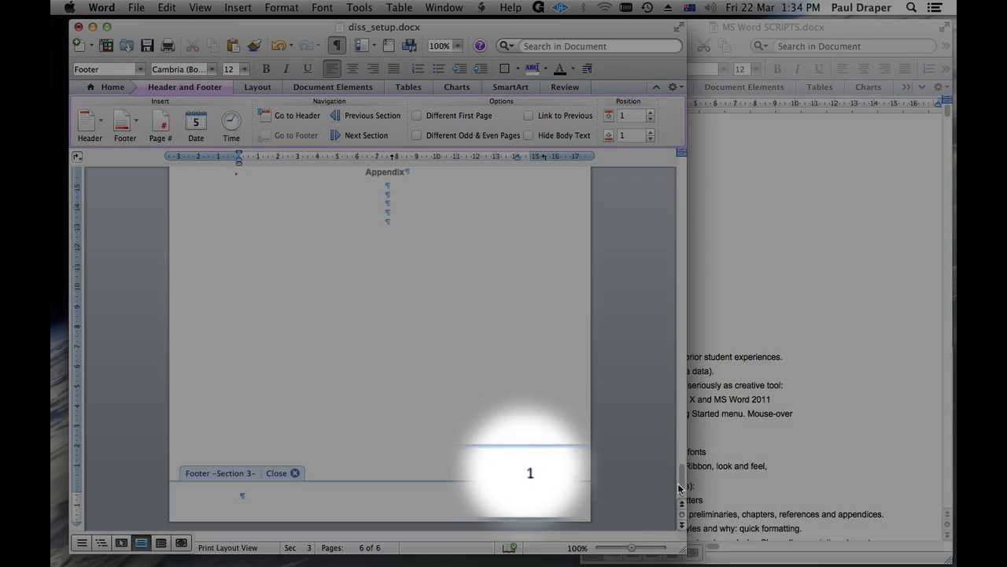
- Return from the footer to editing the body text, and close diss_setup.docx
{"action": "left_click_drag", "start_coordinate": [682, 487], "coordinate": [667, 186]}
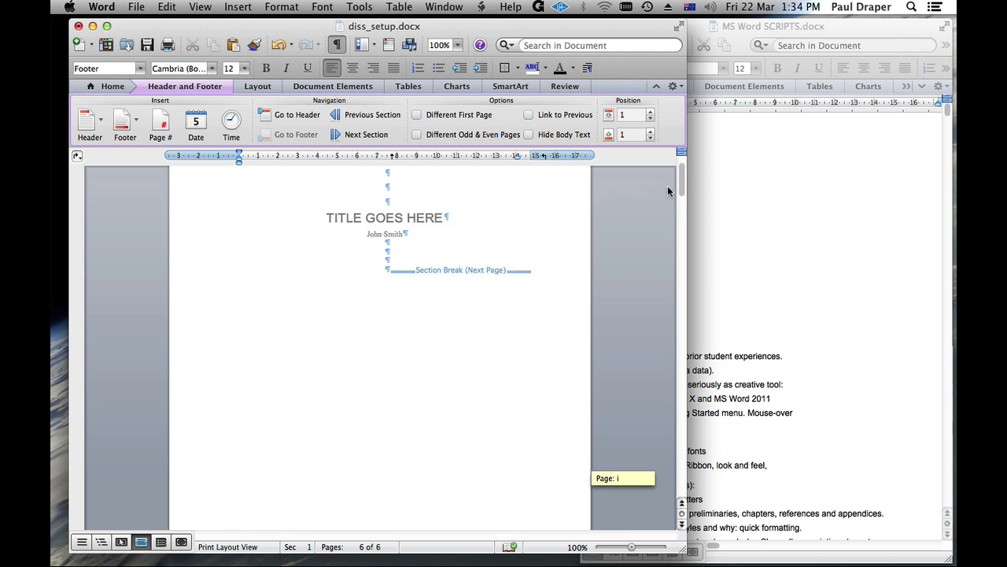
{"action": "left_click", "coordinate": [428, 425]}
{"action": "double_click", "coordinate": [428, 425]}
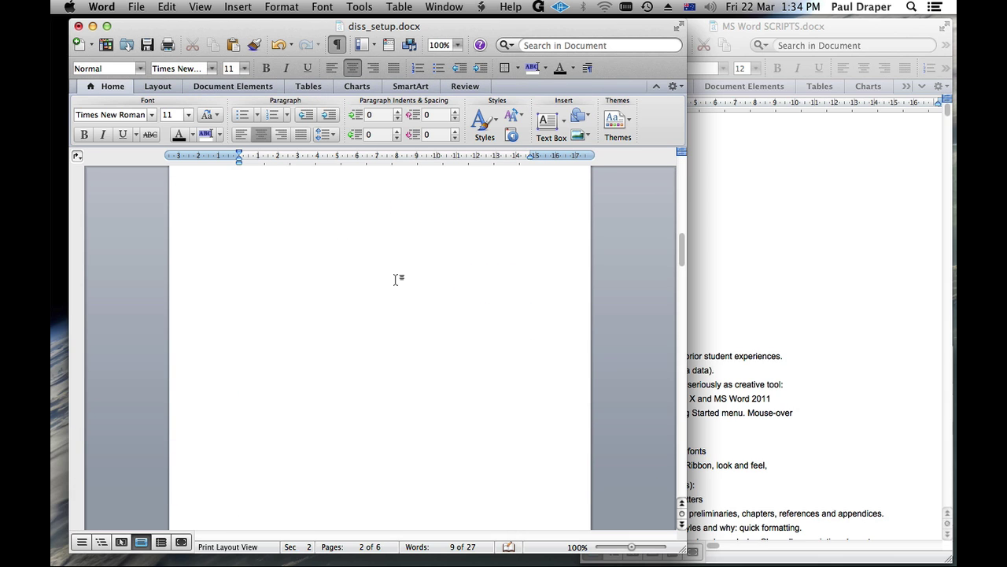
{"action": "left_click", "coordinate": [77, 27]}
{"action": "left_click", "coordinate": [492, 141]}
- Create a new document from the My dissertation v1 template and show its nonprinting characters
{"action": "left_click", "coordinate": [136, 7]}
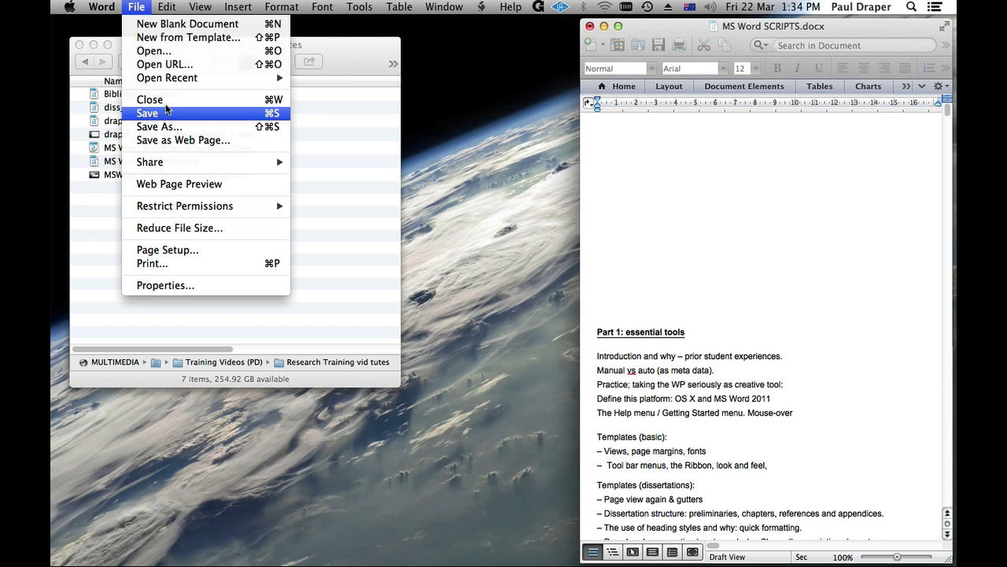
{"action": "left_click", "coordinate": [176, 39]}
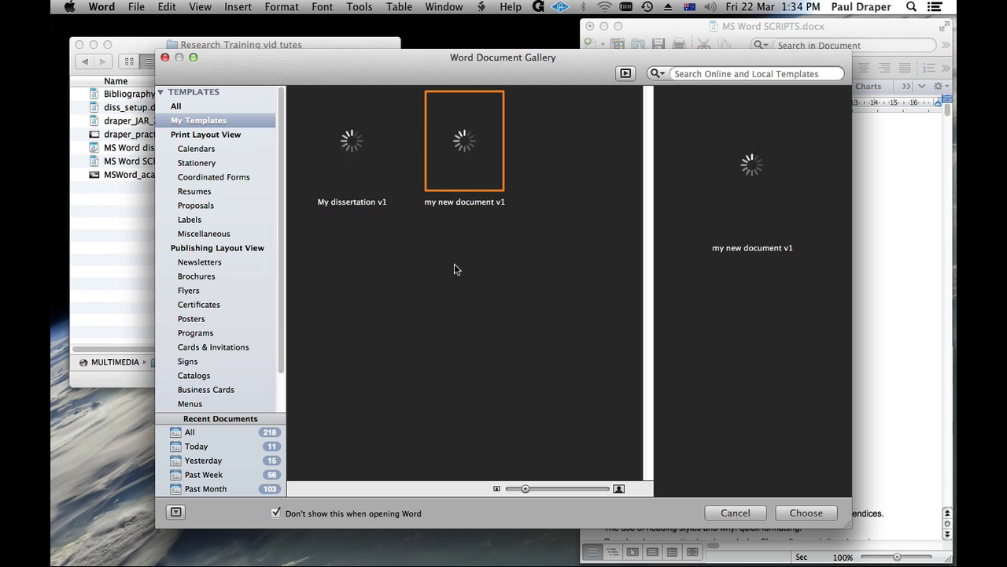
{"action": "left_click", "coordinate": [355, 150]}
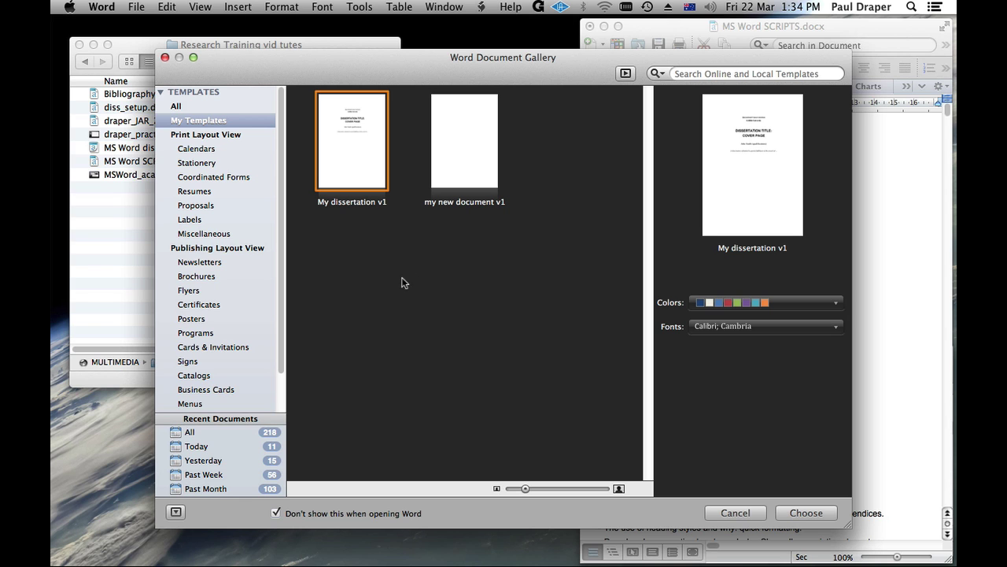
{"action": "double_click", "coordinate": [354, 147]}
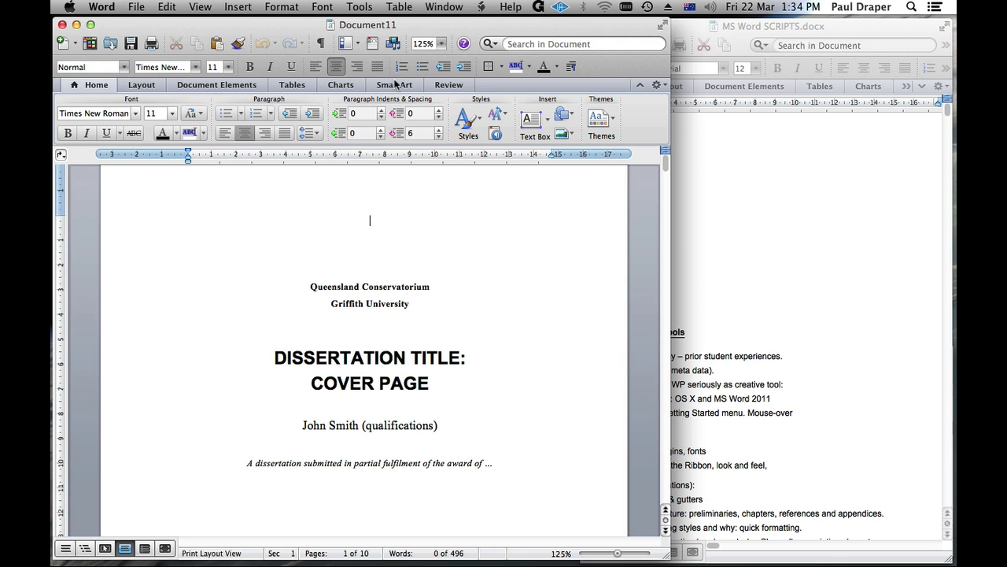
{"action": "left_click", "coordinate": [321, 43]}
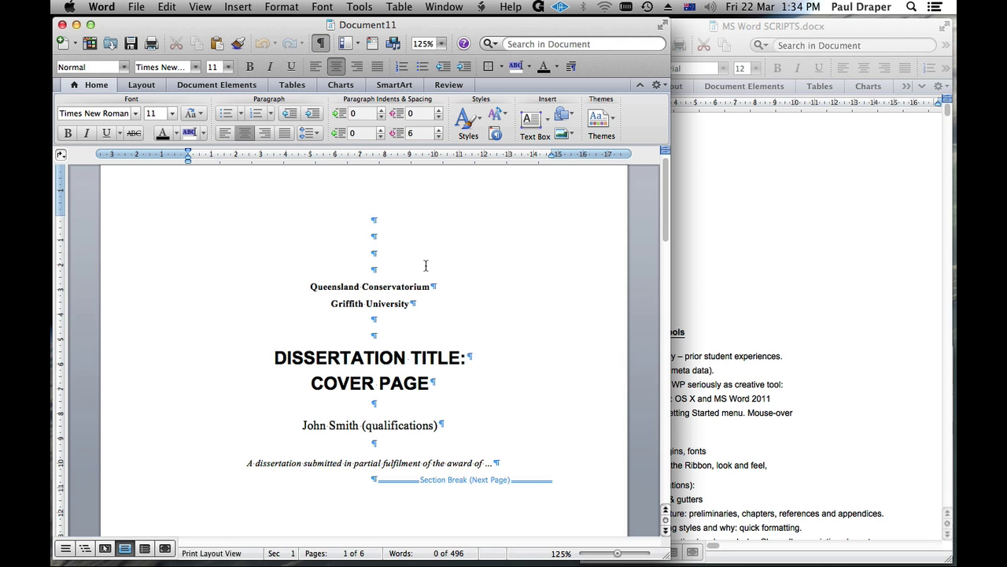
- Examine the cover page, preliminary pages and their page numbering through to the start of Chapter 1
{"action": "scroll", "coordinate": [426, 265], "scroll_direction": "down", "scroll_amount": 15}
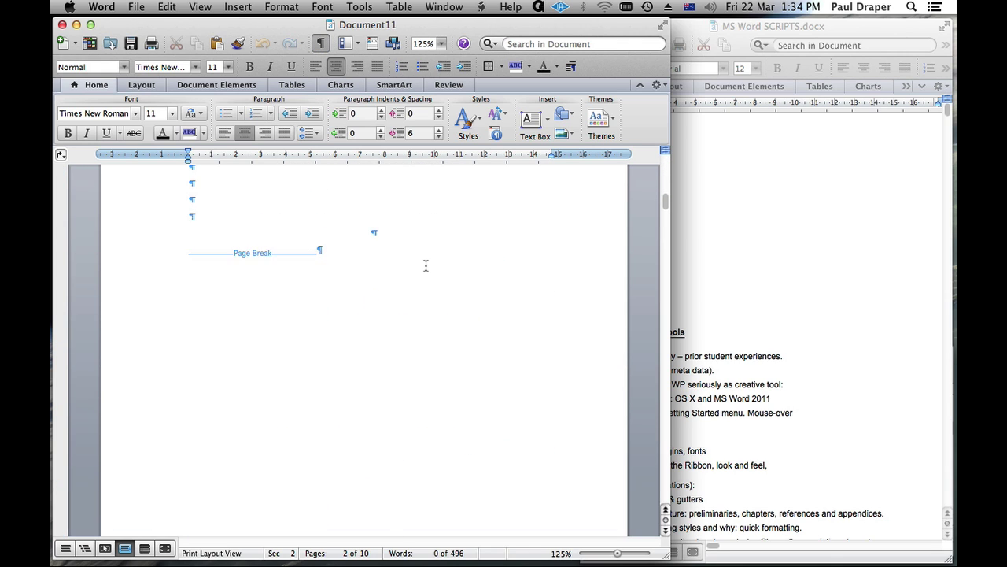
{"action": "scroll", "coordinate": [426, 265], "scroll_direction": "down", "scroll_amount": 5}
{"action": "left_click_drag", "start_coordinate": [663, 218], "coordinate": [663, 163]}
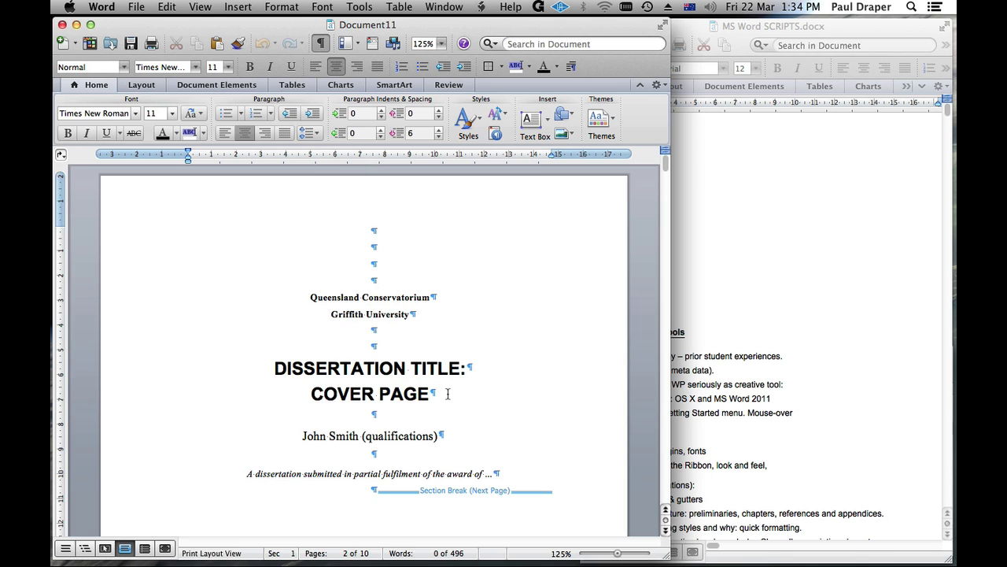
{"action": "scroll", "coordinate": [448, 393], "scroll_direction": "down", "scroll_amount": 15}
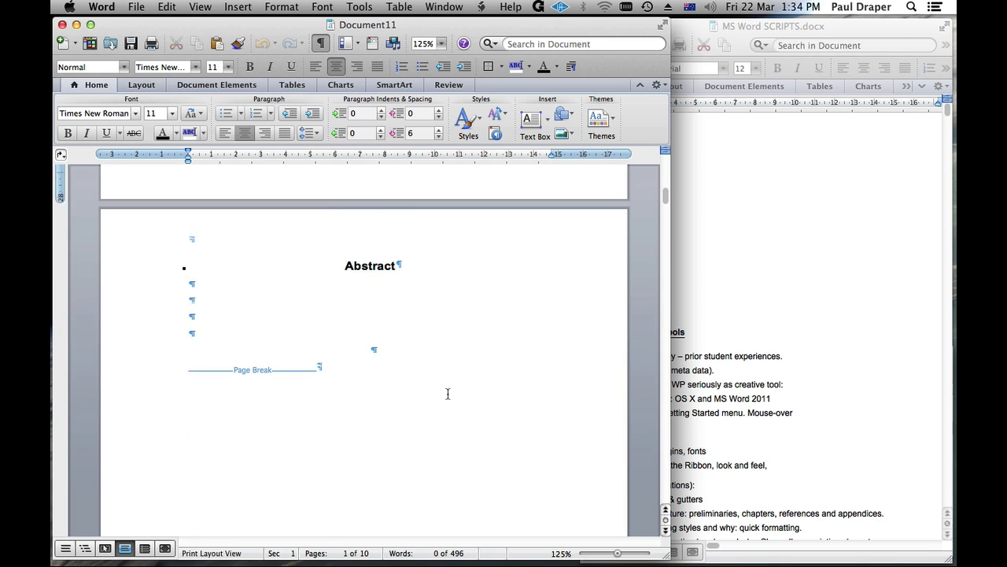
{"action": "scroll", "coordinate": [447, 393], "scroll_direction": "down", "scroll_amount": 15}
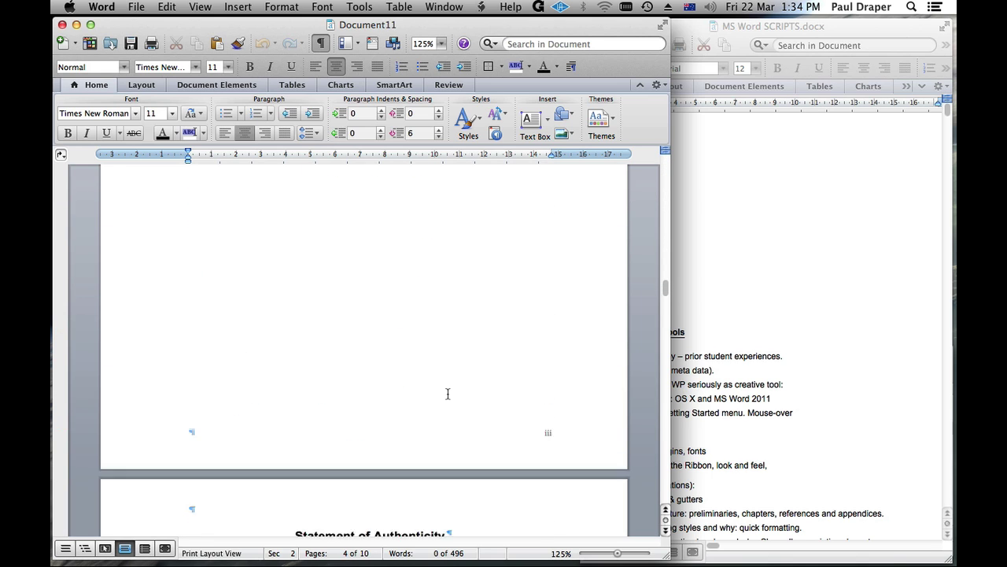
{"action": "scroll", "coordinate": [448, 393], "scroll_direction": "down", "scroll_amount": 15}
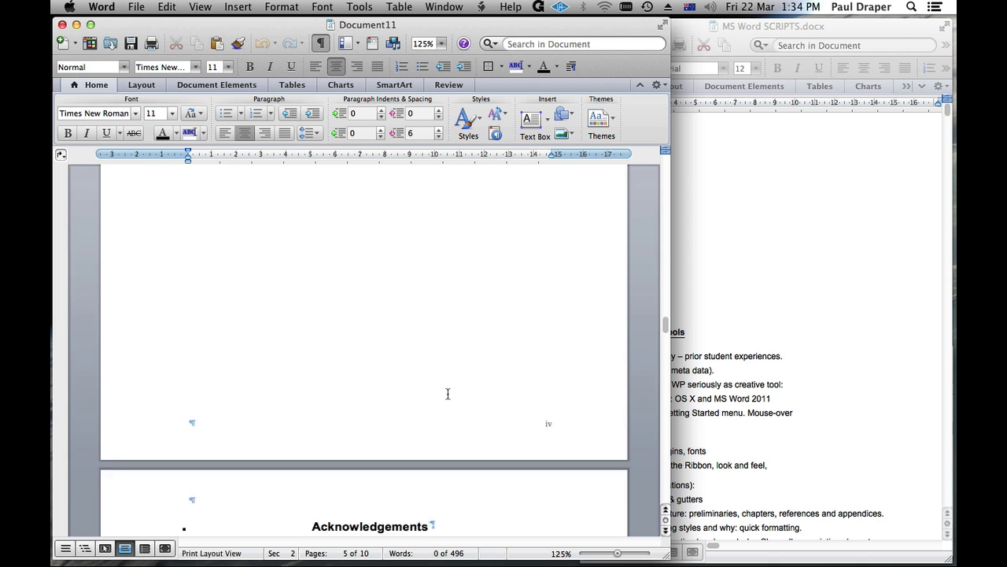
{"action": "scroll", "coordinate": [448, 398], "scroll_direction": "down", "scroll_amount": 15}
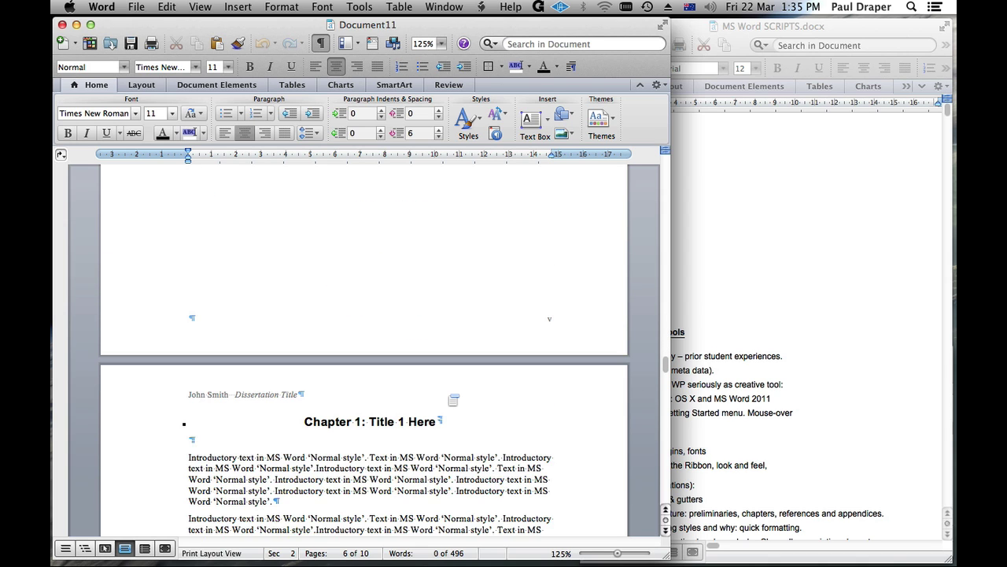
{"action": "scroll", "coordinate": [448, 393], "scroll_direction": "down", "scroll_amount": 2}
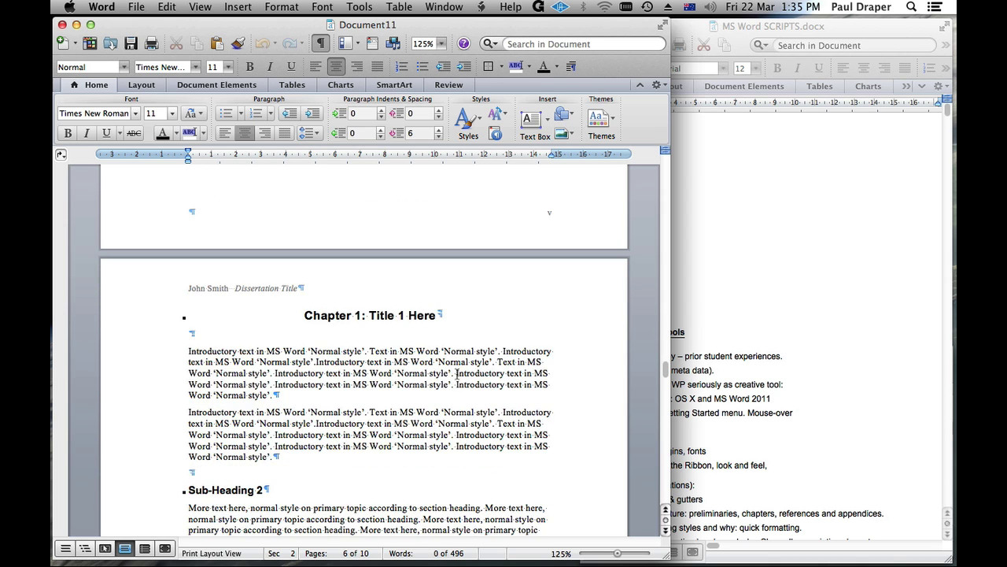
{"action": "scroll", "coordinate": [428, 379], "scroll_direction": "down", "scroll_amount": 3}
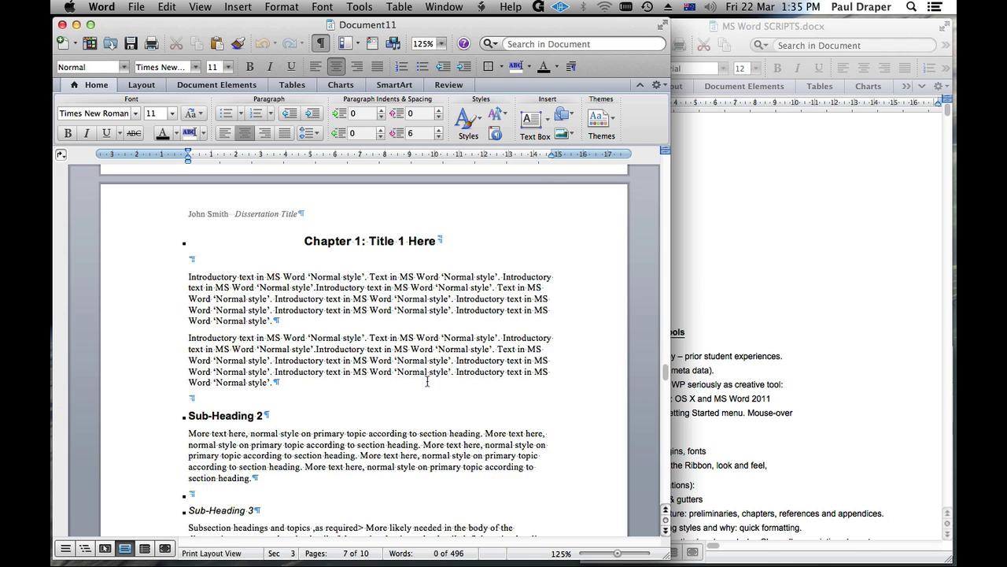
- Check which styles are applied to the Chapter 1 title, Sub-Heading 2 and Sub-Heading 3
{"action": "left_click", "coordinate": [148, 247]}
{"action": "left_click", "coordinate": [160, 417]}
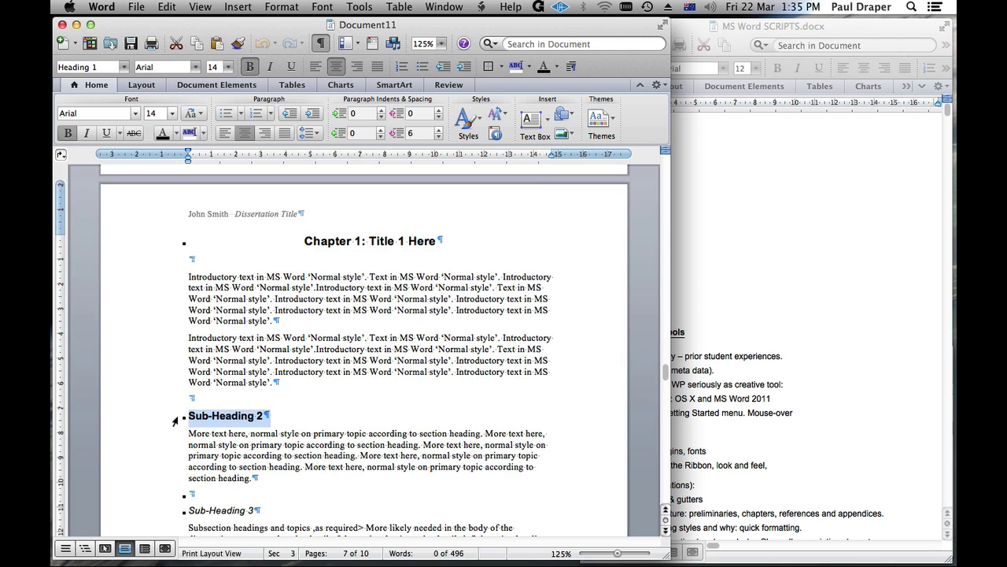
{"action": "scroll", "coordinate": [159, 417], "scroll_direction": "down", "scroll_amount": 4}
{"action": "left_click", "coordinate": [161, 418]}
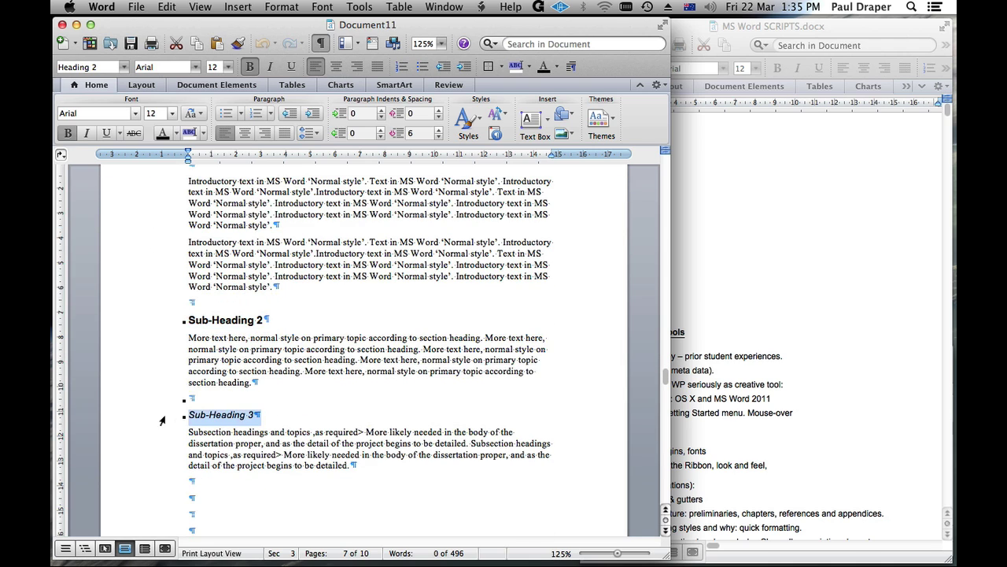
- Select the two introductory paragraphs of Chapter 1 and inspect the Normal style's definition and paragraph settings
{"action": "left_click", "coordinate": [313, 329]}
{"action": "mouse_move", "coordinate": [297, 293]}
{"action": "left_mouse_down"}
{"action": "mouse_move", "coordinate": [236, 196]}
{"action": "mouse_move", "coordinate": [182, 185]}
{"action": "mouse_move", "coordinate": [280, 288]}
{"action": "left_mouse_up"}
{"action": "left_click", "coordinate": [255, 225]}
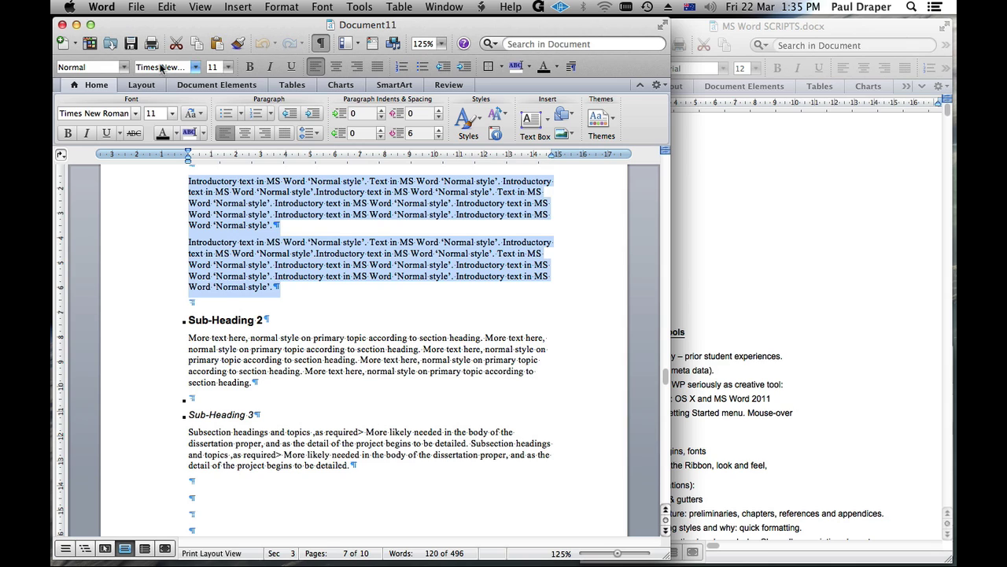
{"action": "left_click", "coordinate": [276, 9]}
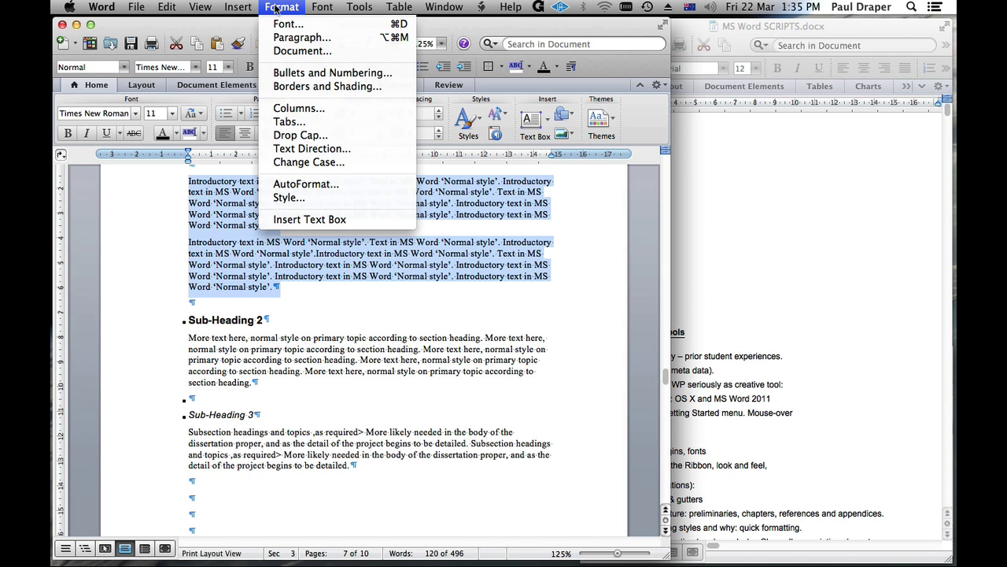
{"action": "left_click", "coordinate": [285, 198]}
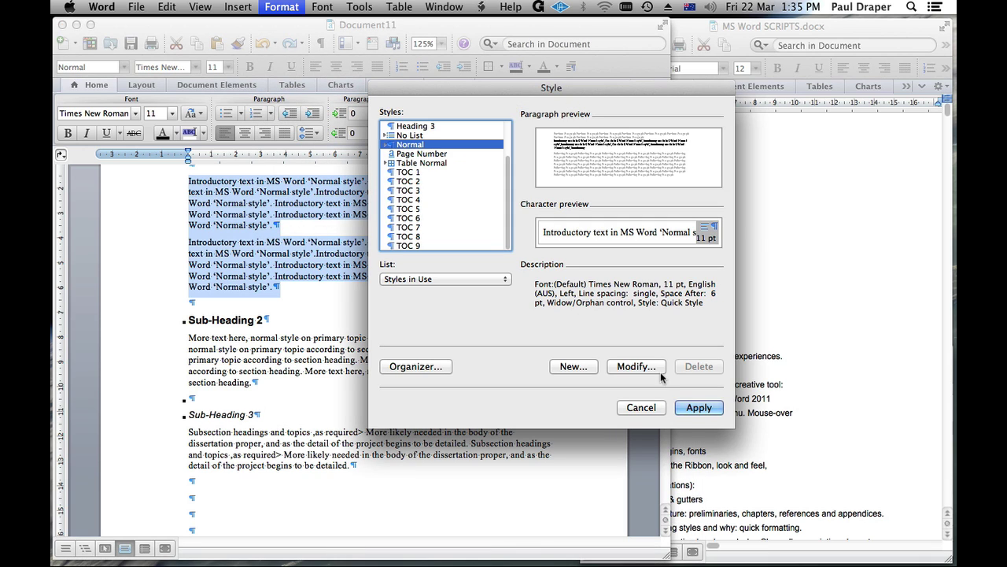
{"action": "left_click", "coordinate": [629, 367]}
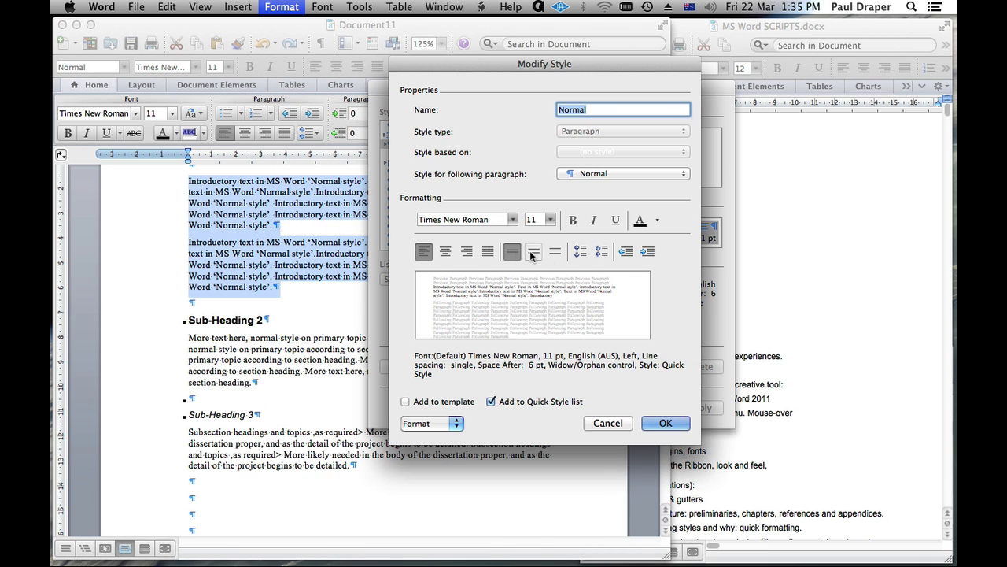
{"action": "left_click", "coordinate": [431, 422]}
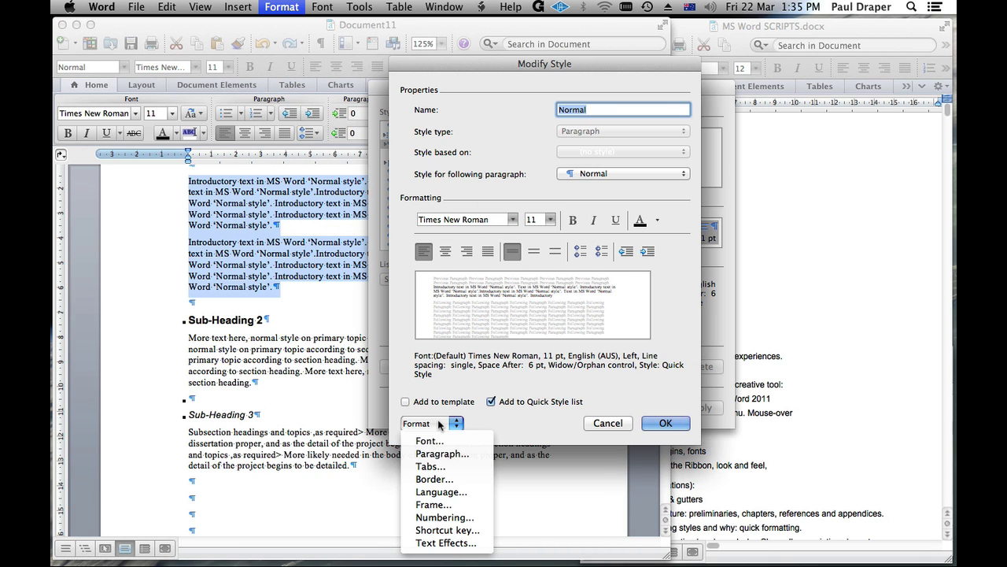
{"action": "left_click", "coordinate": [439, 453]}
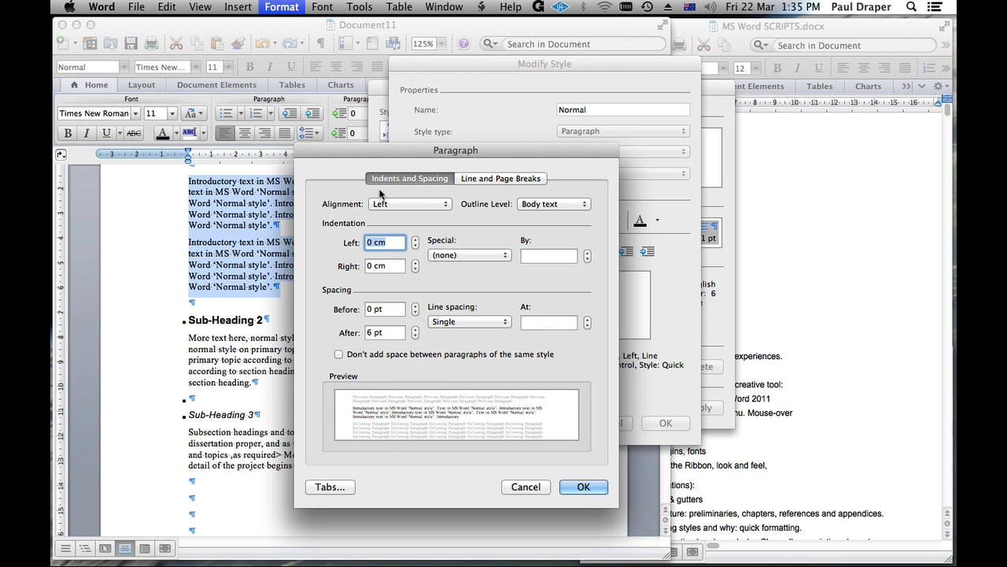
{"action": "left_click", "coordinate": [527, 489]}
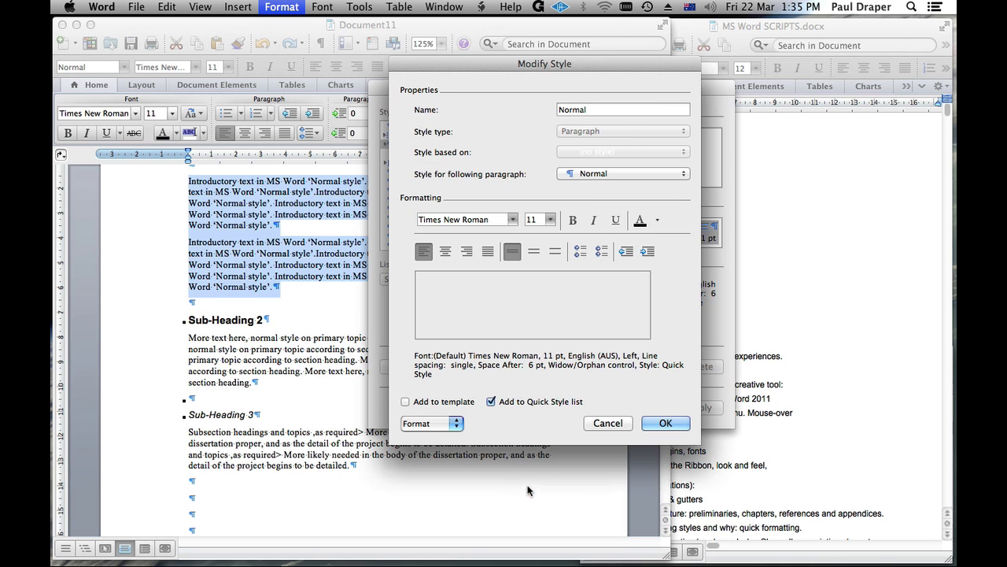
{"action": "left_click", "coordinate": [666, 423]}
{"action": "left_click", "coordinate": [714, 406]}
{"action": "left_click", "coordinate": [476, 318]}
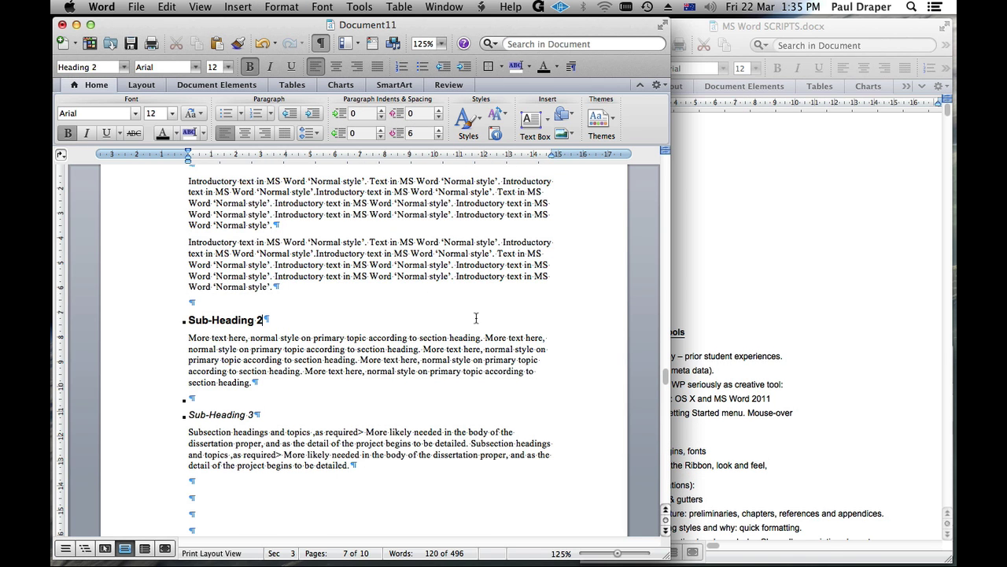
- Compare the headers, footers and page numbers on either side of the section break between Acknowledgements and Chapter 1
{"action": "scroll", "coordinate": [478, 319], "scroll_direction": "up", "scroll_amount": 6}
{"action": "scroll", "coordinate": [481, 323], "scroll_direction": "down", "scroll_amount": 3}
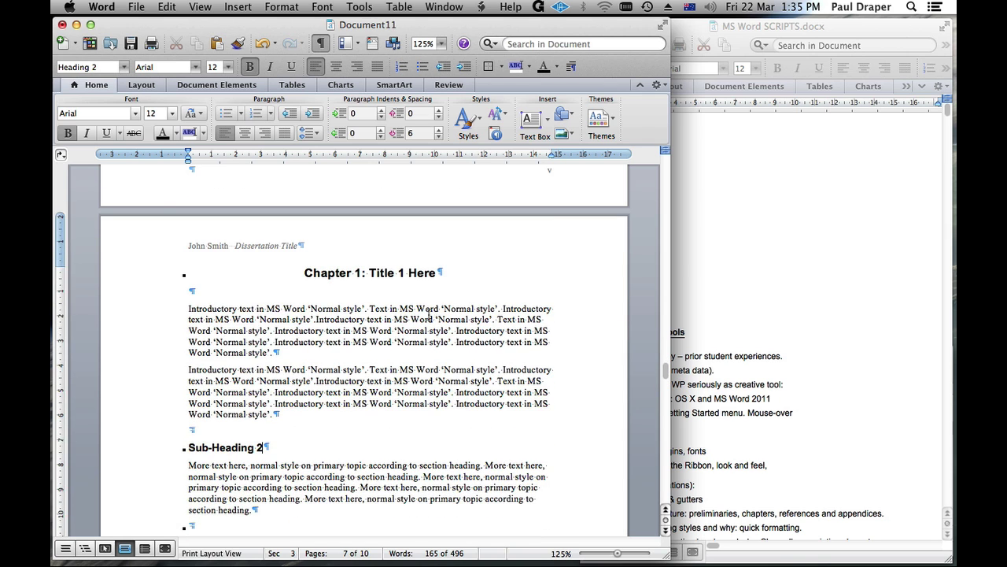
{"action": "scroll", "coordinate": [455, 320], "scroll_direction": "up", "scroll_amount": 9}
{"action": "scroll", "coordinate": [456, 320], "scroll_direction": "up", "scroll_amount": 10}
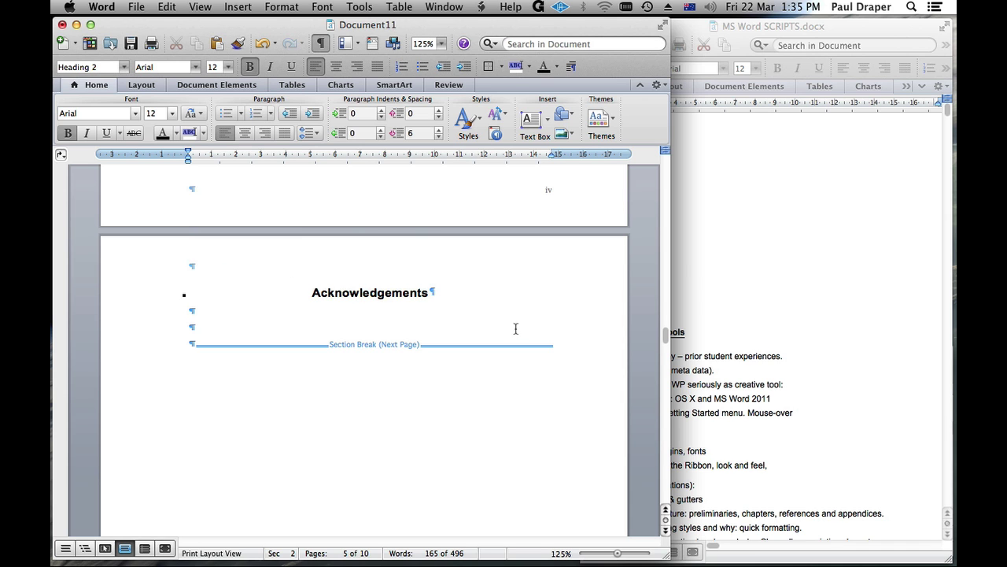
{"action": "scroll", "coordinate": [515, 325], "scroll_direction": "down", "scroll_amount": 14}
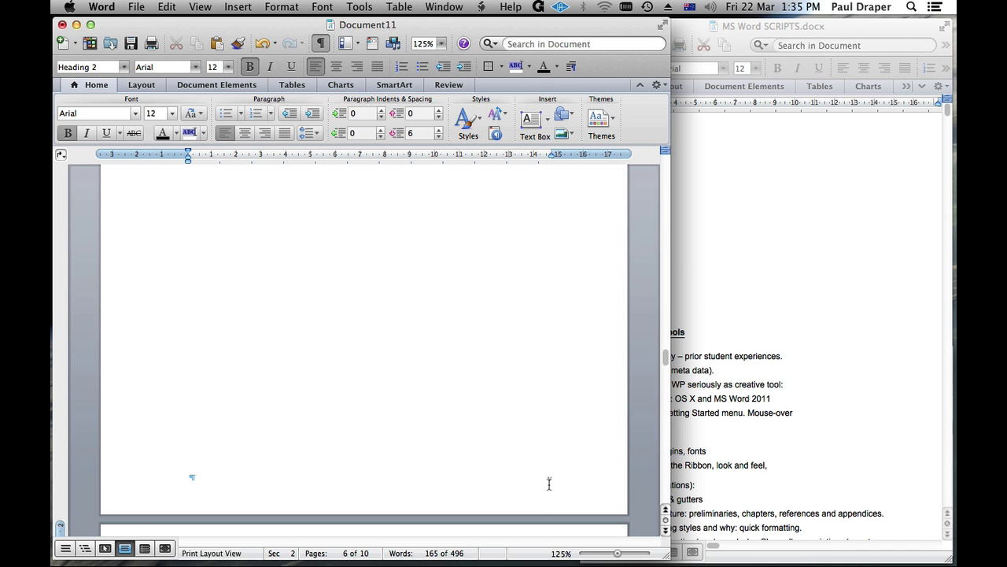
{"action": "scroll", "coordinate": [497, 454], "scroll_direction": "down", "scroll_amount": 20}
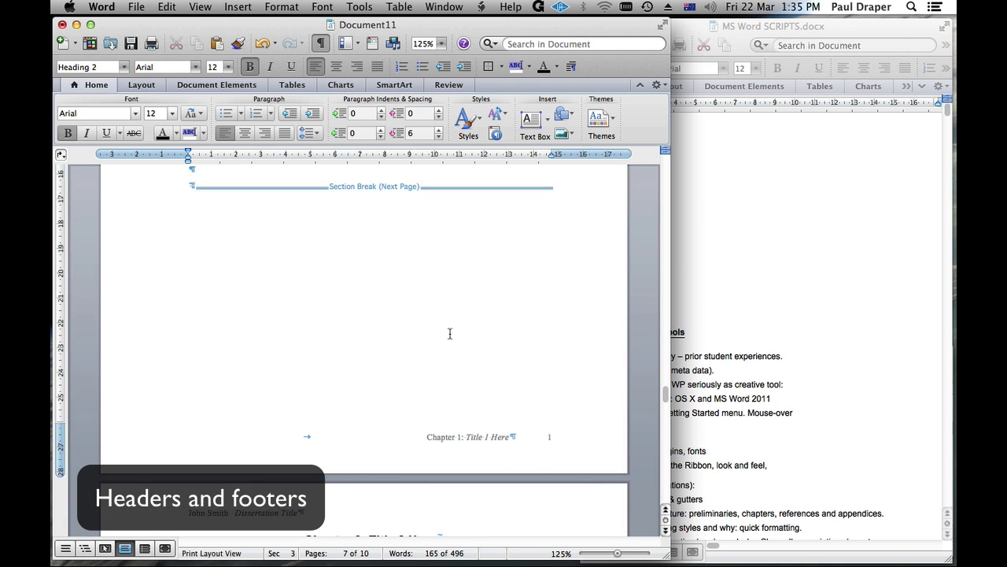
{"action": "scroll", "coordinate": [450, 333], "scroll_direction": "up", "scroll_amount": 5}
{"action": "scroll", "coordinate": [450, 333], "scroll_direction": "up", "scroll_amount": 8}
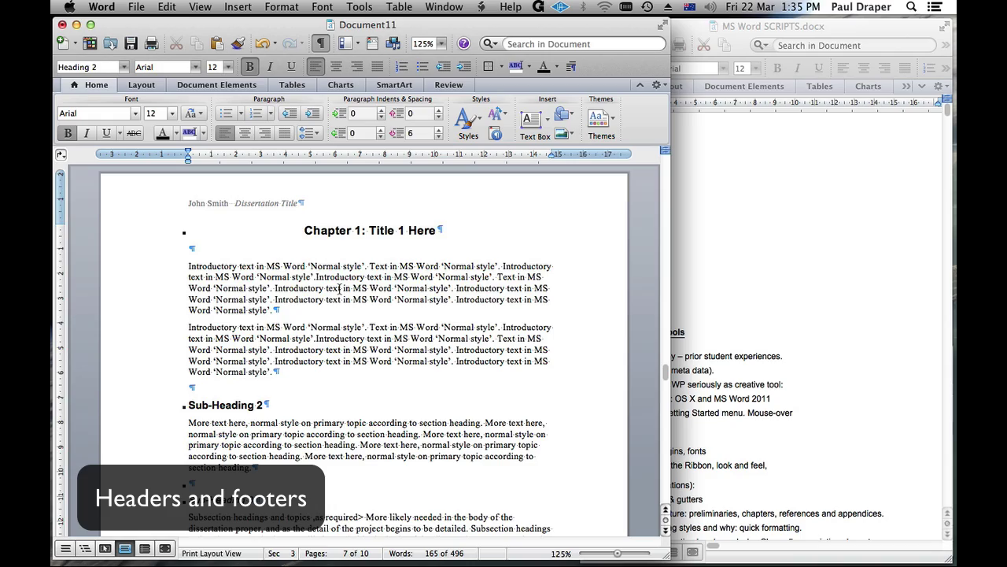
- Open the section 3 header for editing and select its author name and dissertation title line
{"action": "double_click", "coordinate": [288, 204]}
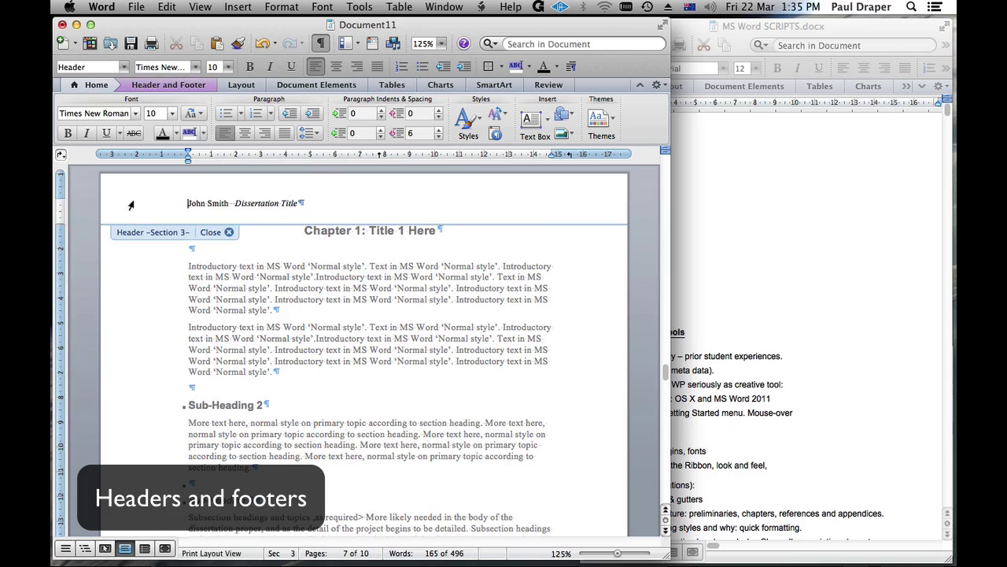
{"action": "left_click", "coordinate": [131, 205]}
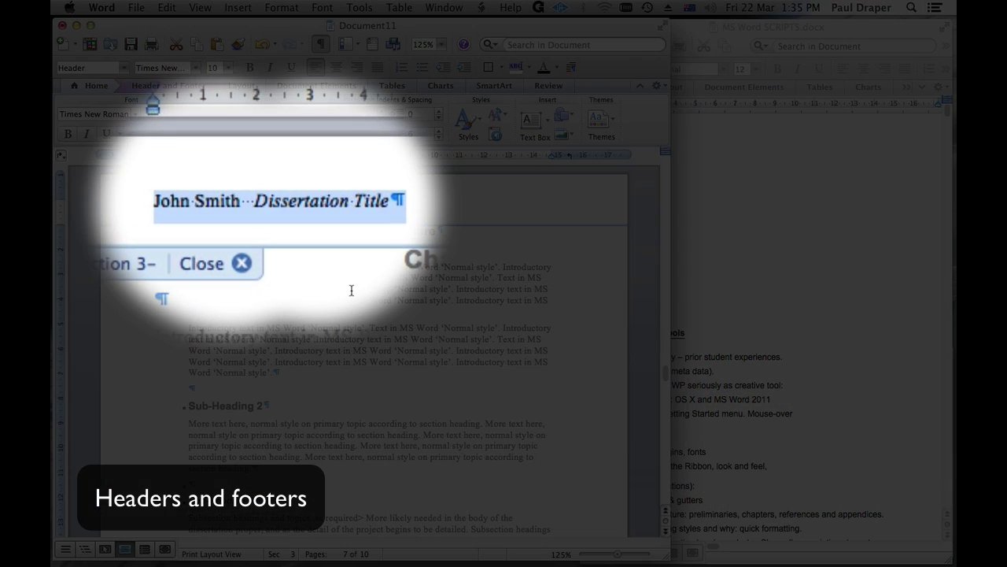
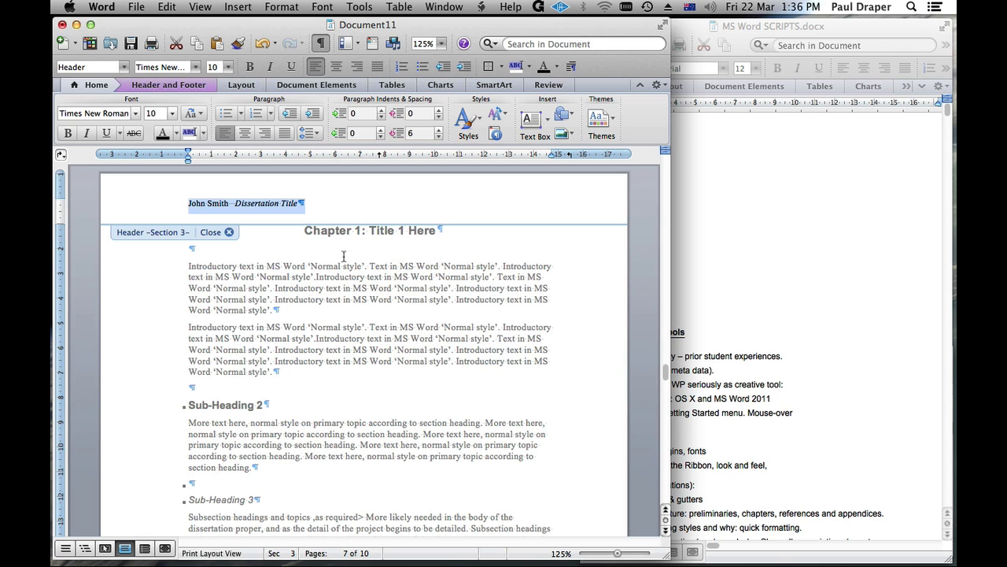
{"action": "left_click", "coordinate": [285, 209]}
{"action": "left_click", "coordinate": [151, 207]}
- Inspect the chapter title text in the section 3 footer and the author and title line in the section 4 header
{"action": "scroll", "coordinate": [376, 341], "scroll_direction": "down", "scroll_amount": 8}
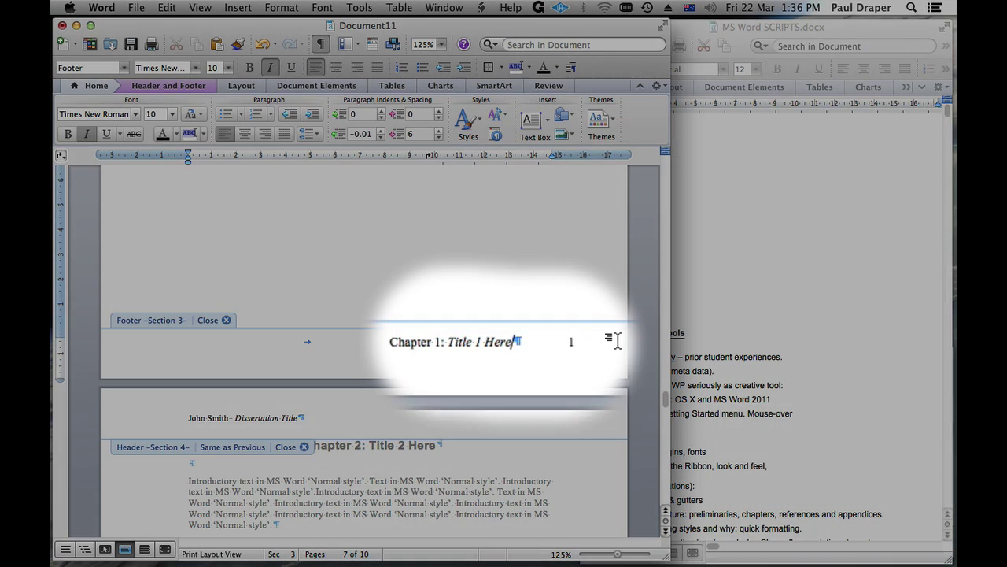
{"action": "left_click_drag", "start_coordinate": [510, 342], "coordinate": [298, 340]}
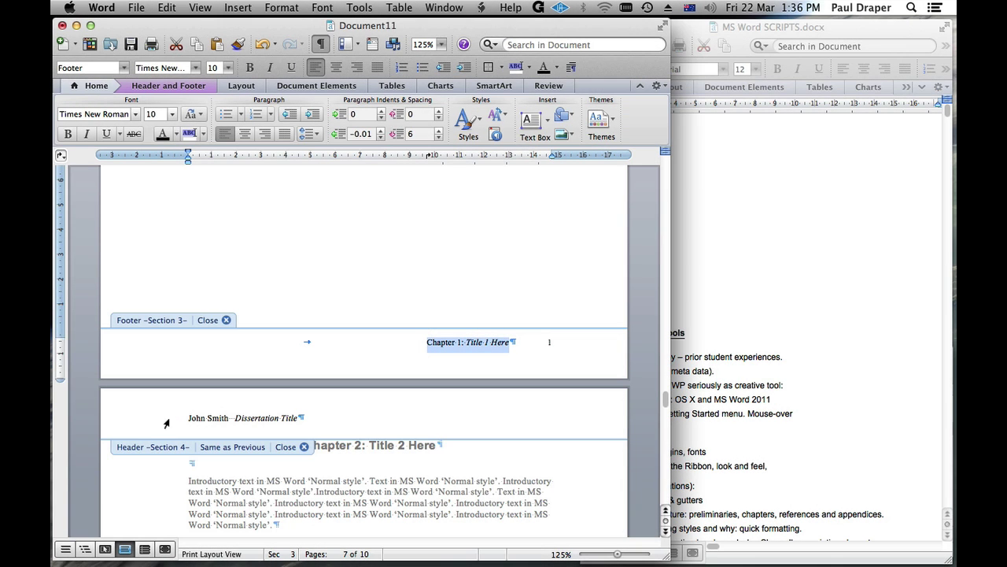
{"action": "left_click", "coordinate": [139, 420]}
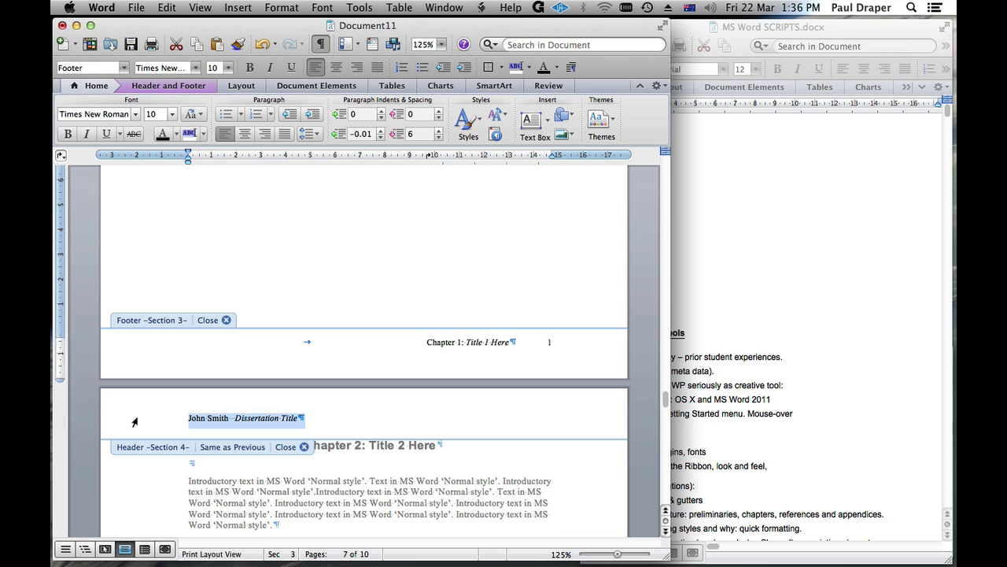
{"action": "left_click", "coordinate": [311, 433]}
{"action": "left_click_drag", "start_coordinate": [144, 420], "coordinate": [299, 421]}
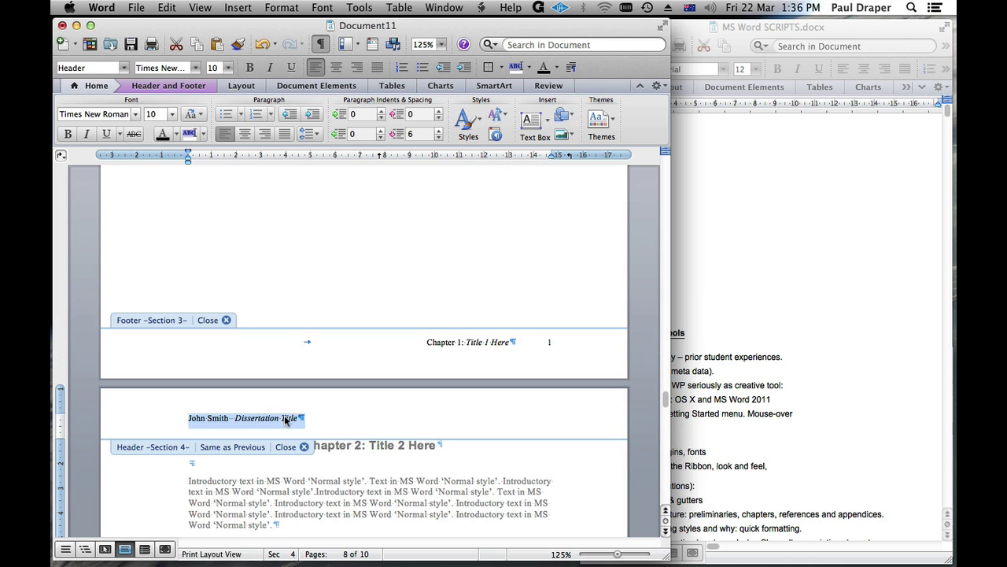
{"action": "left_click", "coordinate": [171, 347]}
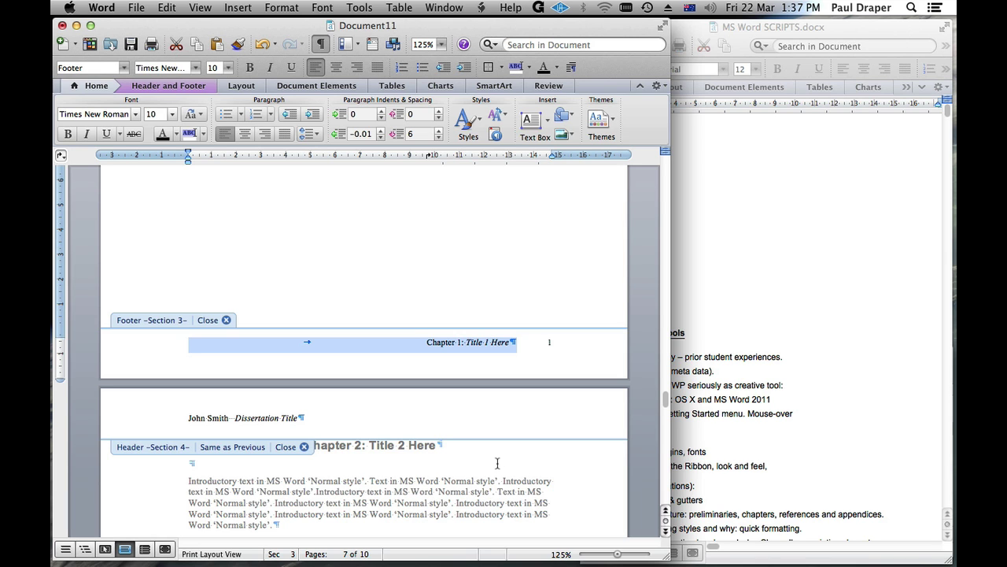
- Return to the body text and check the headers and footers of the Chapter 2, References and Appendix A sections
{"action": "scroll", "coordinate": [503, 433], "scroll_direction": "down", "scroll_amount": 20}
{"action": "double_click", "coordinate": [512, 395]}
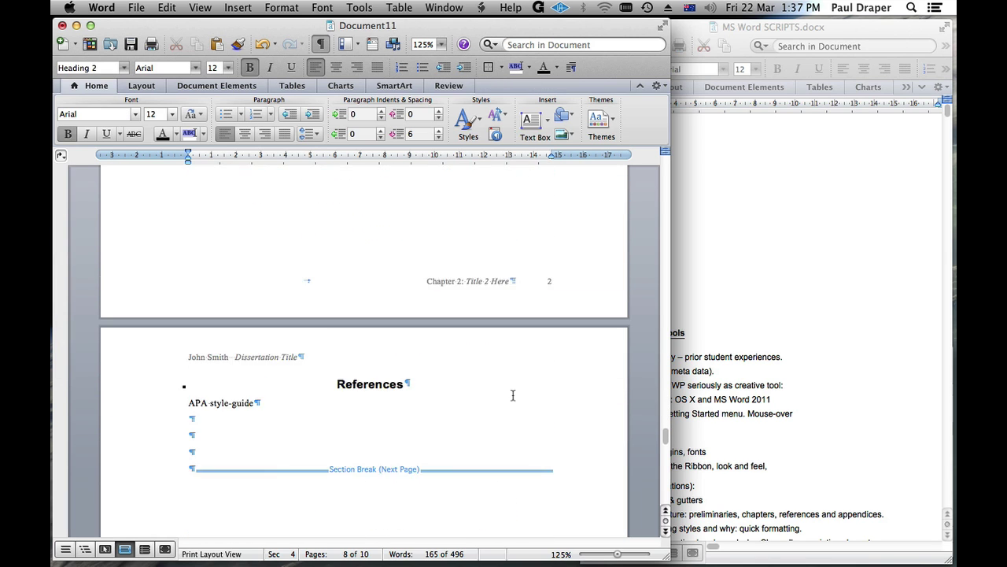
{"action": "scroll", "coordinate": [512, 395], "scroll_direction": "down", "scroll_amount": 5}
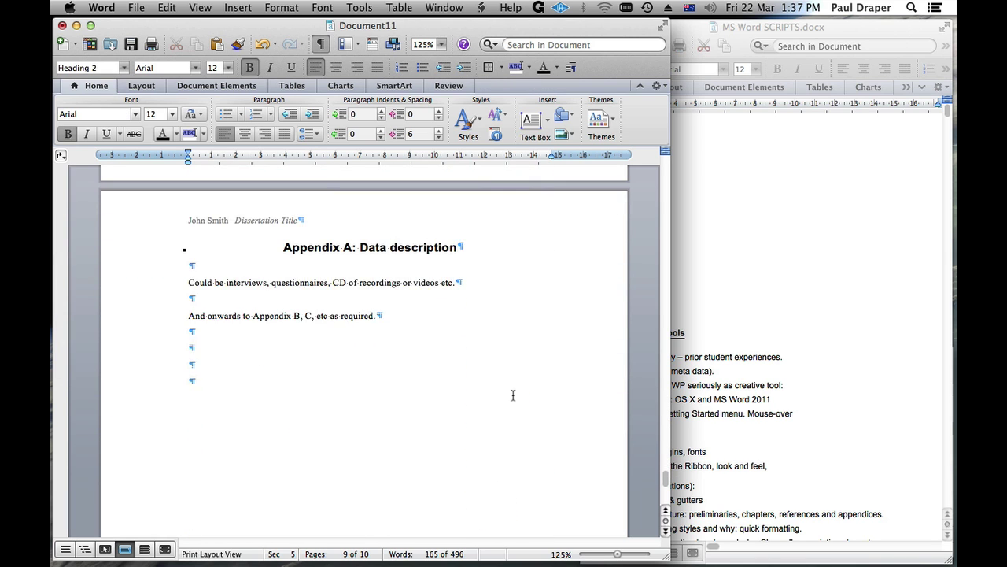
{"action": "scroll", "coordinate": [512, 395], "scroll_direction": "down", "scroll_amount": 3}
{"action": "scroll", "coordinate": [490, 381], "scroll_direction": "down", "scroll_amount": 3}
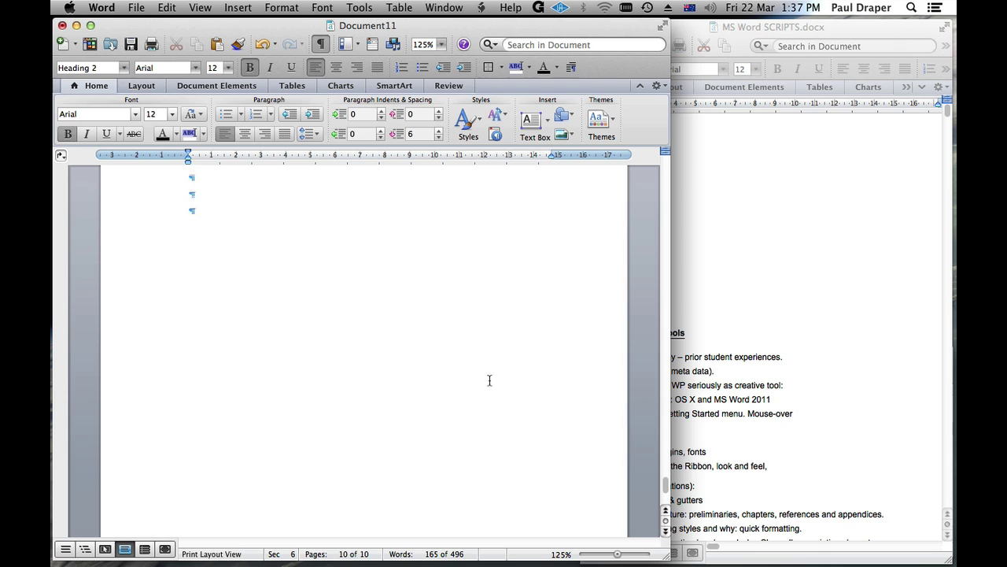
{"action": "scroll", "coordinate": [489, 385], "scroll_direction": "up", "scroll_amount": 6}
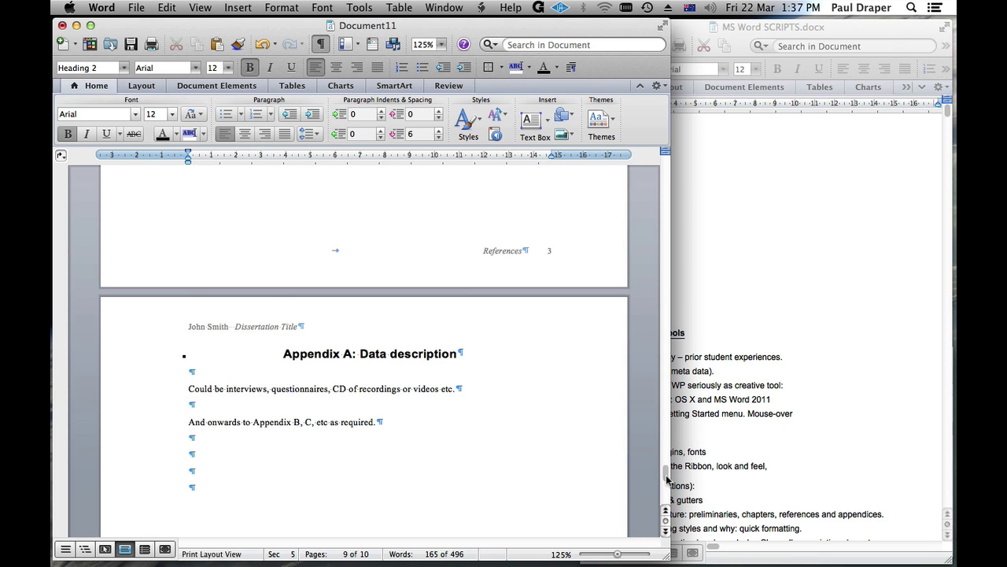
- Return to the Abstract page, set the document zoom to 100% and select the Abstract heading
{"action": "scroll", "coordinate": [668, 476], "scroll_direction": "up", "scroll_amount": 3}
{"action": "left_click_drag", "start_coordinate": [665, 470], "coordinate": [674, 197]}
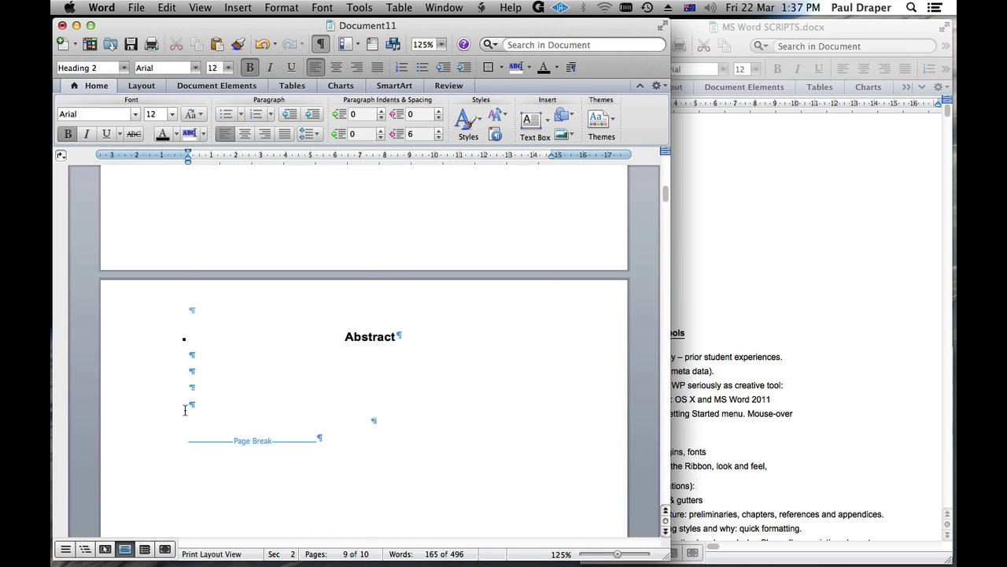
{"action": "left_click", "coordinate": [162, 343]}
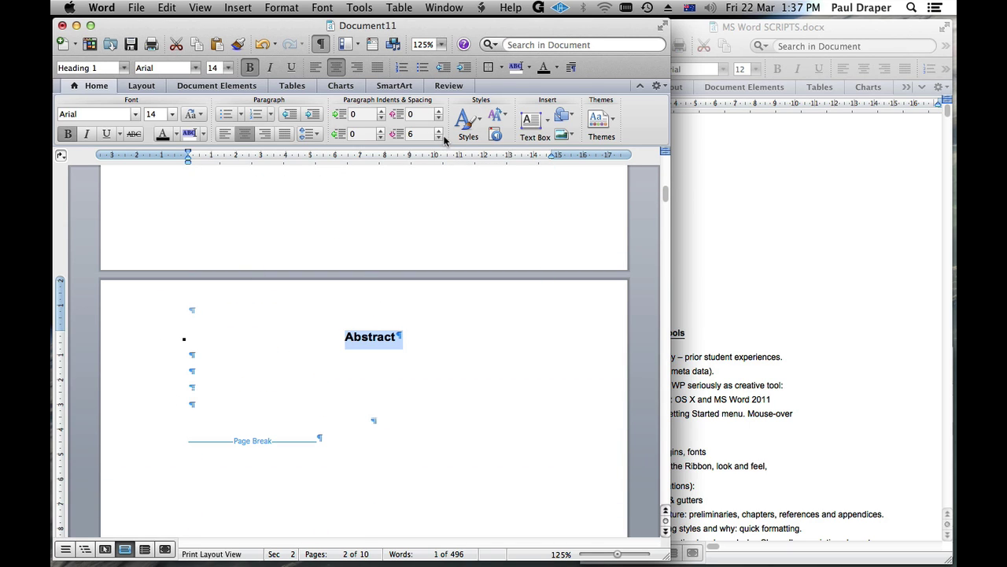
{"action": "left_click", "coordinate": [441, 44]}
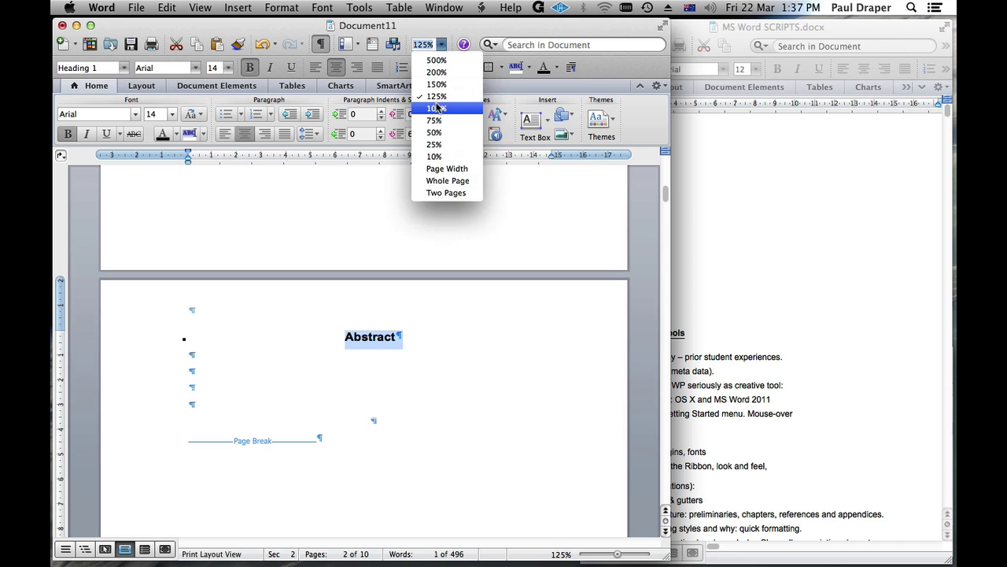
{"action": "left_click", "coordinate": [439, 106]}
{"action": "left_click", "coordinate": [384, 244]}
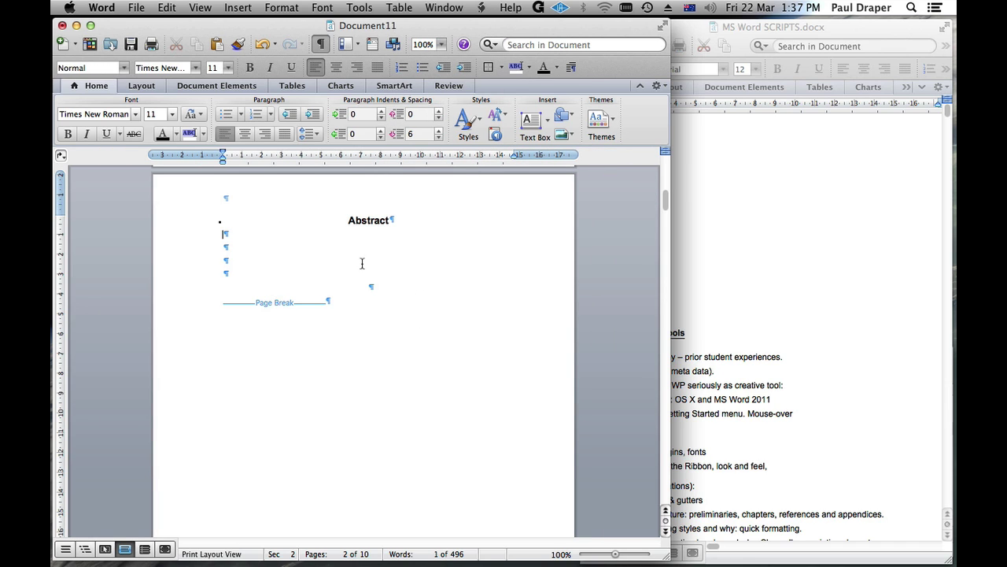
{"action": "left_click", "coordinate": [197, 223]}
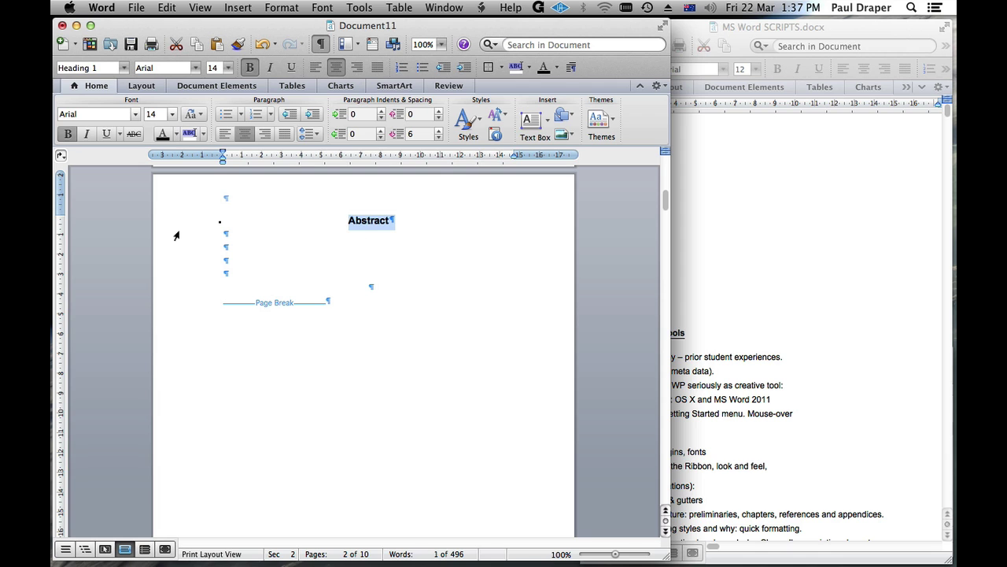
- Insert a three-level table of contents in the From template format, with right-aligned page numbers, below the Table of Contents heading
{"action": "left_click_drag", "start_coordinate": [667, 196], "coordinate": [657, 220]}
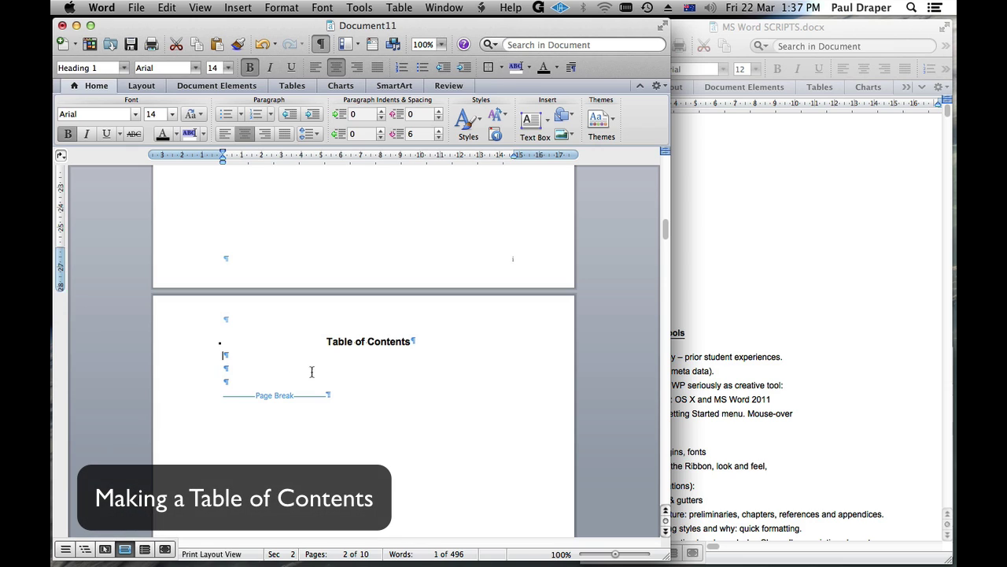
{"action": "left_click", "coordinate": [225, 370]}
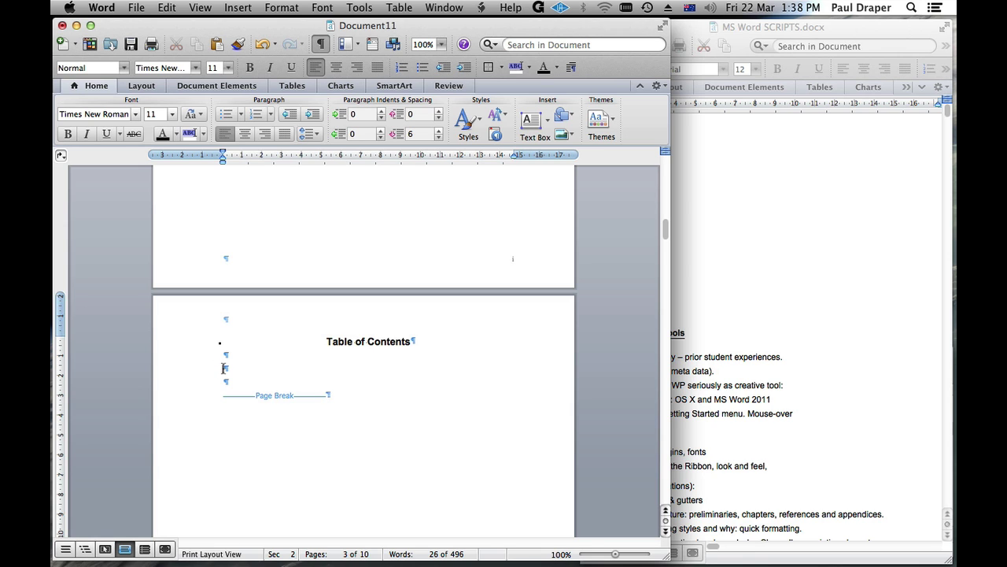
{"action": "left_click", "coordinate": [236, 9]}
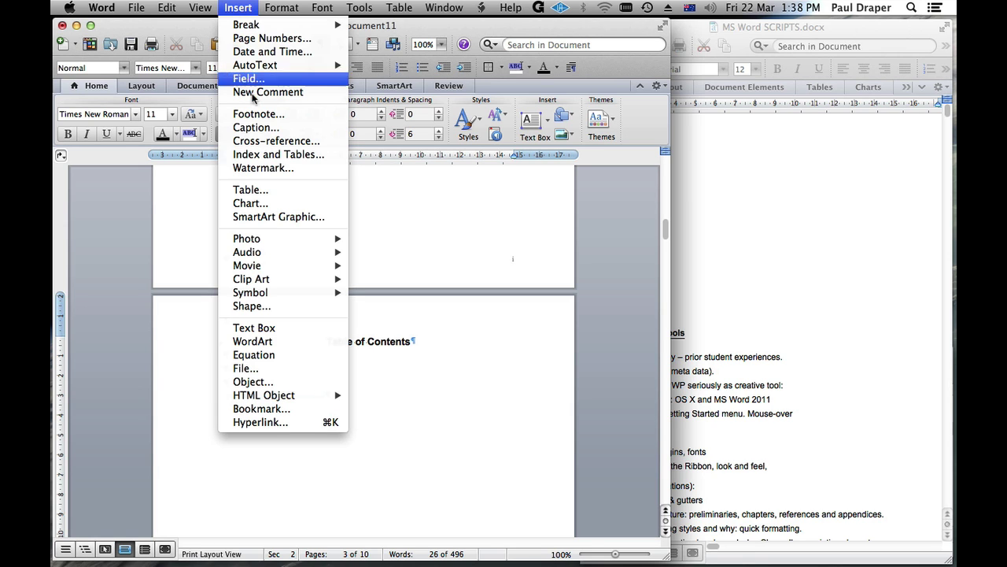
{"action": "left_click", "coordinate": [282, 157]}
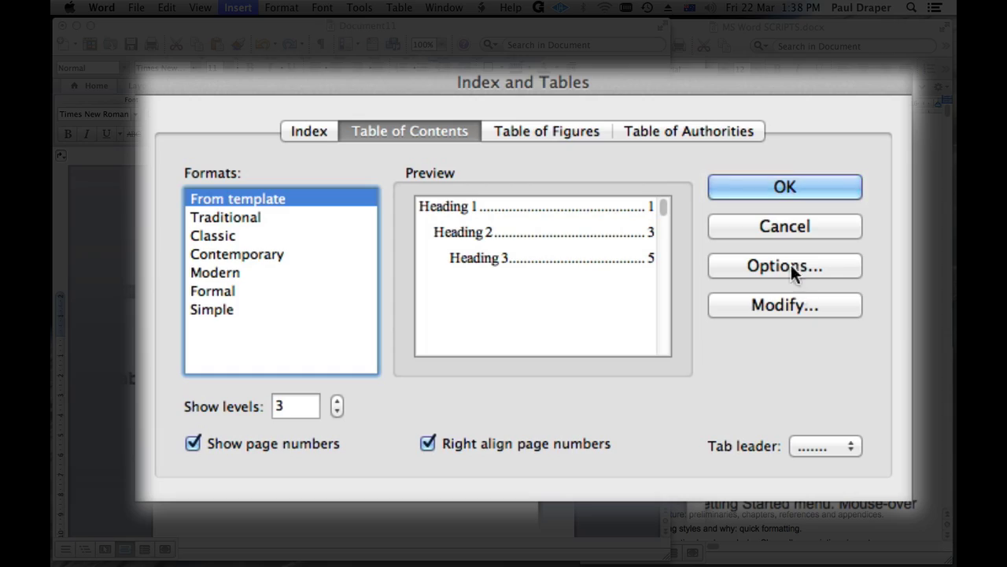
{"action": "left_click", "coordinate": [785, 183]}
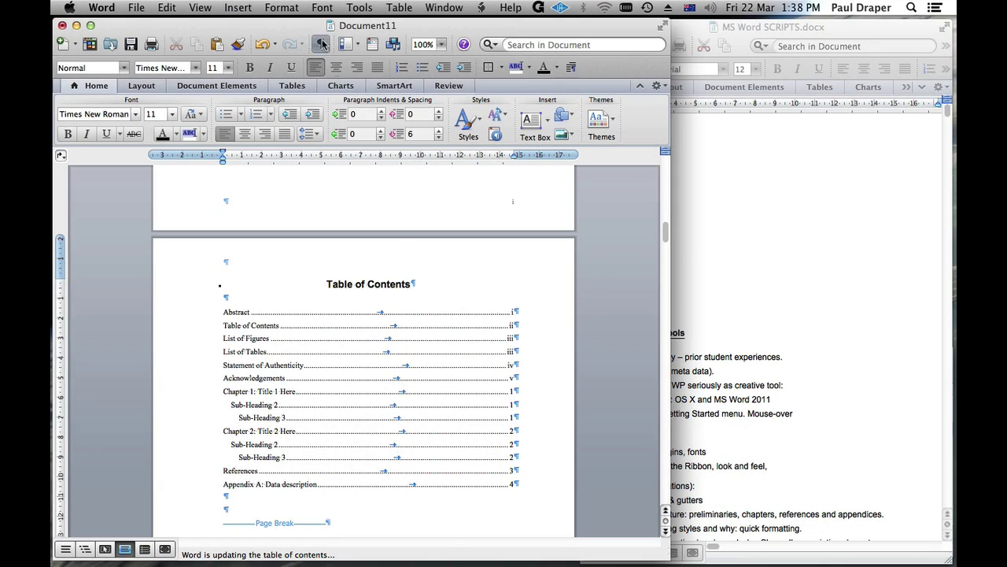
- Hide the formatting marks, follow the References link in the table of contents and return to the contents page
{"action": "left_click", "coordinate": [322, 44]}
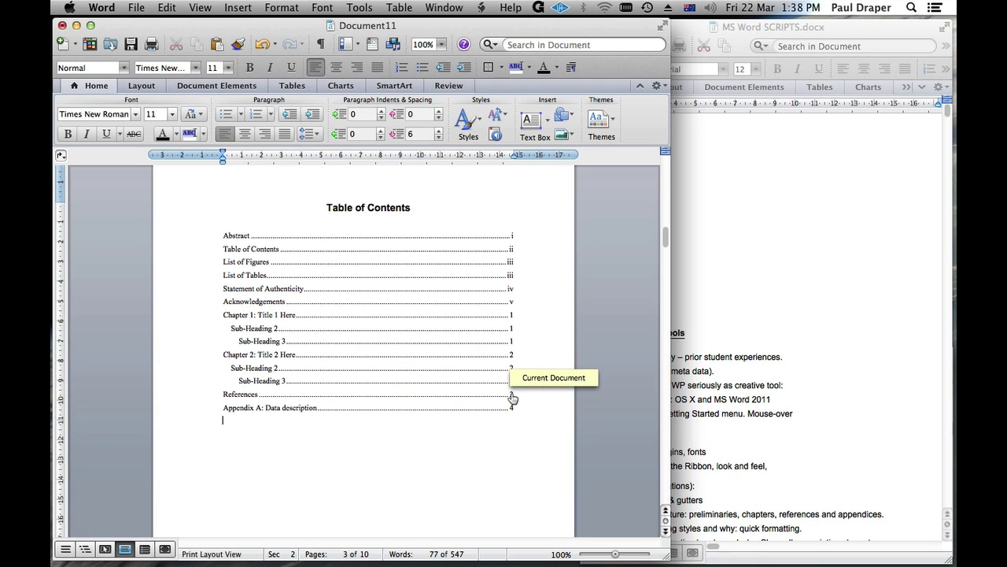
{"action": "left_click", "coordinate": [512, 396]}
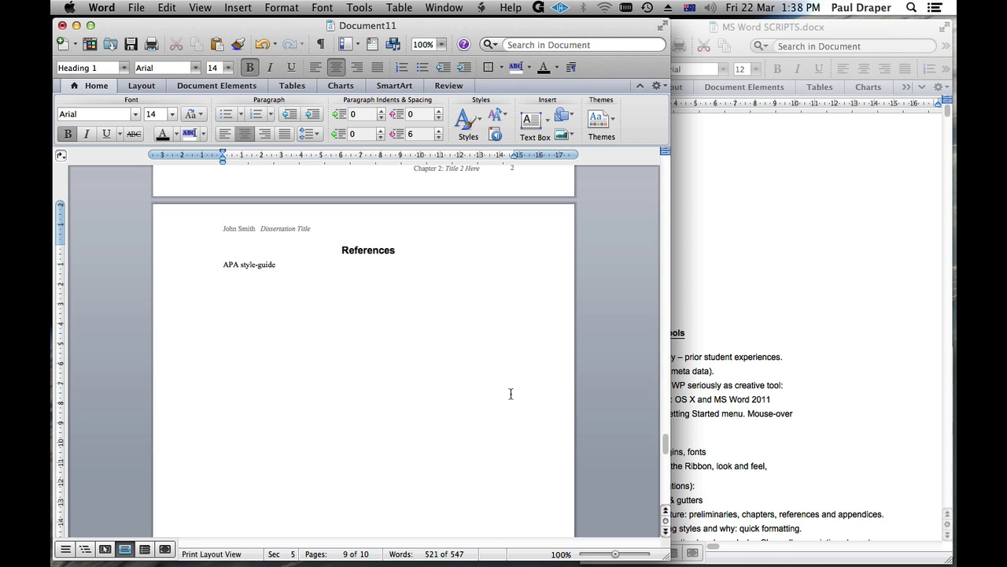
{"action": "left_click_drag", "start_coordinate": [665, 446], "coordinate": [646, 236]}
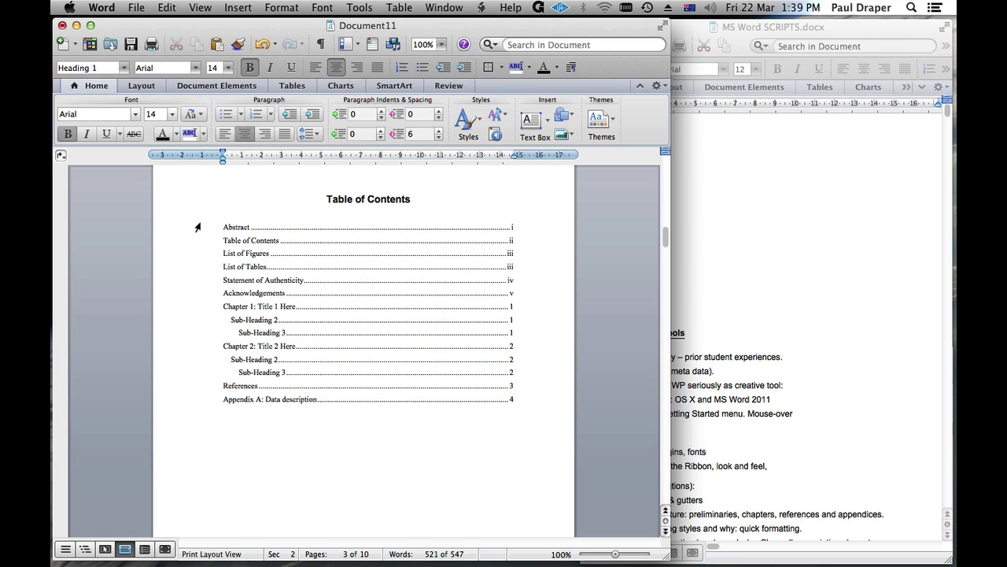
- Delete the entire generated table of contents below its heading
{"action": "left_click_drag", "start_coordinate": [226, 214], "coordinate": [456, 411]}
{"action": "left_click_drag", "start_coordinate": [532, 408], "coordinate": [524, 396]}
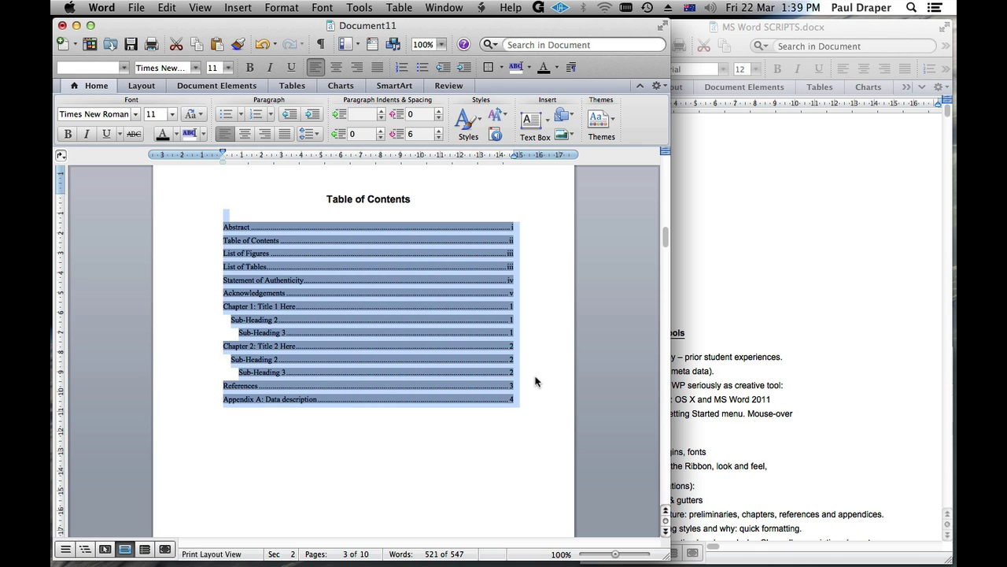
{"action": "key", "text": "BackSpace"}
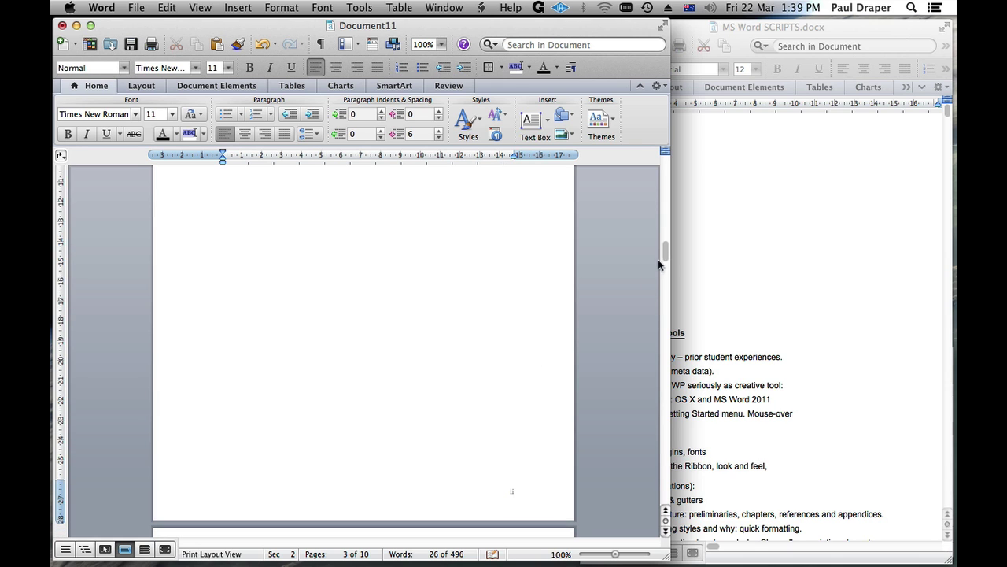
- Replace the APA style-guide placeholder on the References page with the five sample bibliography entries
{"action": "left_click_drag", "start_coordinate": [663, 259], "coordinate": [656, 435]}
{"action": "left_click", "coordinate": [176, 341]}
{"action": "left_click", "coordinate": [386, 437]}
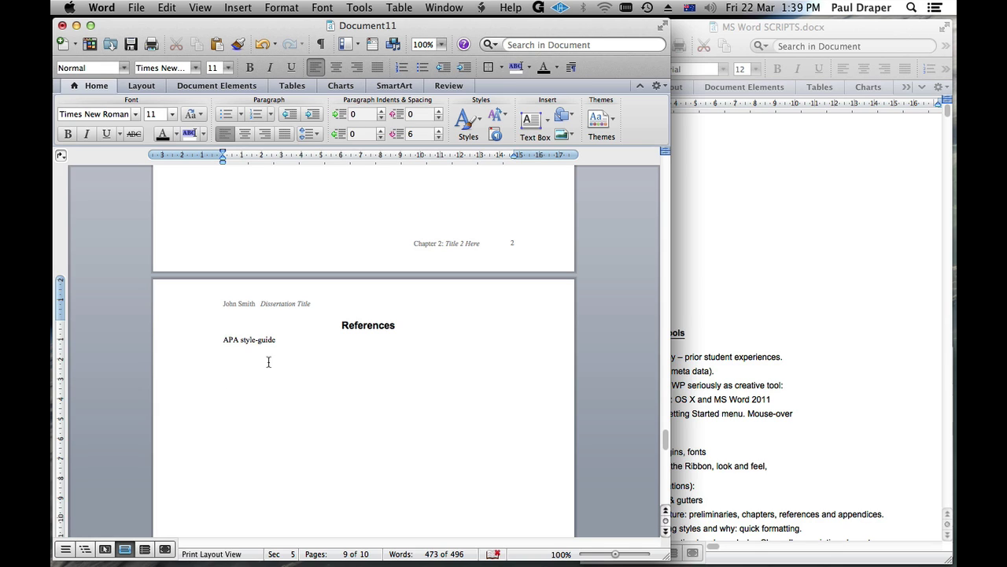
{"action": "scroll", "coordinate": [332, 378], "scroll_direction": "down", "scroll_amount": 3}
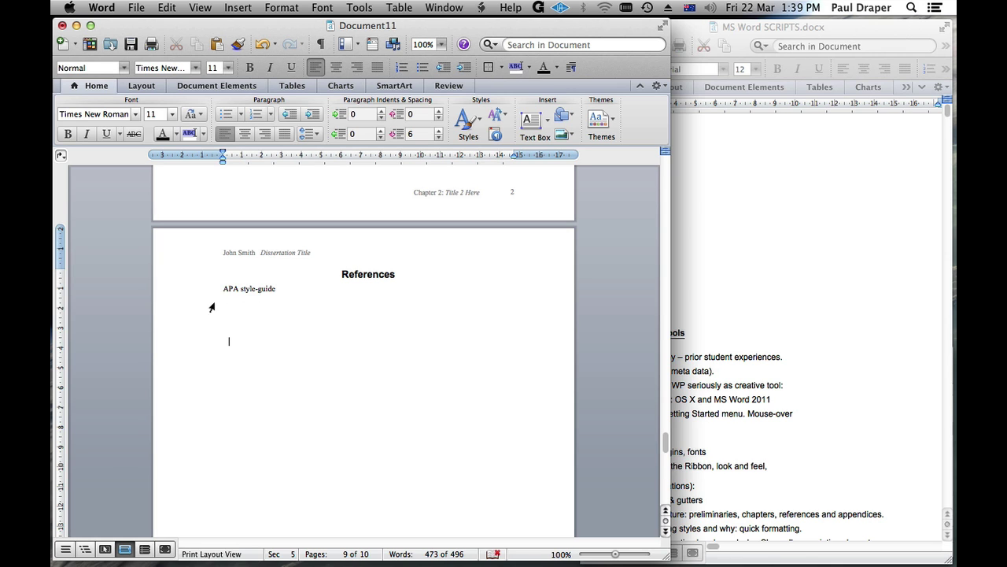
{"action": "key", "text": "super+z"}
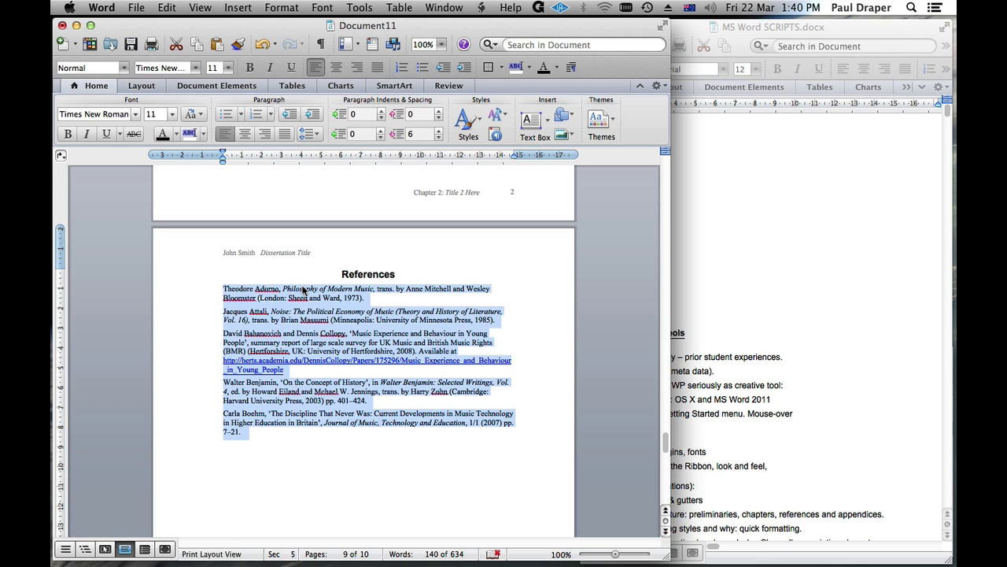
{"action": "scroll", "coordinate": [304, 290], "scroll_direction": "down", "scroll_amount": 2}
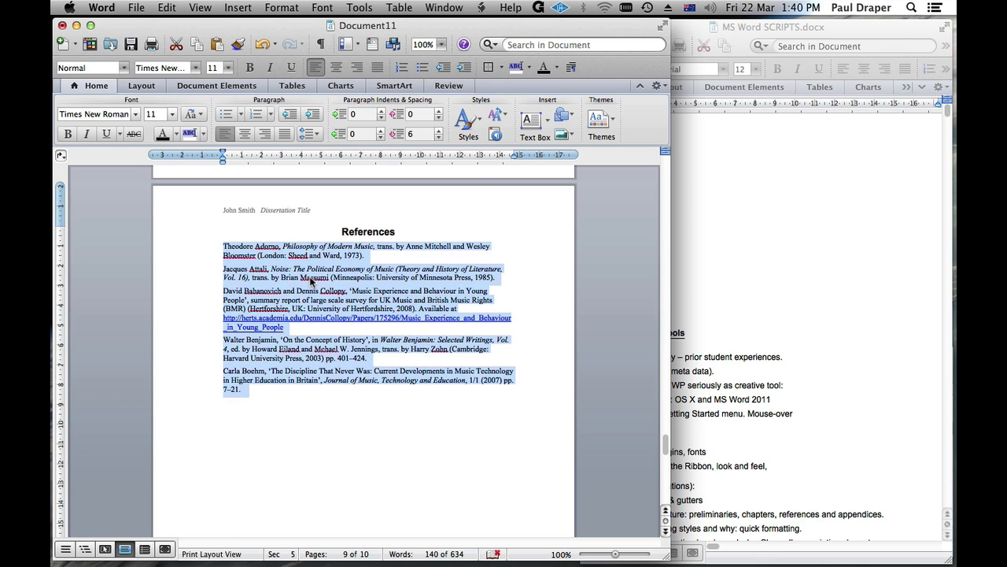
{"action": "left_click", "coordinate": [311, 281]}
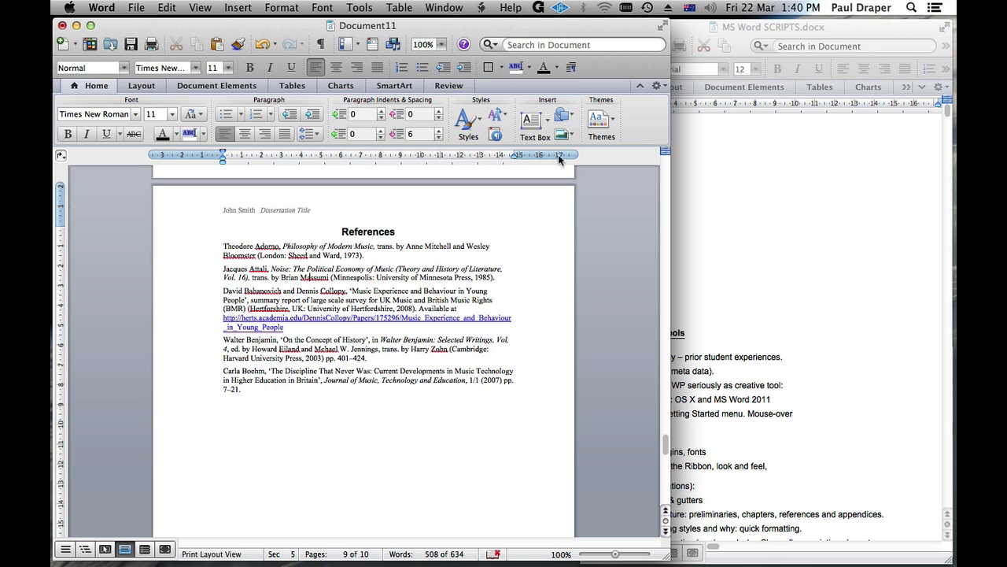
- Give the sample reference entries a hanging indent of about 0.8 cm on the ruler
{"action": "left_click", "coordinate": [62, 156]}
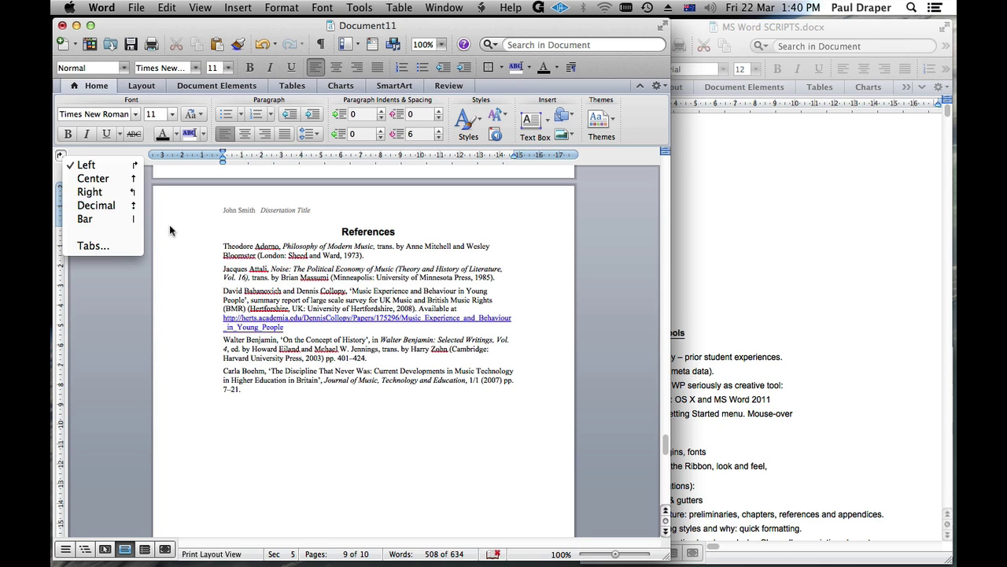
{"action": "left_click", "coordinate": [227, 155]}
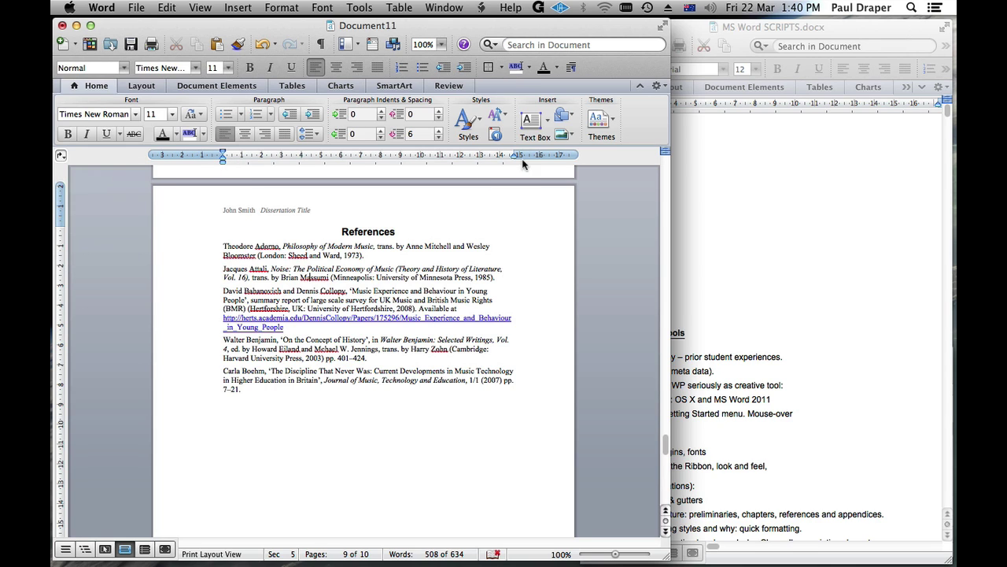
{"action": "left_click_drag", "start_coordinate": [202, 247], "coordinate": [230, 391]}
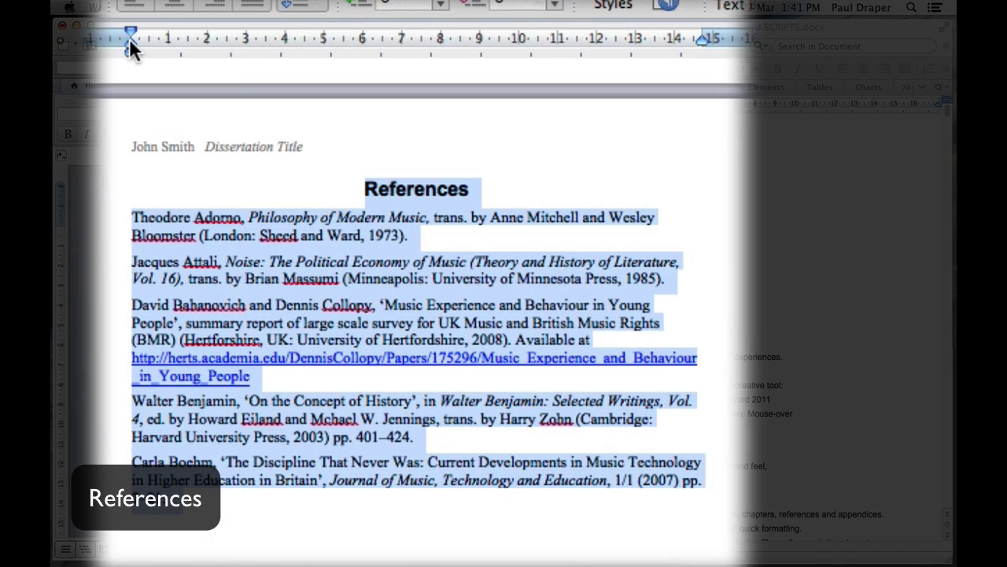
{"action": "mouse_move", "coordinate": [131, 47]}
{"action": "left_mouse_down"}
{"action": "mouse_move", "coordinate": [202, 41]}
{"action": "mouse_move", "coordinate": [141, 40]}
{"action": "left_mouse_up"}
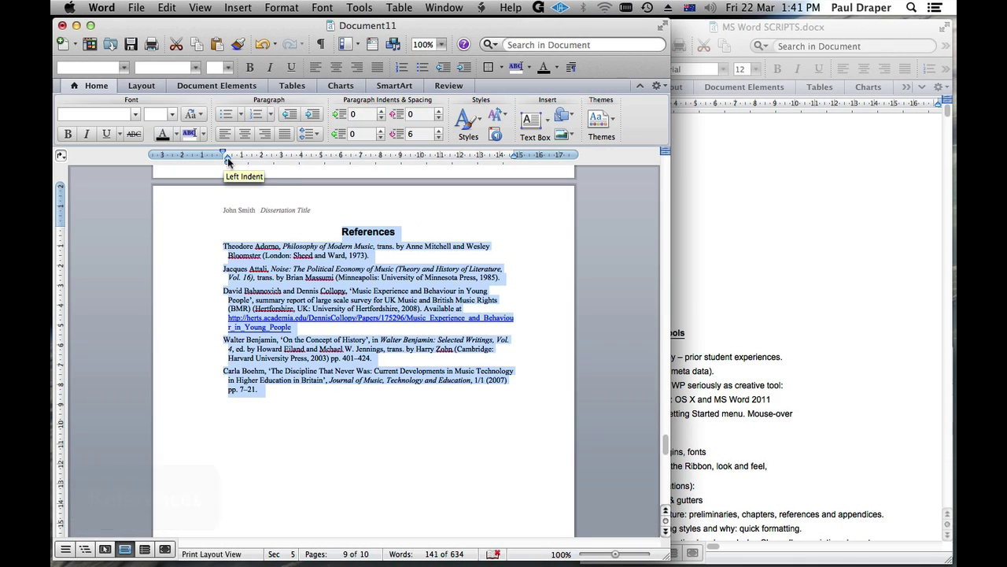
{"action": "left_click_drag", "start_coordinate": [228, 155], "coordinate": [239, 156]}
{"action": "left_click", "coordinate": [354, 398]}
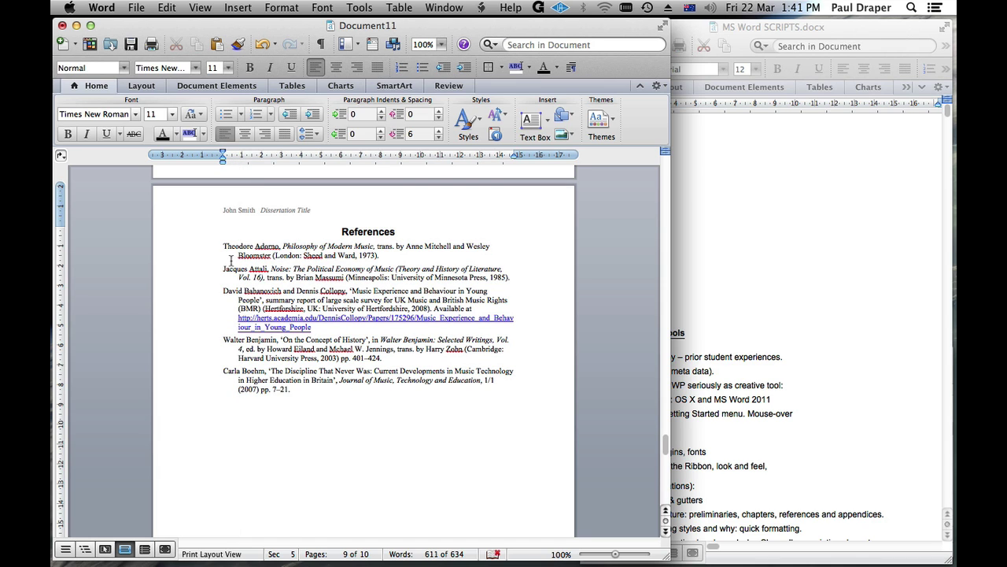
- Set the hanging indent of only the second reference entry to about 0.5 cm on the ruler
{"action": "left_click_drag", "start_coordinate": [199, 246], "coordinate": [241, 404]}
{"action": "left_click", "coordinate": [346, 390]}
{"action": "left_click_drag", "start_coordinate": [188, 249], "coordinate": [227, 403]}
{"action": "left_click", "coordinate": [302, 272]}
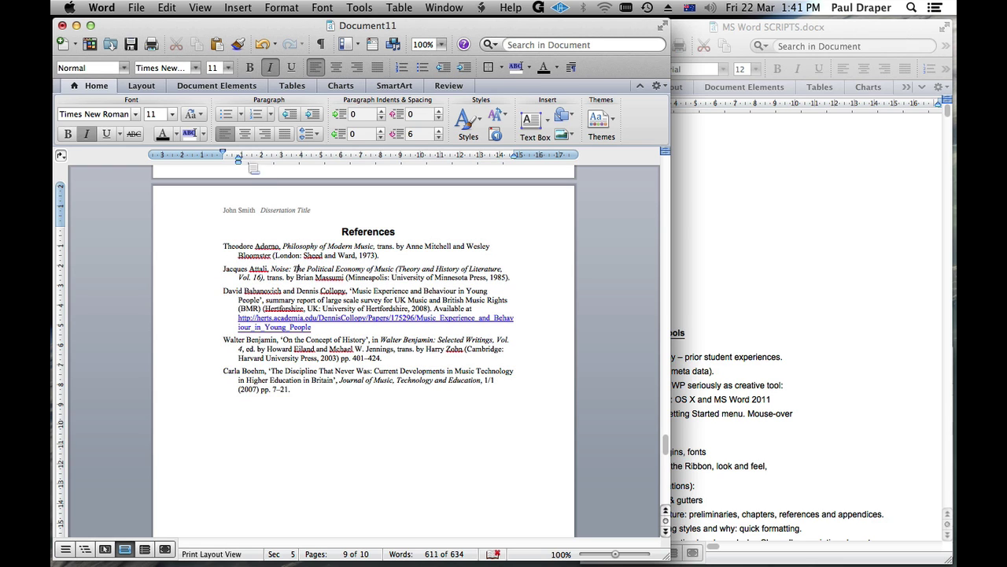
{"action": "left_click_drag", "start_coordinate": [238, 158], "coordinate": [233, 157]}
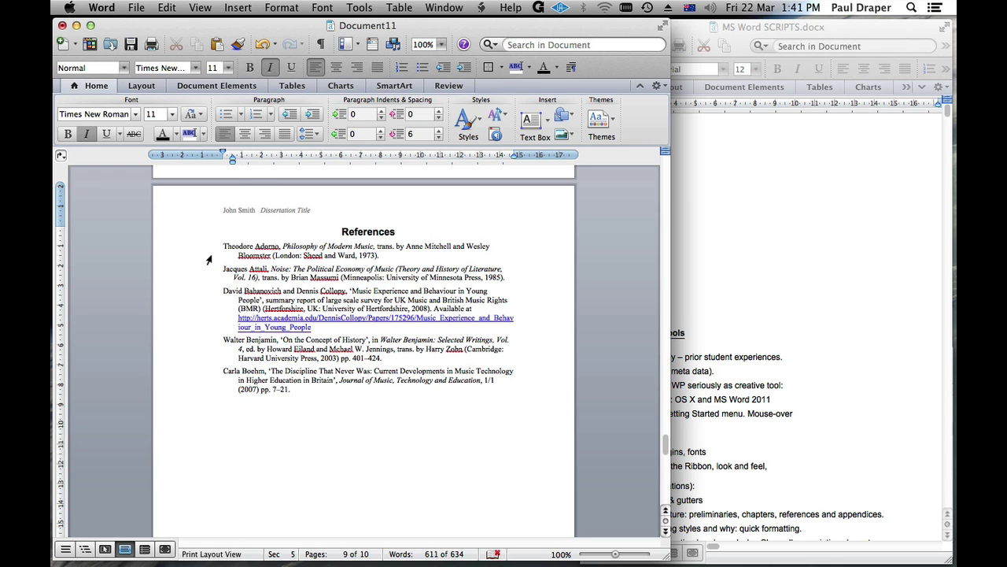
- Apply the References paragraph style to all five reference entries
{"action": "left_click_drag", "start_coordinate": [210, 249], "coordinate": [250, 396]}
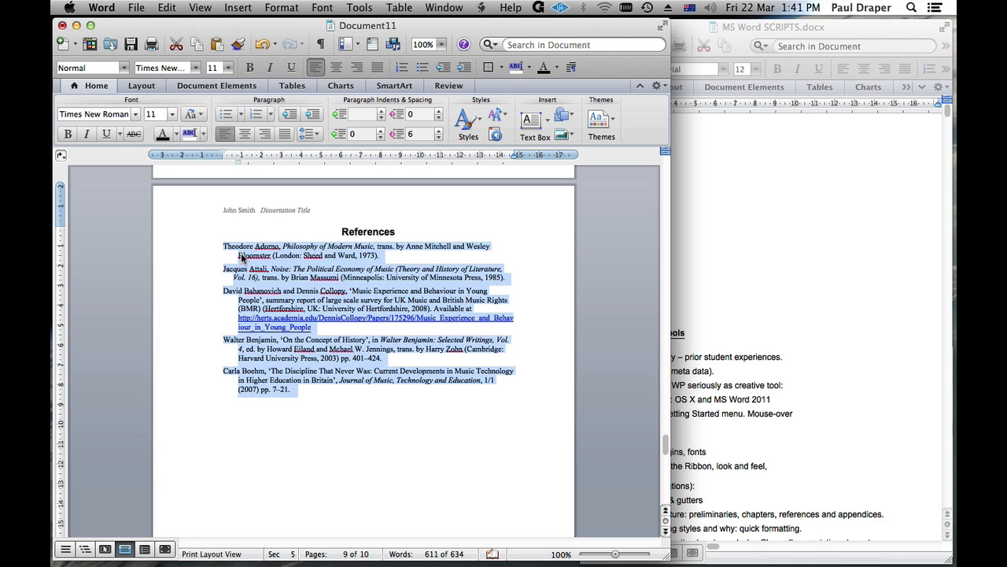
{"action": "left_click", "coordinate": [361, 258]}
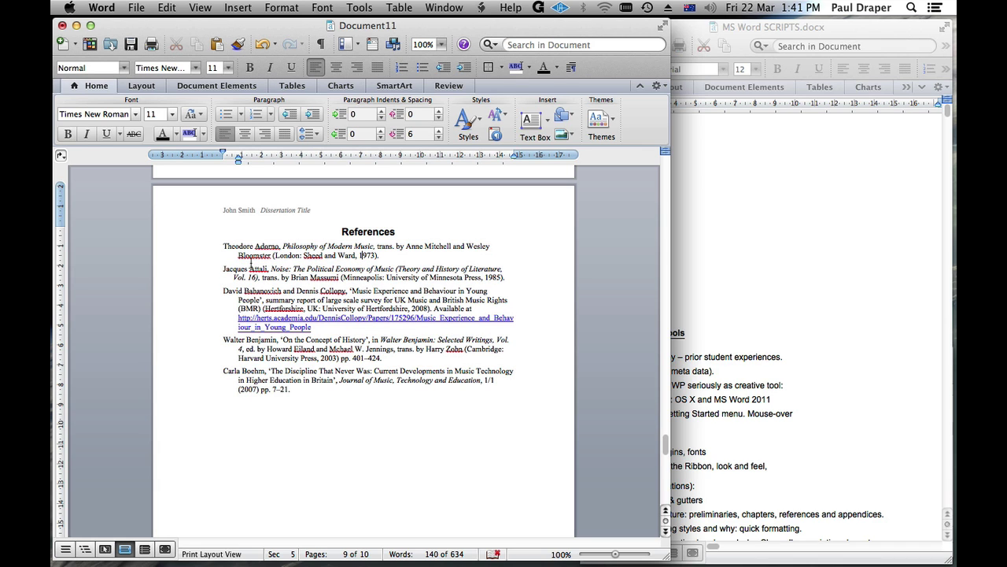
{"action": "left_click_drag", "start_coordinate": [205, 248], "coordinate": [233, 393]}
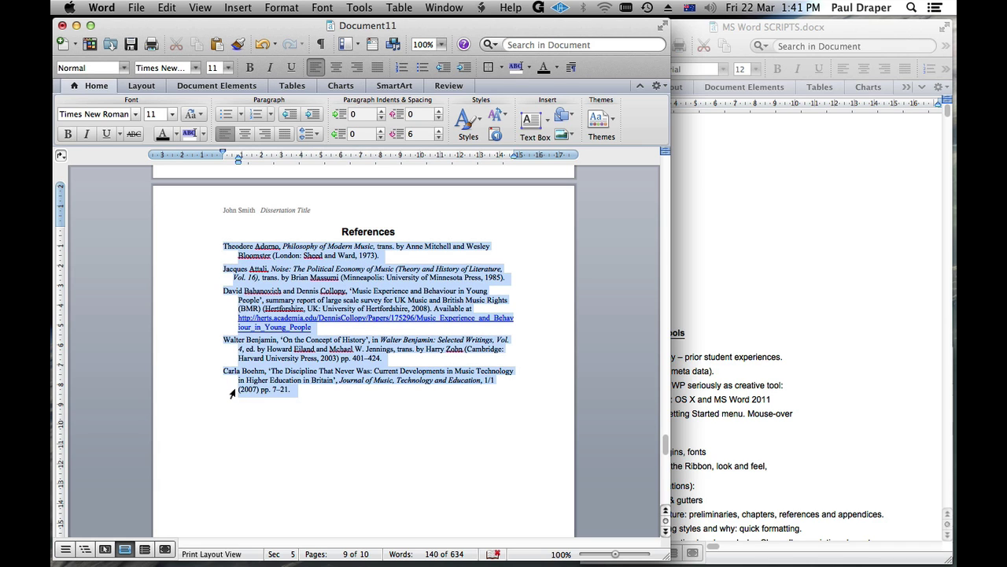
{"action": "left_click", "coordinate": [123, 68]}
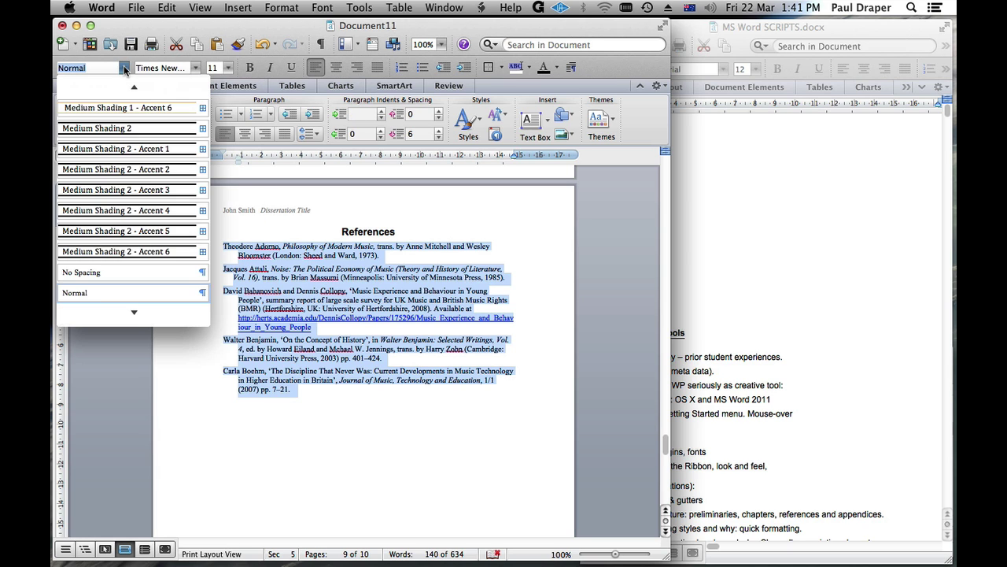
{"action": "scroll", "coordinate": [115, 291], "scroll_direction": "down", "scroll_amount": 3}
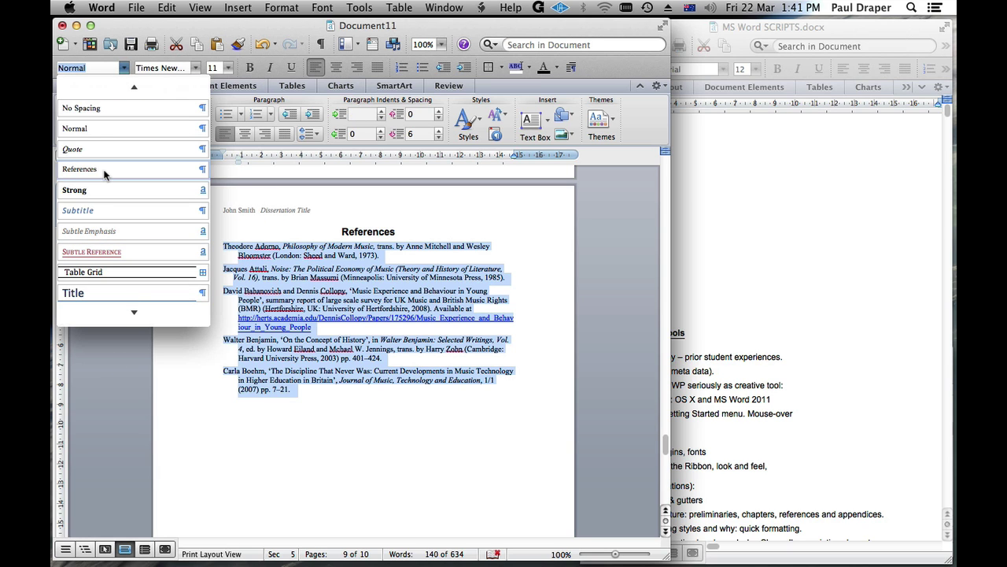
{"action": "left_click", "coordinate": [78, 169]}
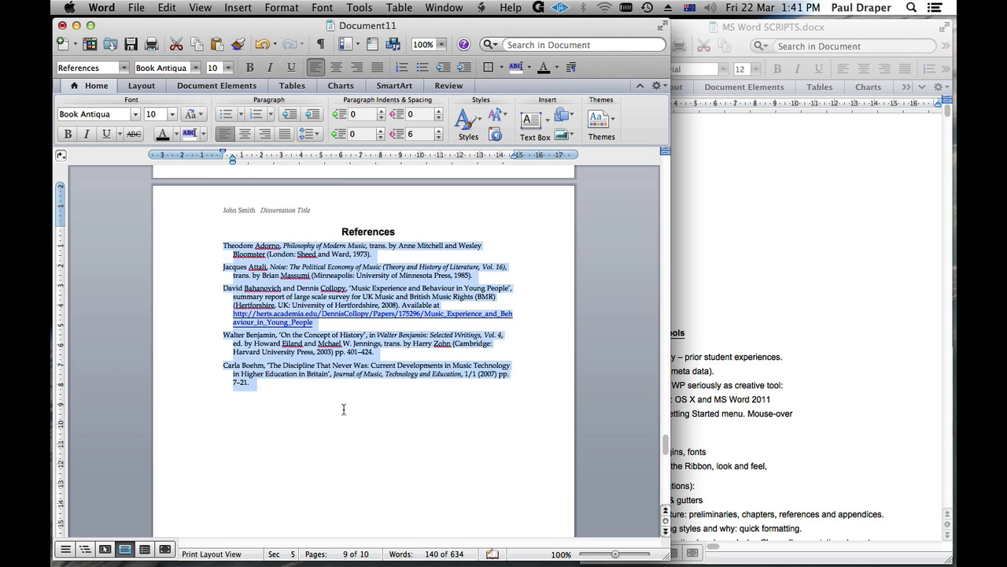
- Open the References style definition for modification and keep its font size at 10 pt
{"action": "left_click", "coordinate": [281, 10]}
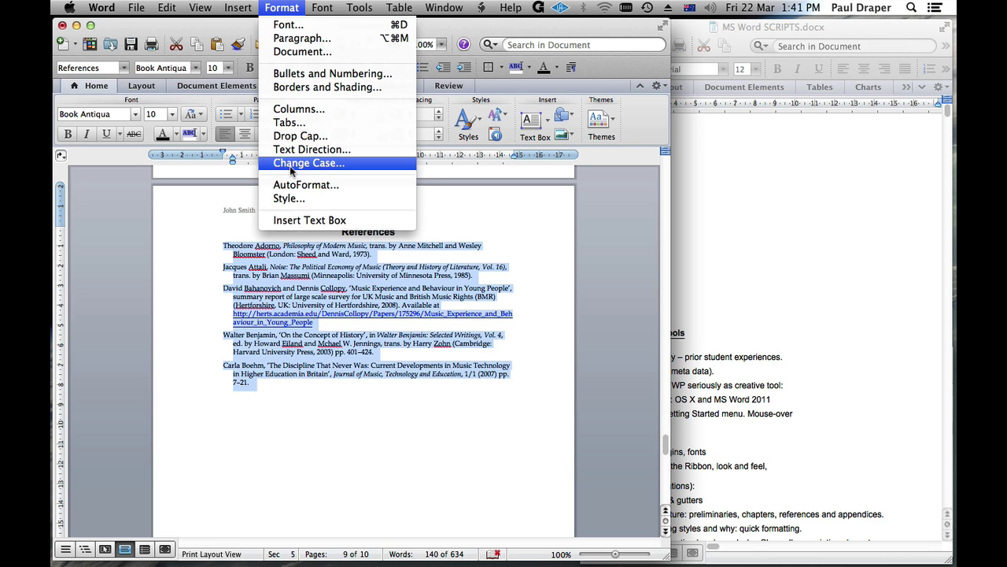
{"action": "left_click", "coordinate": [290, 197]}
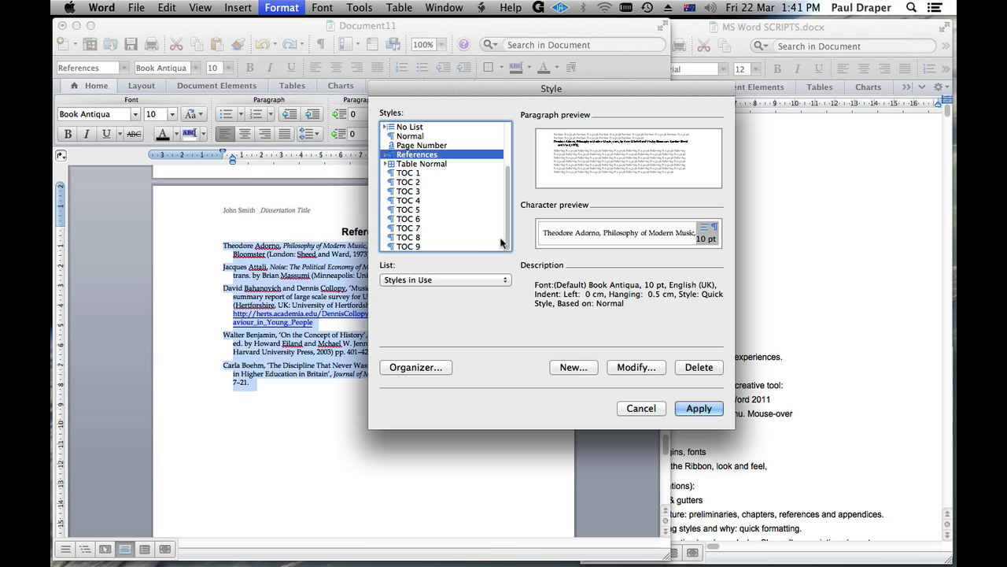
{"action": "left_click", "coordinate": [636, 367]}
{"action": "left_click", "coordinate": [550, 222]}
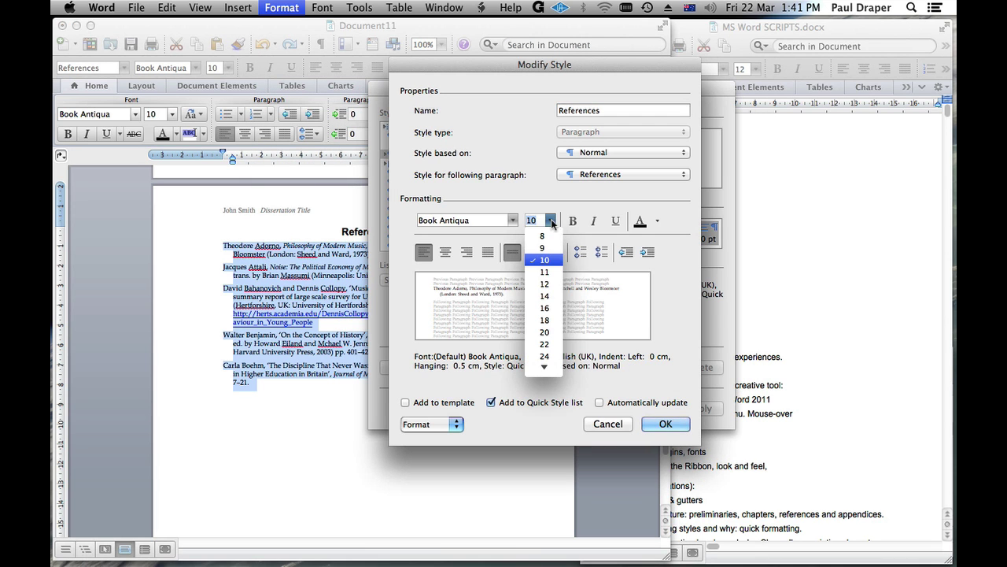
{"action": "left_click", "coordinate": [540, 257]}
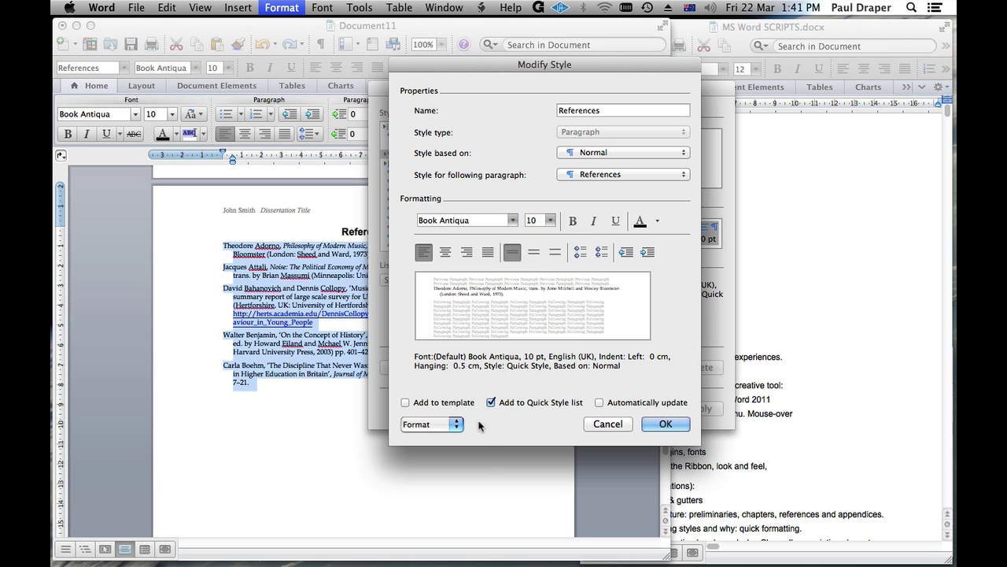
- Review the References style's paragraph settings, including the hanging indent and spacing, and close the style settings
{"action": "left_click", "coordinate": [455, 424]}
{"action": "left_click", "coordinate": [444, 455]}
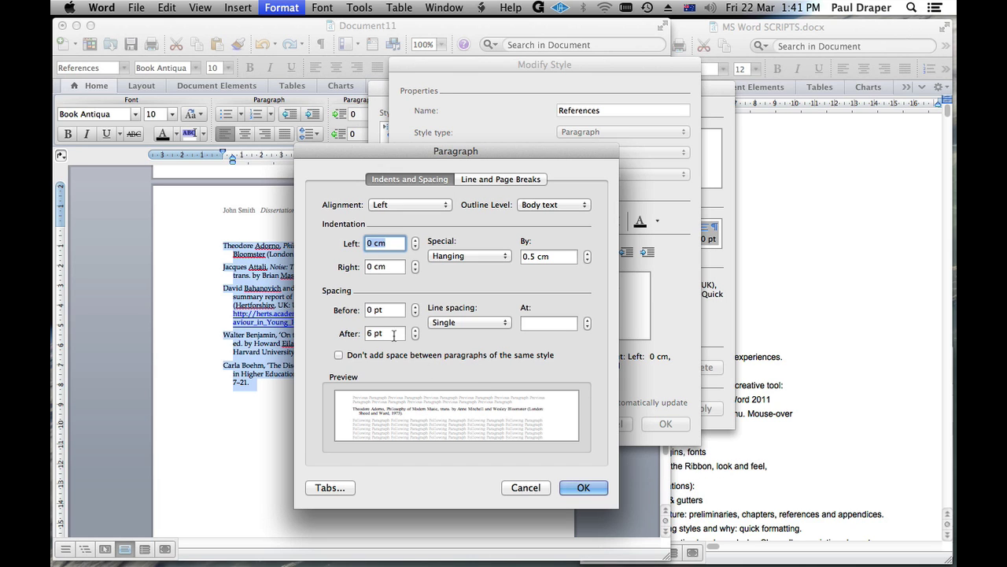
{"action": "left_click", "coordinate": [452, 255]}
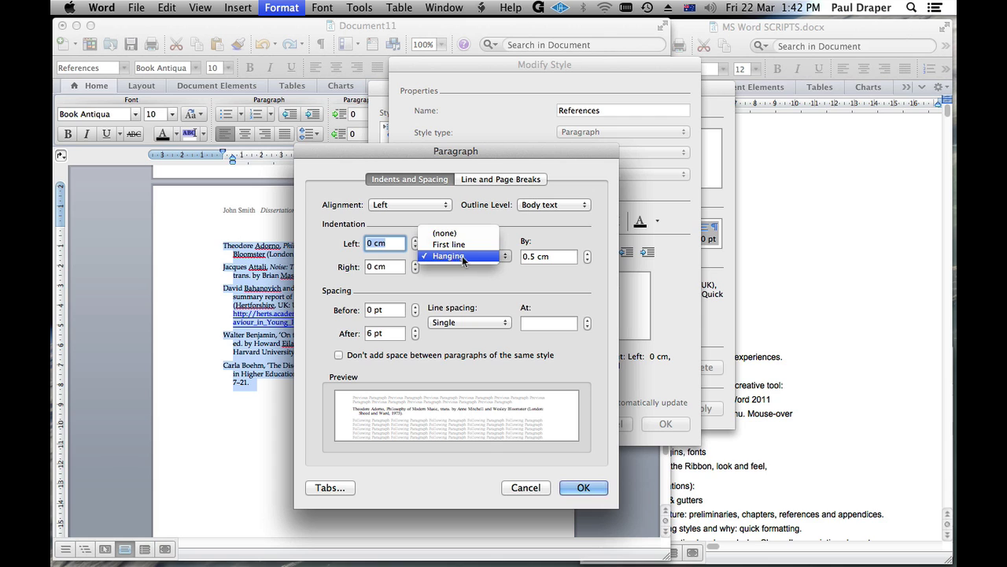
{"action": "left_click", "coordinate": [522, 274]}
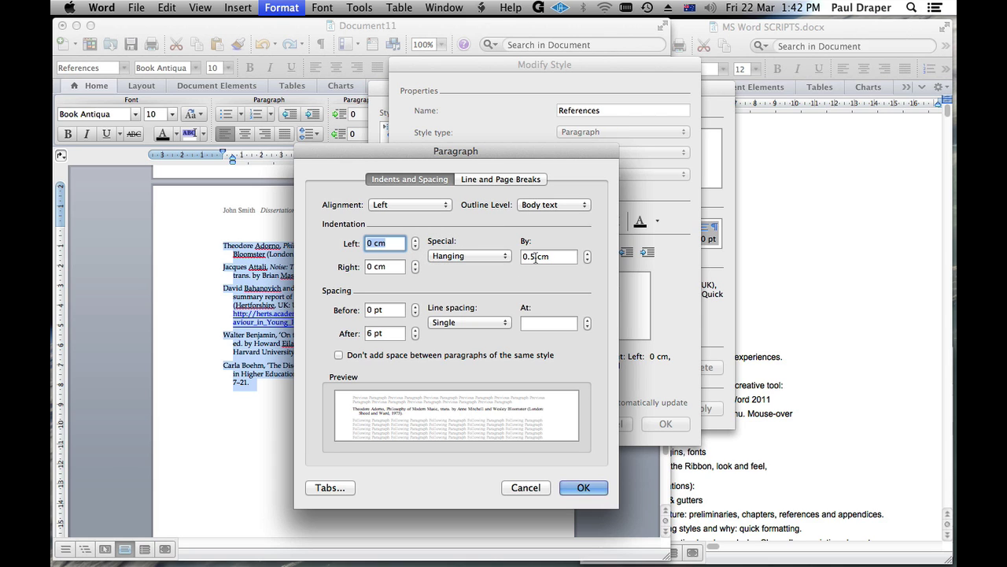
{"action": "left_click", "coordinate": [581, 488]}
{"action": "left_click", "coordinate": [695, 545]}
{"action": "left_click", "coordinate": [698, 408]}
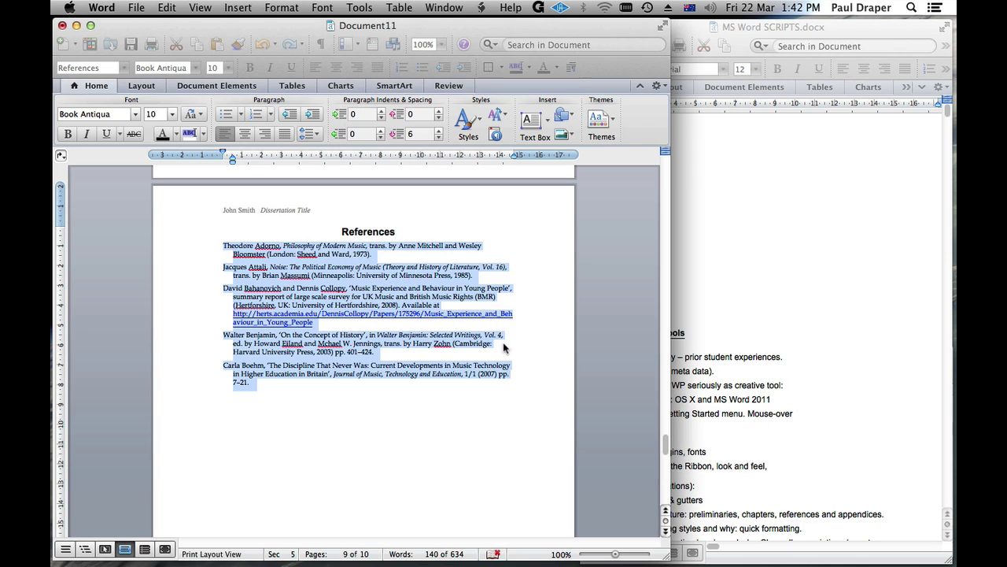
{"action": "left_click", "coordinate": [487, 262]}
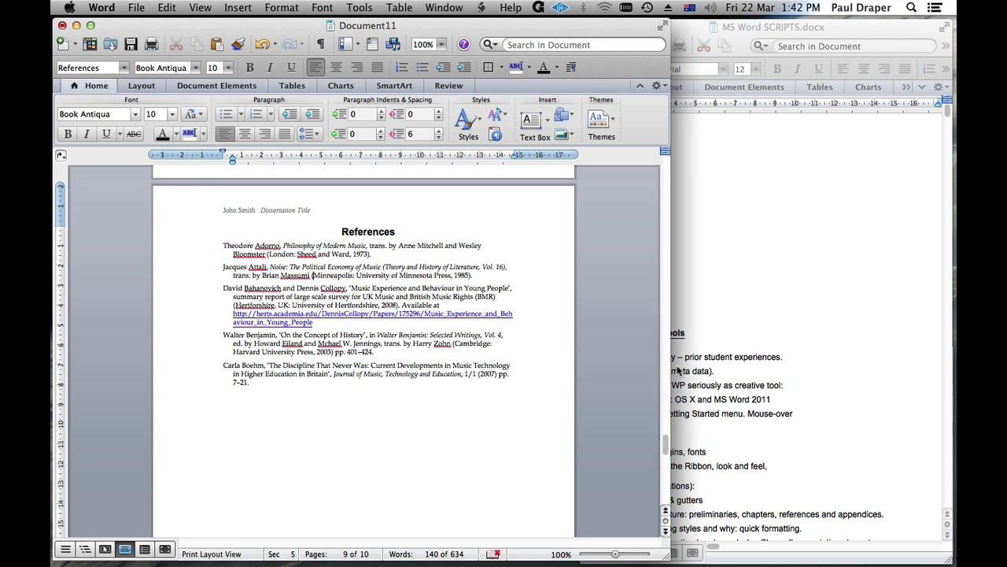
- Copy the Chapter 1 subsection placeholder text below the last reference entry and split it before the second "More likely needed" sentence
{"action": "left_click_drag", "start_coordinate": [665, 449], "coordinate": [669, 405]}
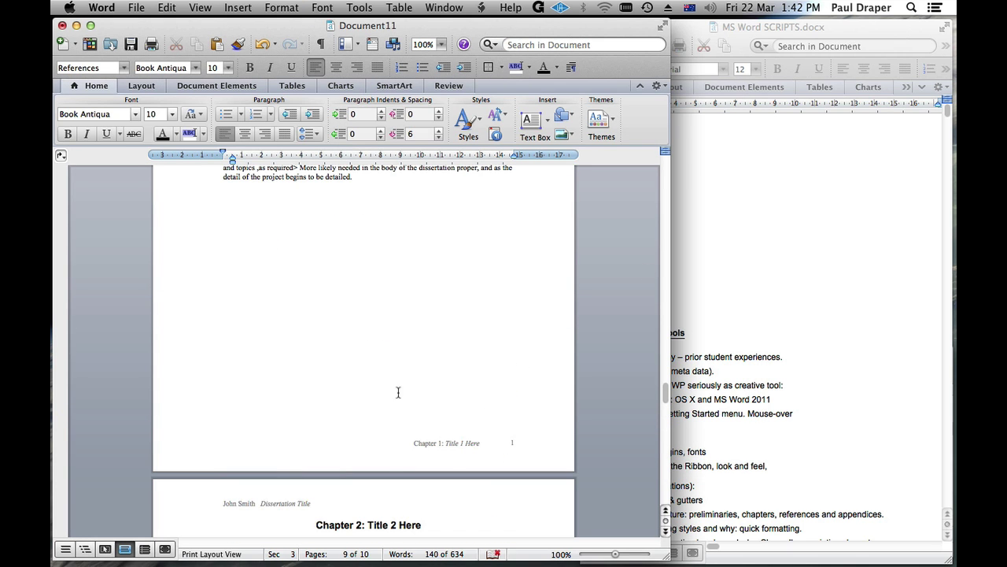
{"action": "scroll", "coordinate": [331, 354], "scroll_direction": "down", "scroll_amount": 10}
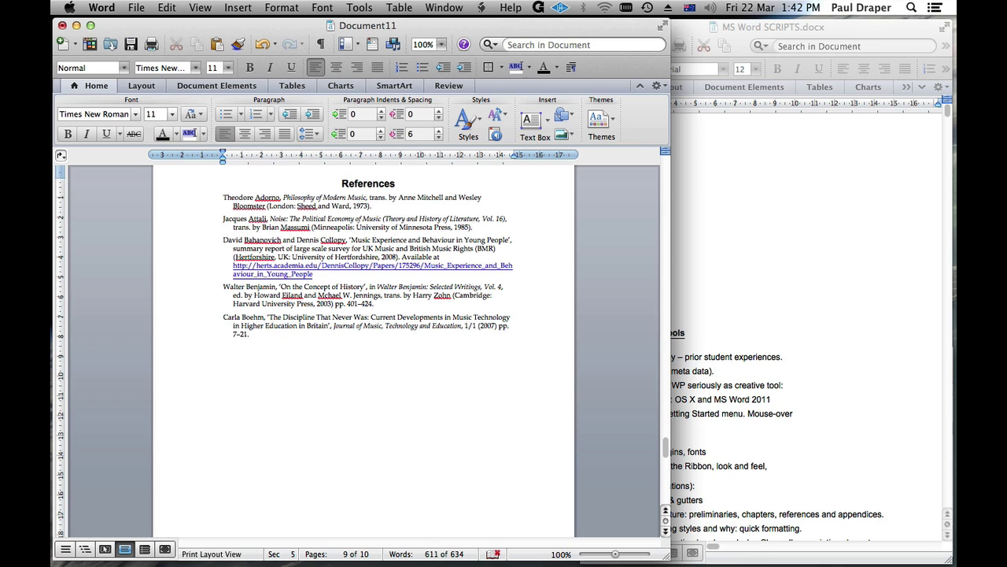
{"action": "type", "text": "Subsection headings and topics ,as required> More likely needed in the body of the dissertation proper, and as the detail of the project begins to be detailed. Subsection headings and topics ,as required> More likely needed in the body of the dissertation proper, and as the detail of the project begins to be detailed."}
{"action": "left_click", "coordinate": [301, 380]}
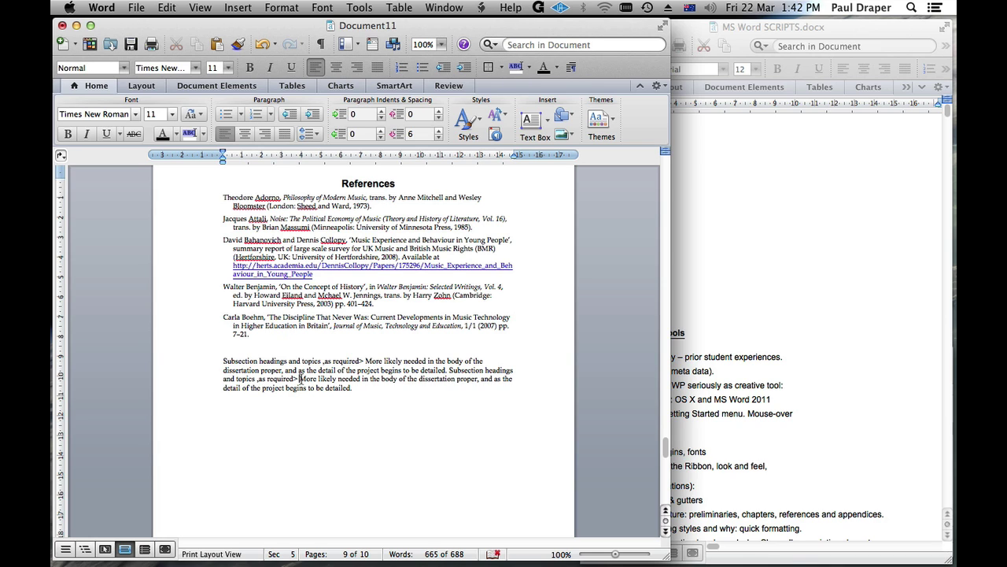
{"action": "key", "text": "Return"}
{"action": "key", "text": "Return"}
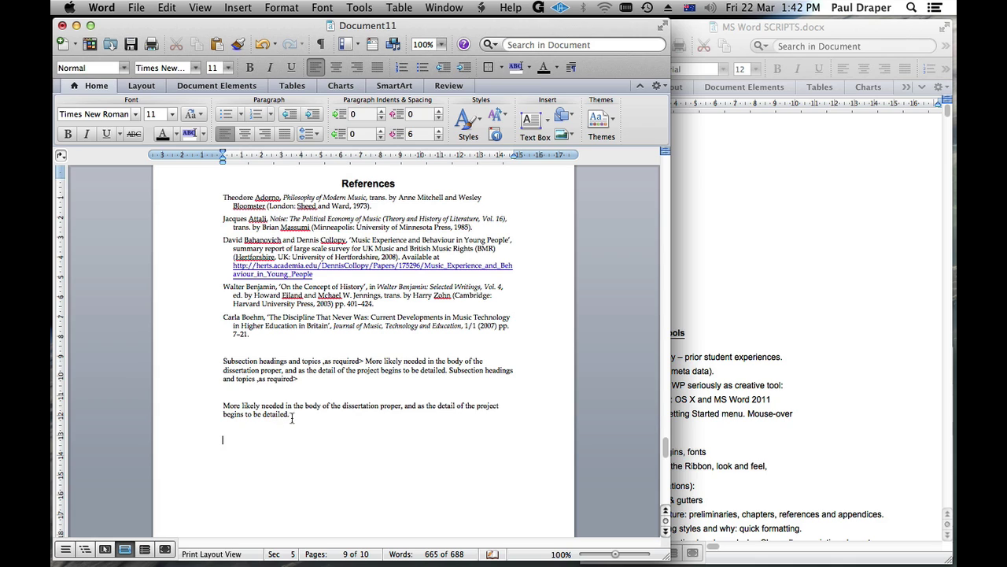
- Duplicate the "More likely needed in the body of the dissertation proper" paragraph below itself, separated by a blank line
{"action": "left_click_drag", "start_coordinate": [293, 416], "coordinate": [211, 404]}
{"action": "key", "text": "super+c"}
{"action": "left_click", "coordinate": [309, 415]}
{"action": "key", "text": "Return"}
{"action": "key", "text": "Return"}
{"action": "key", "text": "super+v"}
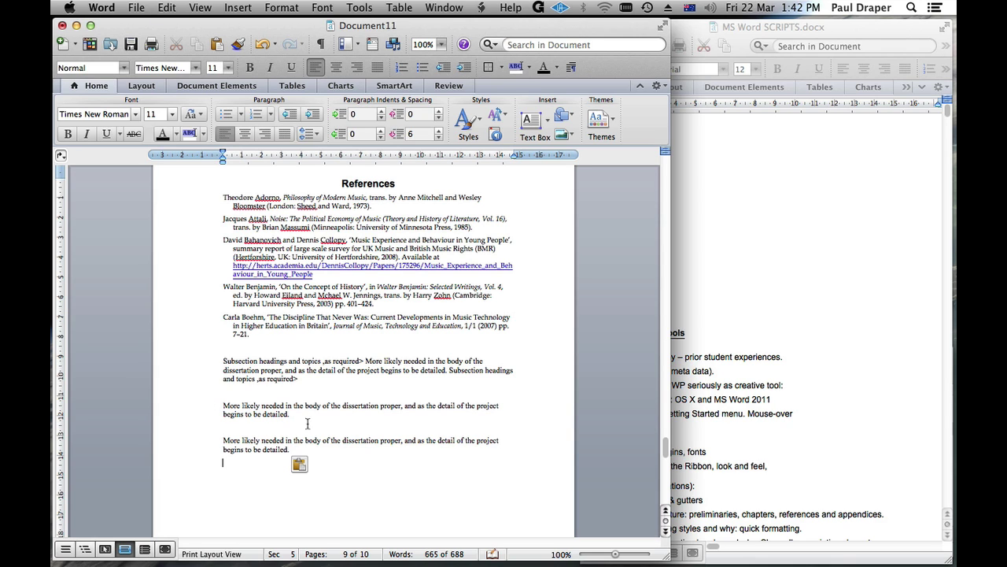
- Apply the References paragraph style to the three placeholder paragraphs below the bibliography entries
{"action": "left_click_drag", "start_coordinate": [186, 360], "coordinate": [247, 470]}
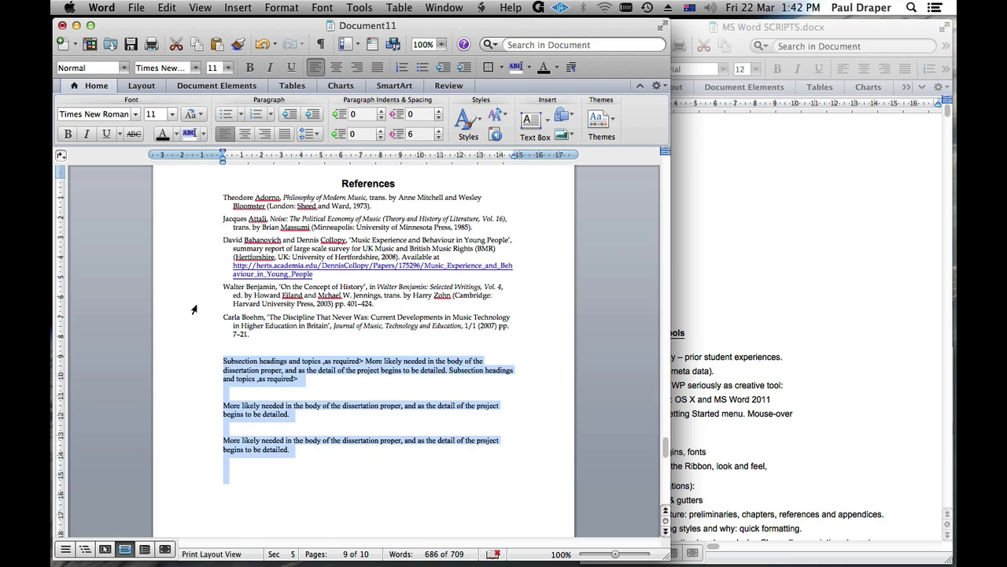
{"action": "left_click", "coordinate": [60, 68]}
{"action": "type", "text": "References"}
{"action": "key", "text": "Return"}
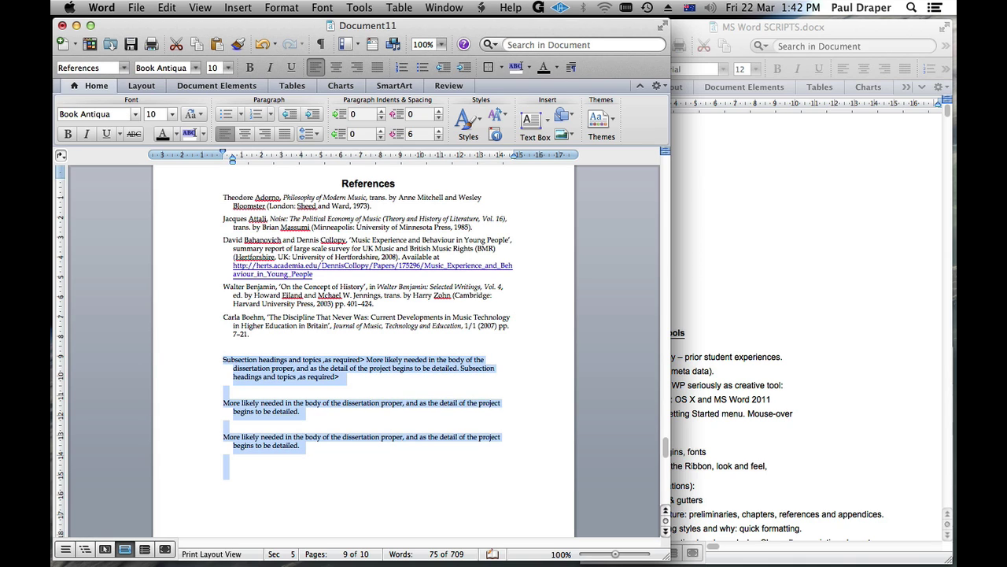
- Delete the blank lines between the three placeholder paragraphs below the reference entries
{"action": "left_click", "coordinate": [181, 379]}
{"action": "left_click", "coordinate": [186, 390]}
{"action": "key", "text": "Delete"}
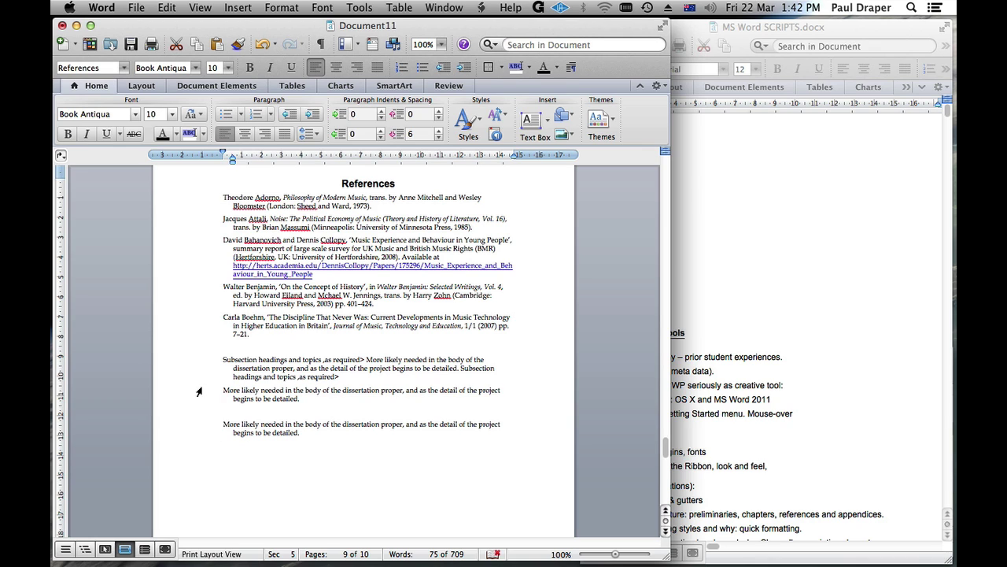
{"action": "left_click", "coordinate": [204, 412]}
{"action": "key", "text": "Delete"}
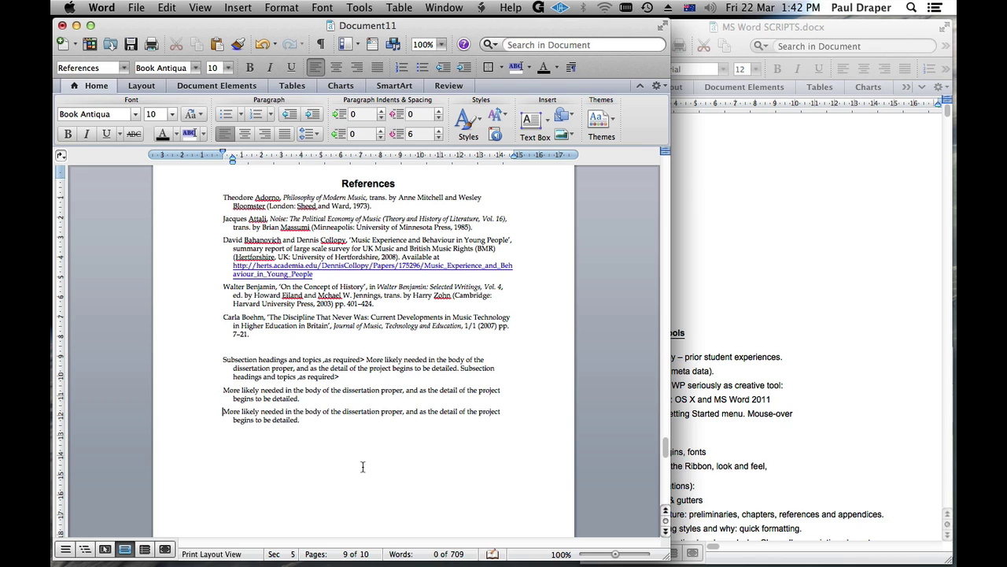